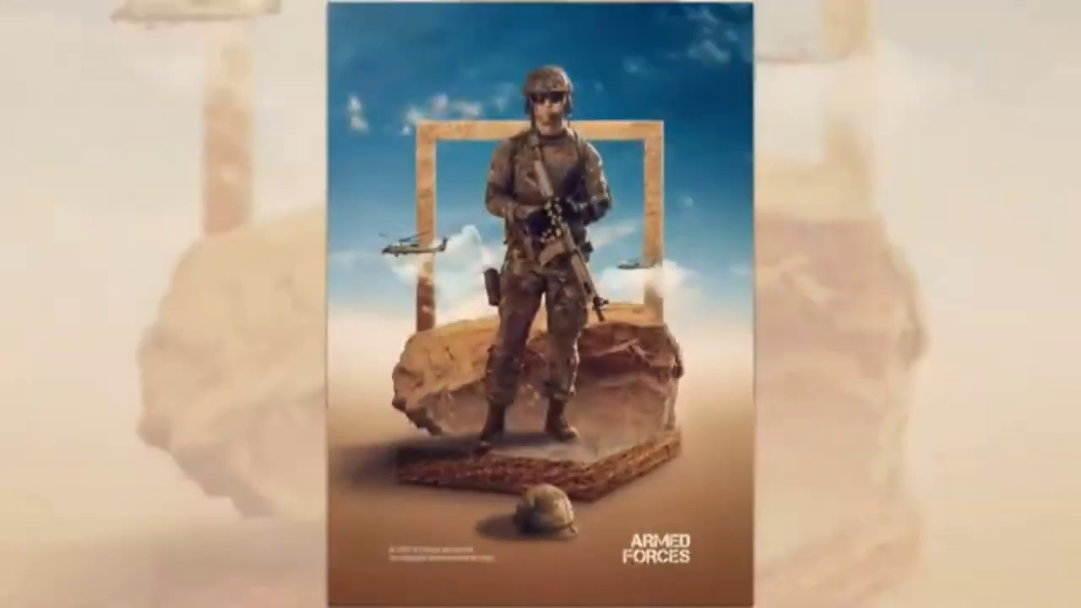
- Verify the document is 1205 × 1704 px at 200 pixels per inch in Image Size
{"action": "key", "text": "ctrl+alt+i"}
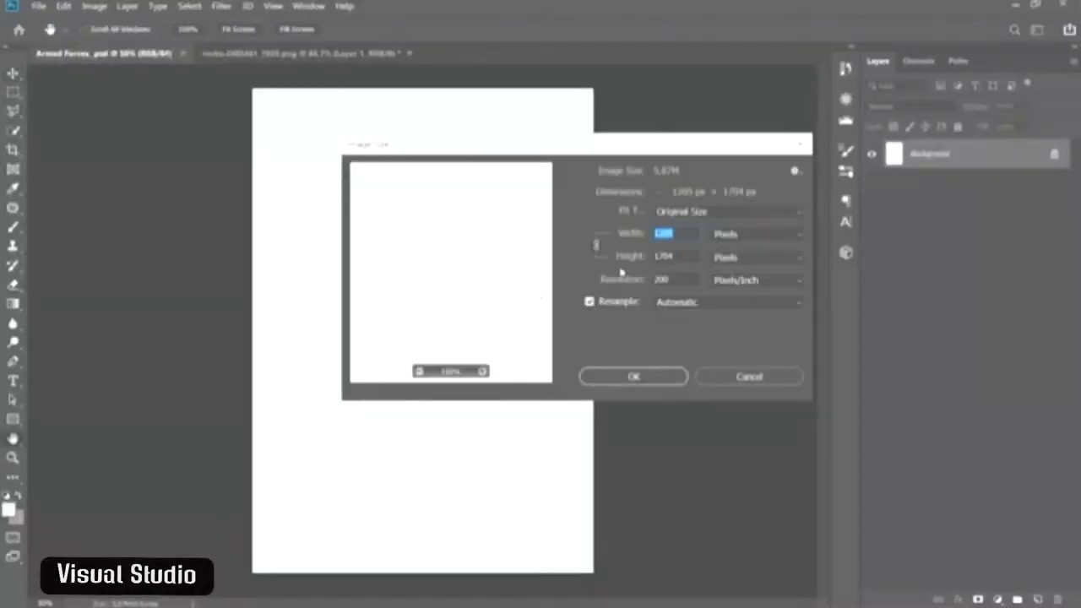
{"action": "left_click", "coordinate": [683, 255]}
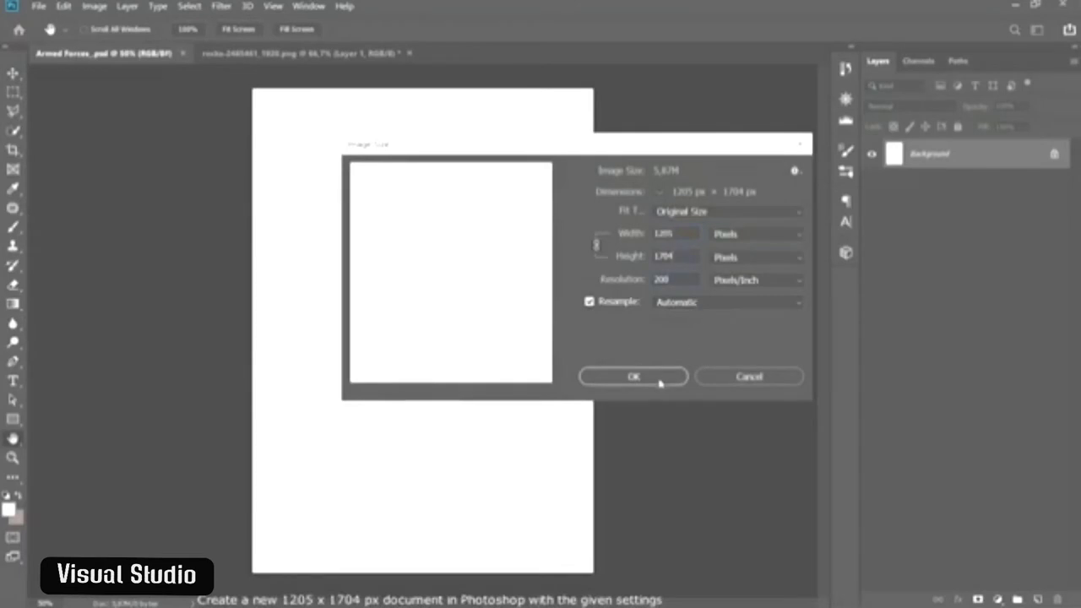
{"action": "left_click", "coordinate": [660, 381]}
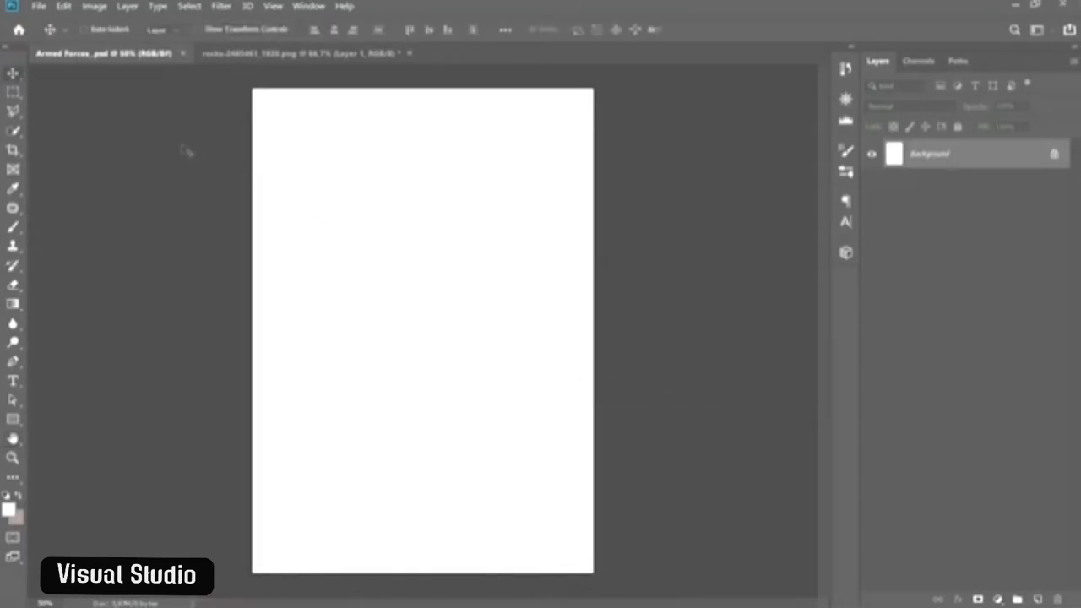
- Add a Gradient Fill layer and load the brown-white-blue preset gradient
{"action": "left_click", "coordinate": [128, 6]}
{"action": "mouse_move", "coordinate": [155, 176]}
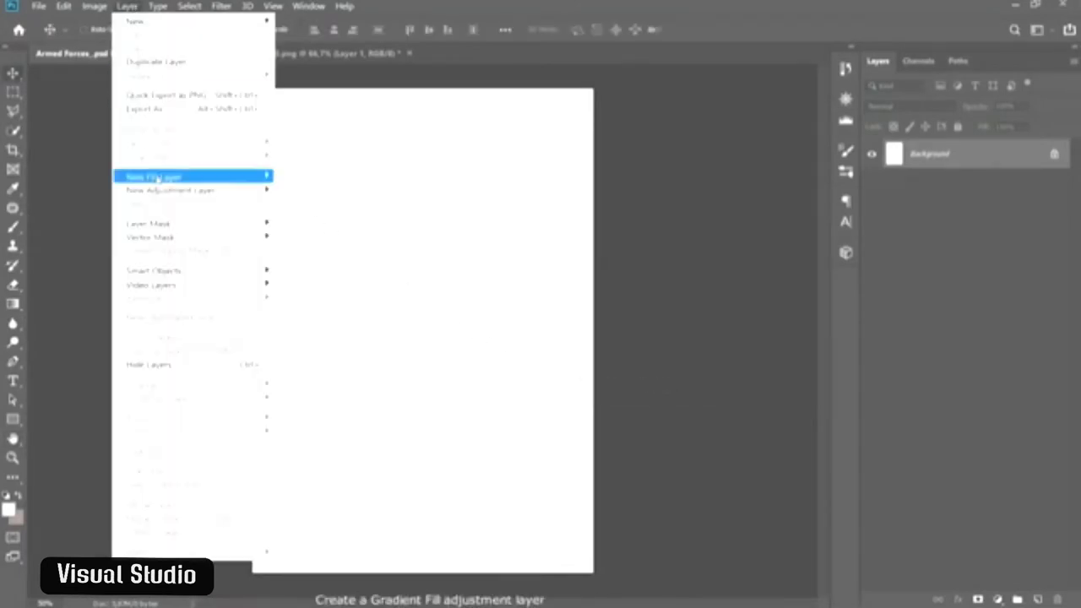
{"action": "left_click", "coordinate": [331, 191]}
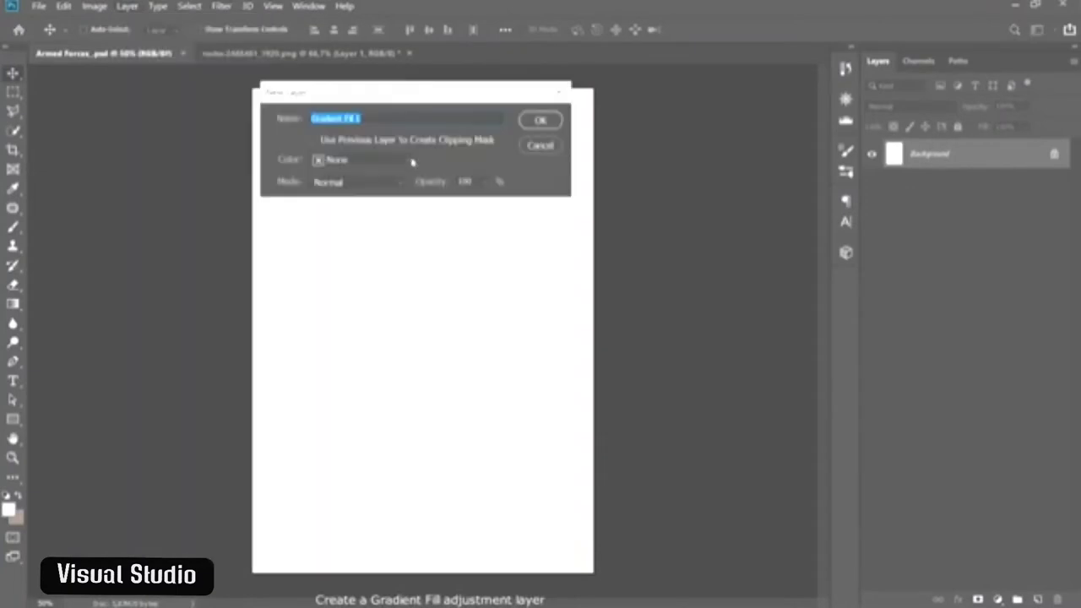
{"action": "left_click", "coordinate": [538, 122]}
{"action": "left_click", "coordinate": [649, 189]}
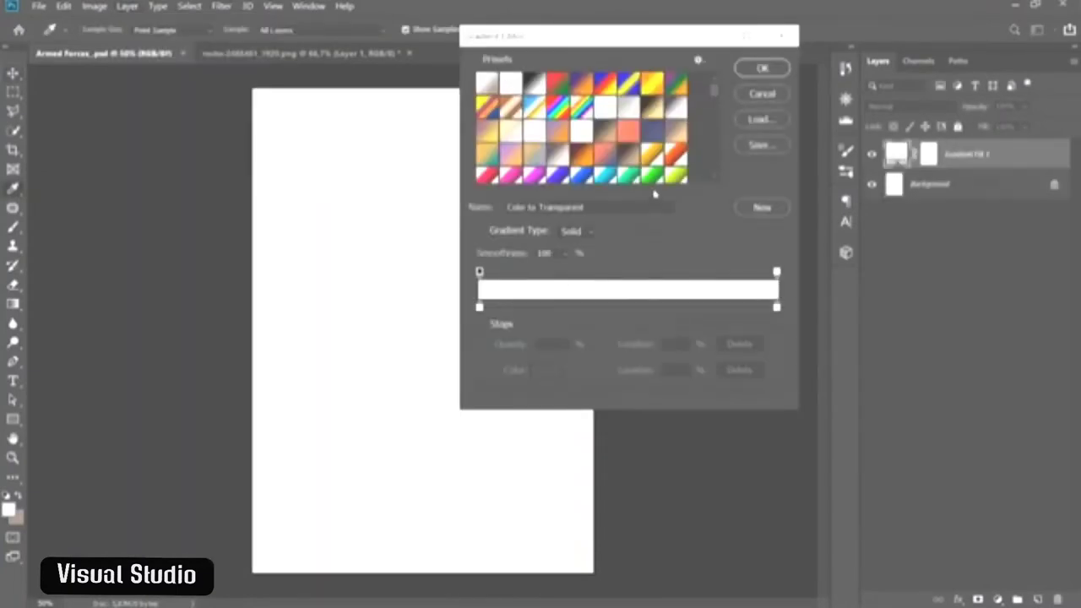
{"action": "left_click_drag", "start_coordinate": [714, 93], "coordinate": [715, 164]}
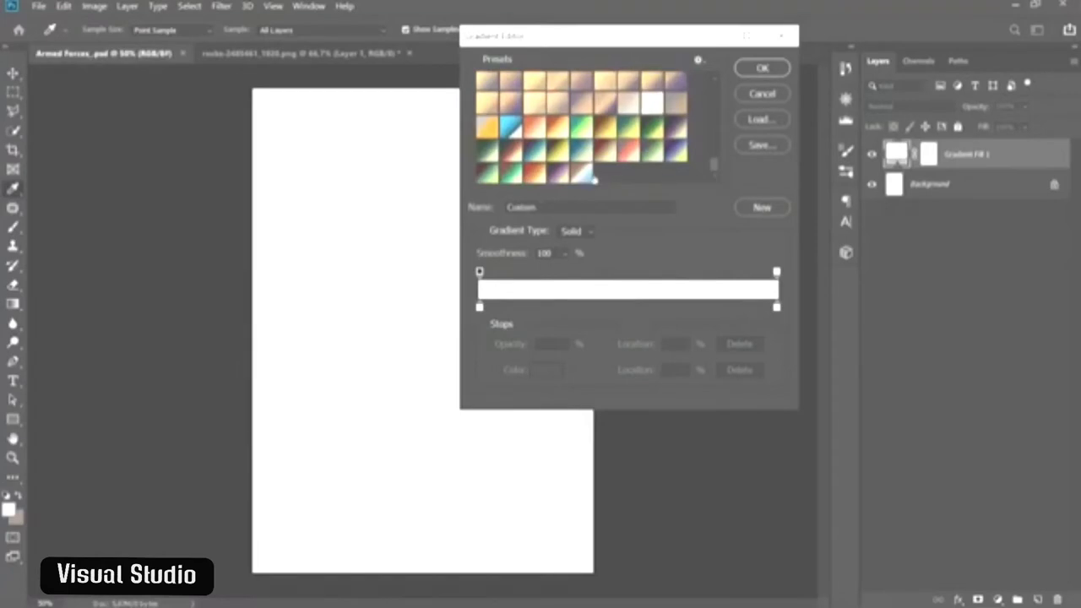
{"action": "left_click", "coordinate": [591, 177]}
- Set the start stop to brown 724d36 and the middle stop to e6e1e0 at 43%
{"action": "left_click", "coordinate": [478, 309]}
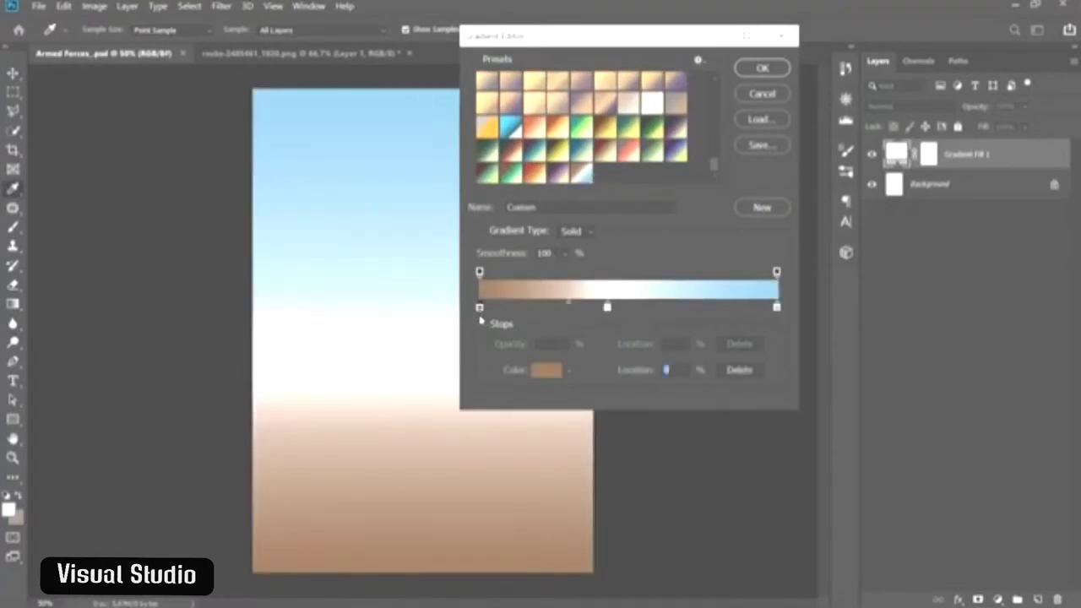
{"action": "left_click", "coordinate": [545, 373]}
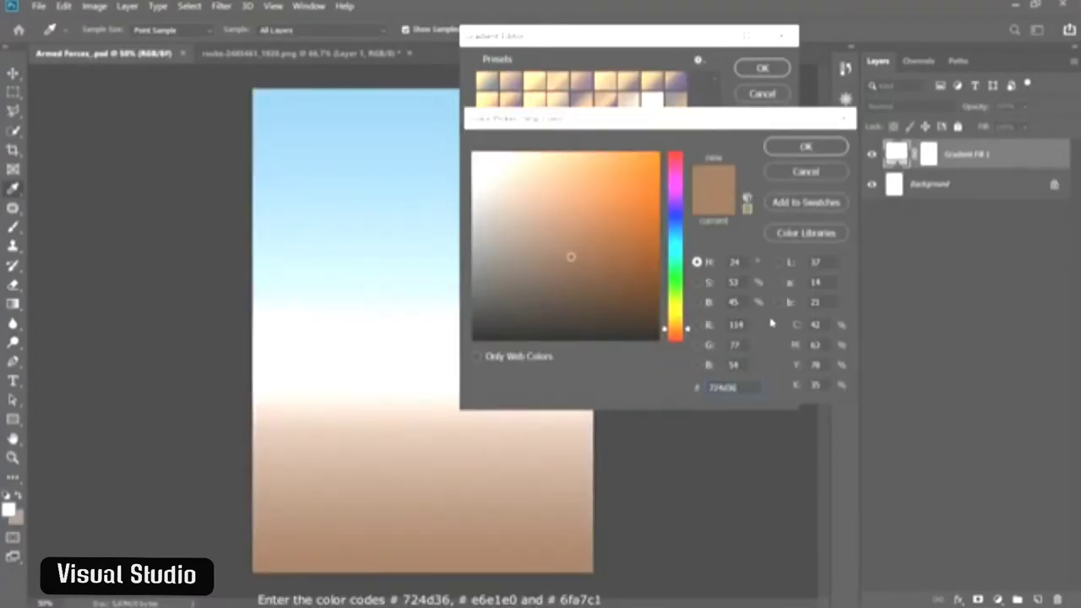
{"action": "left_click", "coordinate": [806, 146]}
{"action": "left_click", "coordinate": [607, 308]}
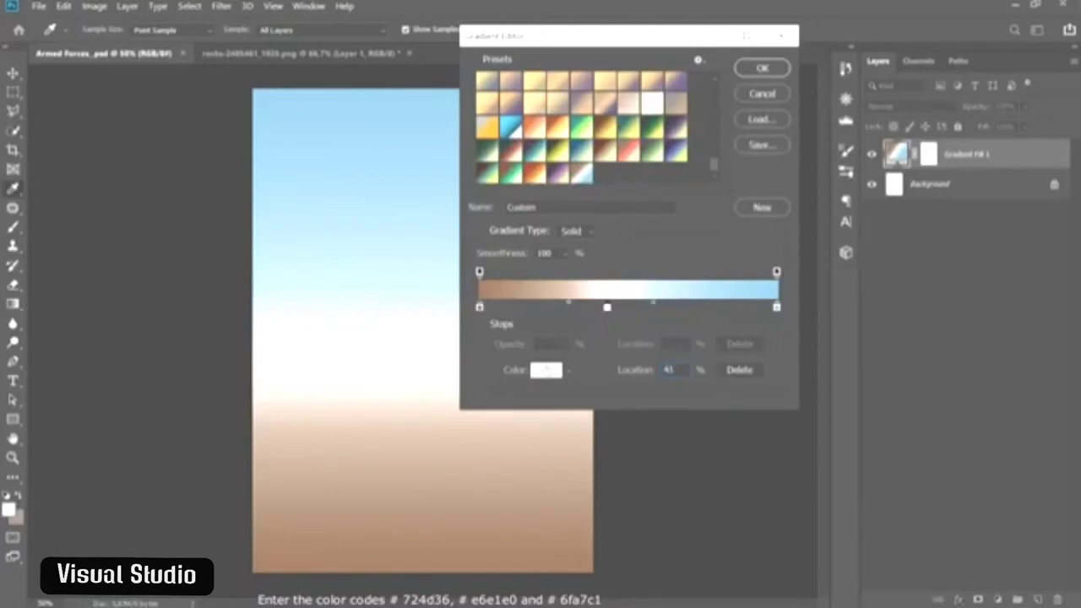
{"action": "left_click", "coordinate": [545, 370]}
{"action": "left_click", "coordinate": [753, 389]}
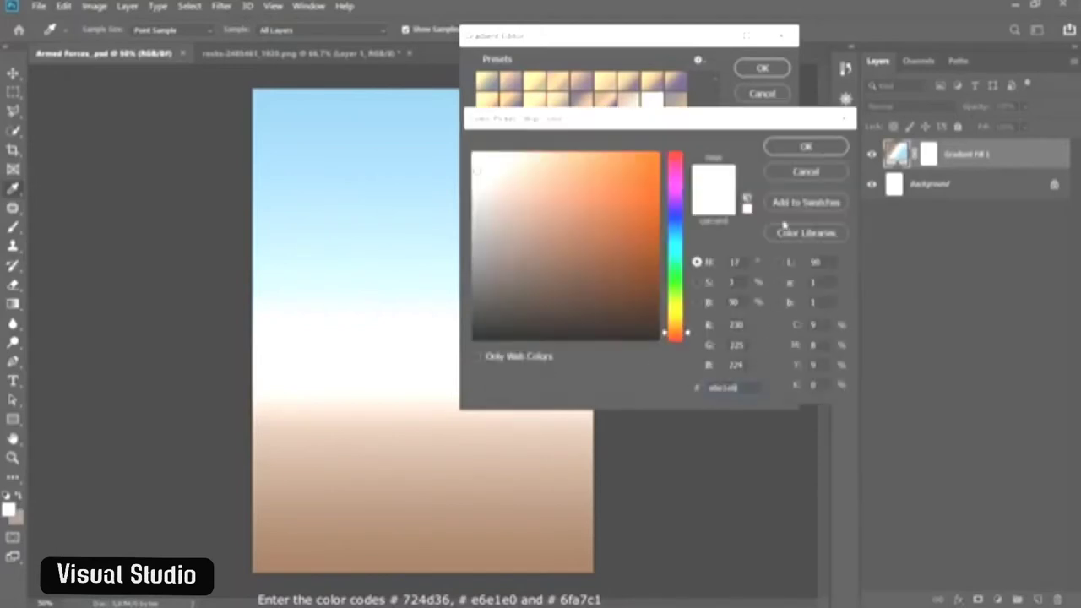
{"action": "left_click", "coordinate": [793, 155]}
{"action": "type", "text": "43"}
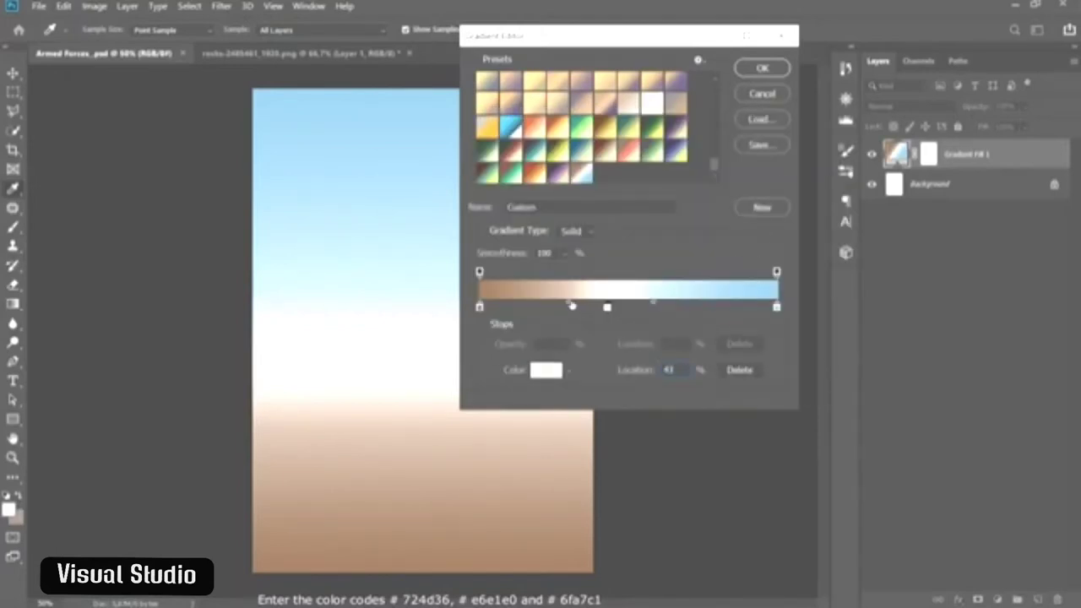
{"action": "left_click", "coordinate": [571, 304]}
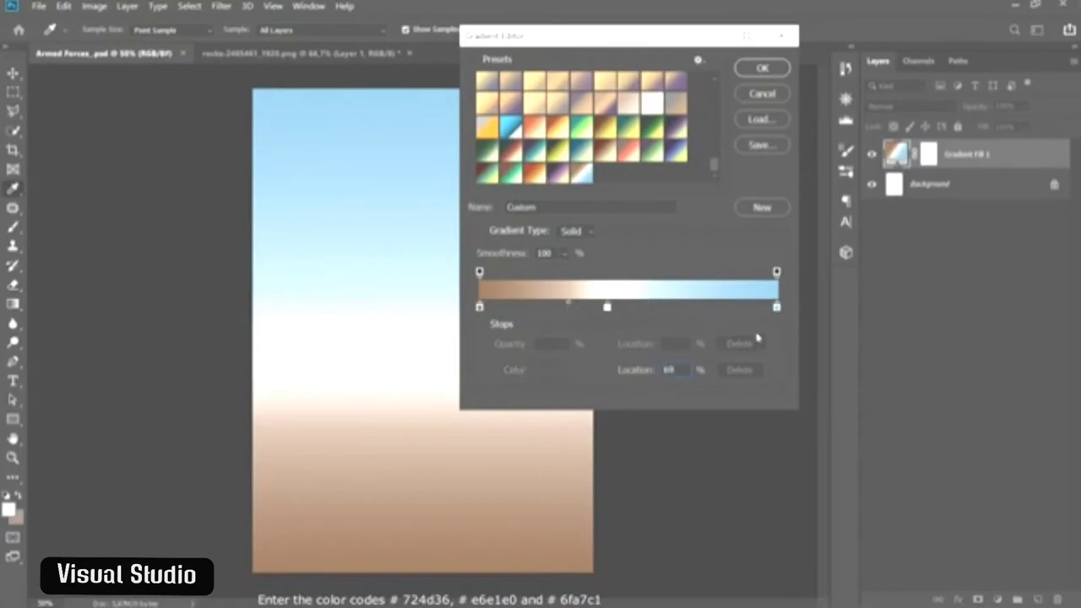
- Set the end stop to sky blue 6fa7c1 and apply the gradient fill
{"action": "left_click", "coordinate": [776, 307]}
{"action": "left_click", "coordinate": [549, 370]}
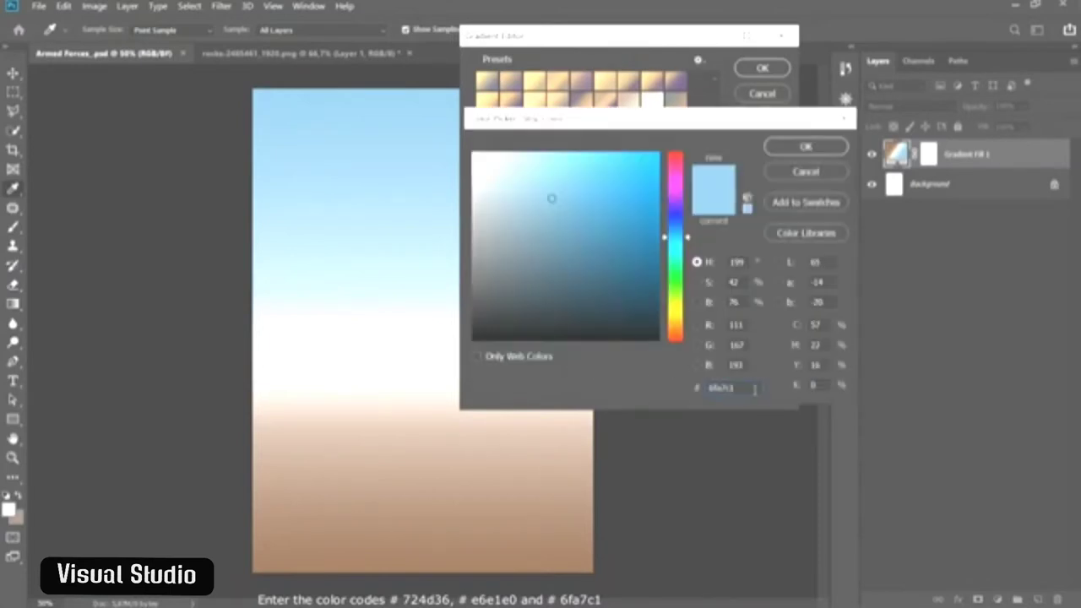
{"action": "left_click", "coordinate": [798, 148]}
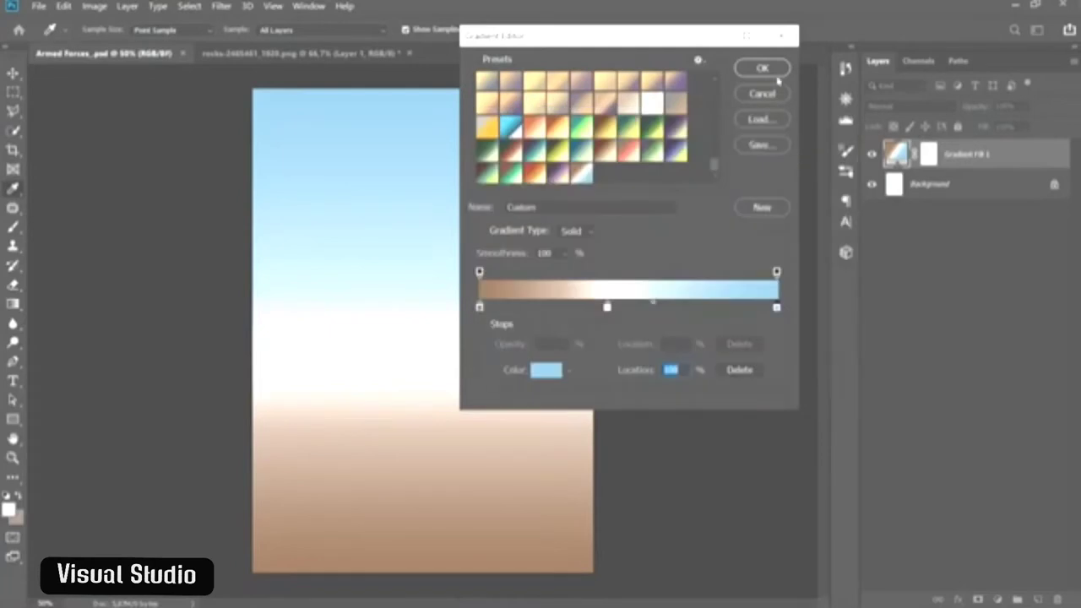
{"action": "left_click", "coordinate": [764, 69]}
{"action": "left_click", "coordinate": [751, 183]}
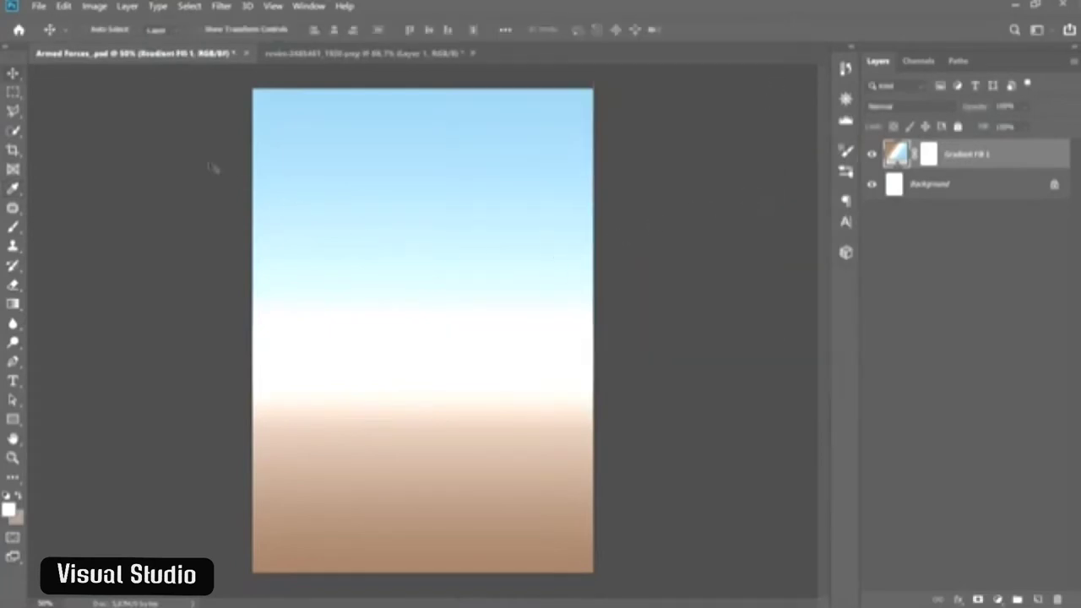
- Open the sky photo and drag it into the poster as a new layer
{"action": "left_click", "coordinate": [39, 7]}
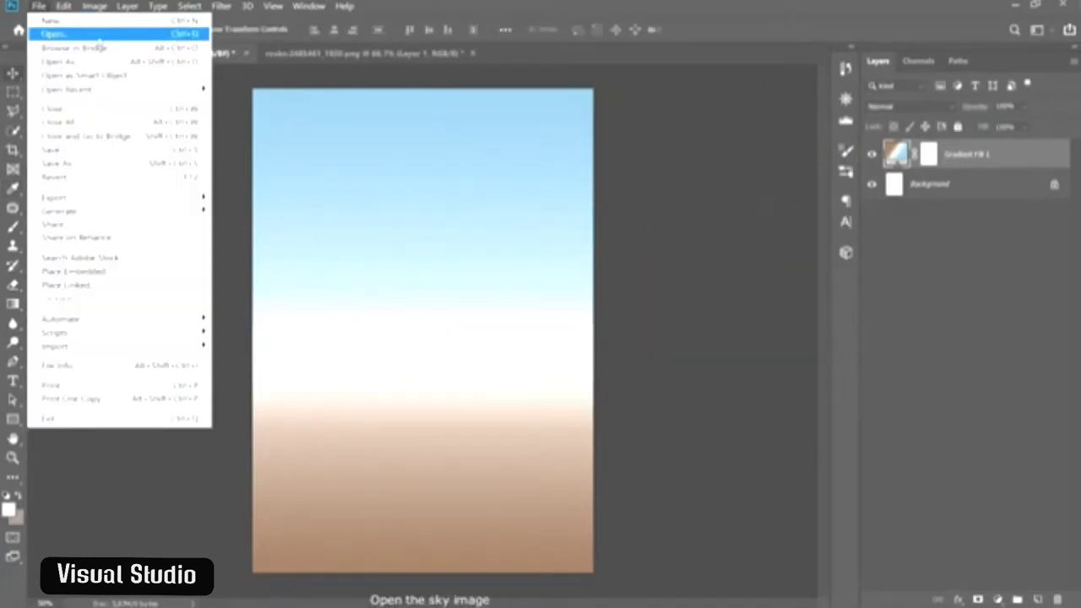
{"action": "left_click", "coordinate": [93, 34]}
{"action": "double_click", "coordinate": [448, 253]}
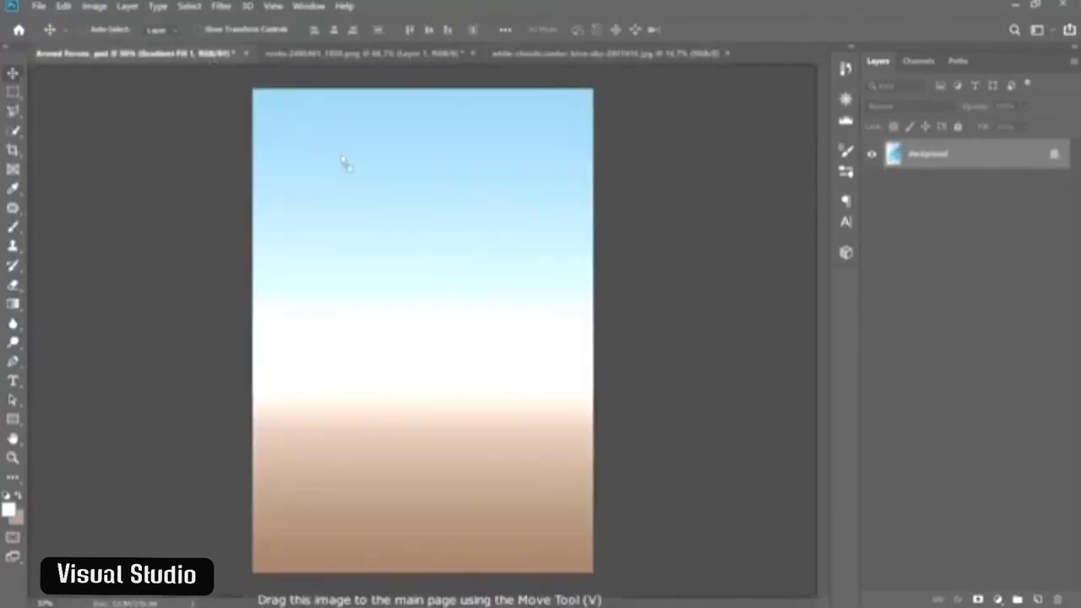
{"action": "left_click_drag", "start_coordinate": [461, 266], "coordinate": [352, 157]}
{"action": "left_click", "coordinate": [702, 53]}
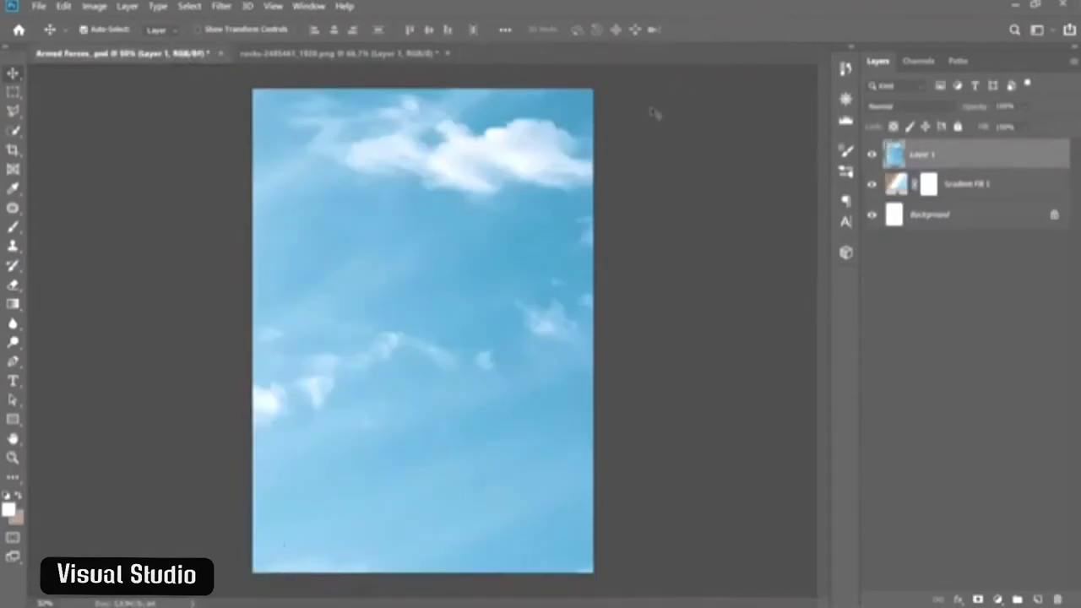
- Scale the sky layer down toward the canvas size and move it upward
{"action": "key", "text": "ctrl+minus"}
{"action": "key", "text": "ctrl+minus"}
{"action": "key", "text": "ctrl+minus"}
{"action": "key", "text": "ctrl+t"}
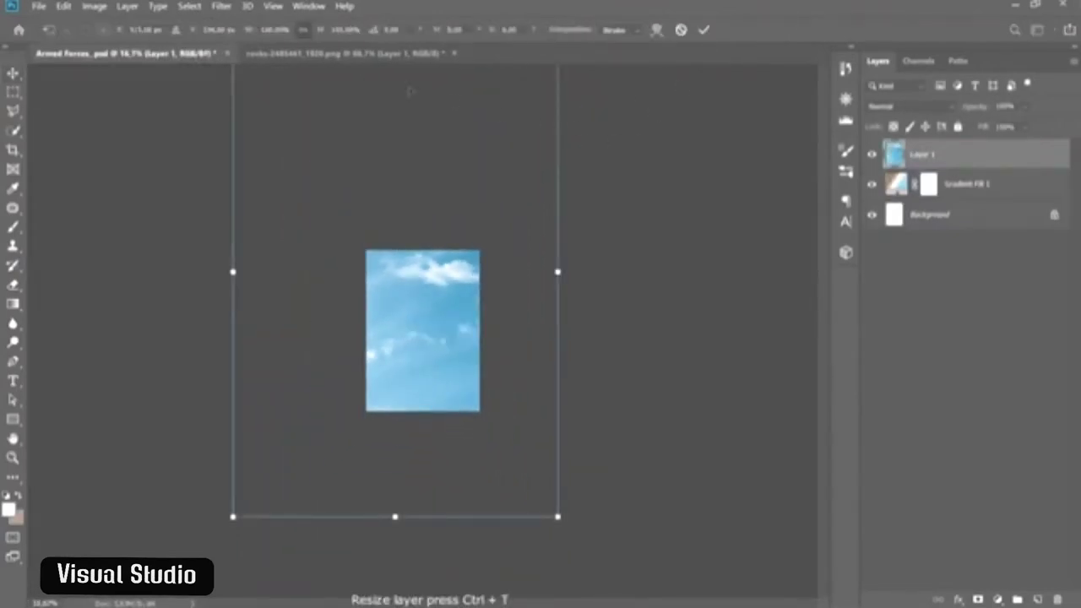
{"action": "mouse_move", "coordinate": [254, 36]}
{"action": "left_mouse_down"}
{"action": "mouse_move", "coordinate": [452, 196]}
{"action": "mouse_move", "coordinate": [479, 206]}
{"action": "left_mouse_up"}
{"action": "key", "text": "Return"}
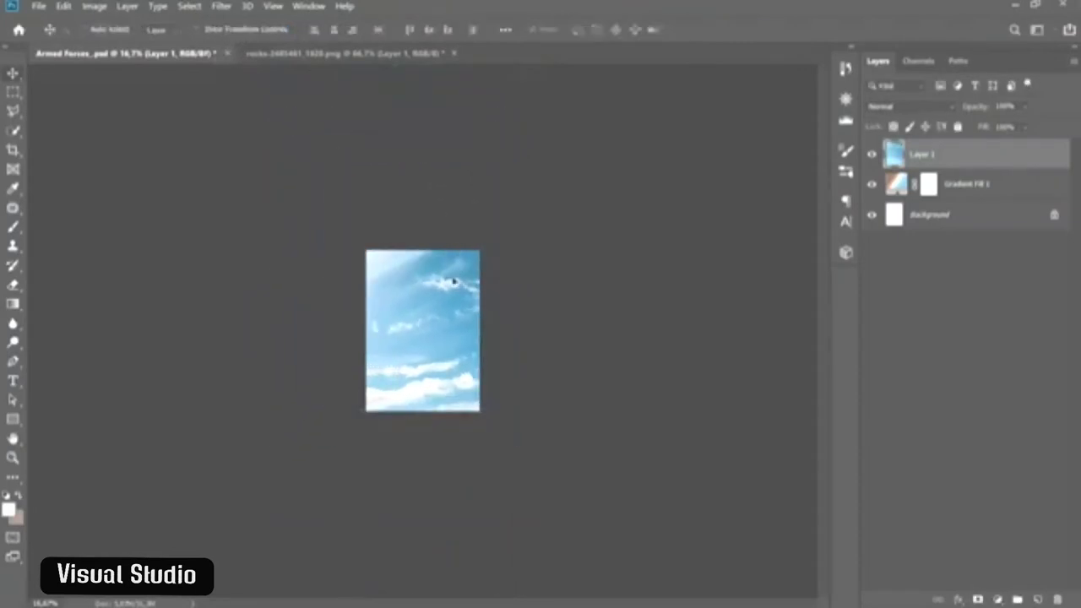
{"action": "mouse_move", "coordinate": [446, 277]}
{"action": "left_mouse_down"}
{"action": "mouse_move", "coordinate": [466, 233]}
{"action": "mouse_move", "coordinate": [451, 281]}
{"action": "mouse_move", "coordinate": [473, 243]}
{"action": "left_mouse_up"}
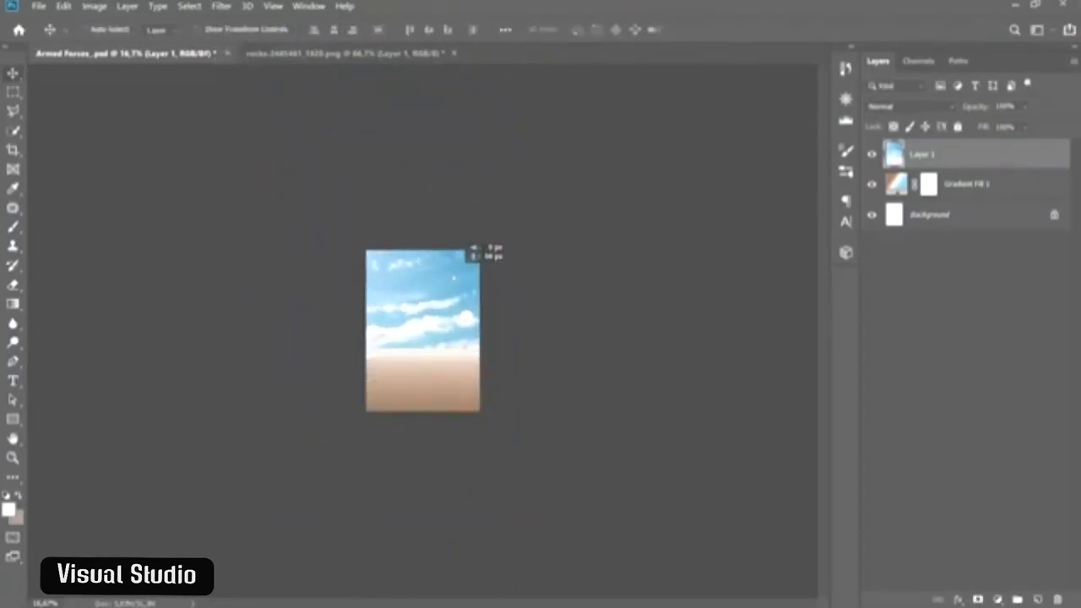
{"action": "scroll", "coordinate": [452, 275], "scroll_direction": "up", "scroll_amount": 1}
{"action": "scroll", "coordinate": [452, 275], "scroll_direction": "up", "scroll_amount": 1}
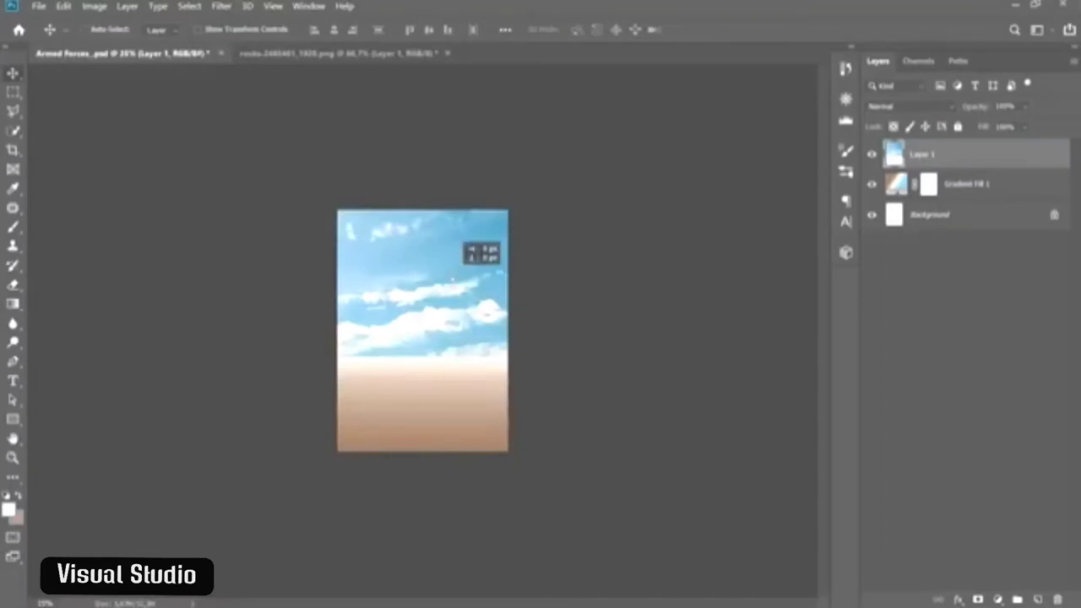
{"action": "mouse_move", "coordinate": [464, 278]}
{"action": "left_mouse_down"}
{"action": "mouse_move", "coordinate": [467, 305]}
{"action": "mouse_move", "coordinate": [471, 279]}
{"action": "left_mouse_up"}
- Refine the sky layer's scale and position across the top half of the poster
{"action": "key", "text": "ctrl+t"}
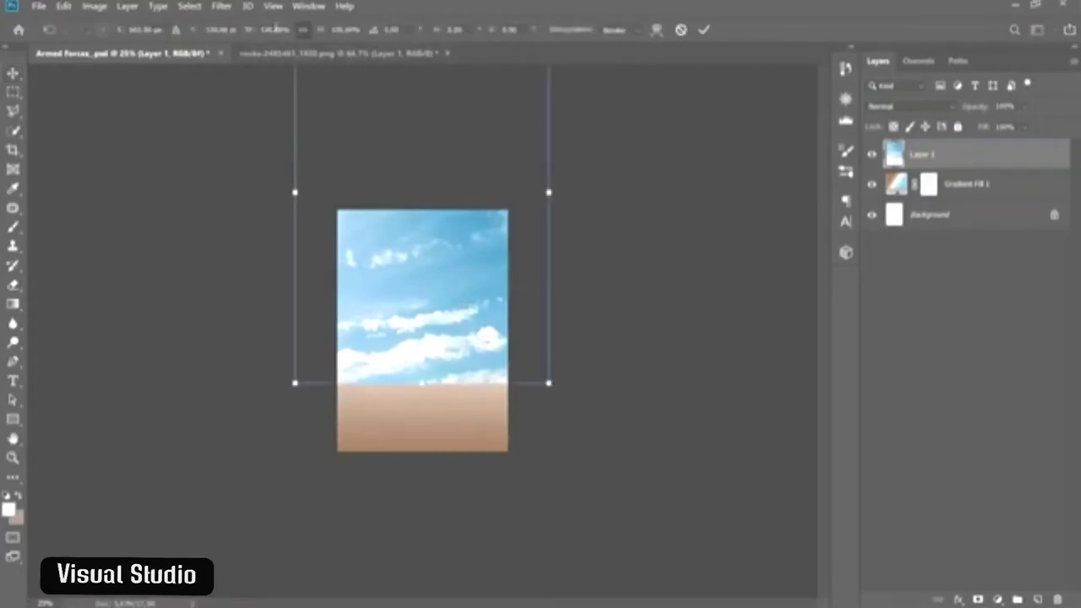
{"action": "left_click", "coordinate": [274, 30]}
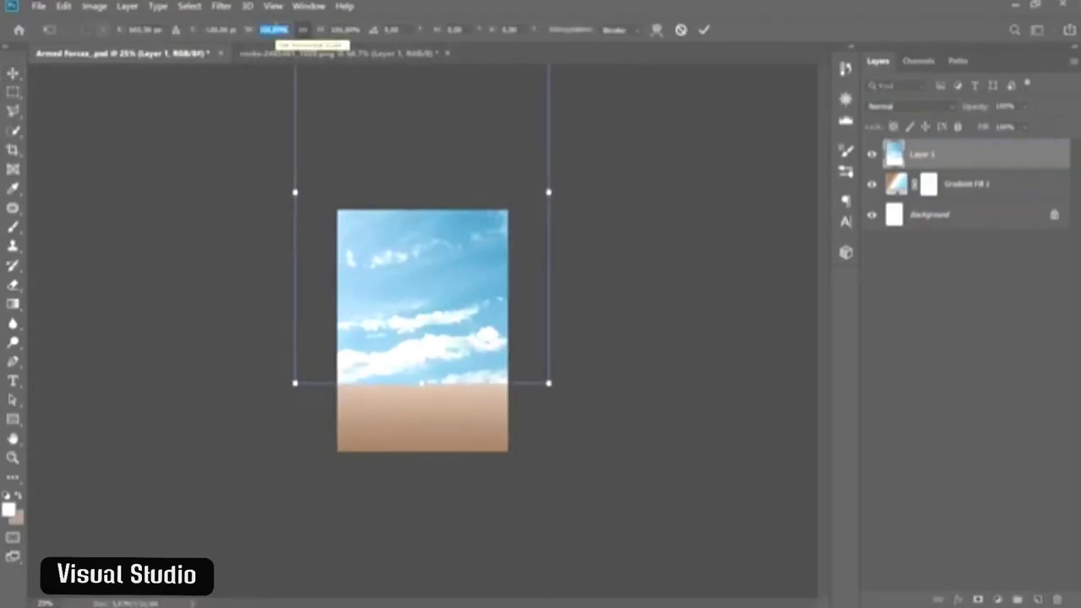
{"action": "key", "text": "Return"}
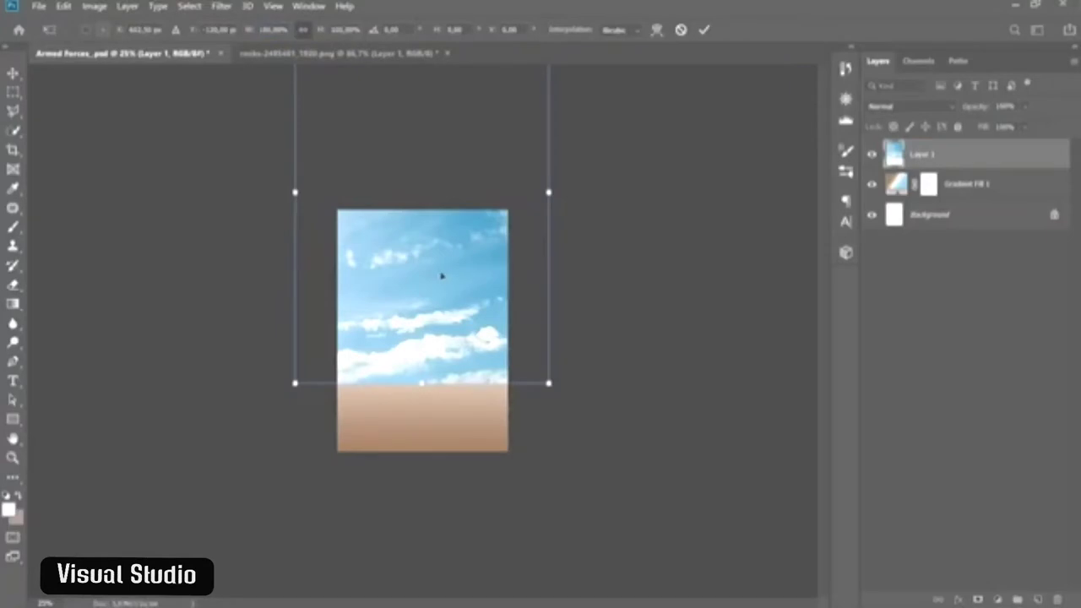
{"action": "key", "text": "Return"}
{"action": "key", "text": "ctrl+t"}
{"action": "left_click_drag", "start_coordinate": [448, 363], "coordinate": [448, 356]}
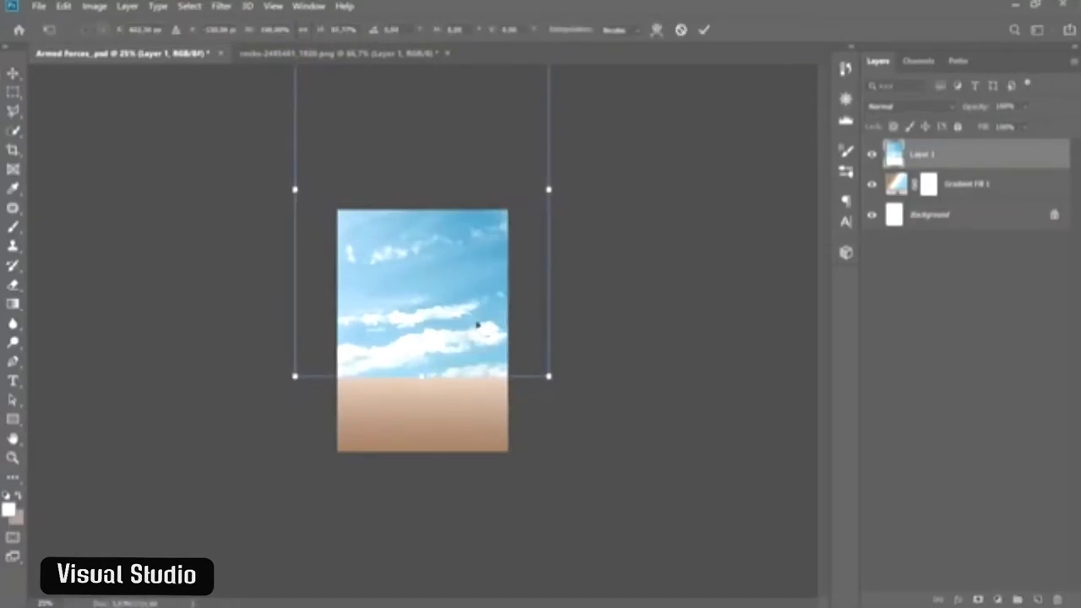
{"action": "left_click_drag", "start_coordinate": [548, 376], "coordinate": [503, 332]}
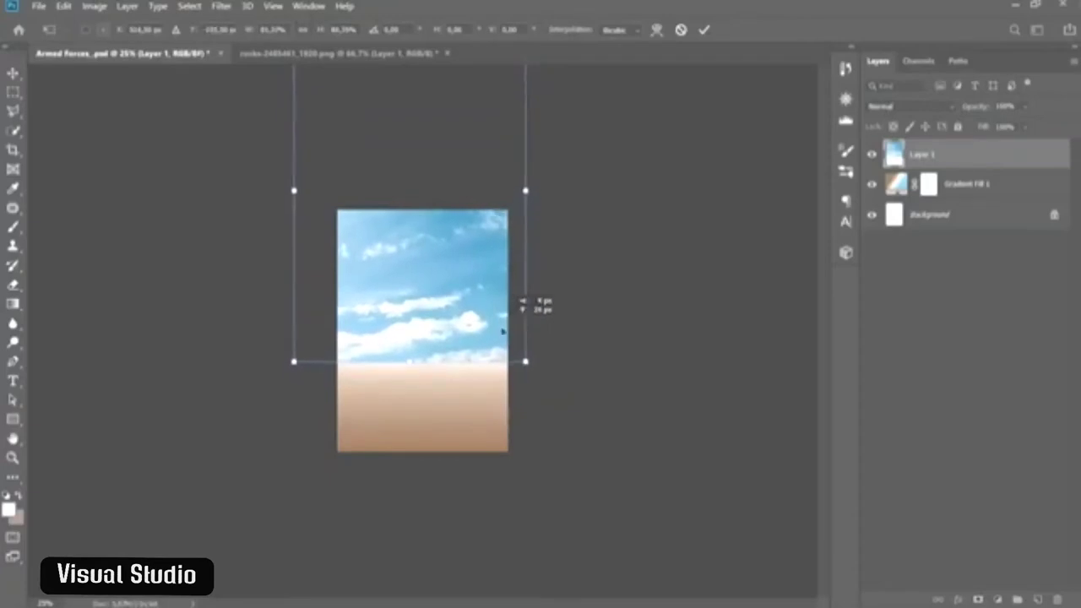
{"action": "key", "text": "Return"}
{"action": "key", "text": "ctrl+0"}
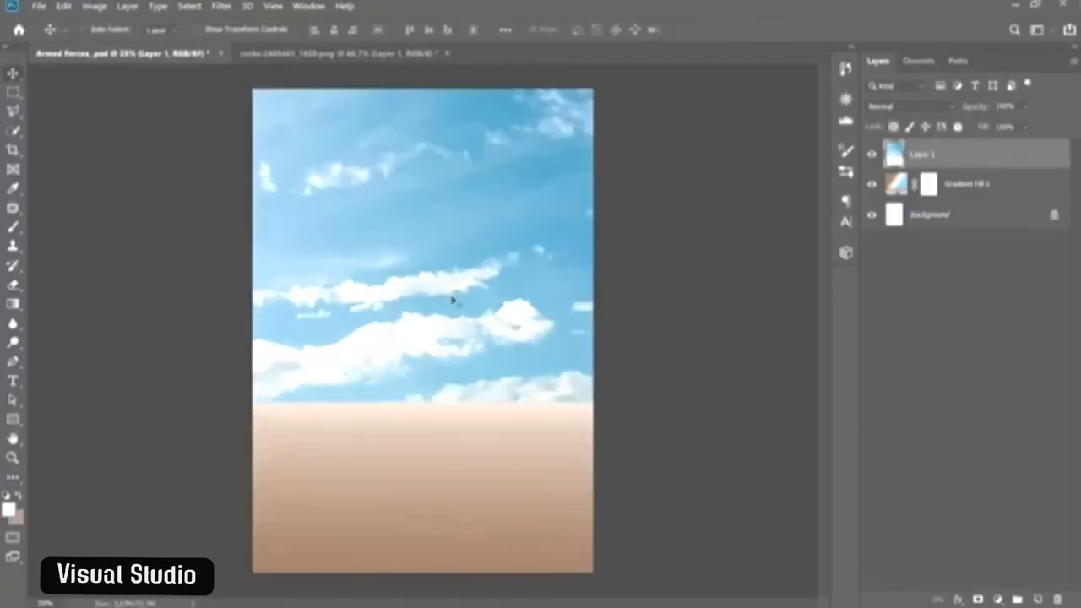
{"action": "key", "text": "ctrl+t"}
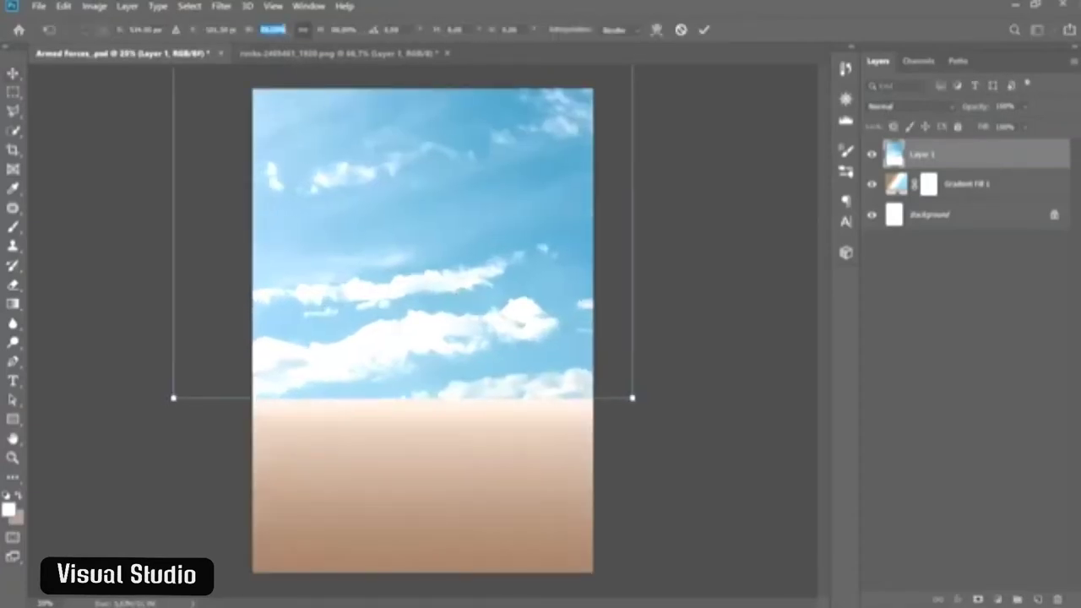
{"action": "key", "text": "Return"}
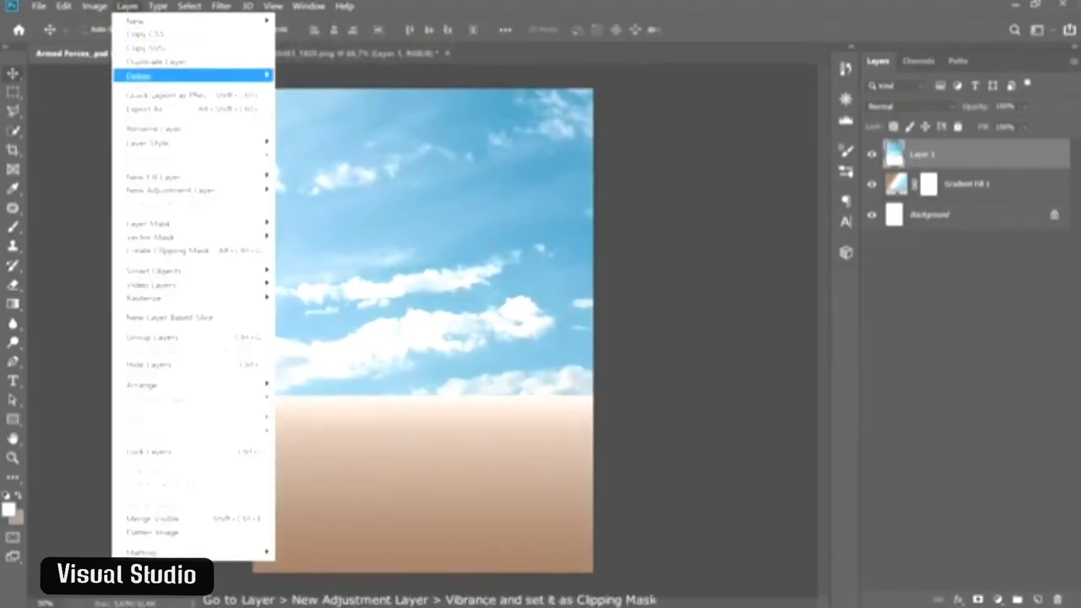
- Add a clipped Vibrance adjustment layer and boost the sky's vibrance and saturation
{"action": "left_click", "coordinate": [131, 6]}
{"action": "left_click", "coordinate": [328, 250]}
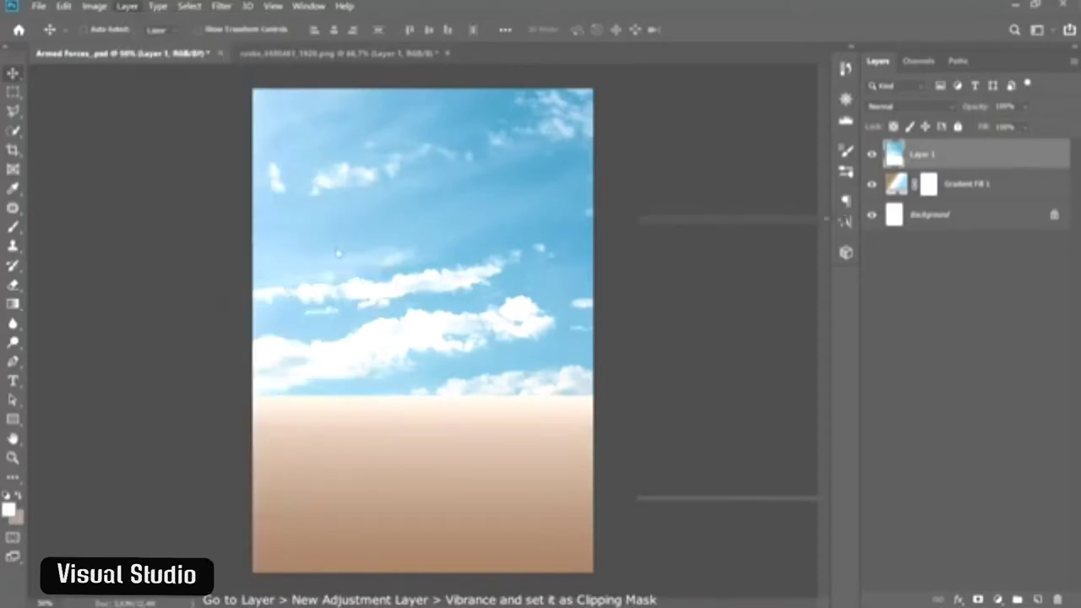
{"action": "left_click", "coordinate": [317, 140]}
{"action": "left_click", "coordinate": [541, 120]}
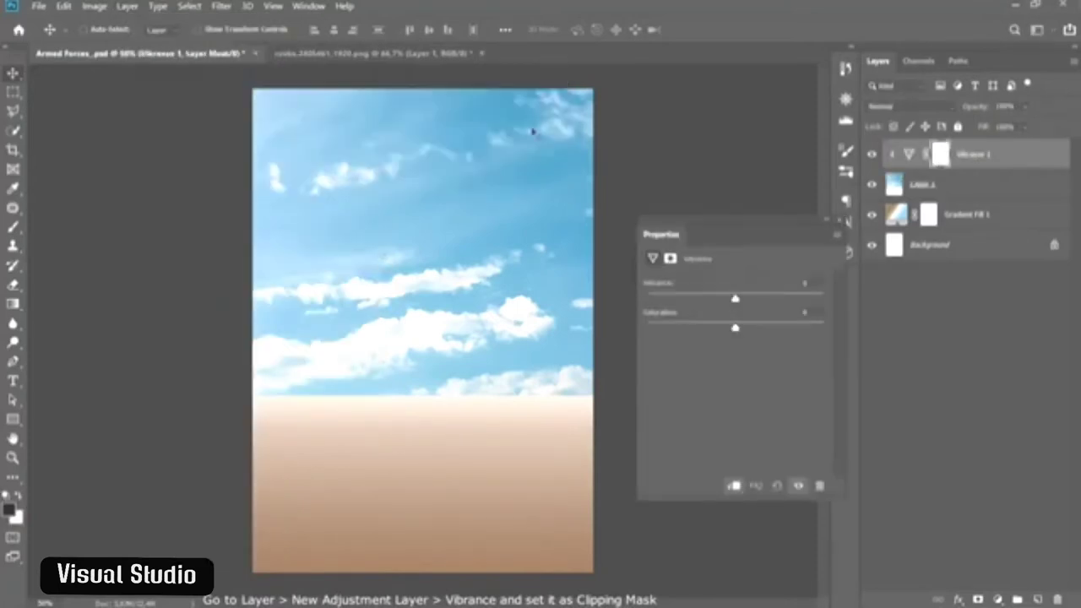
{"action": "mouse_move", "coordinate": [735, 300]}
{"action": "left_mouse_down"}
{"action": "mouse_move", "coordinate": [712, 299]}
{"action": "mouse_move", "coordinate": [753, 331]}
{"action": "mouse_move", "coordinate": [779, 331]}
{"action": "left_mouse_up"}
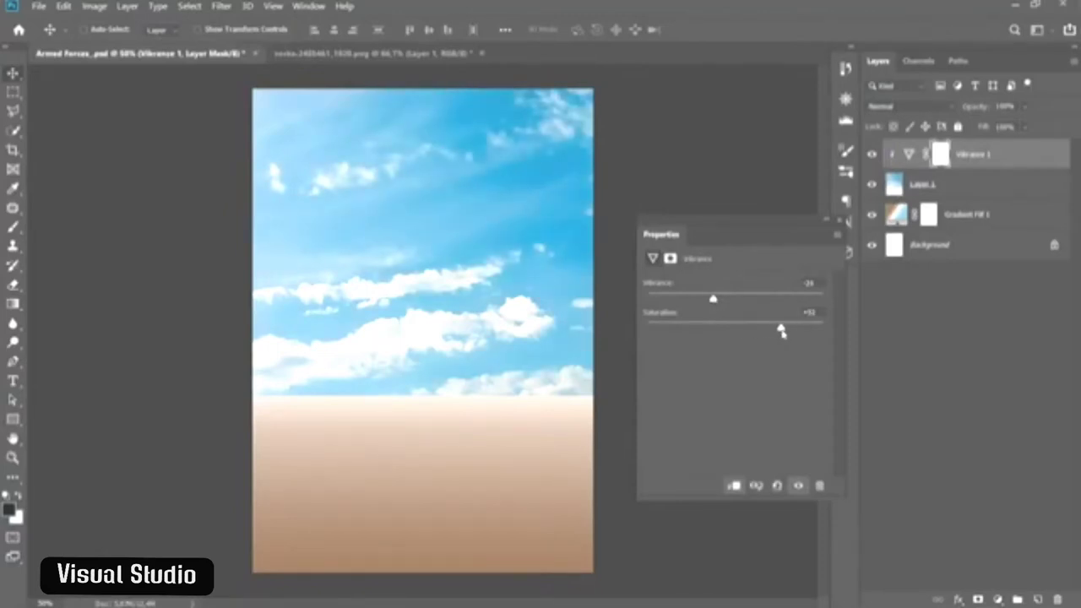
{"action": "left_click", "coordinate": [835, 226]}
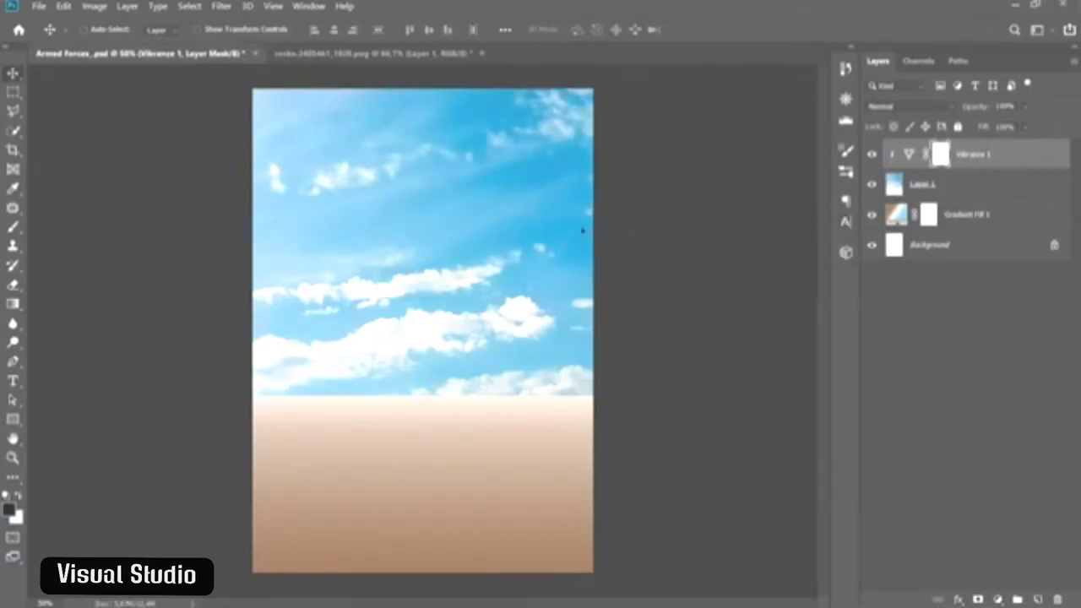
- Add a clipped Levels adjustment layer and move the midtone slider right to deepen the sky
{"action": "left_click", "coordinate": [129, 7]}
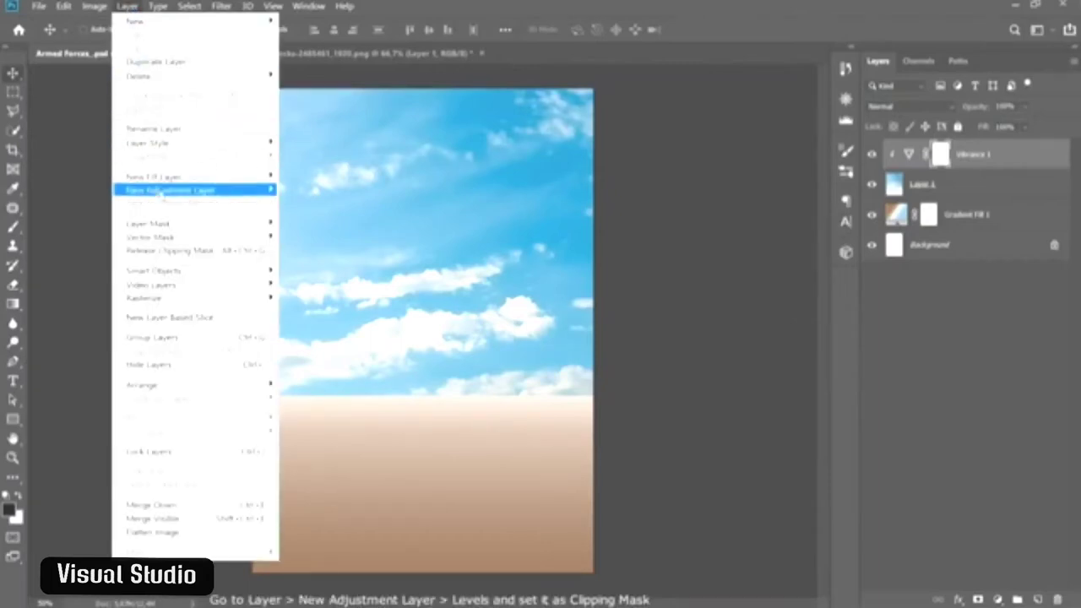
{"action": "mouse_move", "coordinate": [169, 190]}
{"action": "left_click", "coordinate": [328, 205]}
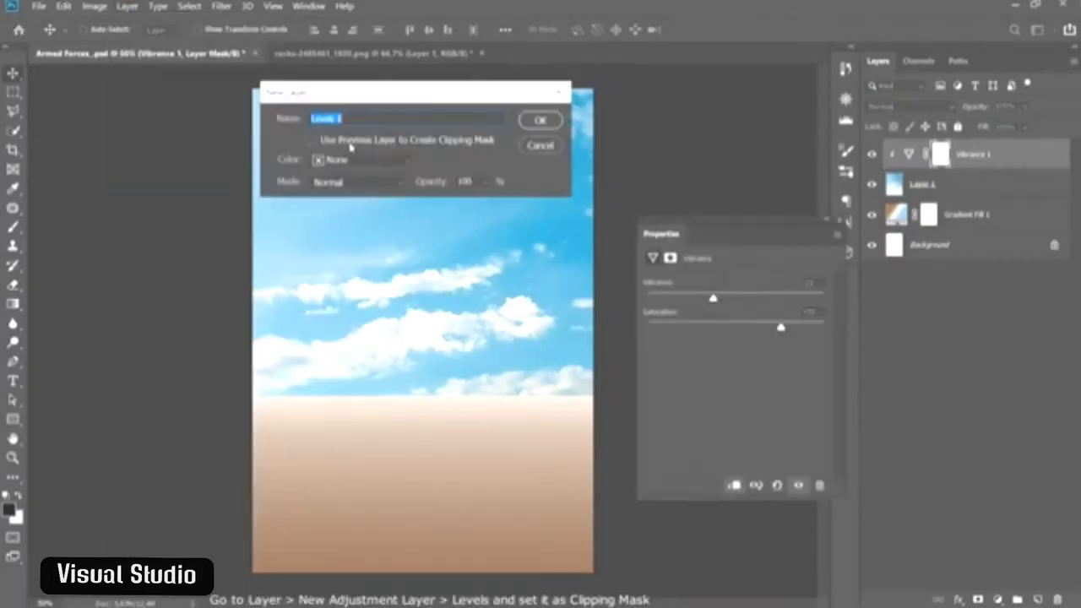
{"action": "left_click", "coordinate": [380, 142]}
{"action": "left_click", "coordinate": [547, 123]}
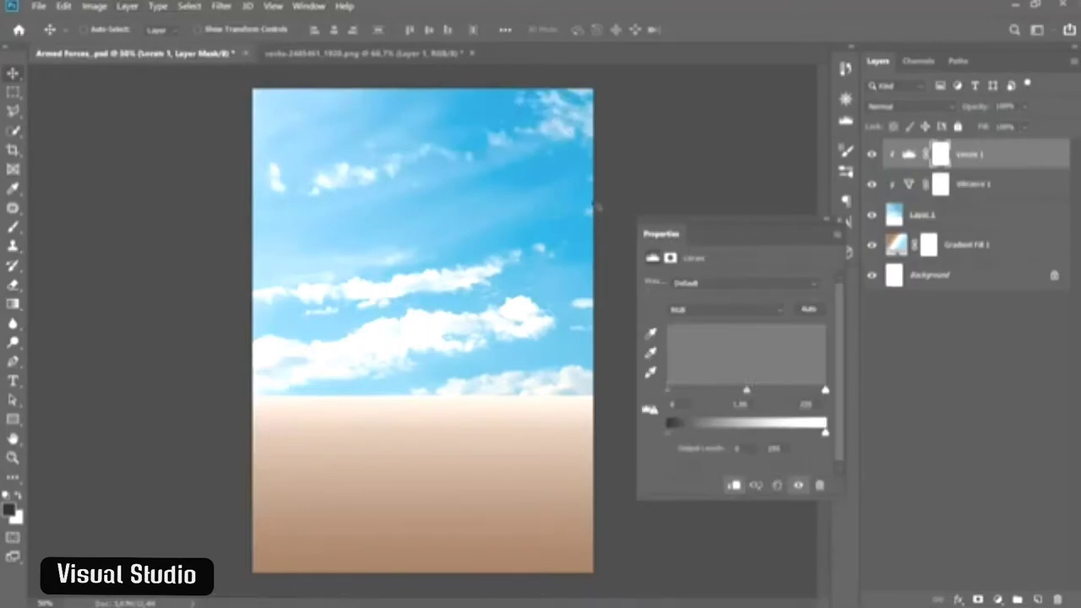
{"action": "left_click_drag", "start_coordinate": [749, 394], "coordinate": [776, 395]}
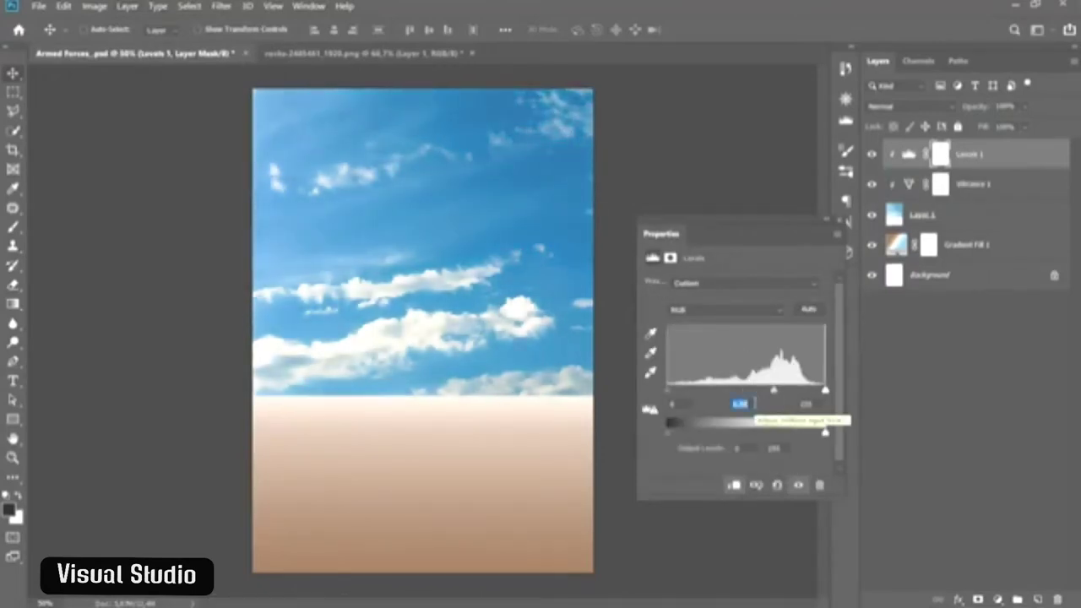
{"action": "left_click", "coordinate": [836, 233]}
- Add a layer mask to sky Layer 1 and switch to the Gradient Tool
{"action": "left_click", "coordinate": [932, 219]}
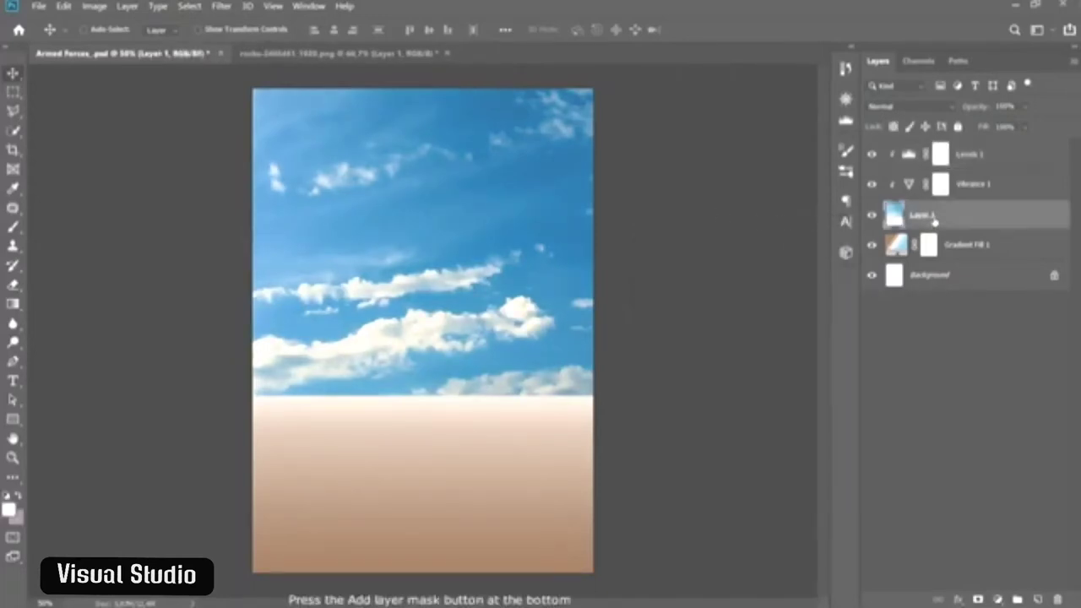
{"action": "left_click", "coordinate": [978, 599]}
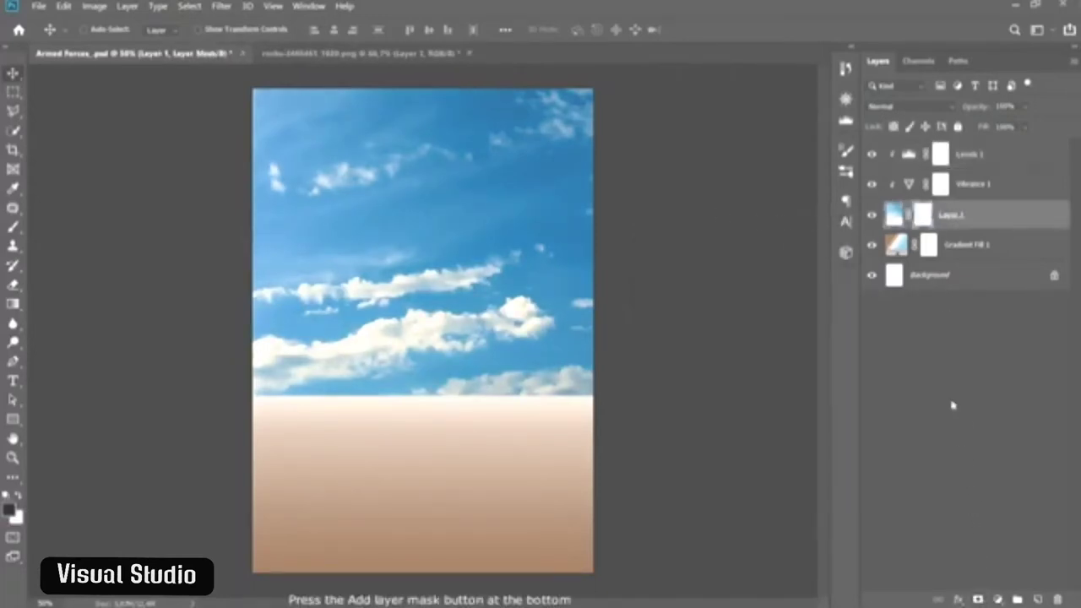
{"action": "right_click", "coordinate": [13, 312]}
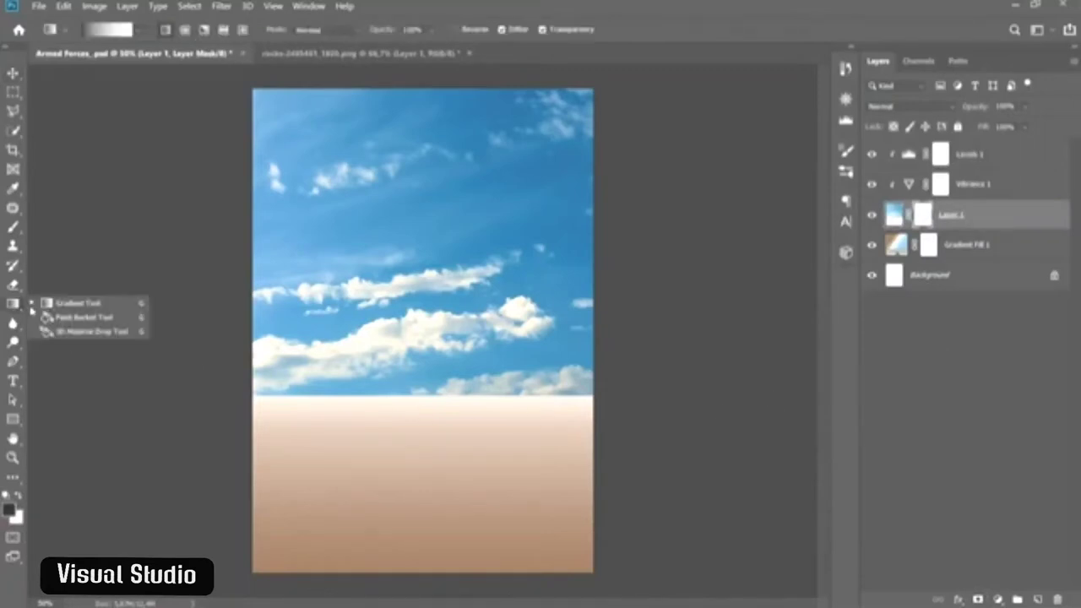
{"action": "left_click", "coordinate": [102, 305]}
- Drag upward gradients on the mask until the lower clouds fade into soft haze
{"action": "left_click_drag", "start_coordinate": [444, 495], "coordinate": [444, 213]}
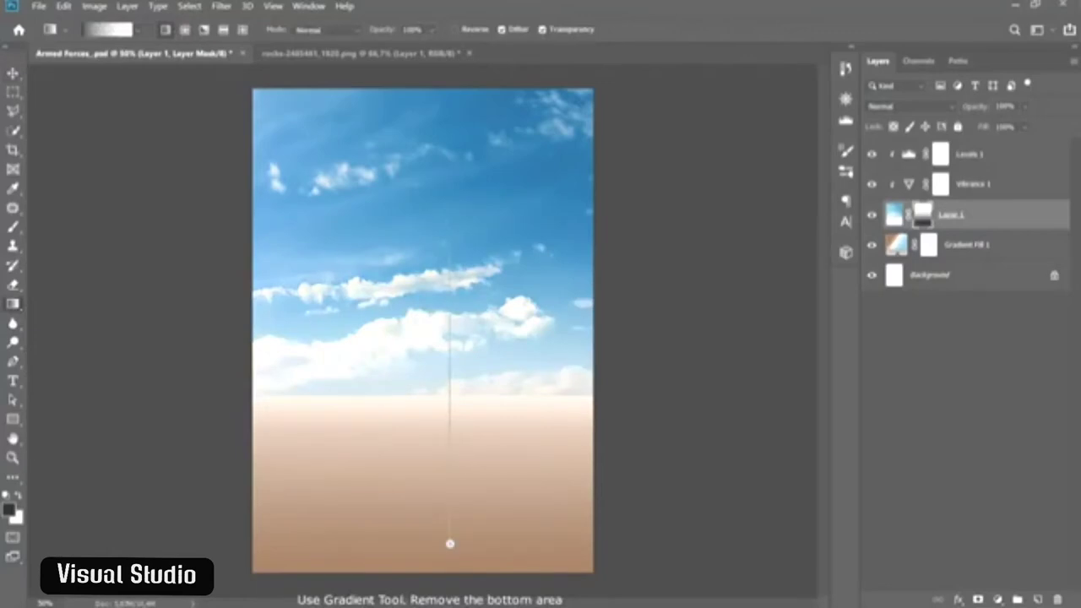
{"action": "left_click_drag", "start_coordinate": [450, 544], "coordinate": [449, 313]}
{"action": "left_click_drag", "start_coordinate": [454, 488], "coordinate": [454, 363]}
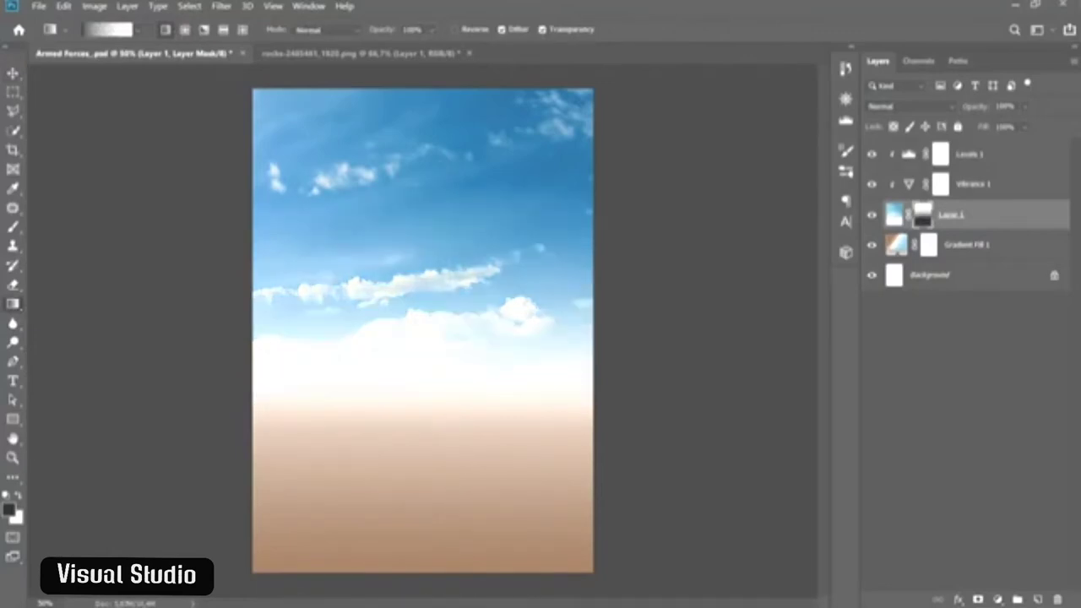
{"action": "left_click_drag", "start_coordinate": [437, 510], "coordinate": [438, 382]}
{"action": "left_click_drag", "start_coordinate": [445, 473], "coordinate": [444, 364]}
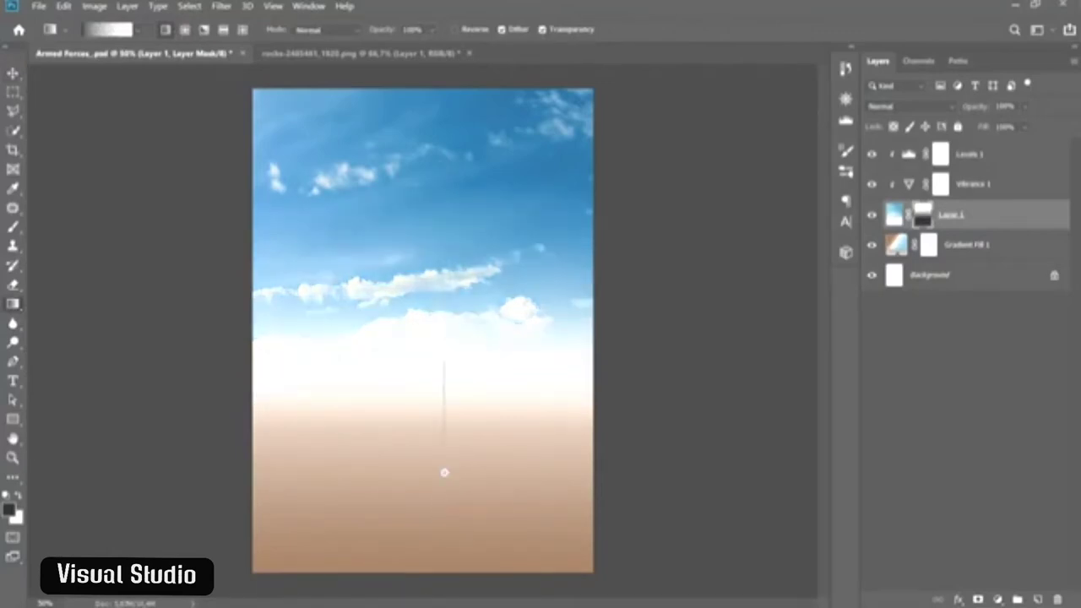
{"action": "left_click_drag", "start_coordinate": [445, 566], "coordinate": [445, 338]}
{"action": "left_click_drag", "start_coordinate": [454, 556], "coordinate": [454, 315]}
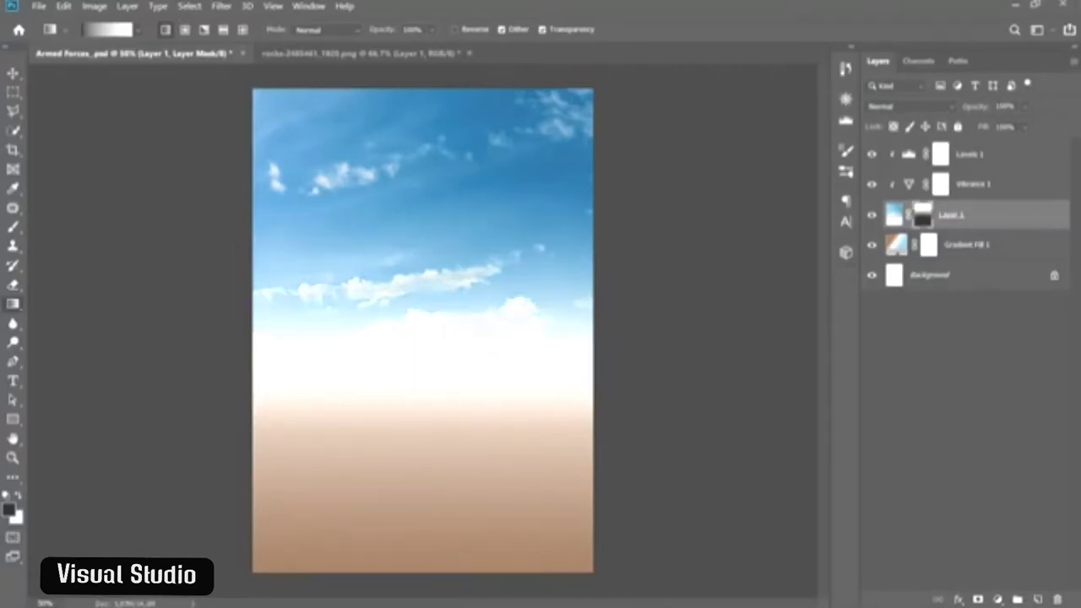
{"action": "key", "text": "v"}
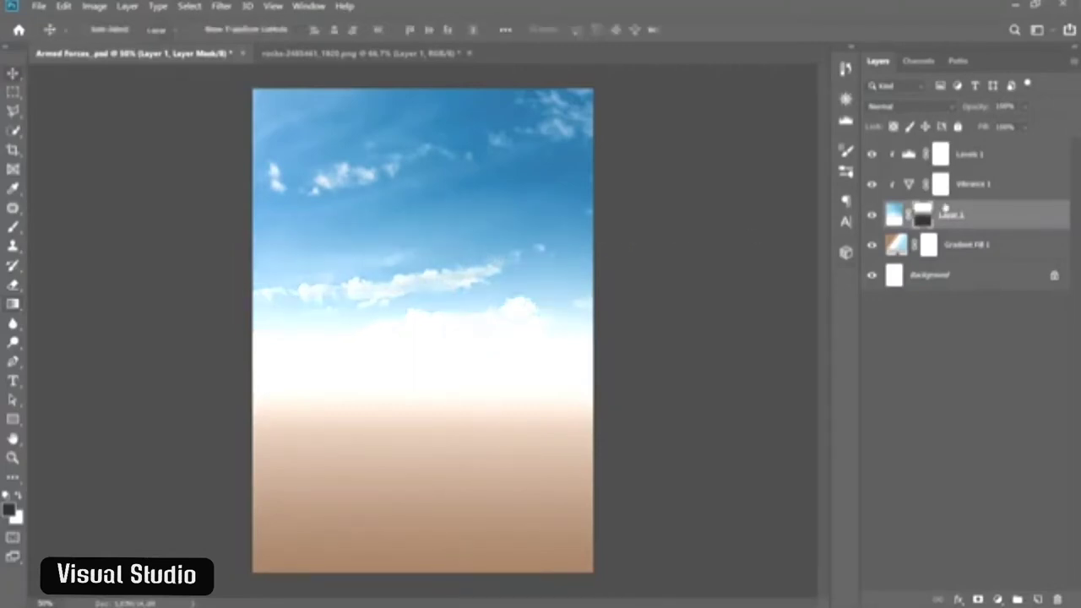
{"action": "left_click", "coordinate": [993, 160]}
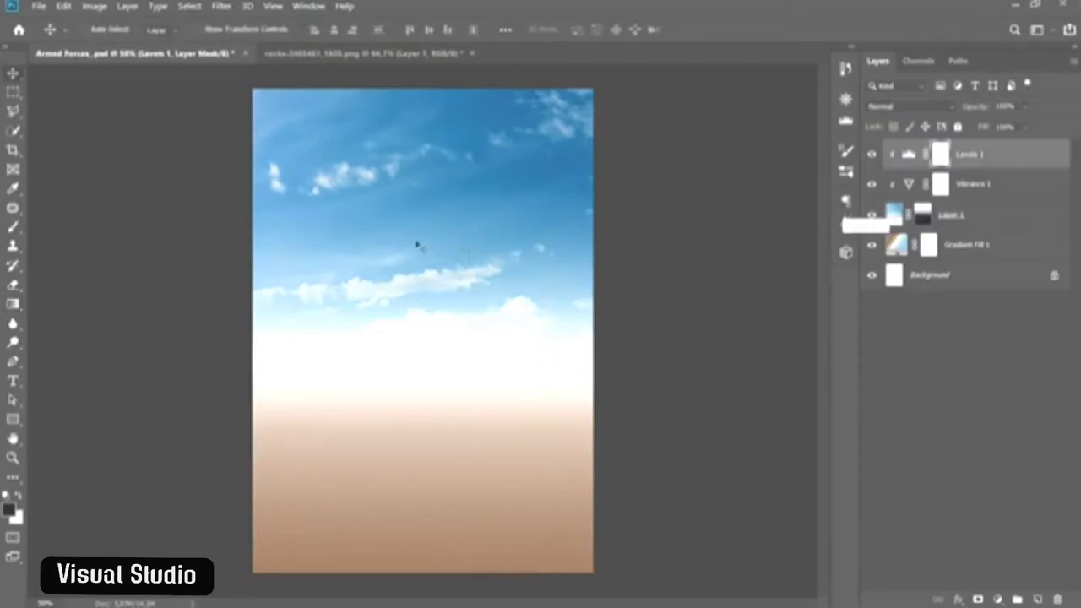
- Show the rulers and add a vertical guide at position 509 via New Guide
{"action": "left_click", "coordinate": [272, 6]}
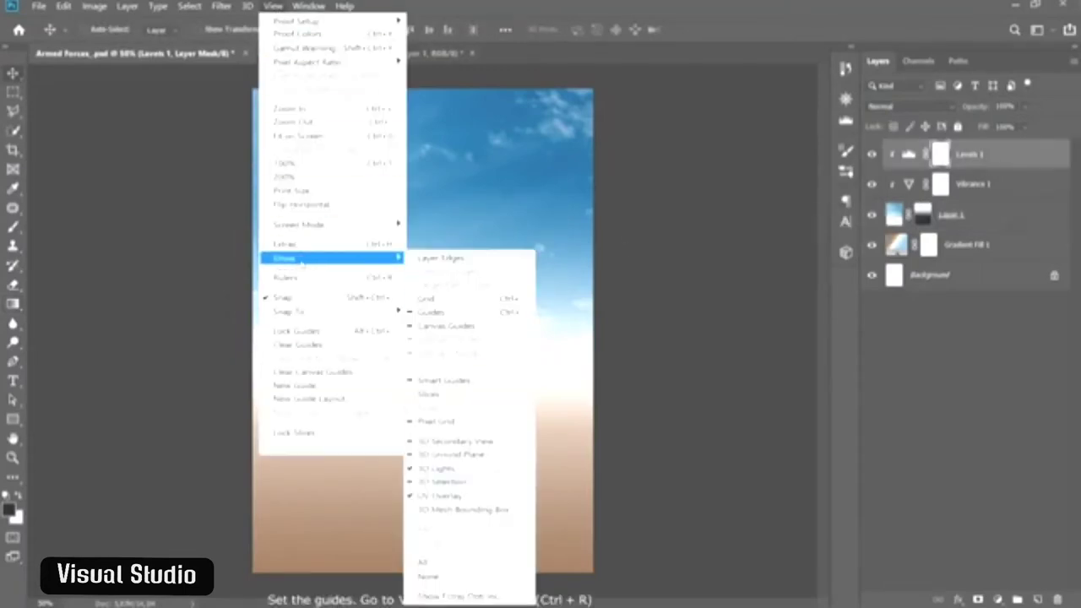
{"action": "left_click", "coordinate": [348, 279]}
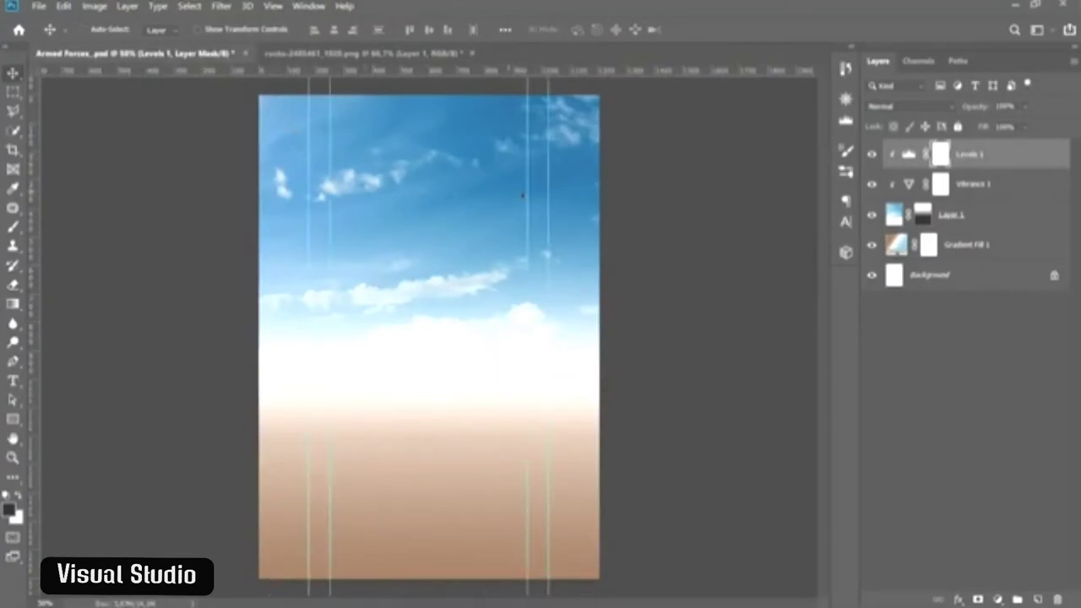
{"action": "left_click", "coordinate": [272, 6]}
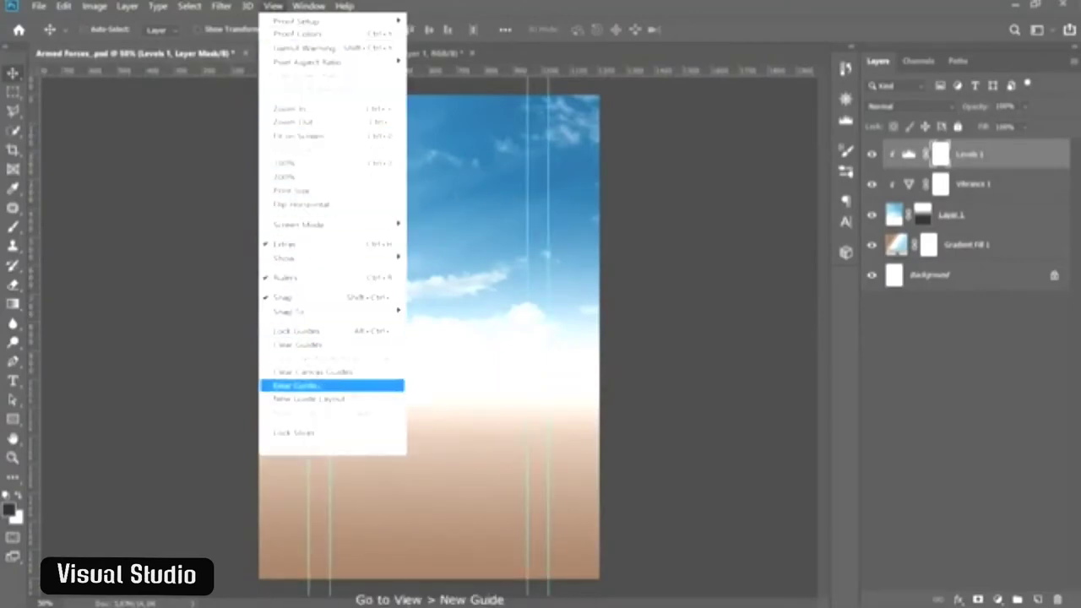
{"action": "left_click", "coordinate": [291, 386]}
{"action": "type", "text": "50"}
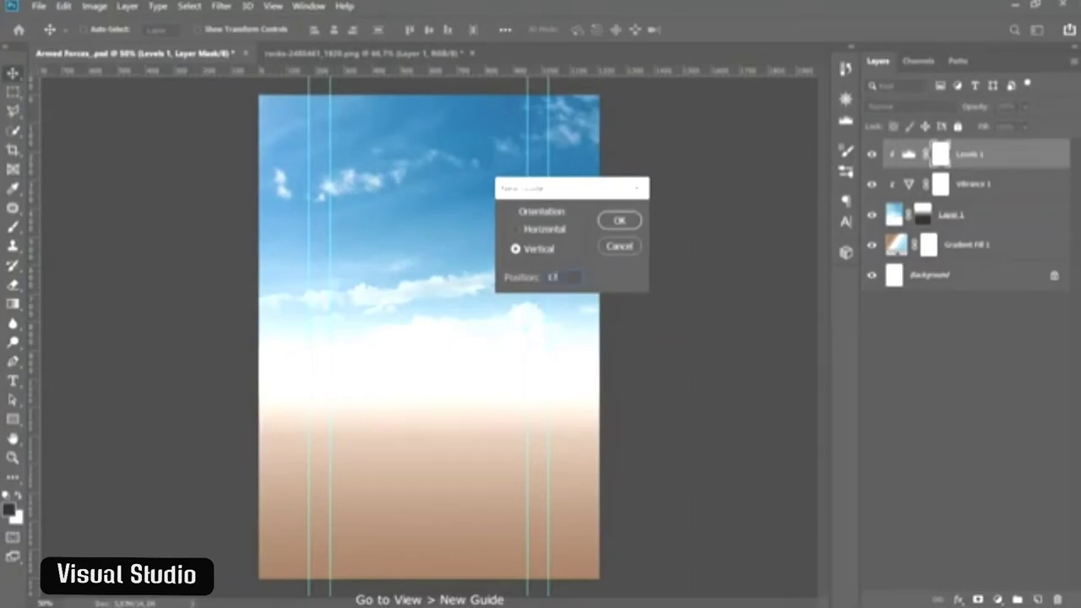
{"action": "type", "text": "9"}
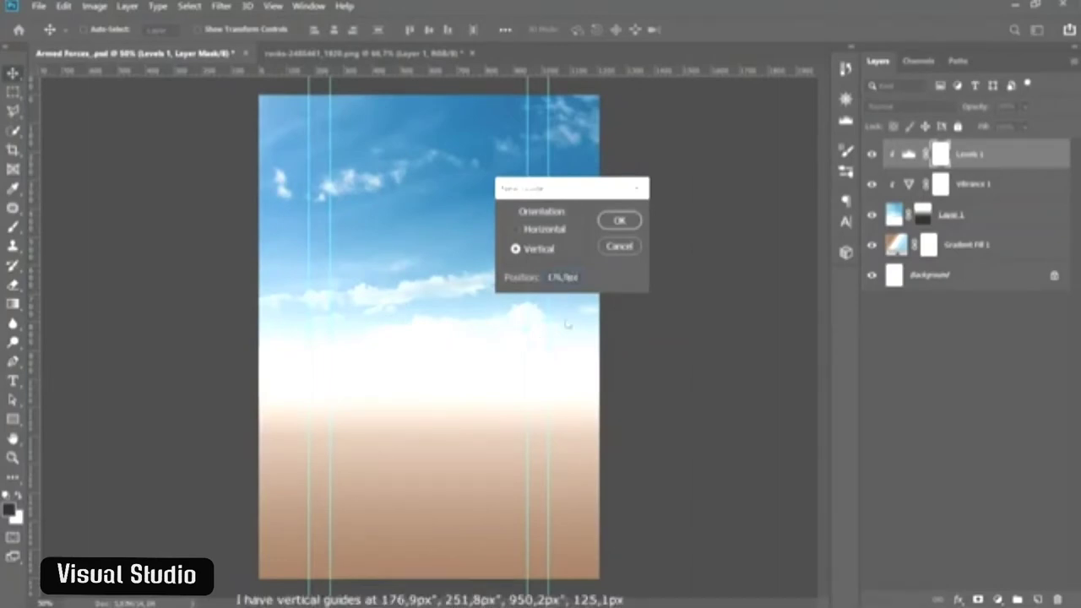
{"action": "left_click", "coordinate": [619, 221]}
{"action": "left_click", "coordinate": [14, 420]}
{"action": "left_click", "coordinate": [81, 418]}
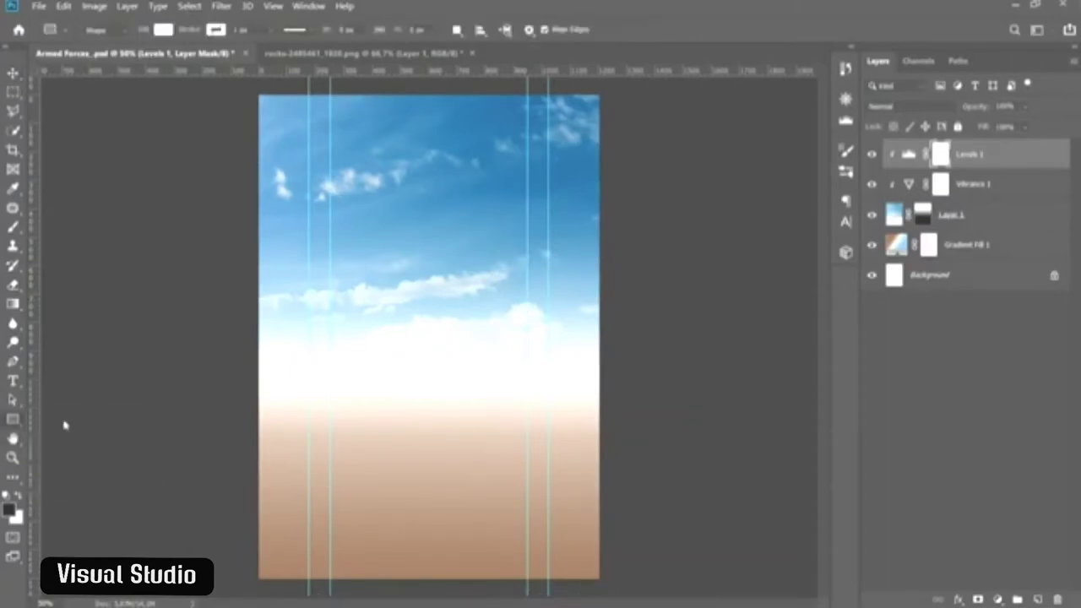
- Draw a vector rectangle shape between the inner guides over the upper canvas
{"action": "left_click", "coordinate": [100, 30]}
{"action": "left_click", "coordinate": [118, 46]}
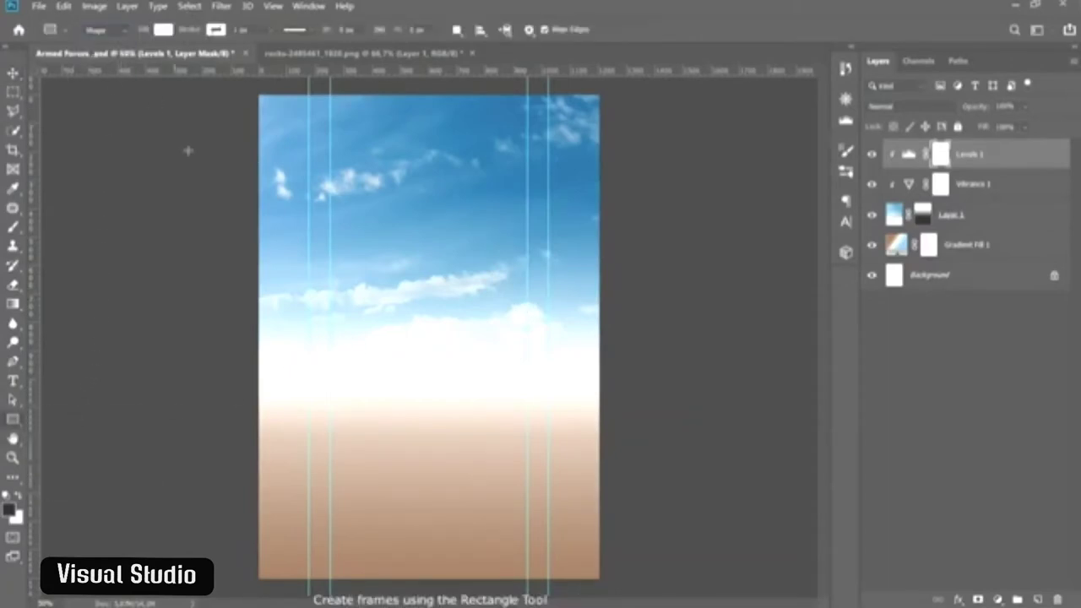
{"action": "left_click_drag", "start_coordinate": [329, 258], "coordinate": [528, 438]}
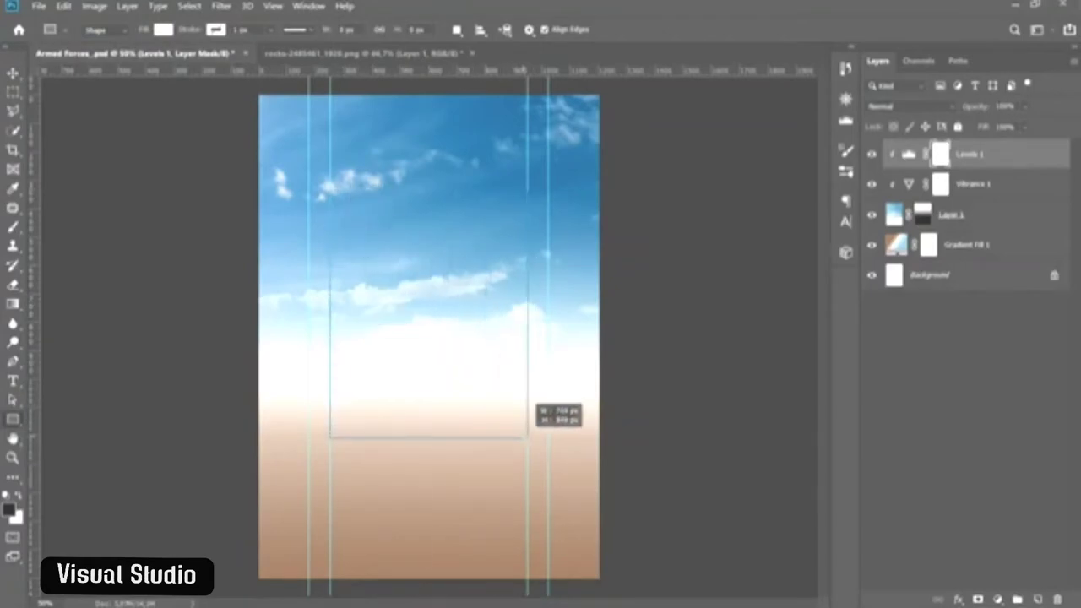
{"action": "left_click_drag", "start_coordinate": [528, 438], "coordinate": [528, 438]}
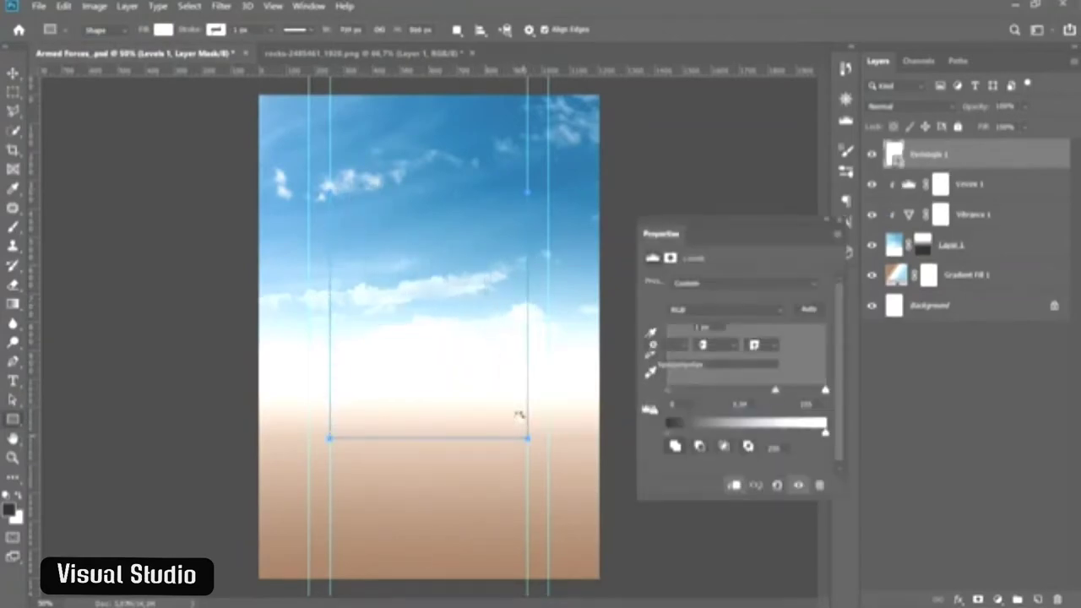
{"action": "left_click", "coordinate": [837, 226]}
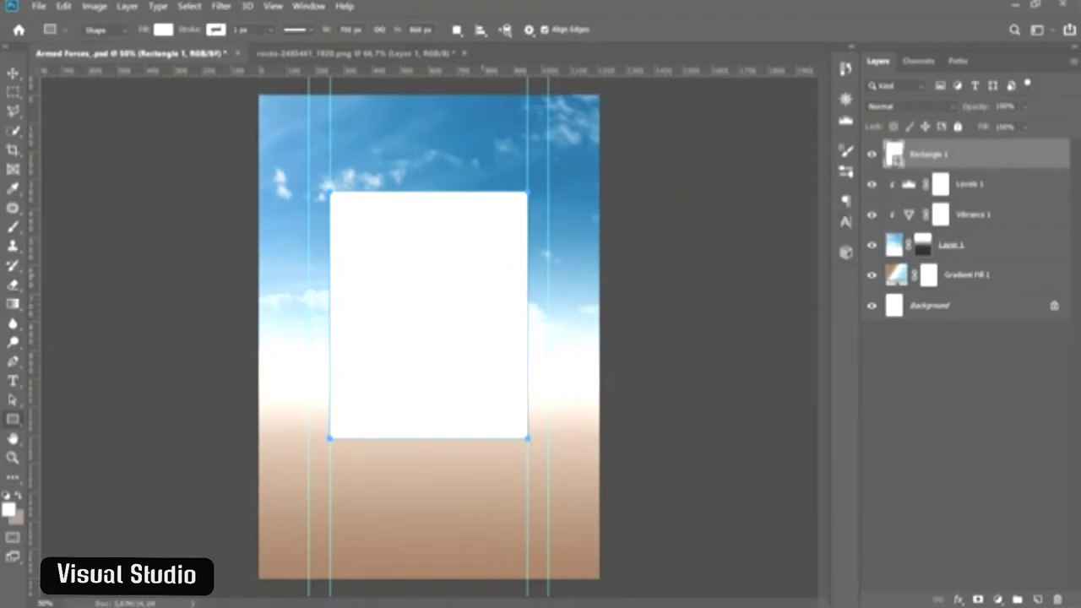
{"action": "key", "text": "b"}
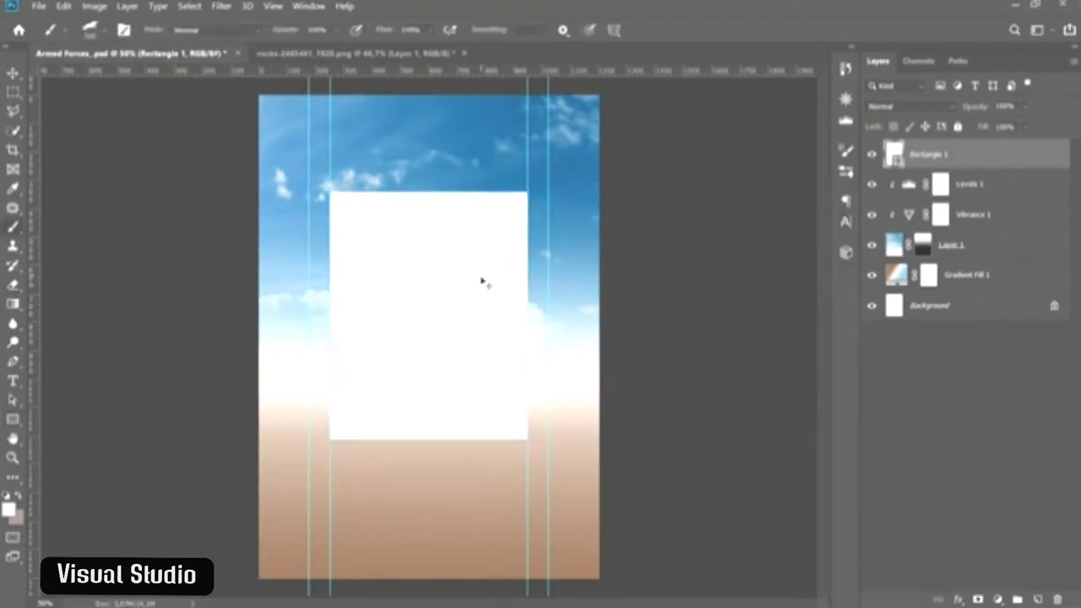
{"action": "key", "text": "v"}
{"action": "key", "text": "Up"}
{"action": "key", "text": "Up"}
{"action": "key", "text": "Up"}
{"action": "key", "text": "Down"}
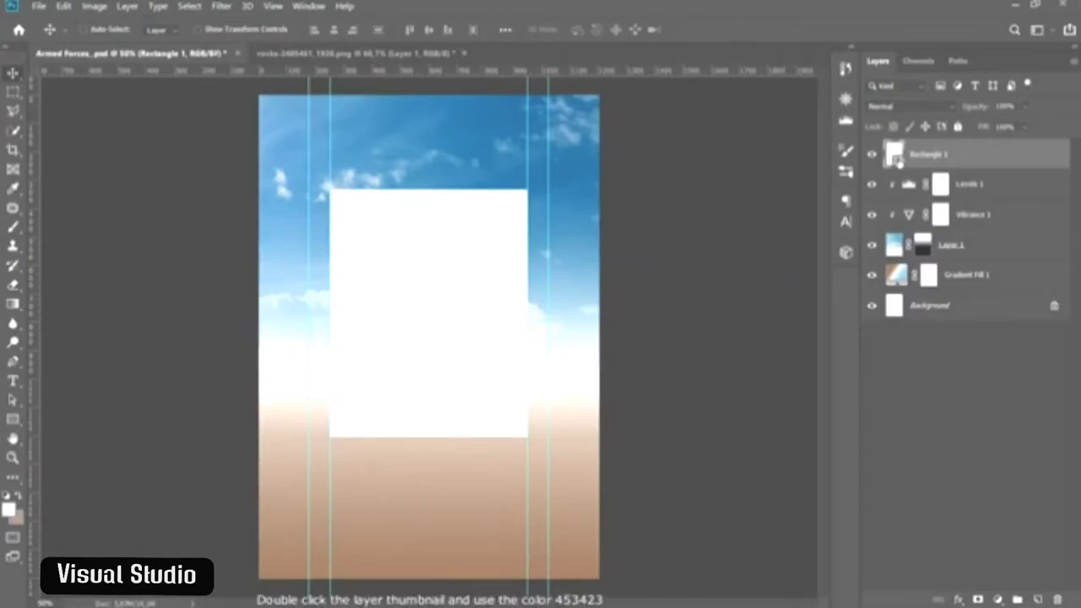
- Recolour the rectangle's fill to brown #453423
{"action": "double_click", "coordinate": [898, 161]}
{"action": "type", "text": "453423"}
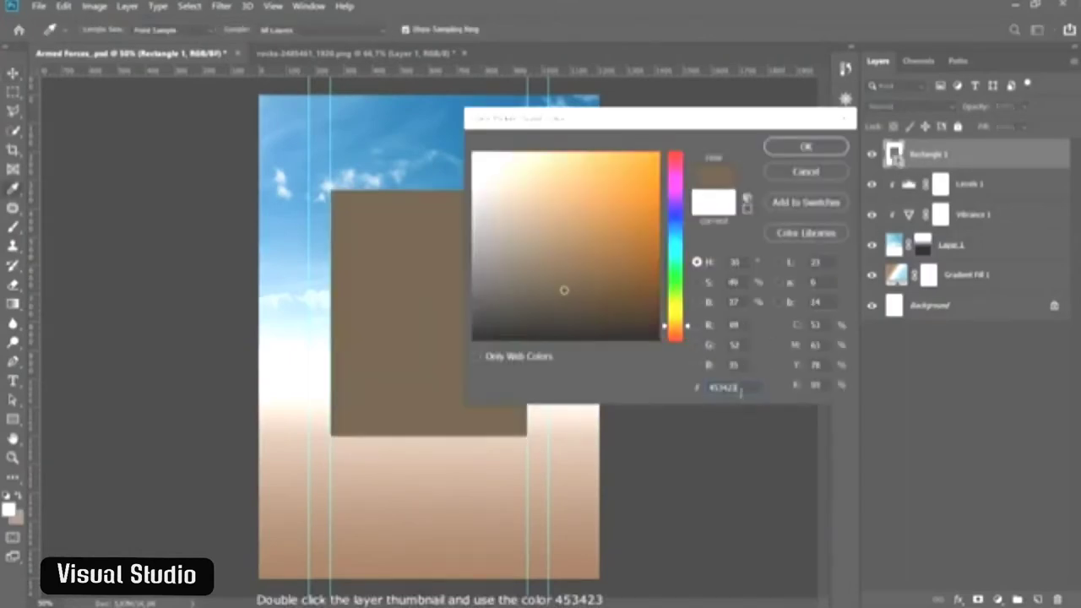
{"action": "left_click", "coordinate": [778, 150]}
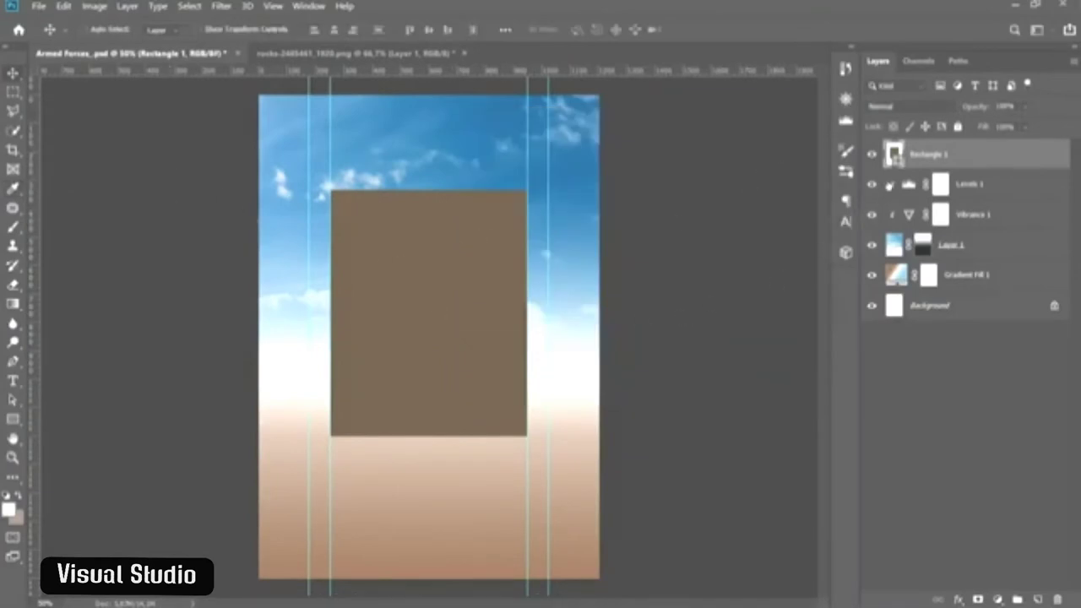
- Select Rectangle 1, contract the selection 55 px, and add an inverted mask to hollow it
{"action": "left_click", "coordinate": [897, 165], "text": "ctrl"}
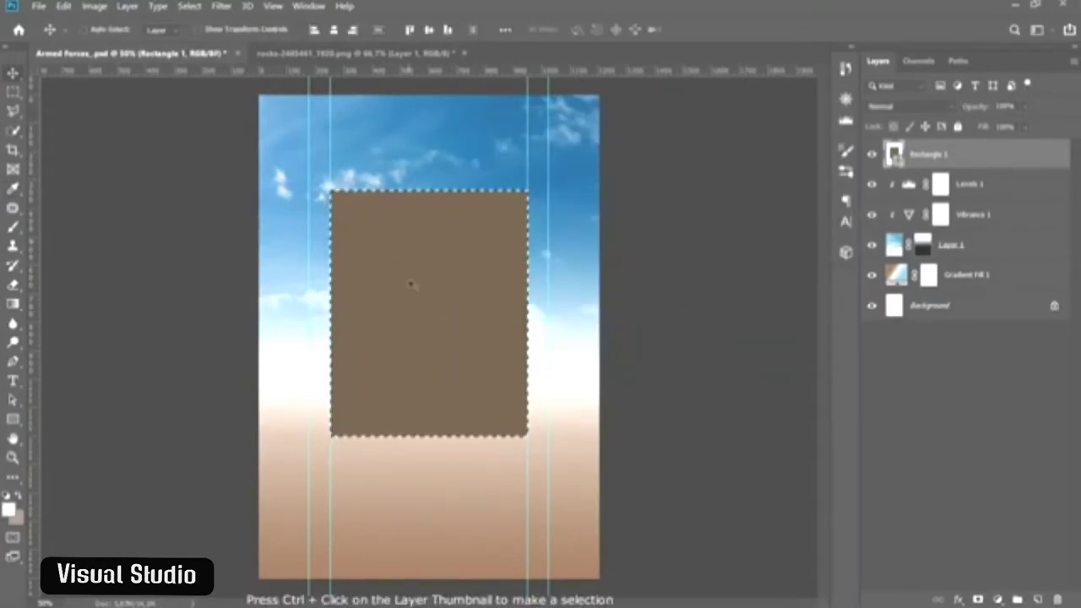
{"action": "left_click", "coordinate": [189, 6]}
{"action": "mouse_move", "coordinate": [236, 204]}
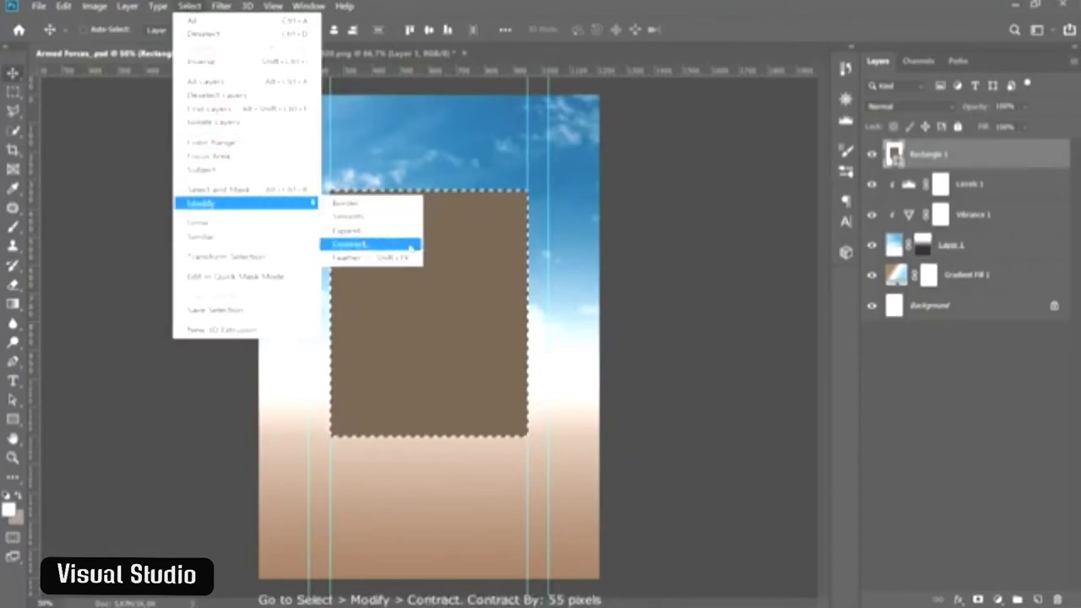
{"action": "left_click", "coordinate": [410, 245]}
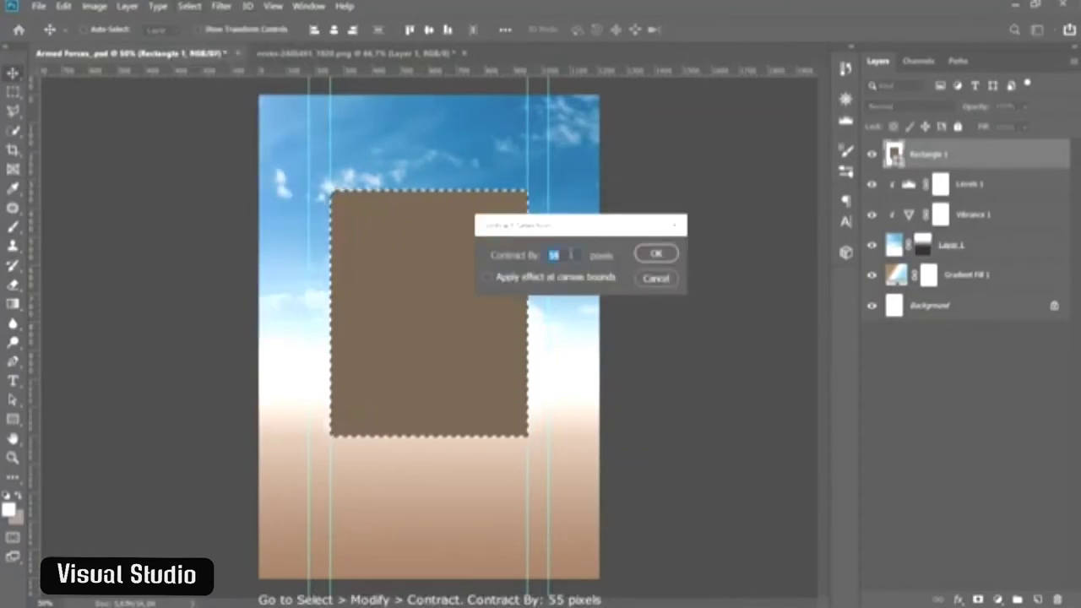
{"action": "left_click", "coordinate": [654, 253]}
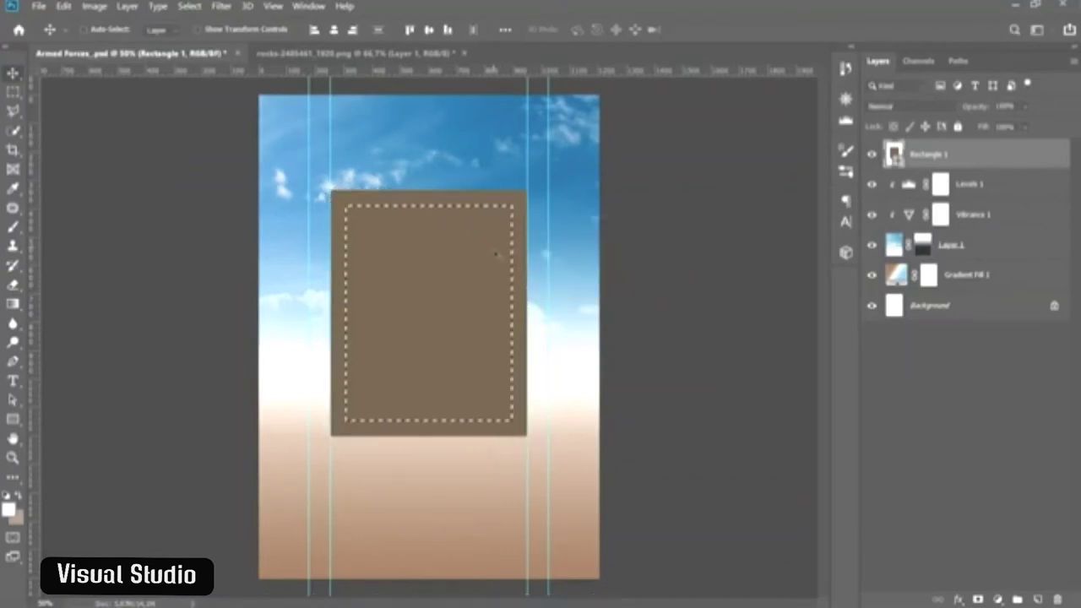
{"action": "left_click", "coordinate": [978, 598]}
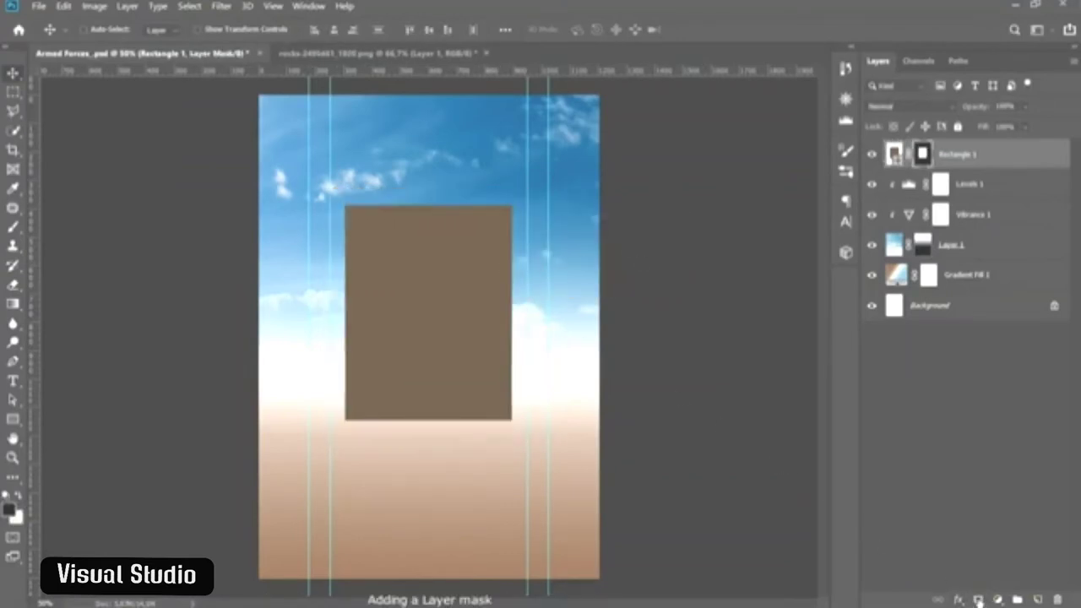
{"action": "key", "text": "ctrl+i"}
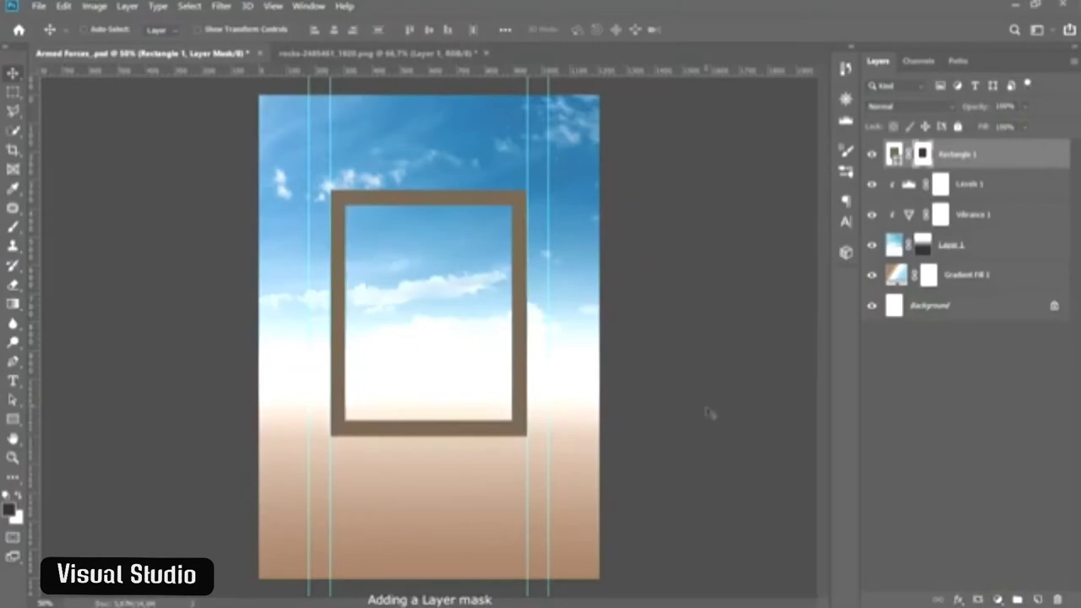
{"action": "left_click", "coordinate": [39, 7]}
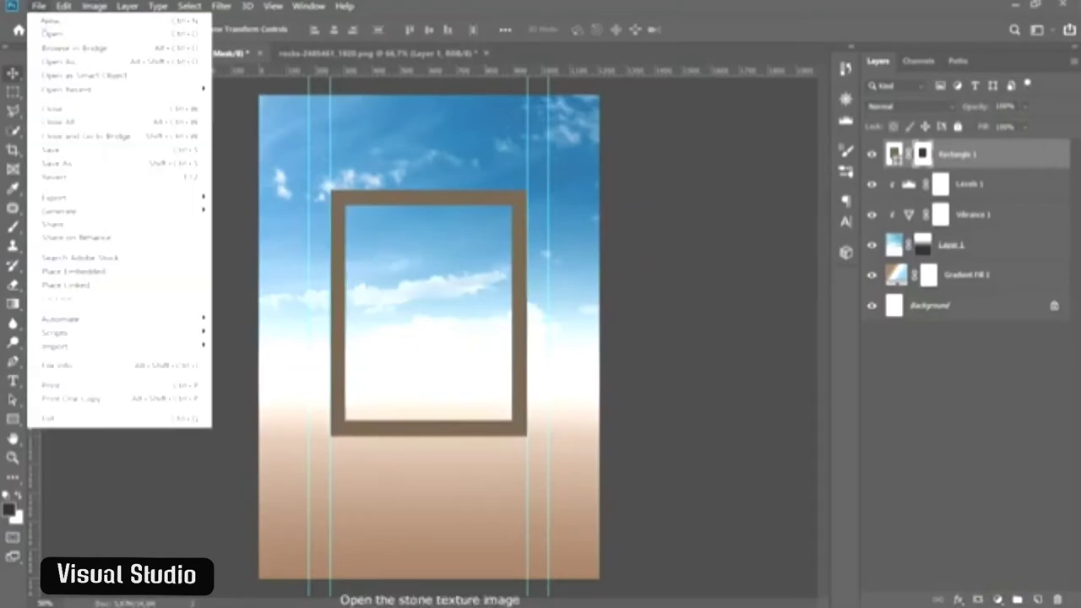
- Open the stone texture image and resize it to 1000 × 750 px
{"action": "left_click", "coordinate": [85, 31]}
{"action": "double_click", "coordinate": [173, 229]}
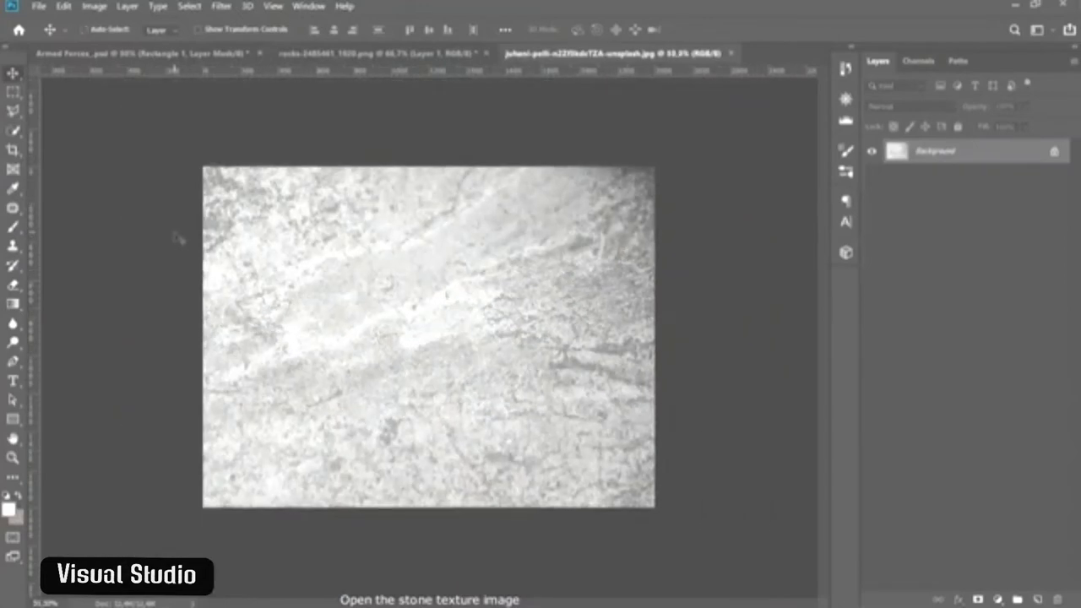
{"action": "left_click", "coordinate": [94, 7]}
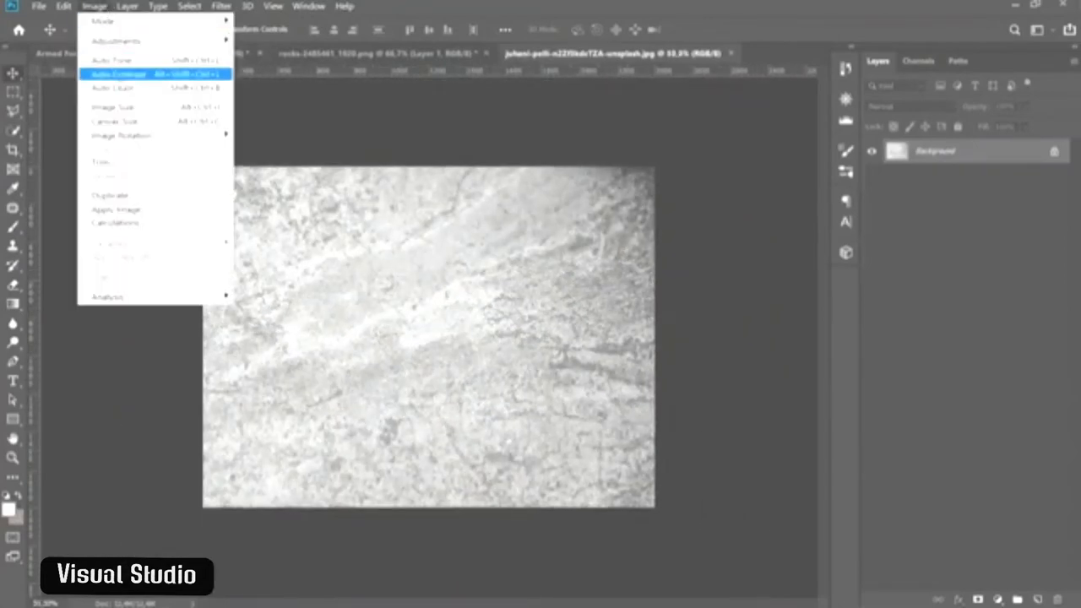
{"action": "left_click", "coordinate": [135, 108]}
{"action": "type", "text": "1000"}
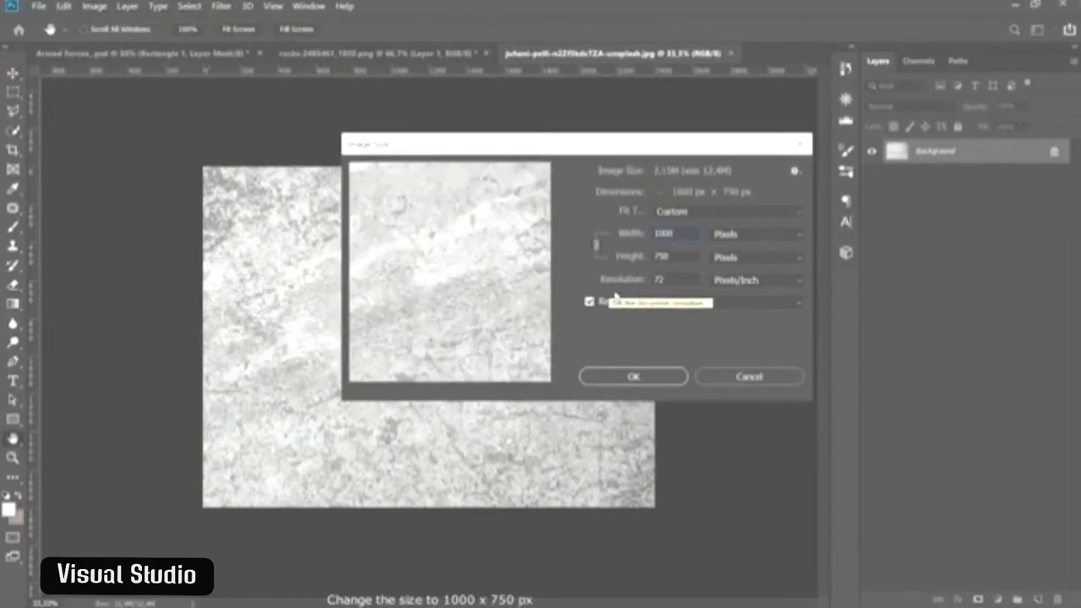
{"action": "left_click", "coordinate": [663, 380]}
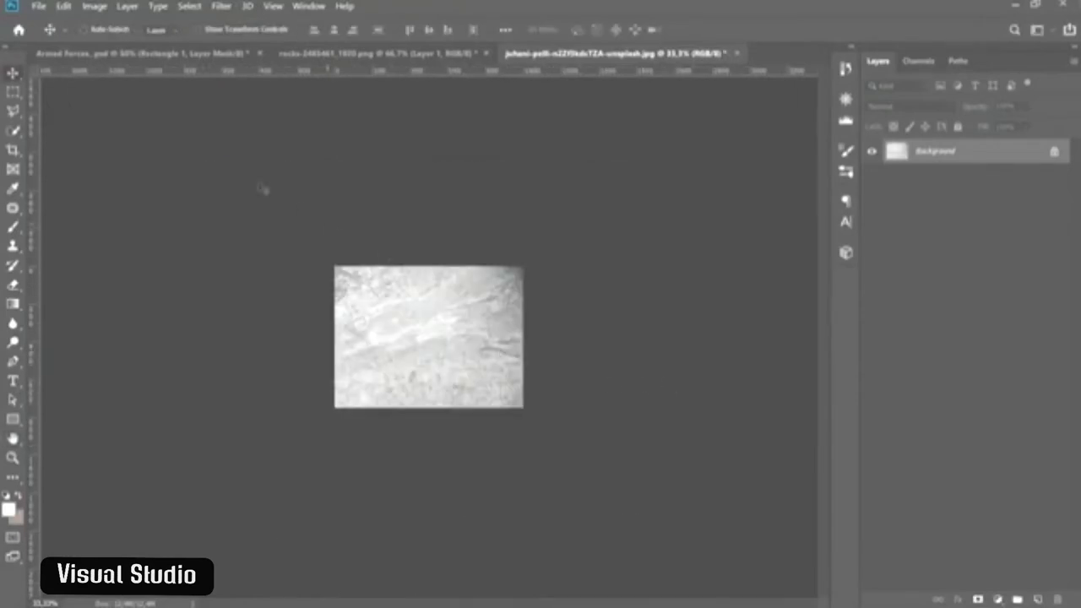
- Define the texture as a pattern named 'Stone' and close the texture document
{"action": "left_click", "coordinate": [64, 6]}
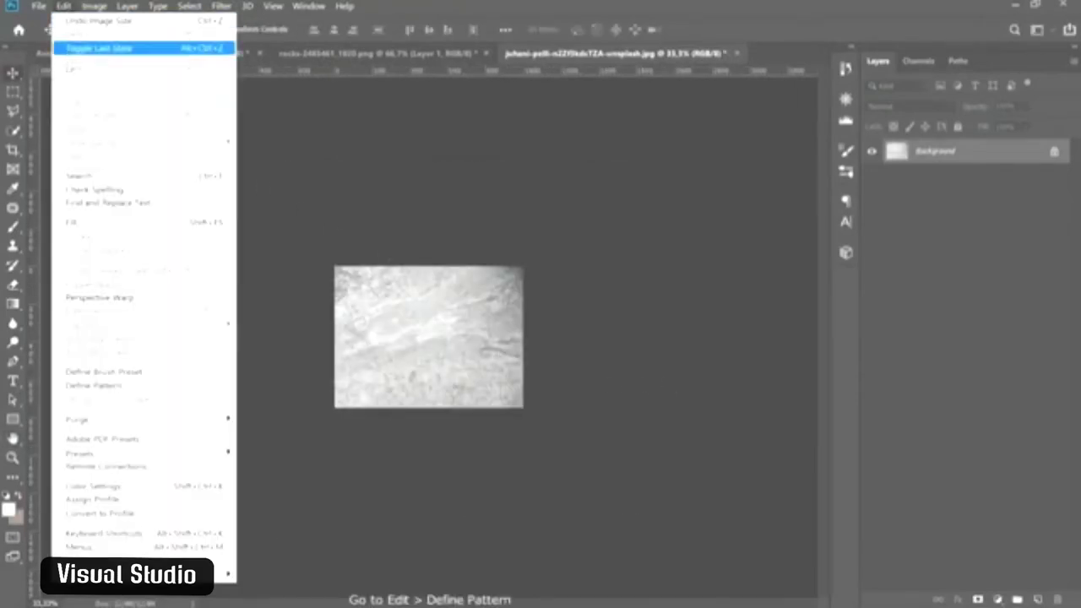
{"action": "left_click", "coordinate": [156, 387]}
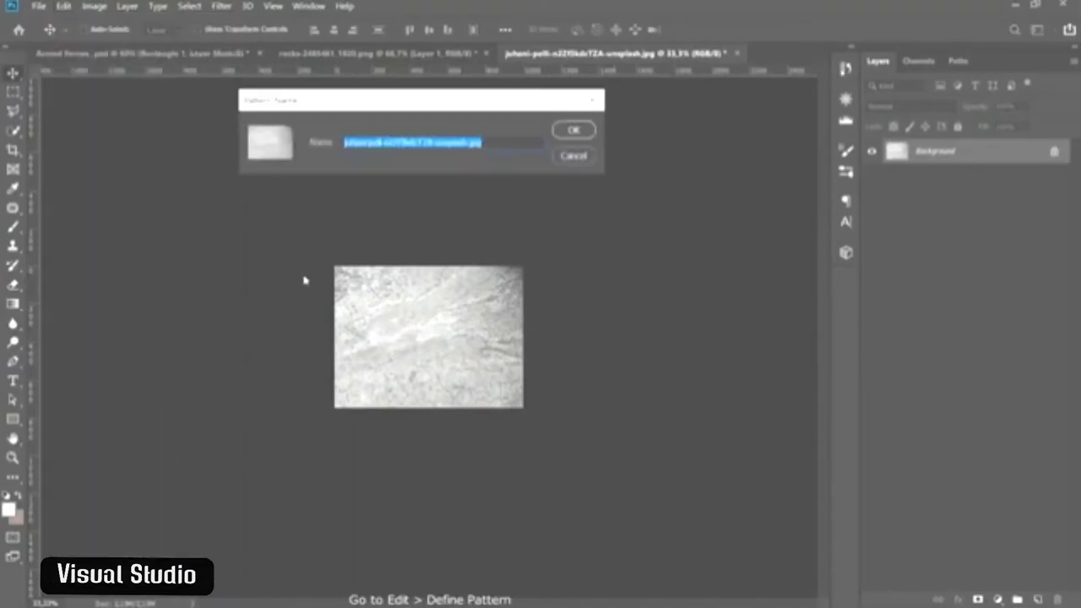
{"action": "type", "text": "Stone"}
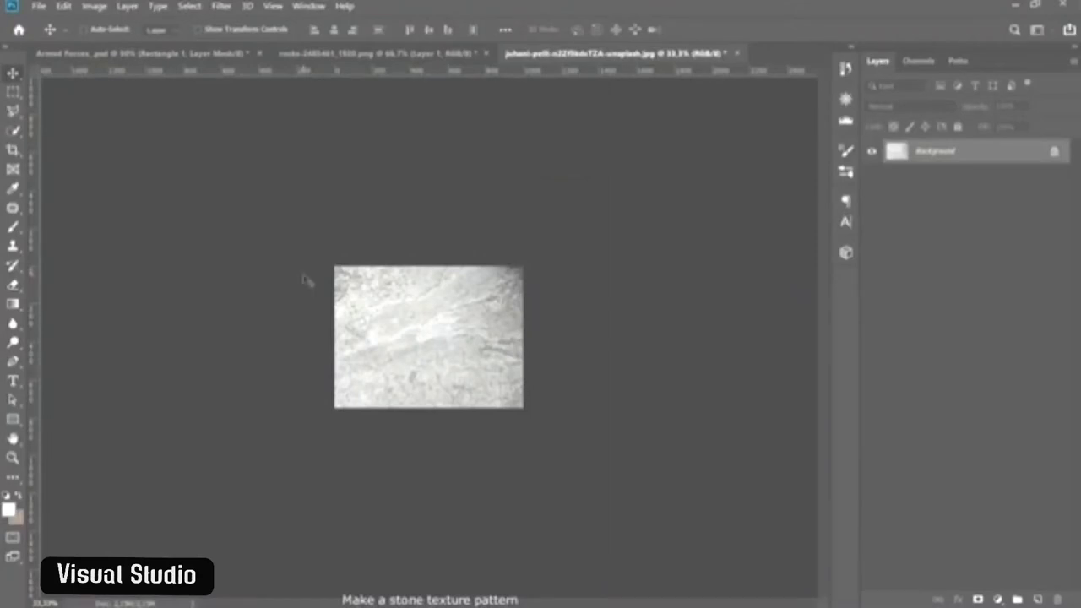
{"action": "left_click", "coordinate": [737, 53]}
- Add a Pattern Overlay layer effect to the Rectangle 1 frame
{"action": "left_click", "coordinate": [504, 244]}
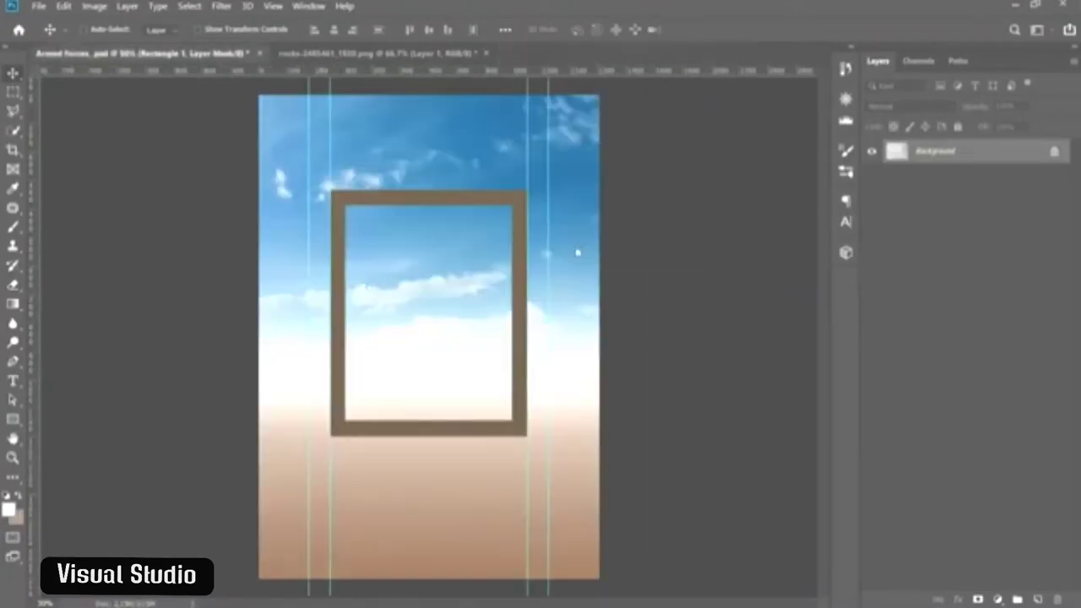
{"action": "left_click", "coordinate": [893, 154]}
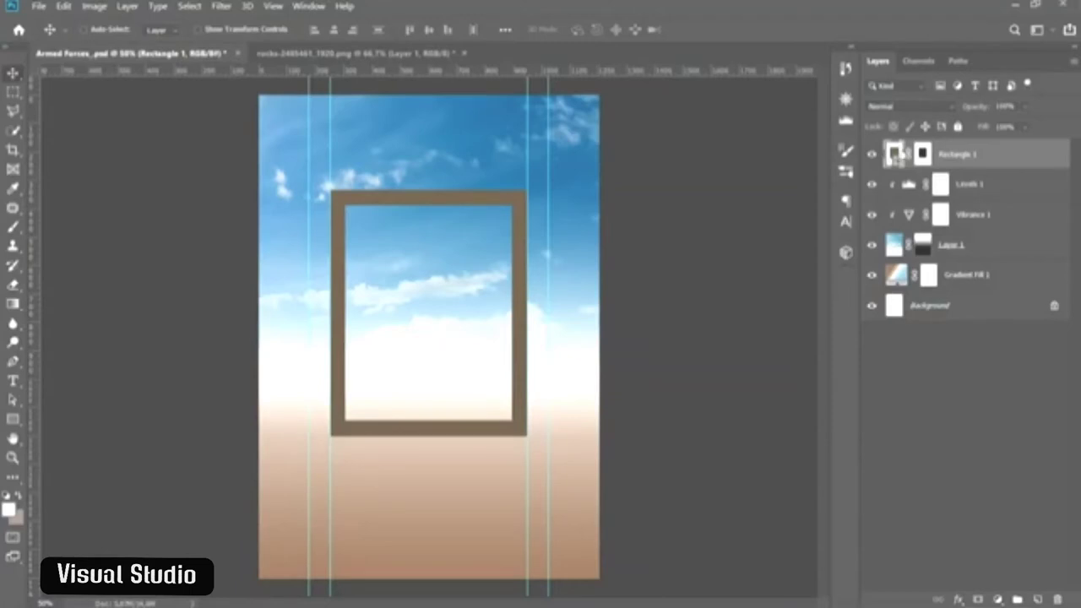
{"action": "left_click", "coordinate": [958, 599]}
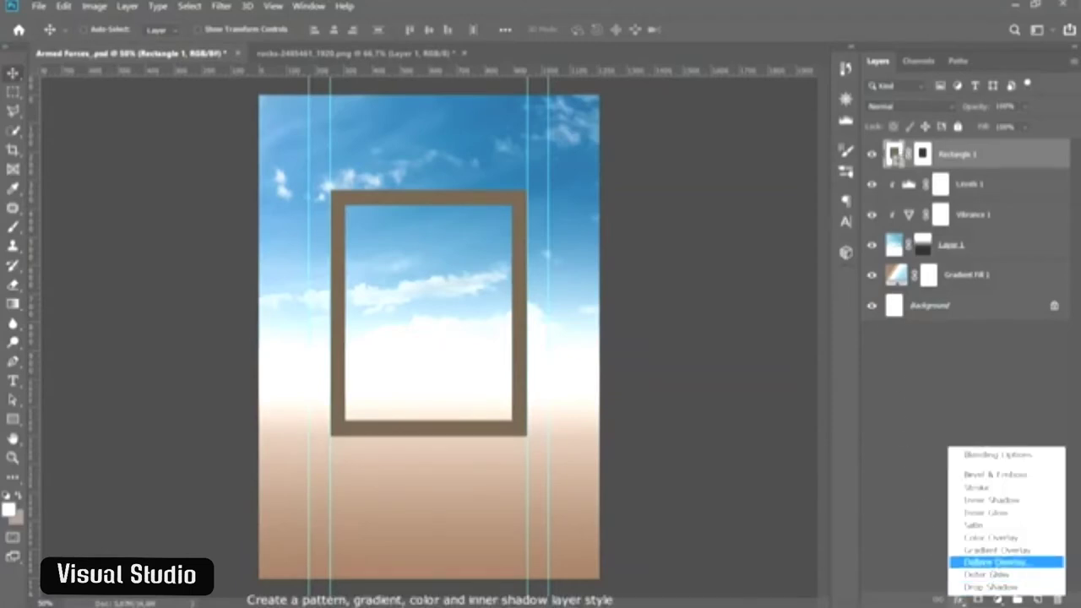
{"action": "left_click", "coordinate": [997, 562]}
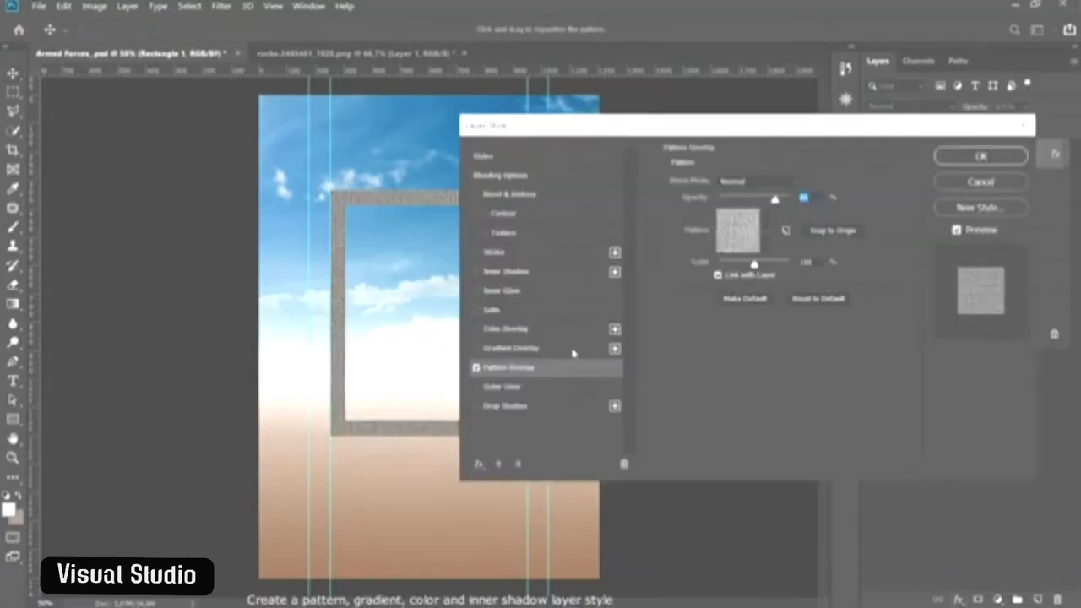
{"action": "key", "text": "ctrl+plus"}
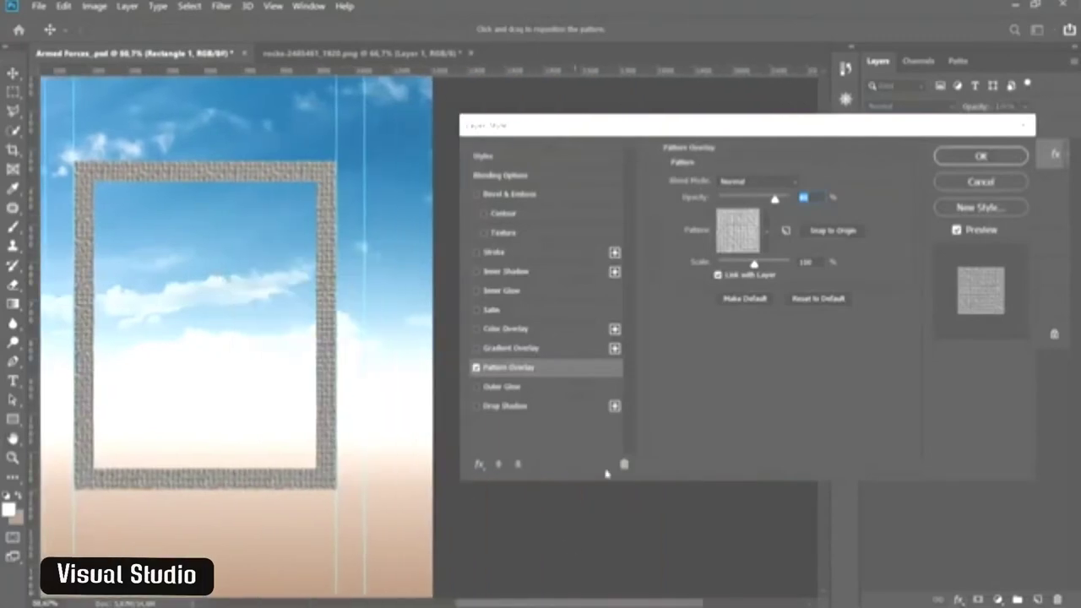
- Choose the Stone pattern, lower its opacity, and drag the texture into place within the frame
{"action": "left_click", "coordinate": [765, 231]}
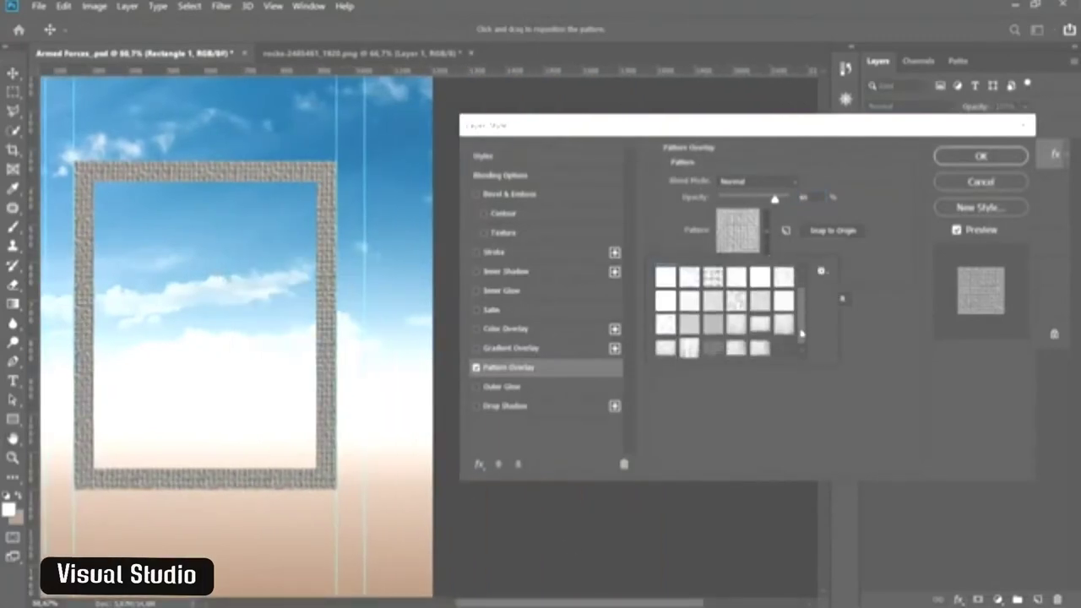
{"action": "left_click", "coordinate": [757, 350]}
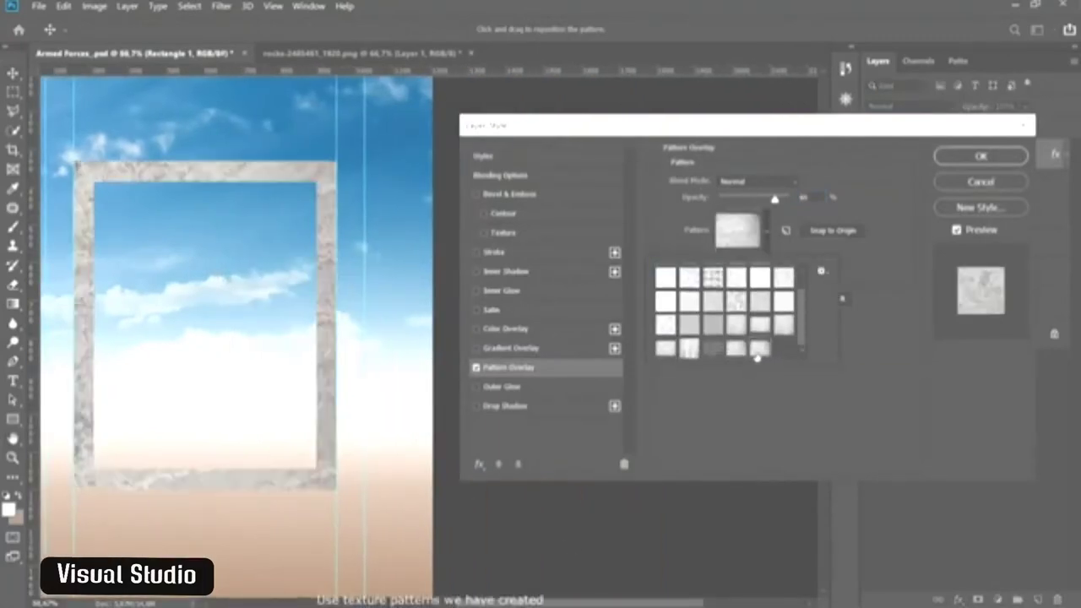
{"action": "left_click", "coordinate": [774, 199]}
{"action": "left_click_drag", "start_coordinate": [774, 200], "coordinate": [777, 201]}
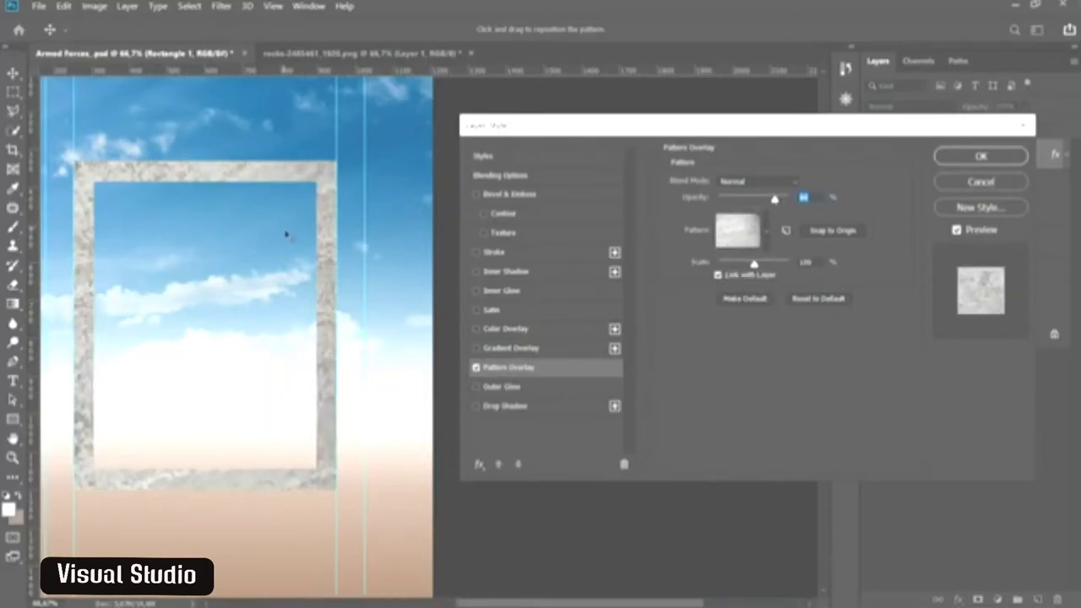
{"action": "mouse_move", "coordinate": [290, 273]}
{"action": "left_mouse_down"}
{"action": "mouse_move", "coordinate": [319, 245]}
{"action": "mouse_move", "coordinate": [309, 313]}
{"action": "mouse_move", "coordinate": [334, 362]}
{"action": "left_mouse_up"}
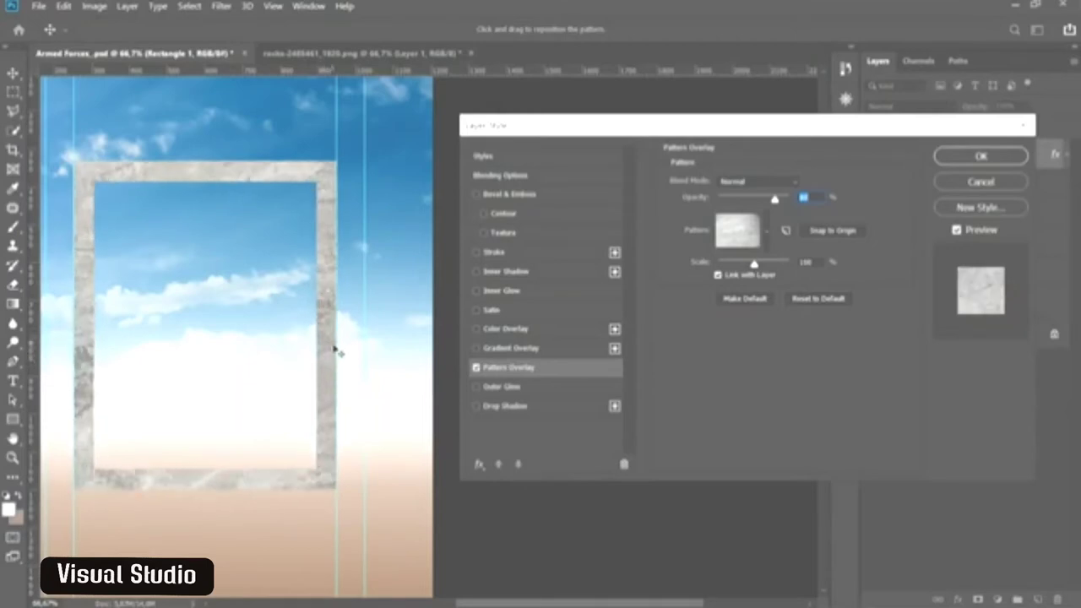
{"action": "mouse_move", "coordinate": [334, 361]}
{"action": "left_mouse_down"}
{"action": "mouse_move", "coordinate": [341, 299]}
{"action": "mouse_move", "coordinate": [323, 295]}
{"action": "left_mouse_up"}
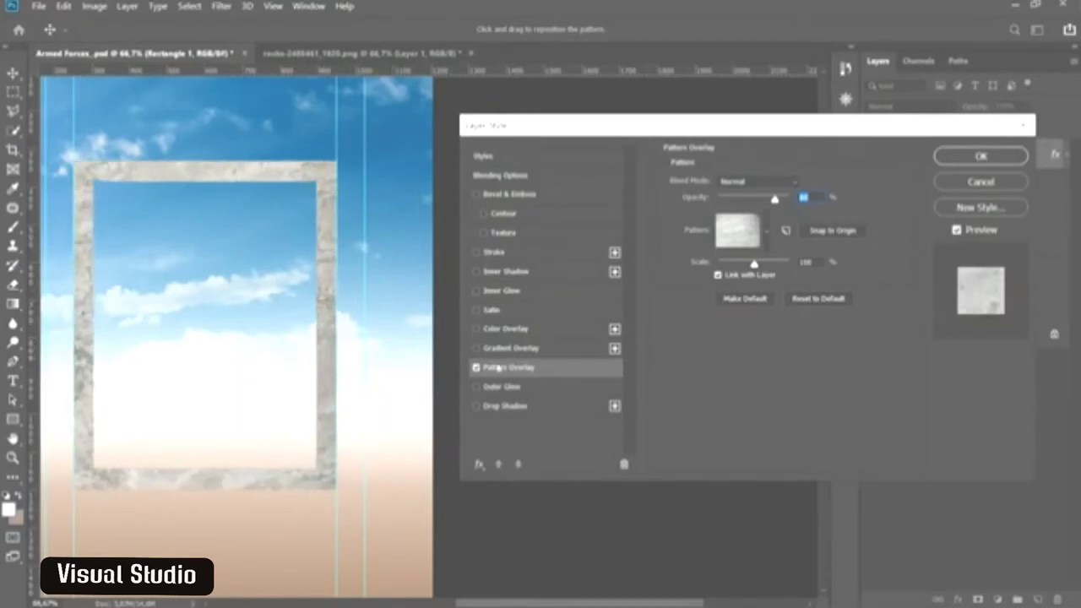
- Add a black-to-white gradient overlay to the frame, with a fully transparent light end
{"action": "left_click", "coordinate": [514, 353]}
{"action": "left_click", "coordinate": [742, 228]}
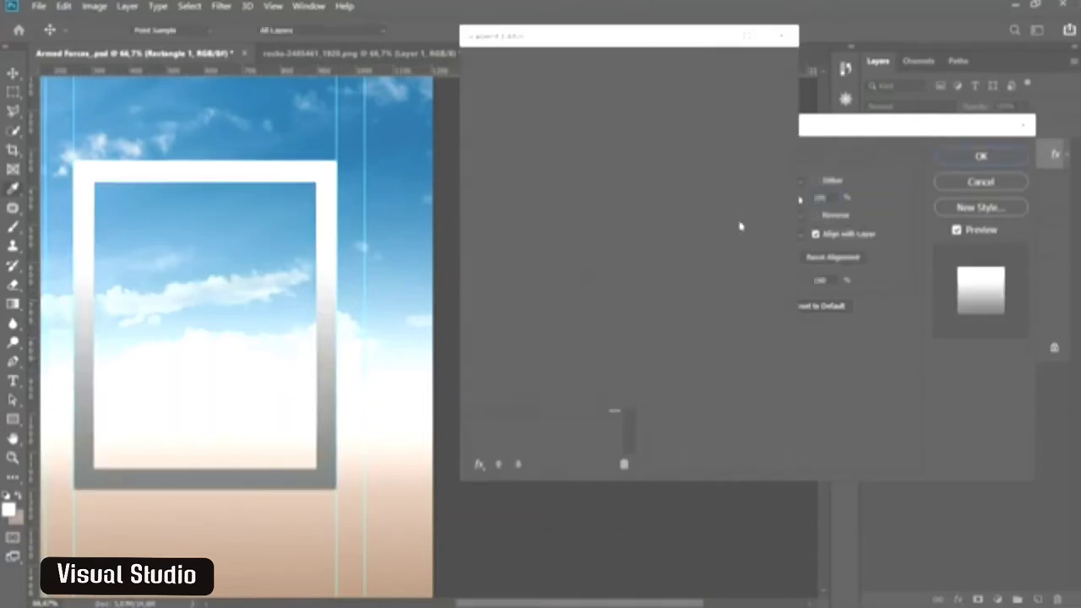
{"action": "left_click", "coordinate": [534, 82]}
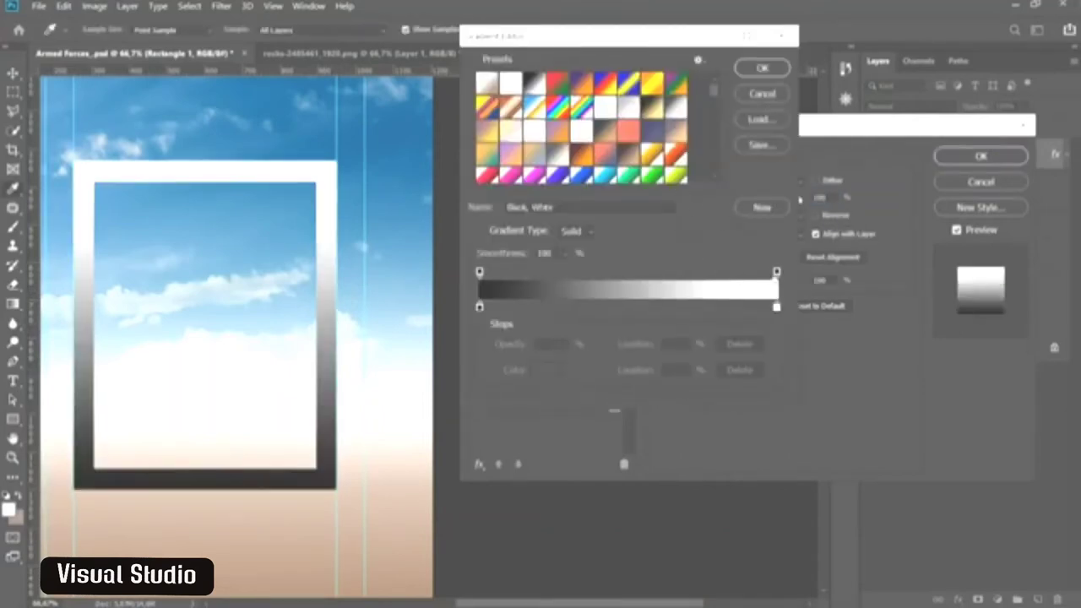
{"action": "left_click", "coordinate": [776, 271]}
{"action": "left_click", "coordinate": [565, 347]}
{"action": "left_click_drag", "start_coordinate": [571, 368], "coordinate": [513, 364]}
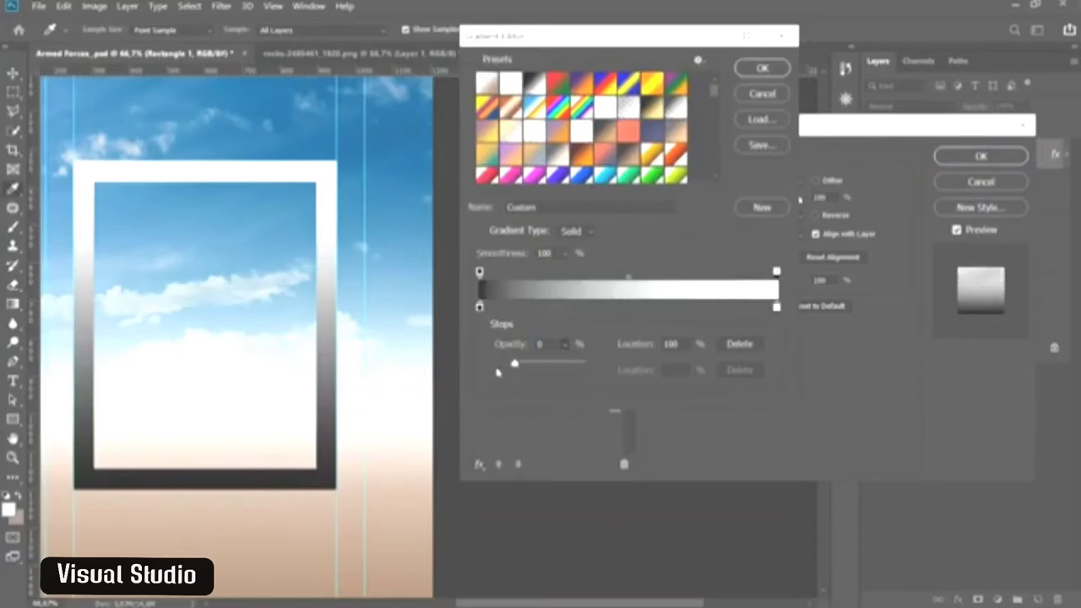
{"action": "left_click", "coordinate": [759, 73]}
- Blend the Linear gradient overlay in Multiply at slightly lower opacity, and enable Color Overlay
{"action": "left_click", "coordinate": [773, 181]}
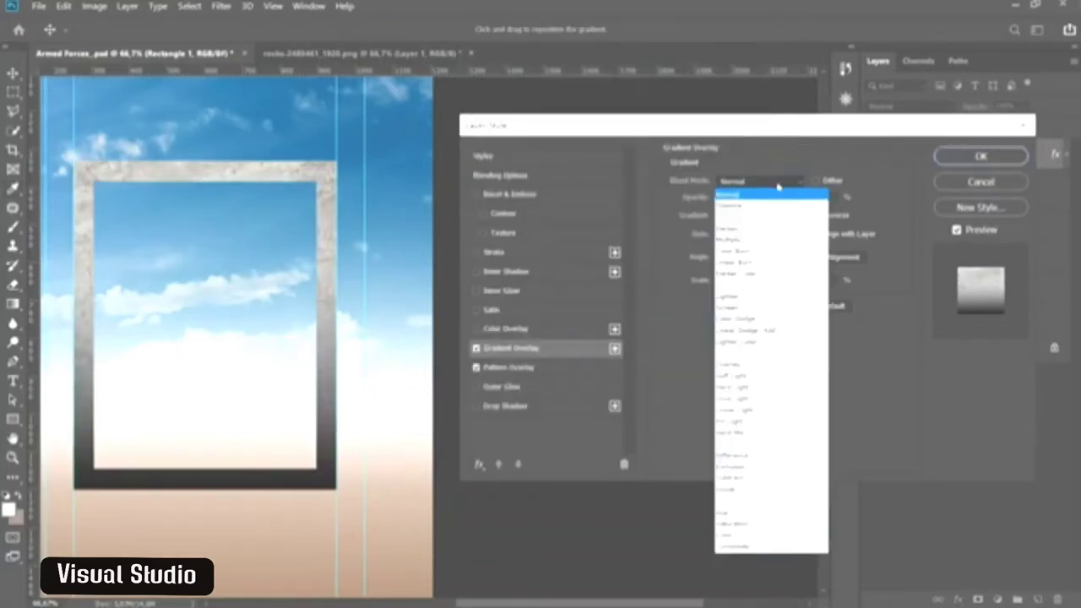
{"action": "left_click", "coordinate": [759, 241]}
{"action": "left_click_drag", "start_coordinate": [798, 199], "coordinate": [785, 210]}
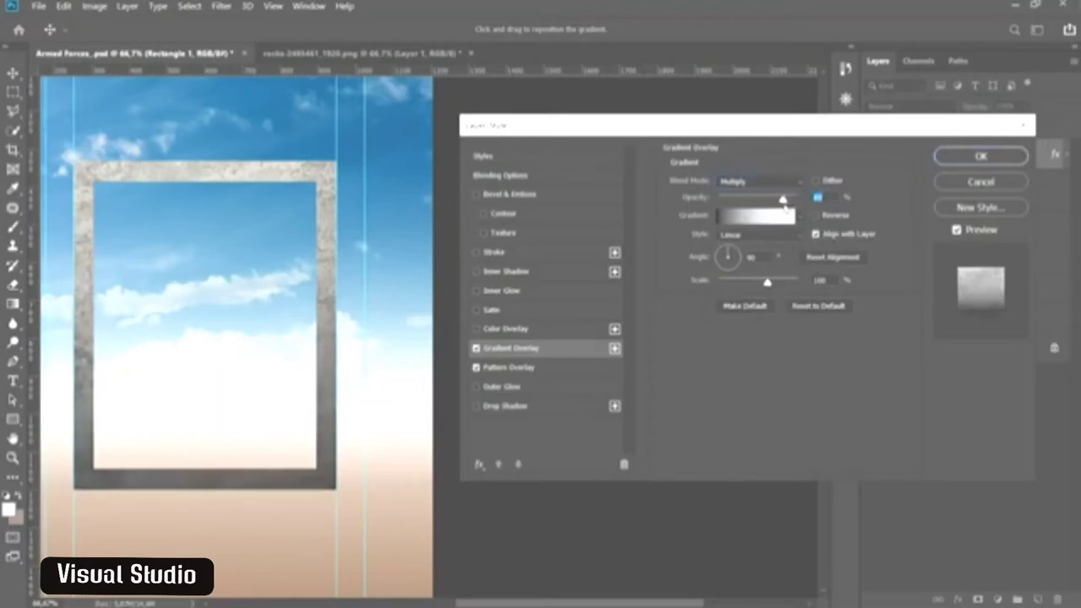
{"action": "left_click", "coordinate": [816, 236]}
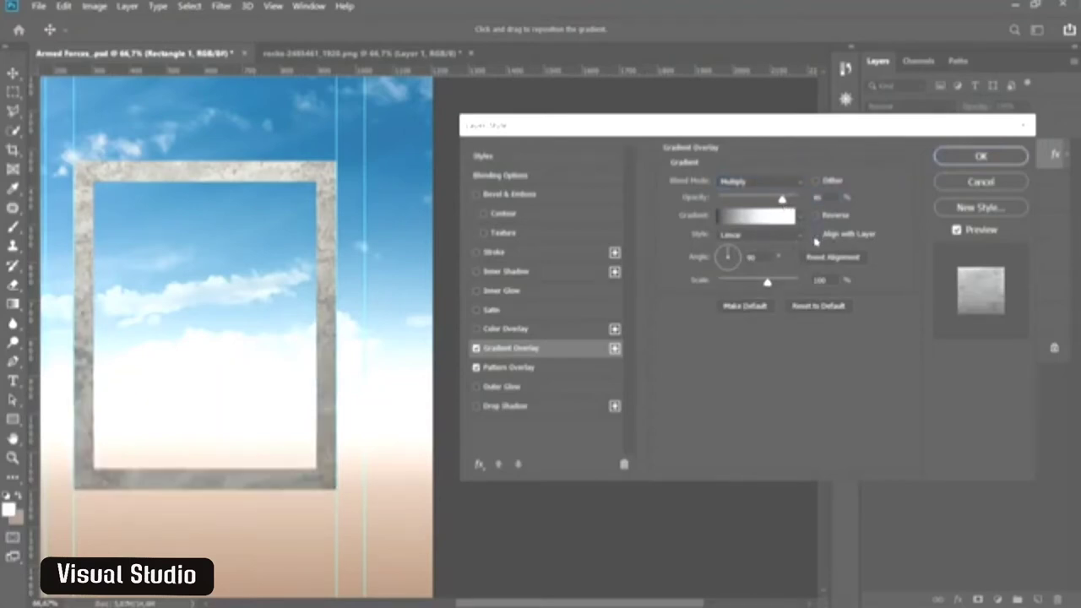
{"action": "left_click", "coordinate": [816, 235]}
{"action": "left_click", "coordinate": [759, 235]}
{"action": "left_click", "coordinate": [744, 243]}
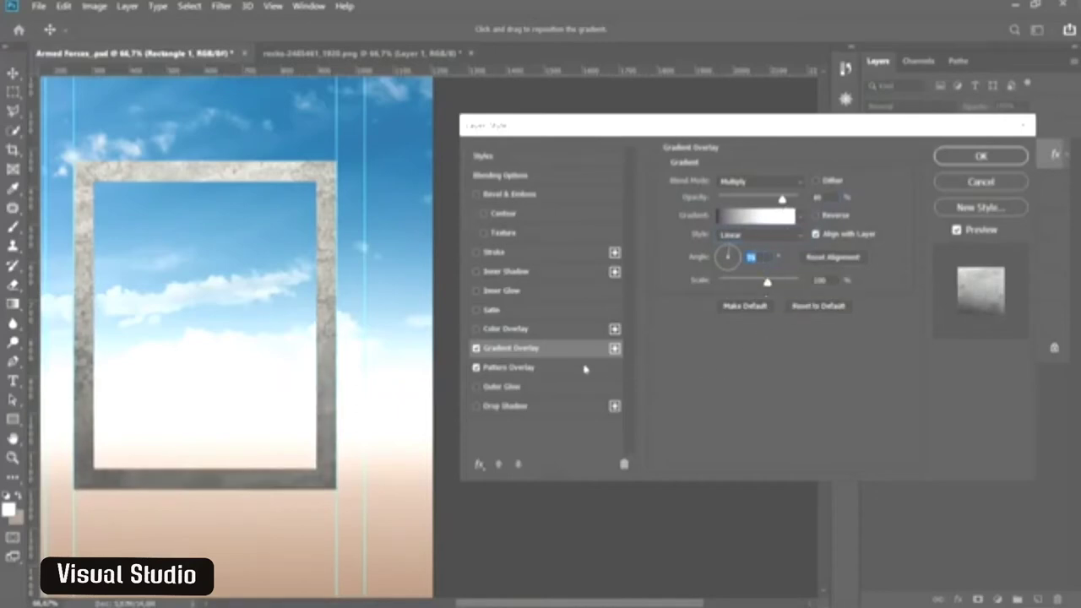
{"action": "left_click", "coordinate": [551, 334]}
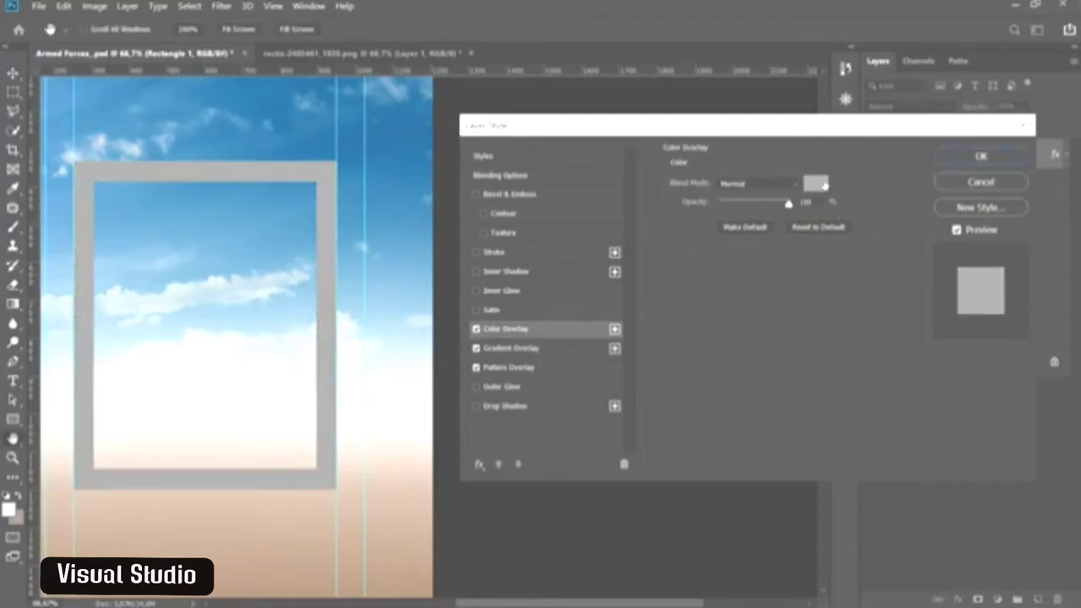
- Make the colour overlay brown #5f422a, blended in Color mode
{"action": "left_click", "coordinate": [822, 184]}
{"action": "left_click", "coordinate": [707, 251]}
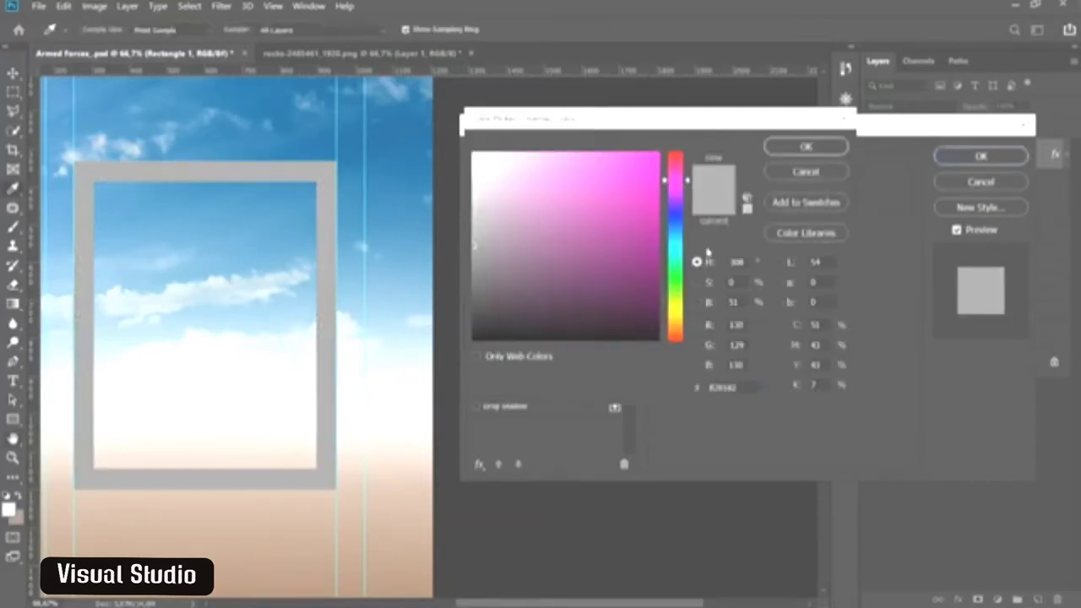
{"action": "double_click", "coordinate": [723, 387]}
{"action": "type", "text": "5f422a"}
{"action": "left_click", "coordinate": [805, 149]}
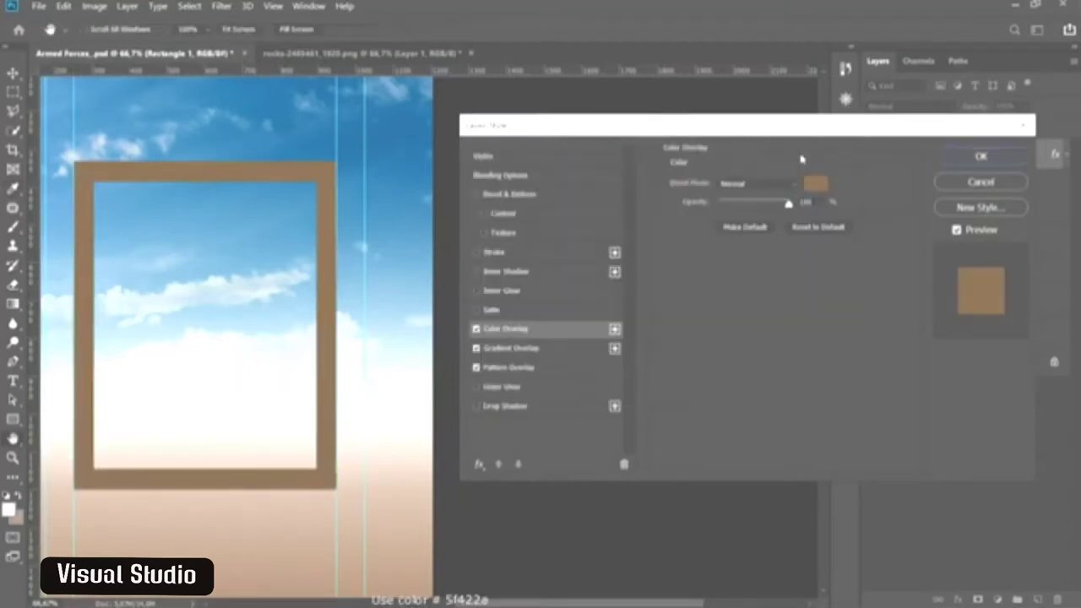
{"action": "left_click", "coordinate": [760, 183]}
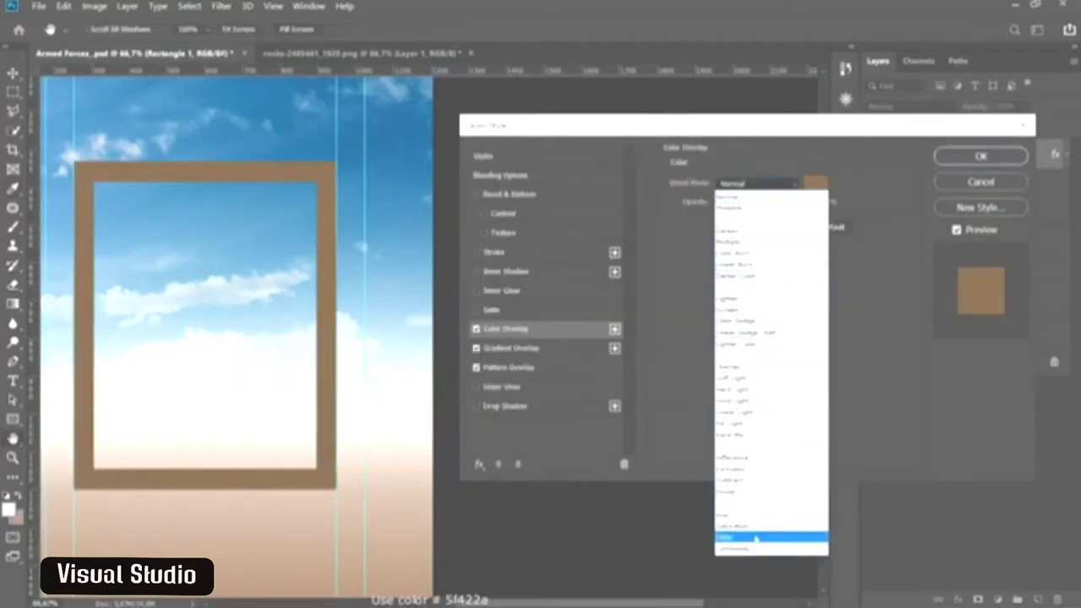
{"action": "left_click", "coordinate": [756, 537]}
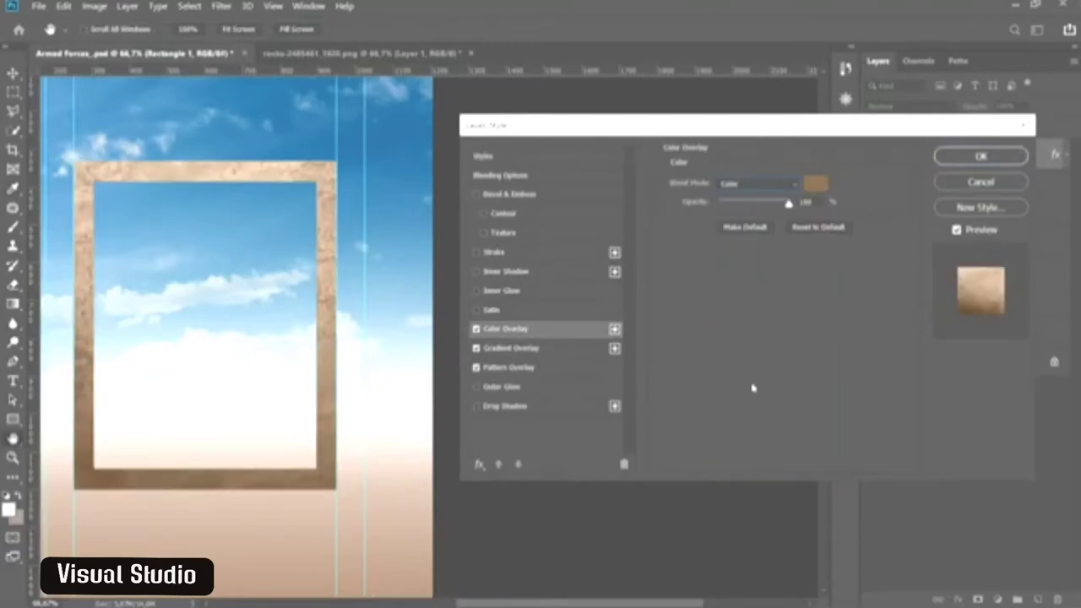
{"action": "left_click", "coordinate": [505, 271]}
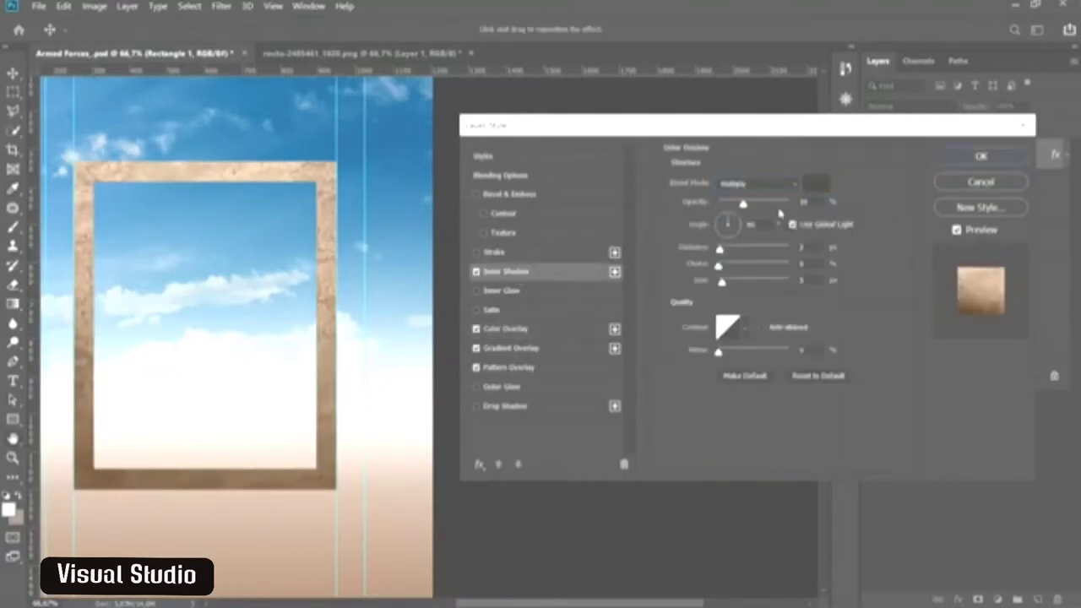
- Give the frame a near-white Screen inner shadow with raised opacity, distance and size, and apply it
{"action": "left_click", "coordinate": [807, 191]}
{"action": "left_click", "coordinate": [481, 154]}
{"action": "left_click", "coordinate": [771, 152]}
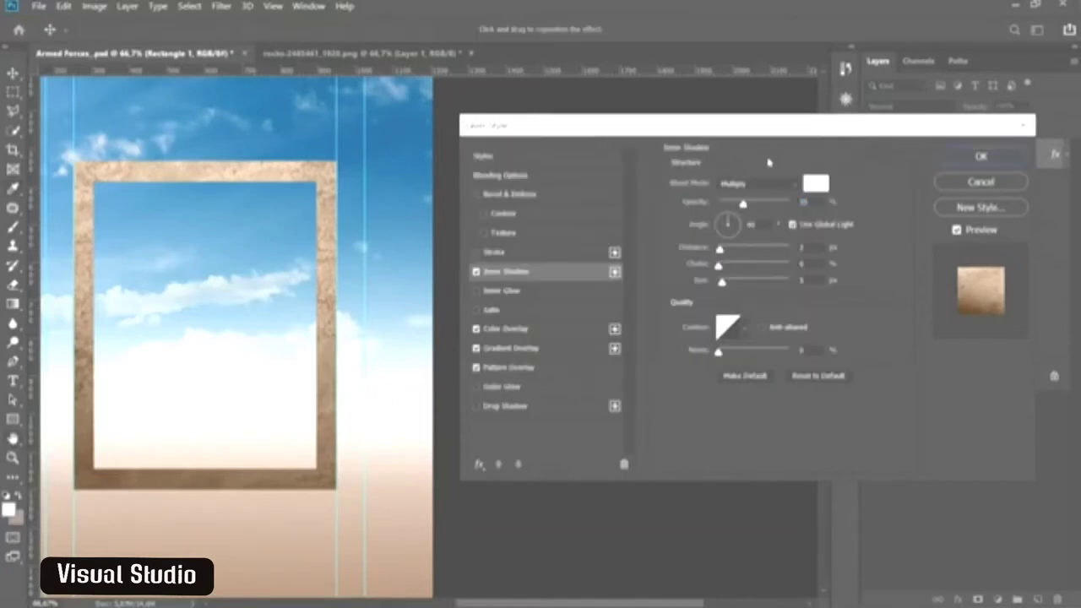
{"action": "left_click", "coordinate": [756, 184]}
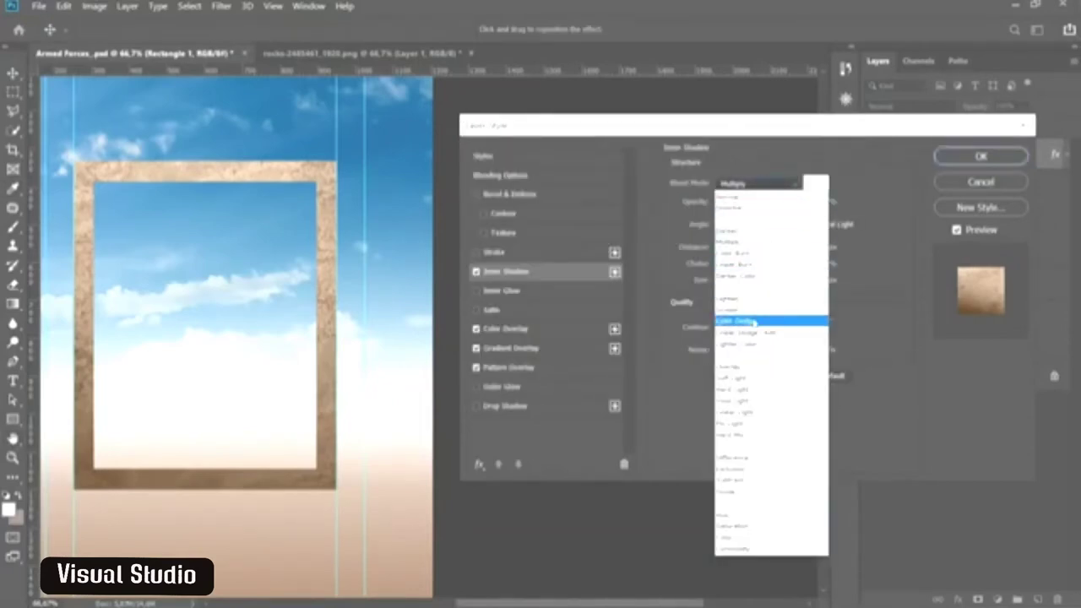
{"action": "left_click", "coordinate": [760, 310]}
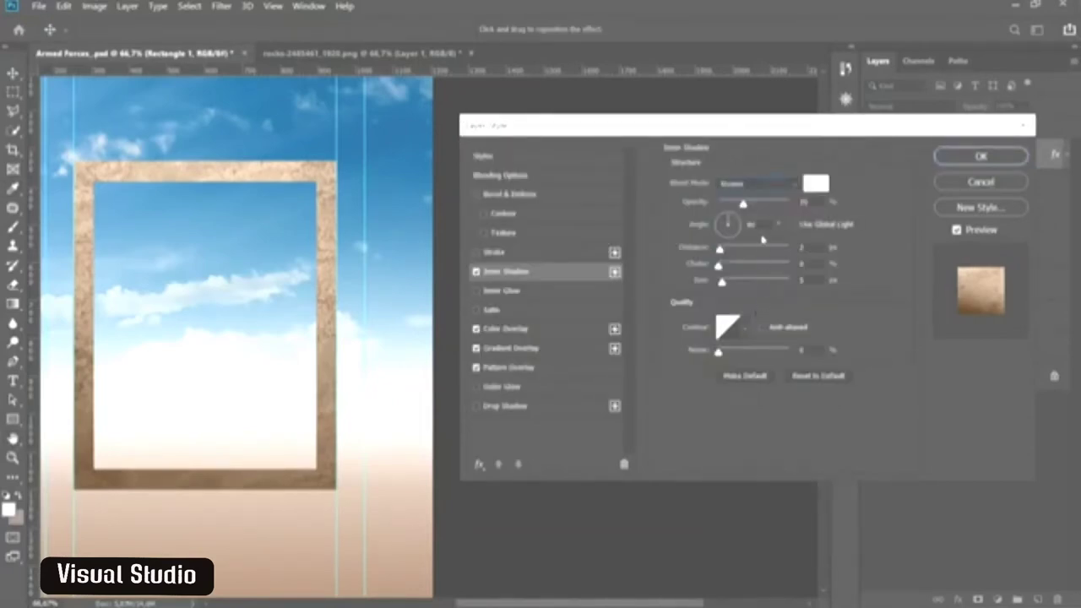
{"action": "left_click_drag", "start_coordinate": [743, 204], "coordinate": [748, 207]}
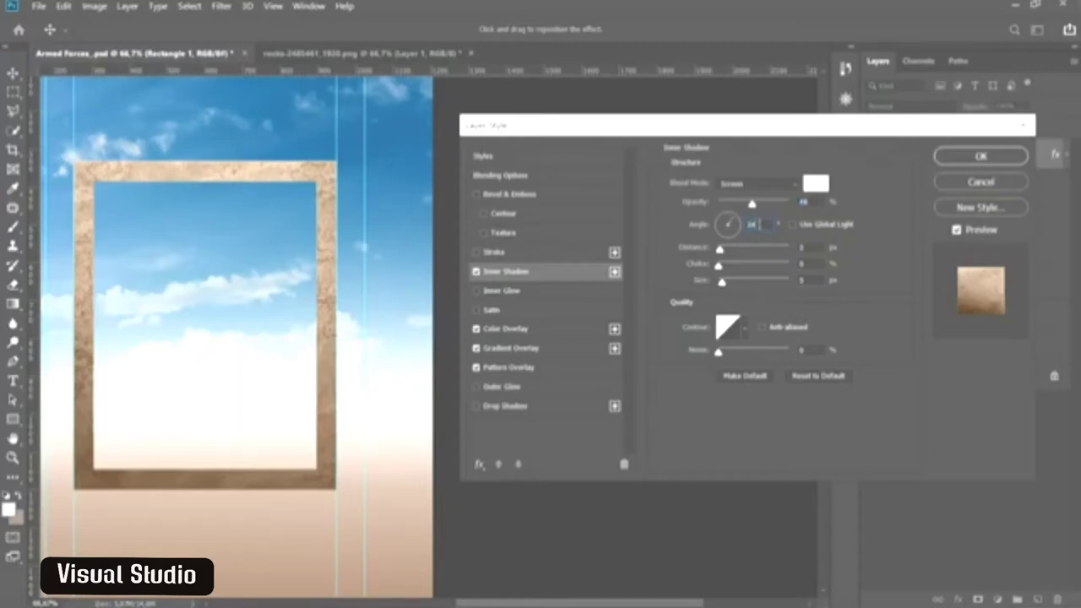
{"action": "key", "text": "shift+Up"}
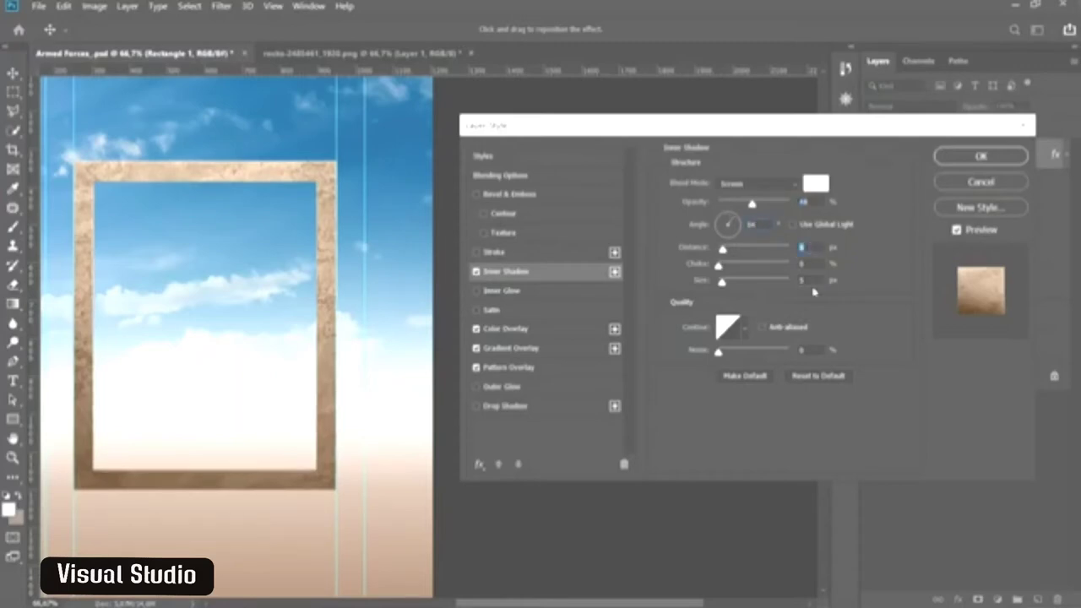
{"action": "key", "text": "shift+Up"}
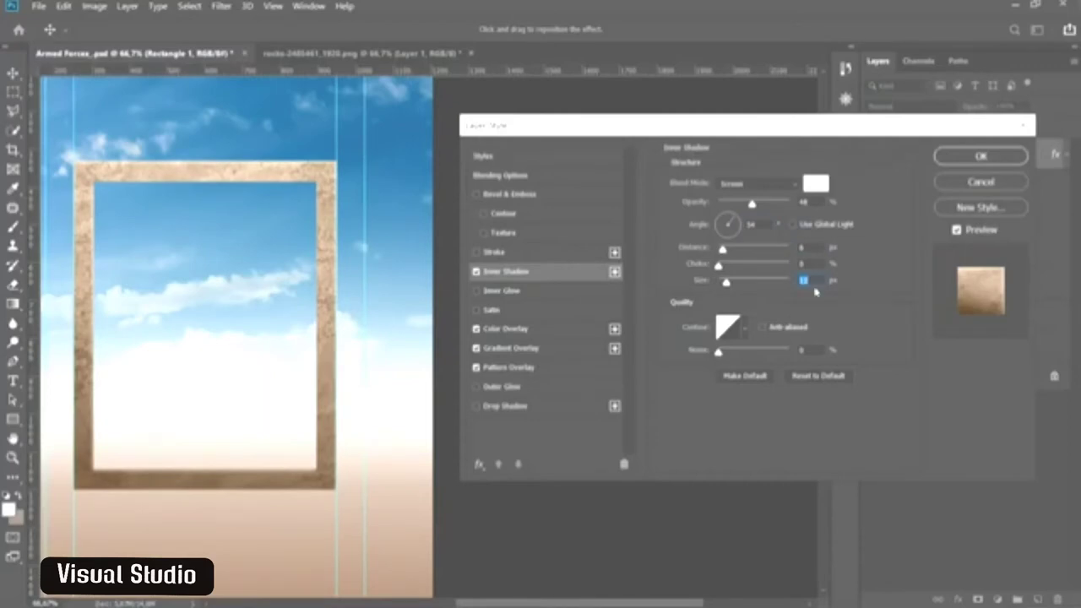
{"action": "left_click", "coordinate": [952, 161]}
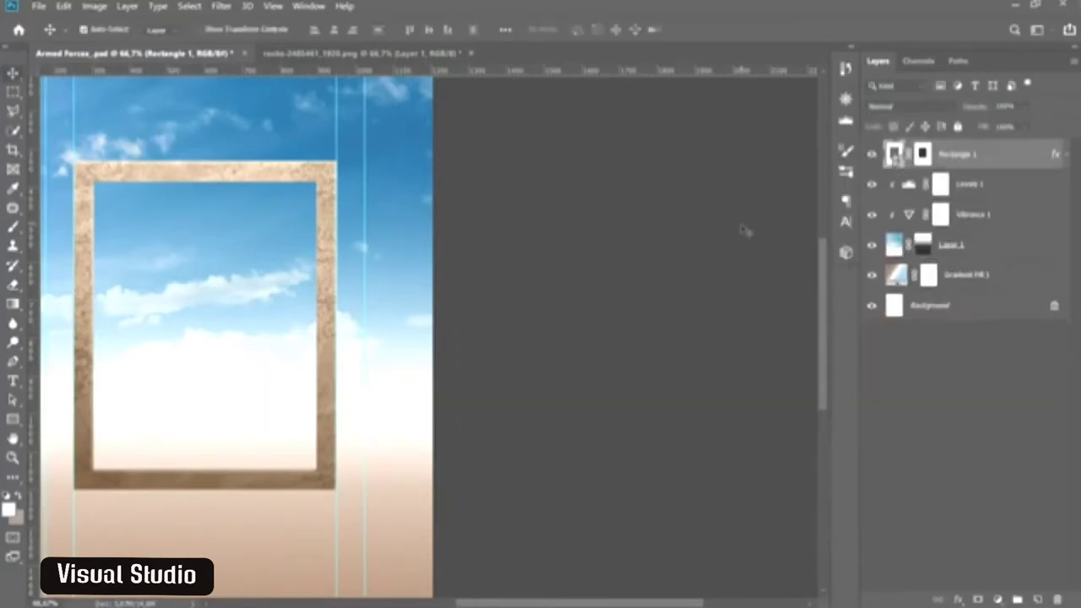
- Zoom out to fit the whole poster in view and save it
{"action": "key", "text": "ctrl+minus"}
{"action": "key", "text": "ctrl+minus"}
{"action": "key", "text": "ctrl+minus"}
{"action": "key", "text": "ctrl+plus"}
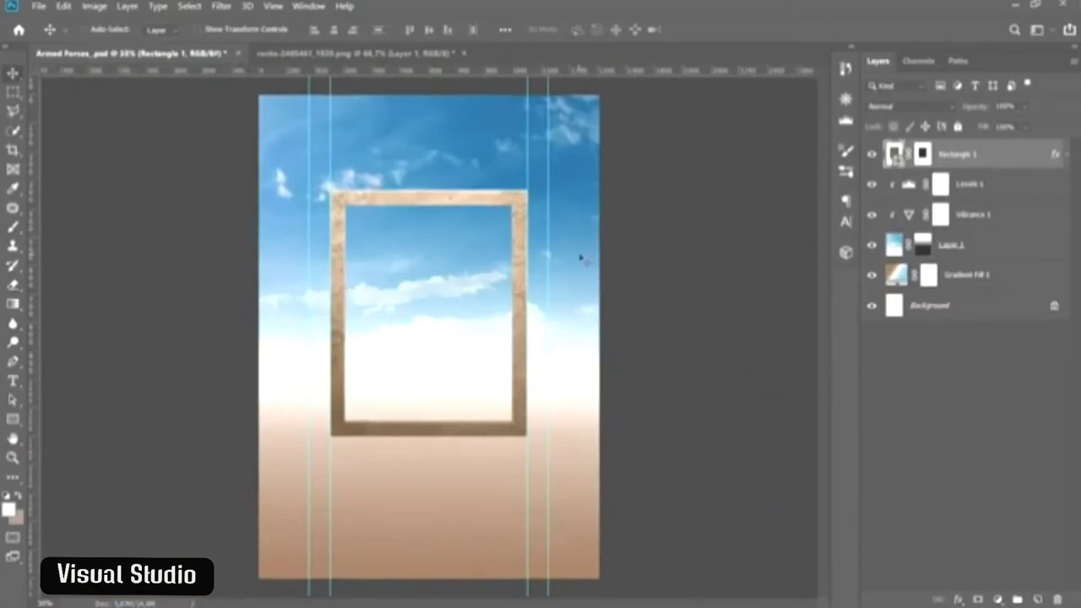
{"action": "key", "text": "ctrl+s"}
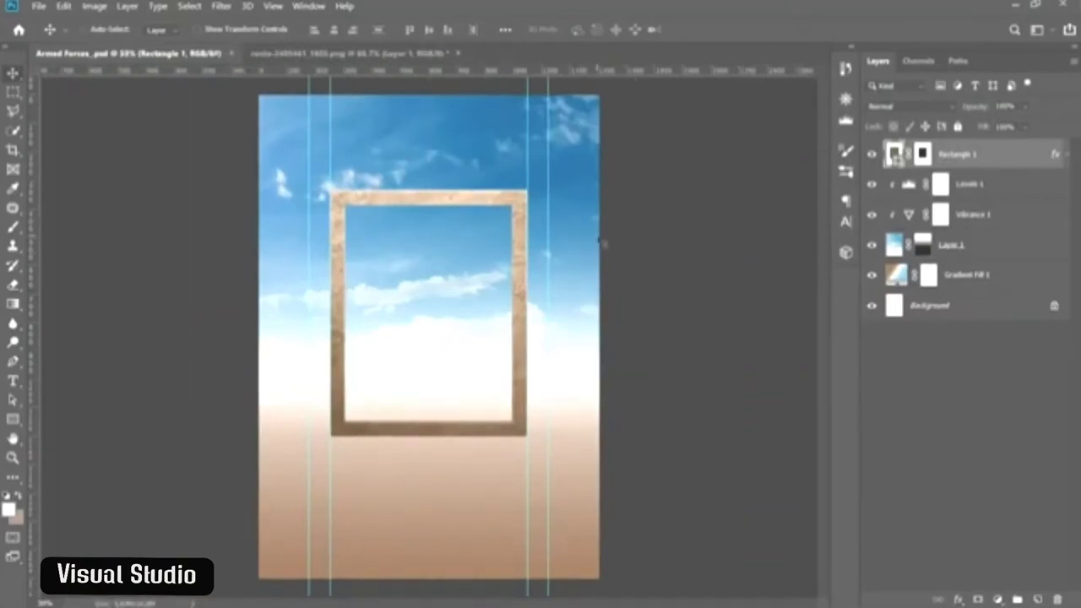
- Create a new layer, set the foreground colour to #f8f8f8 and select the Brush tool
{"action": "left_click", "coordinate": [1038, 598]}
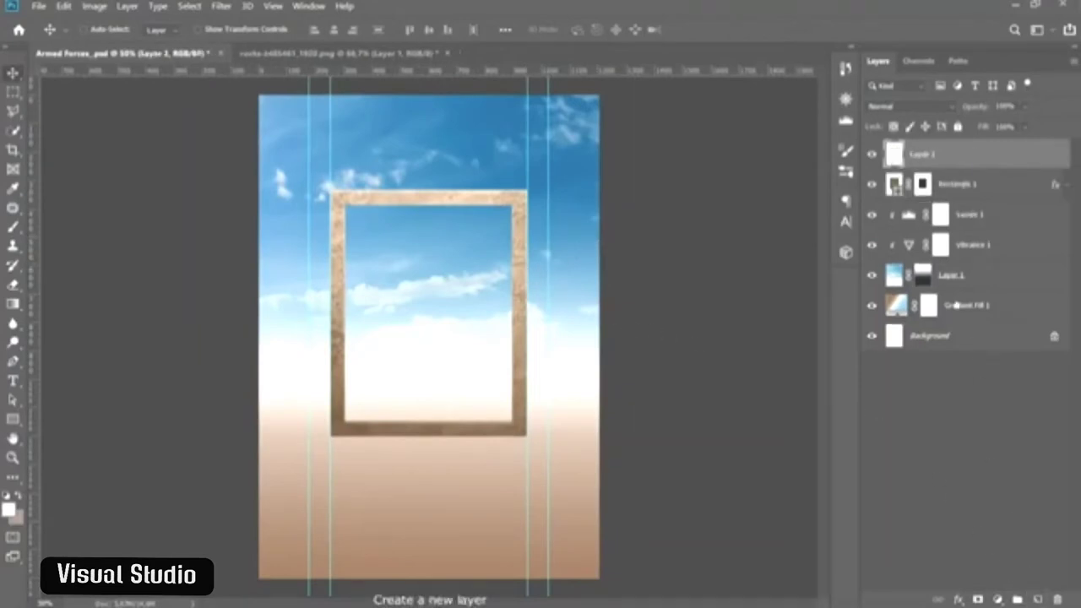
{"action": "left_click", "coordinate": [11, 510]}
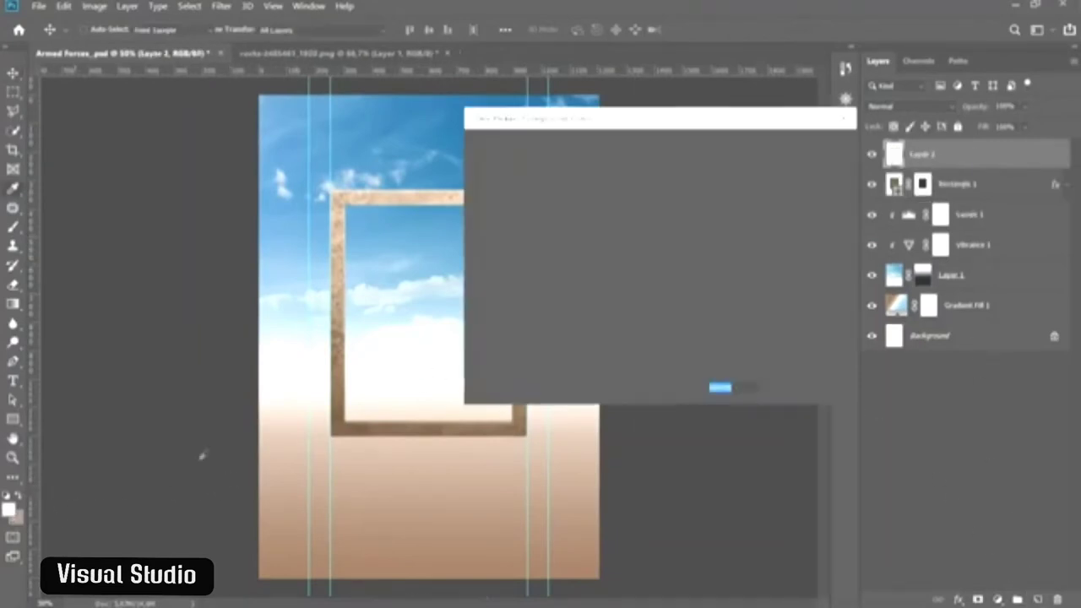
{"action": "left_click", "coordinate": [787, 150]}
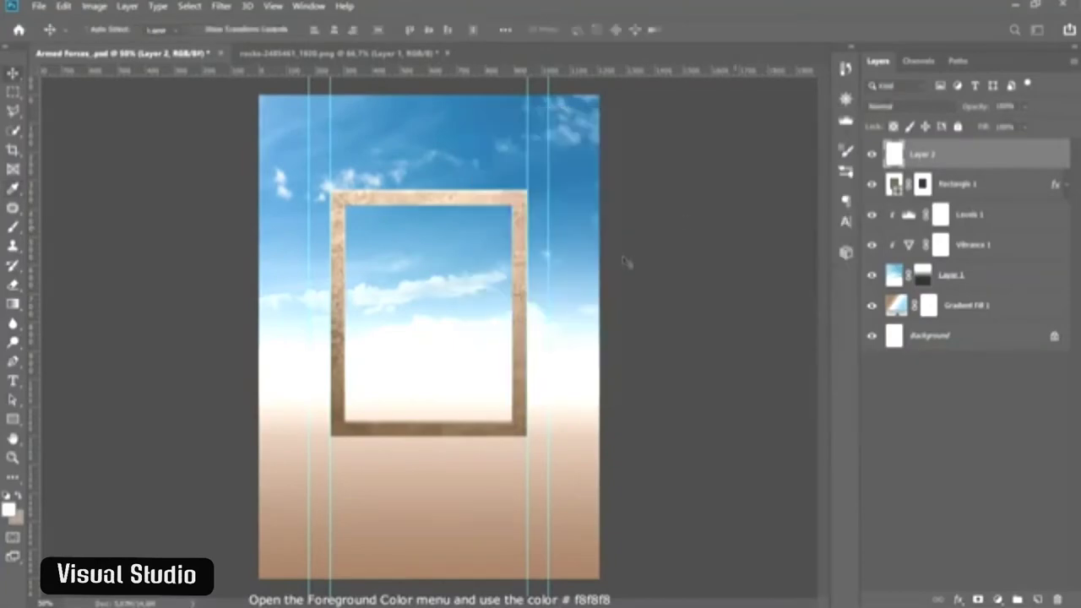
{"action": "left_click", "coordinate": [12, 226]}
{"action": "left_click", "coordinate": [77, 221]}
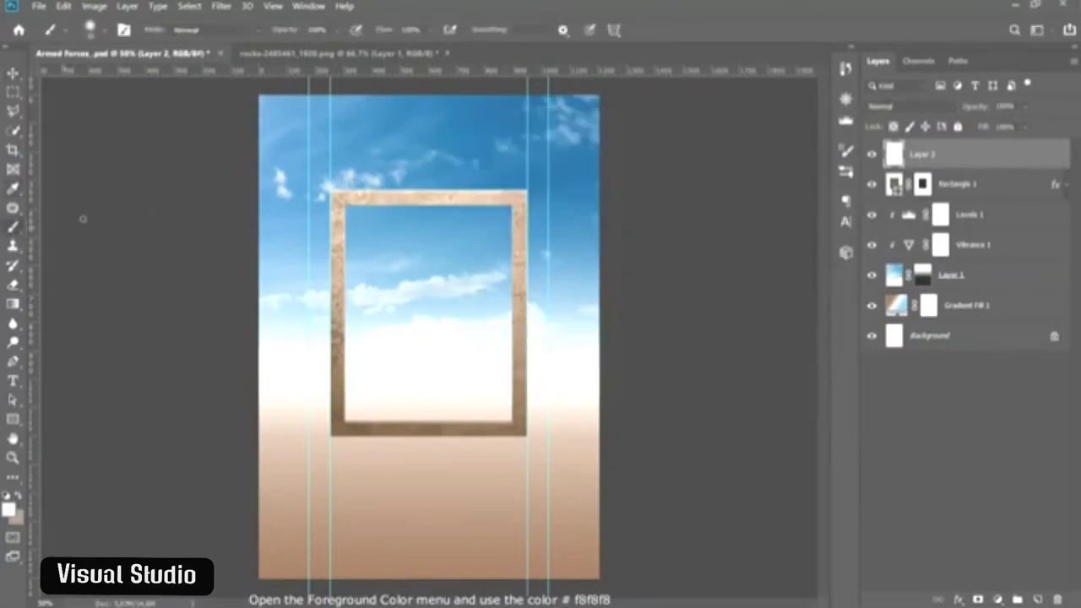
- Stamp a large cloud-shaped brush tip across the upper part of the frame
{"action": "left_click", "coordinate": [123, 29]}
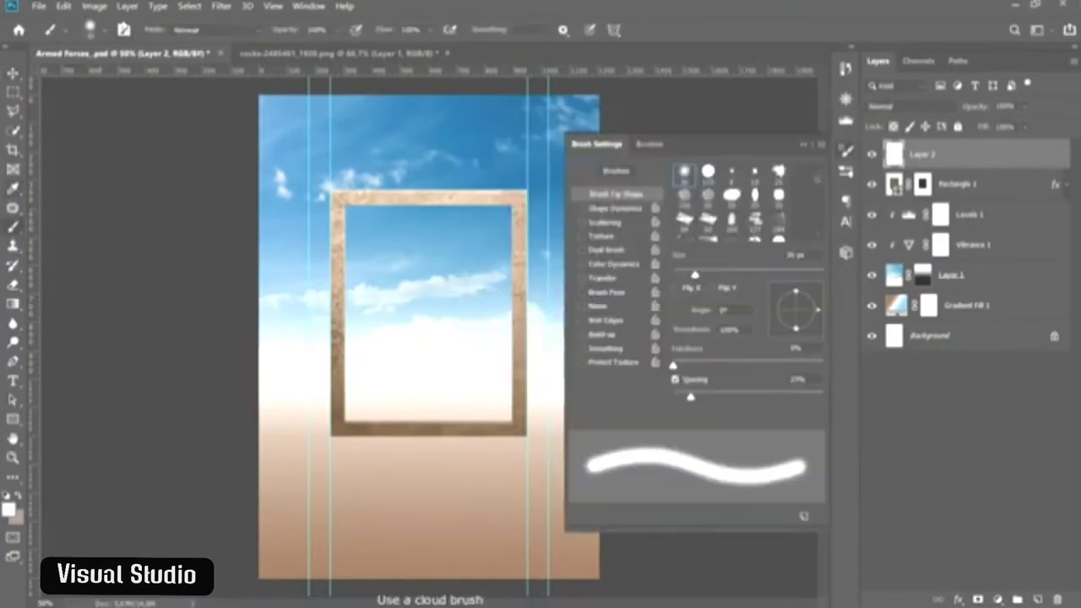
{"action": "left_click", "coordinate": [649, 144]}
{"action": "left_click", "coordinate": [597, 144]}
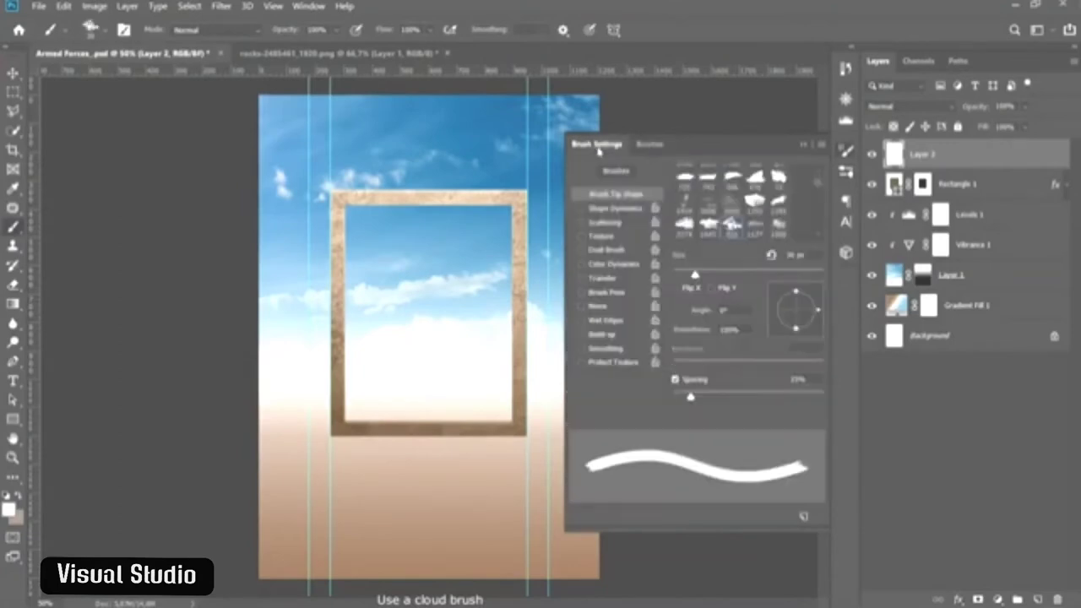
{"action": "left_click", "coordinate": [731, 227]}
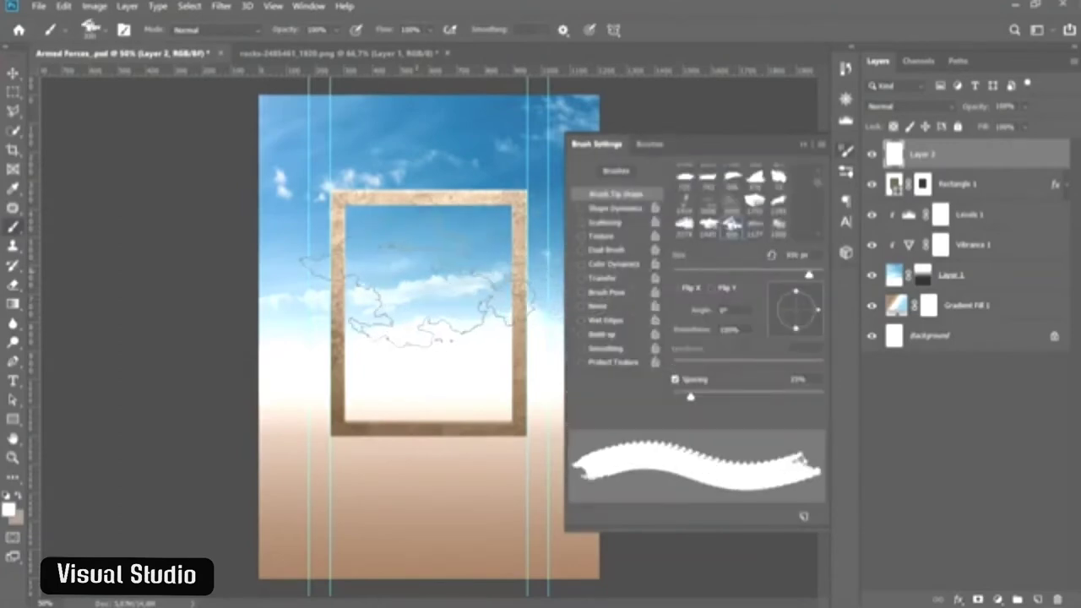
{"action": "left_click", "coordinate": [417, 266]}
{"action": "key", "text": "v"}
{"action": "left_click", "coordinate": [802, 147]}
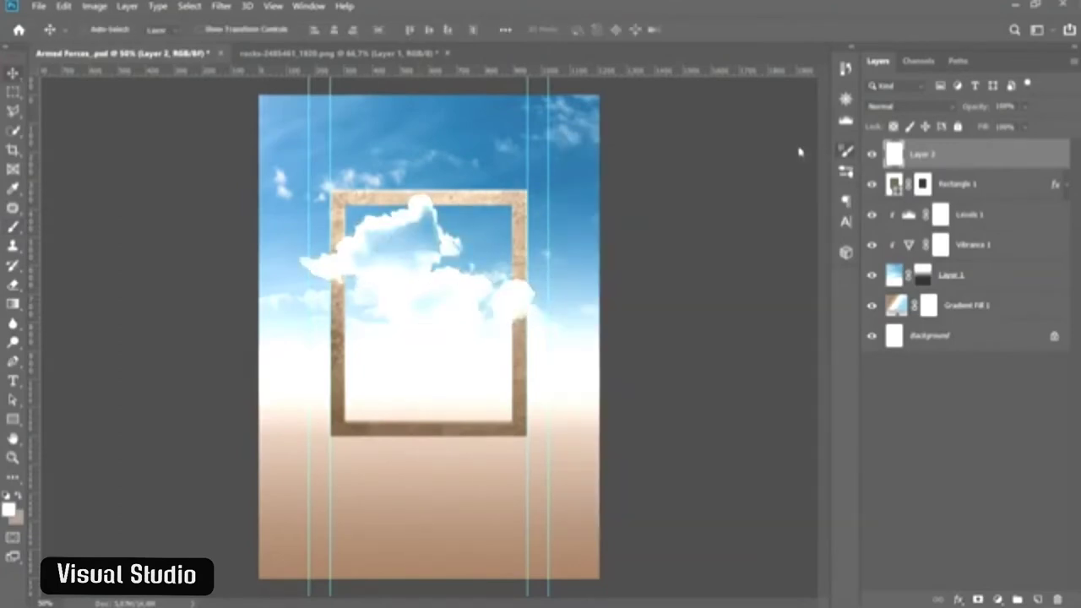
{"action": "key", "text": "ctrl+t"}
- Shrink the cloud from its corner and nudge it into place within the frame
{"action": "mouse_move", "coordinate": [534, 195]}
{"action": "left_mouse_down"}
{"action": "mouse_move", "coordinate": [409, 279]}
{"action": "mouse_move", "coordinate": [422, 271]}
{"action": "left_mouse_up"}
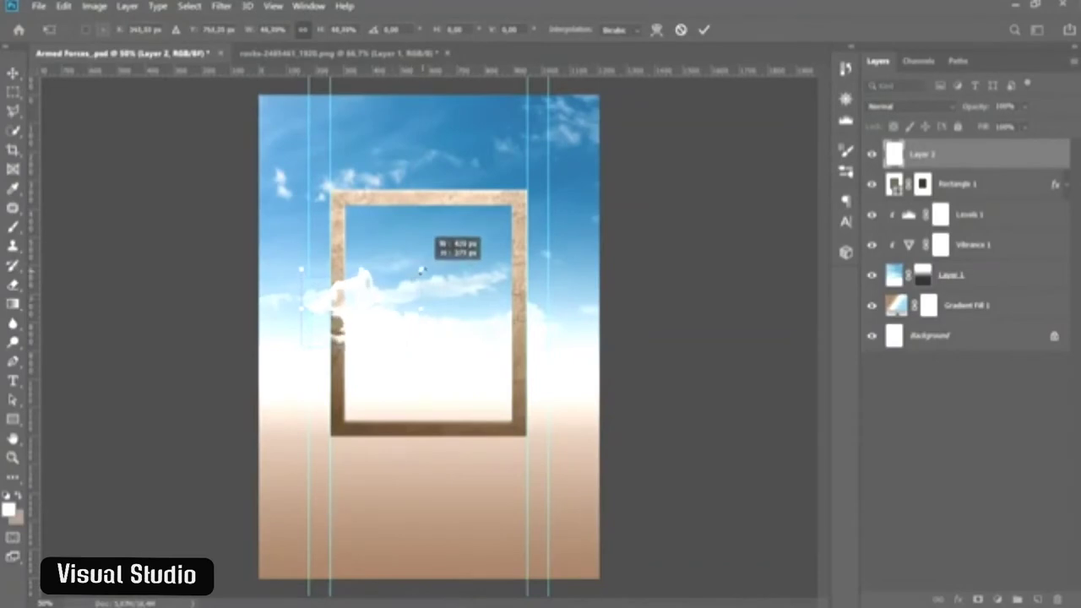
{"action": "left_click_drag", "start_coordinate": [394, 304], "coordinate": [399, 302]}
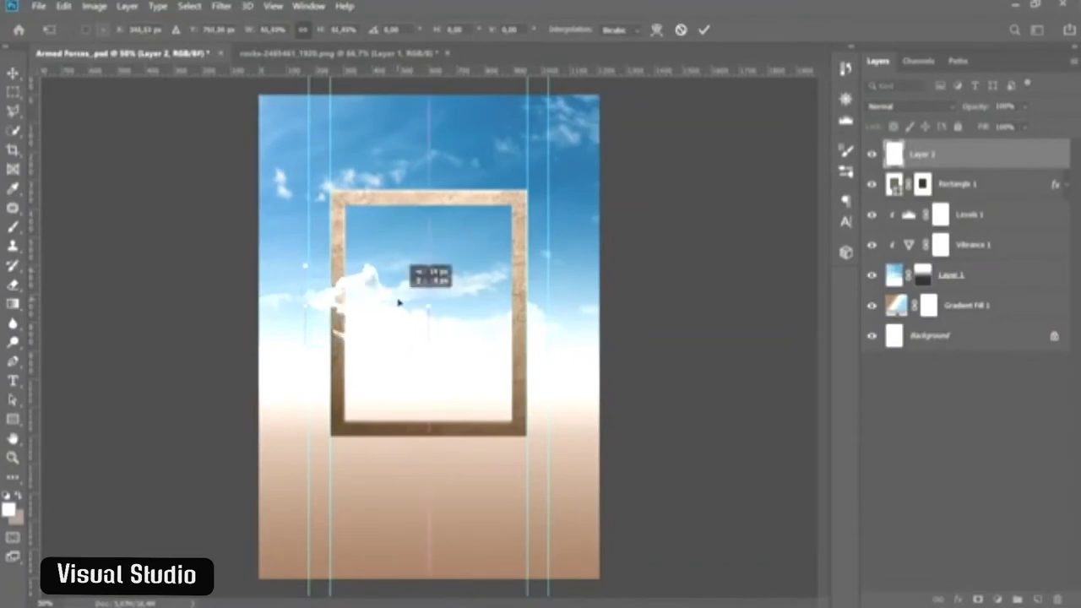
{"action": "key", "text": "Return"}
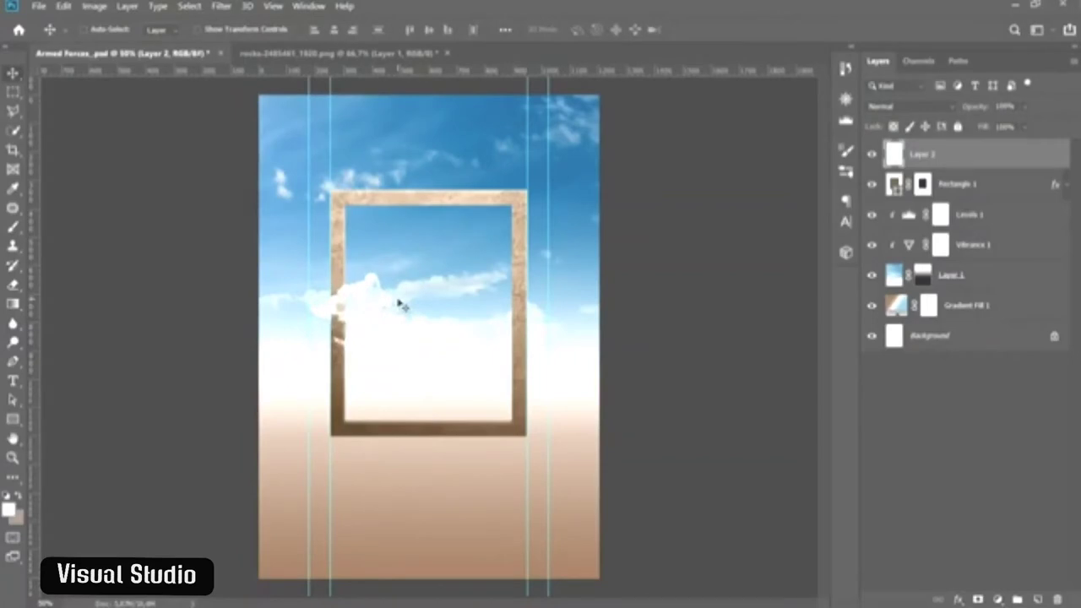
{"action": "key", "text": "ctrl+t"}
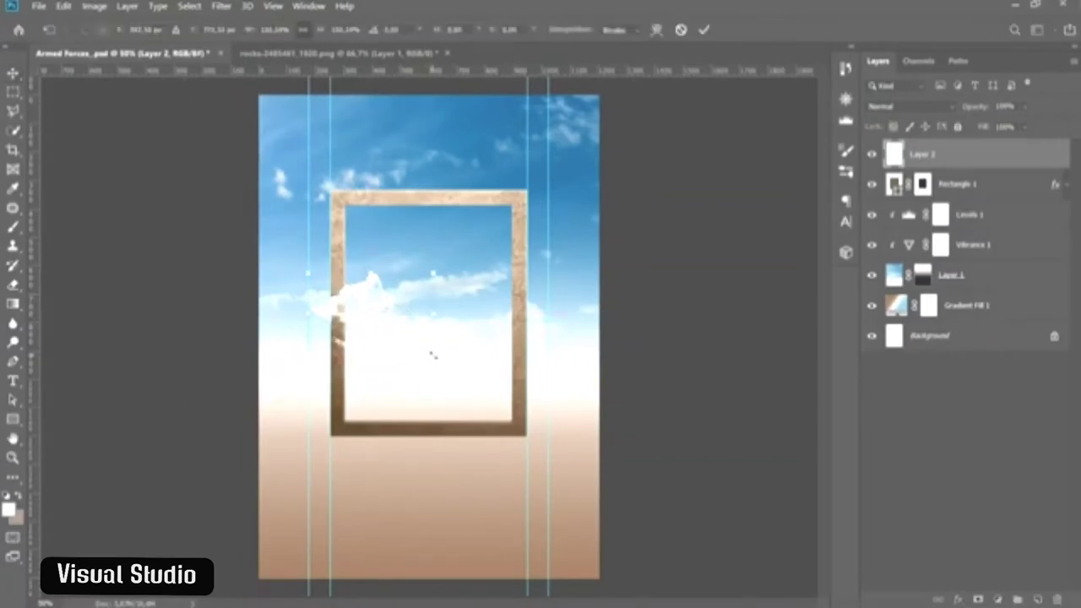
{"action": "key", "text": "Return"}
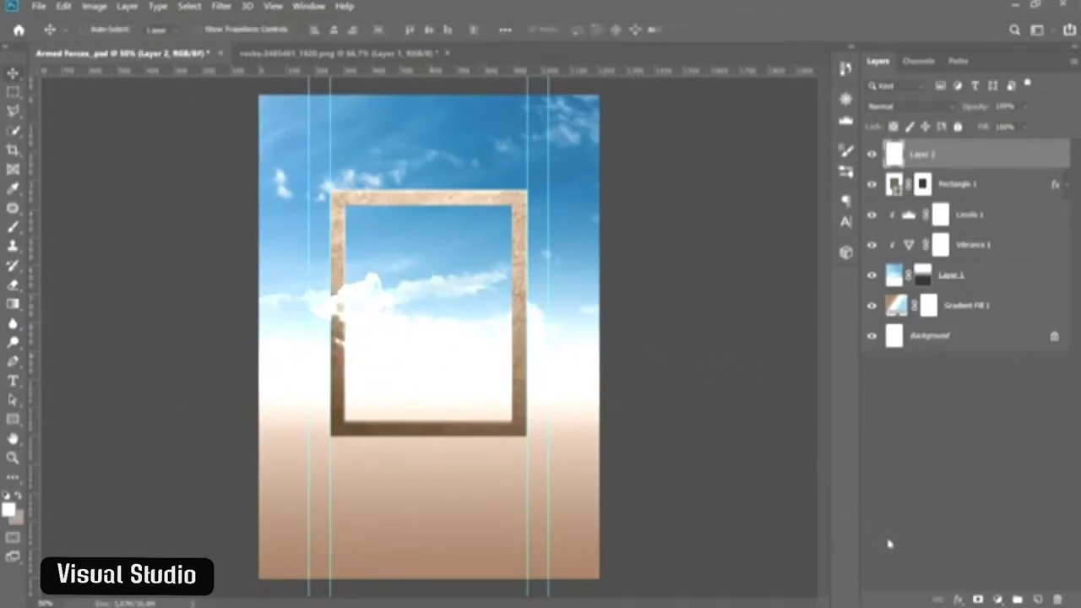
- Add a layer mask to Layer 2, lower its opacity to 70%, and target its image pixels
{"action": "left_click", "coordinate": [977, 599]}
{"action": "key", "text": "g"}
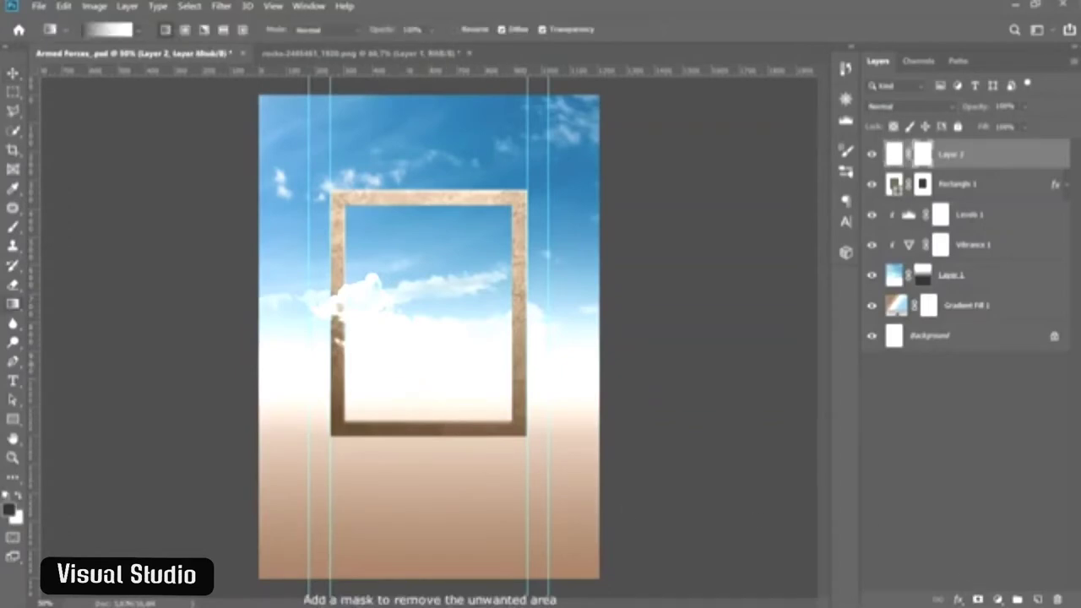
{"action": "left_click_drag", "start_coordinate": [389, 384], "coordinate": [377, 433]}
{"action": "key", "text": "ctrl+z"}
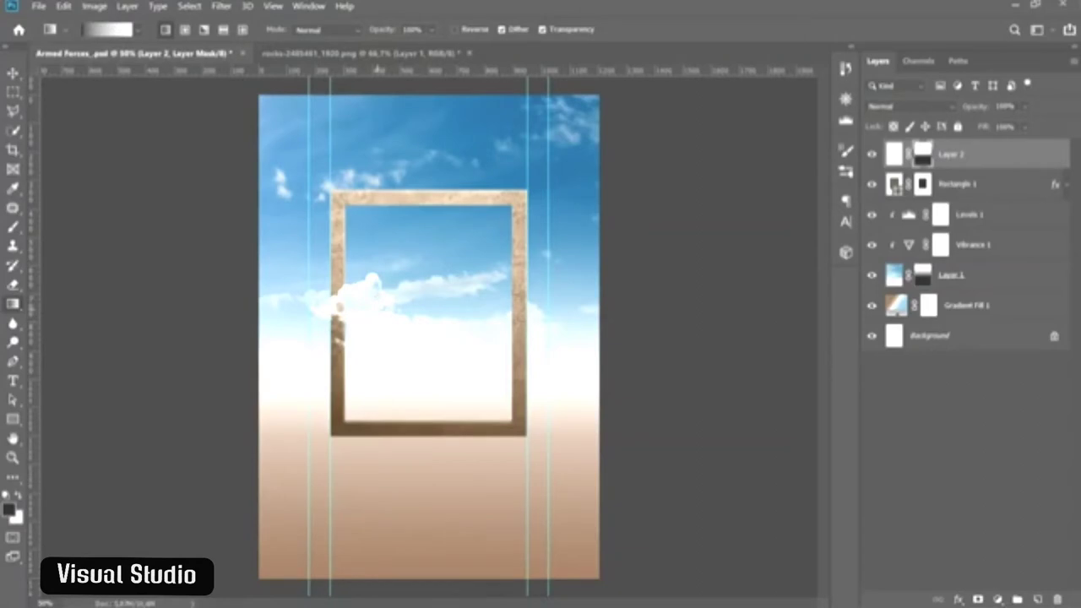
{"action": "key", "text": "v"}
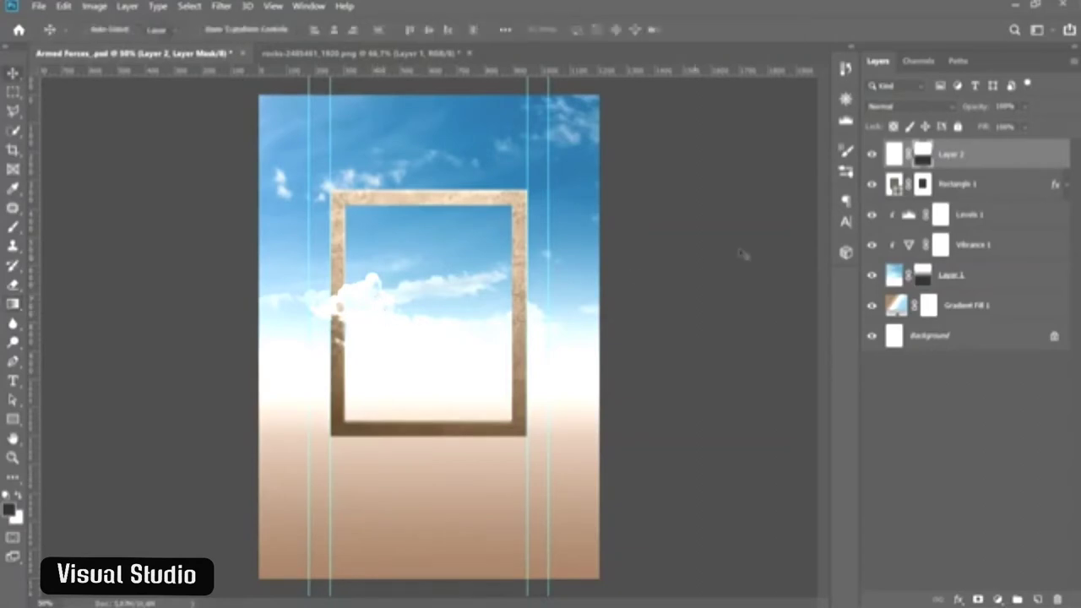
{"action": "left_click_drag", "start_coordinate": [1025, 107], "coordinate": [1029, 125]}
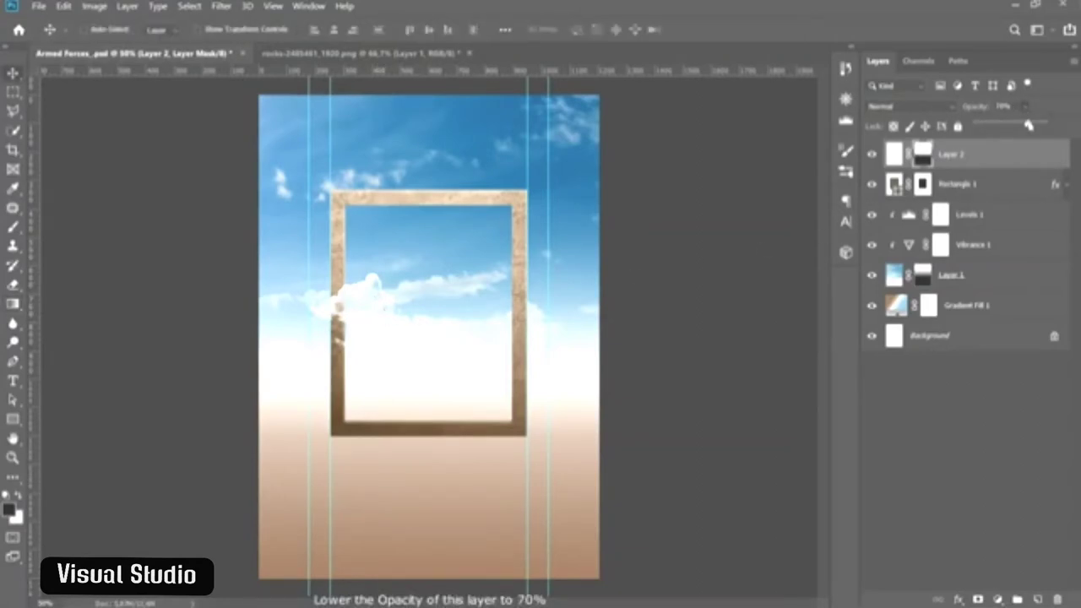
{"action": "left_click", "coordinate": [1026, 108]}
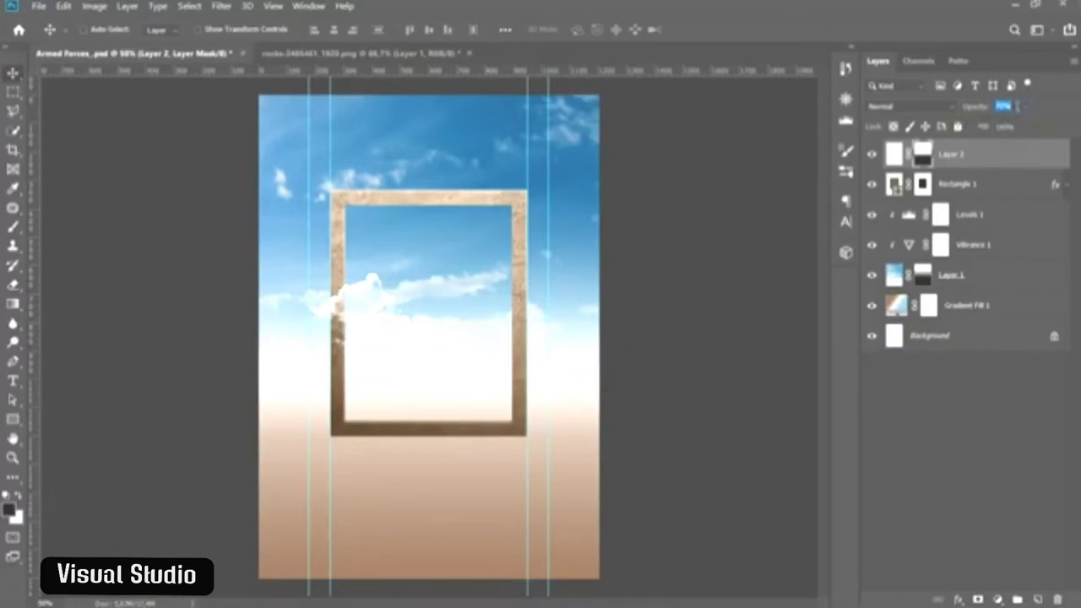
{"action": "left_click", "coordinate": [991, 154]}
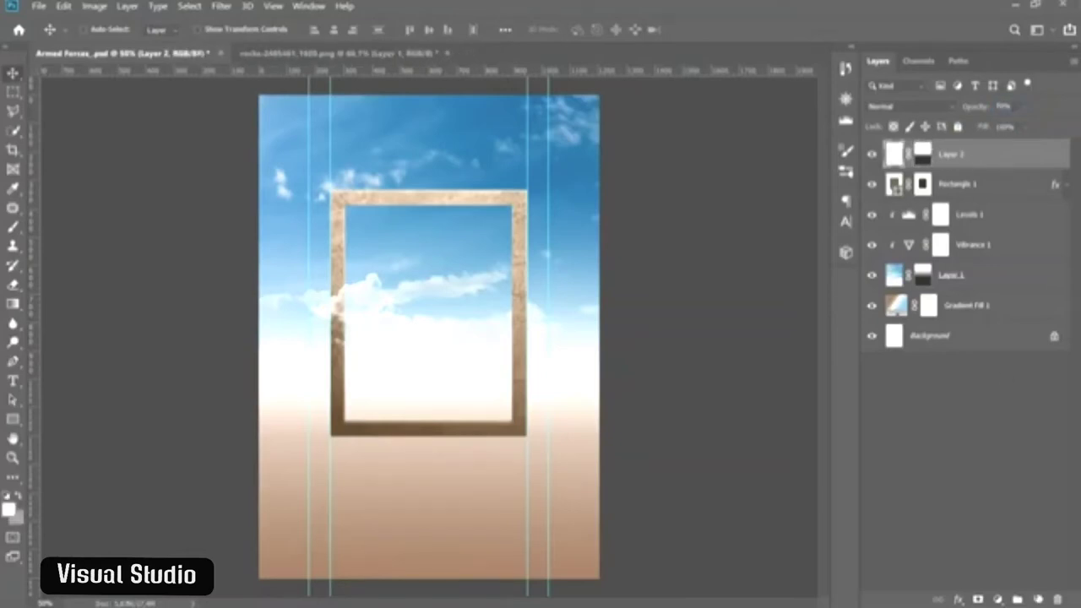
- On a new layer, stamp a white cloud inside the frame with a cloud brush tip
{"action": "left_click", "coordinate": [1038, 599]}
{"action": "key", "text": "b"}
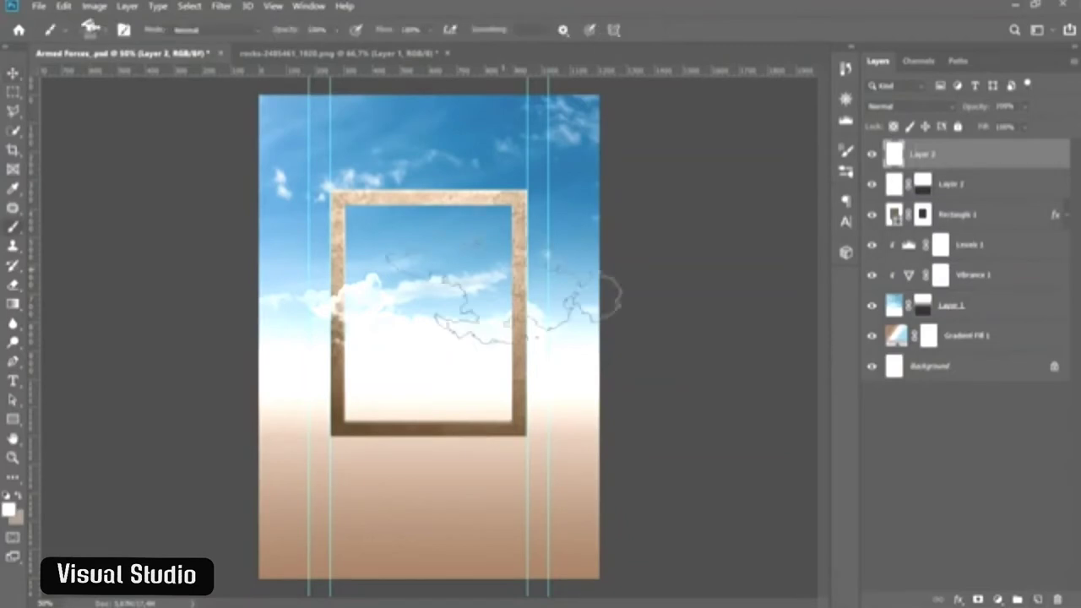
{"action": "left_click", "coordinate": [125, 32]}
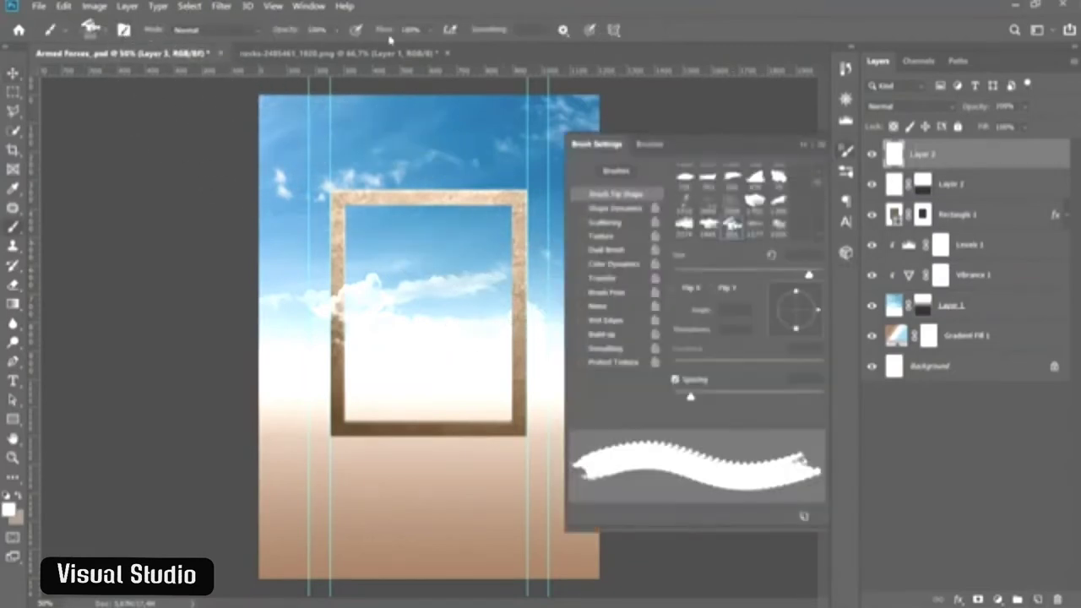
{"action": "left_click", "coordinate": [778, 203]}
{"action": "left_click", "coordinate": [803, 144]}
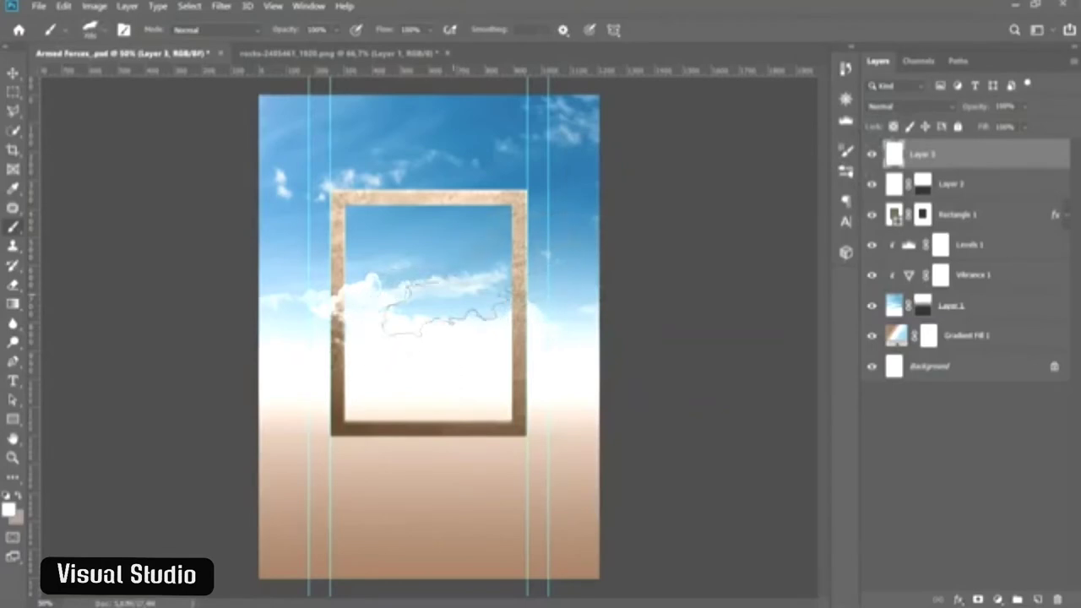
{"action": "left_click", "coordinate": [452, 299]}
- Rotate the cloud about 25° clockwise, shrink it to ~60%, and place it on the frame's right edge
{"action": "key", "text": "ctrl+t"}
{"action": "left_click_drag", "start_coordinate": [517, 295], "coordinate": [565, 302]}
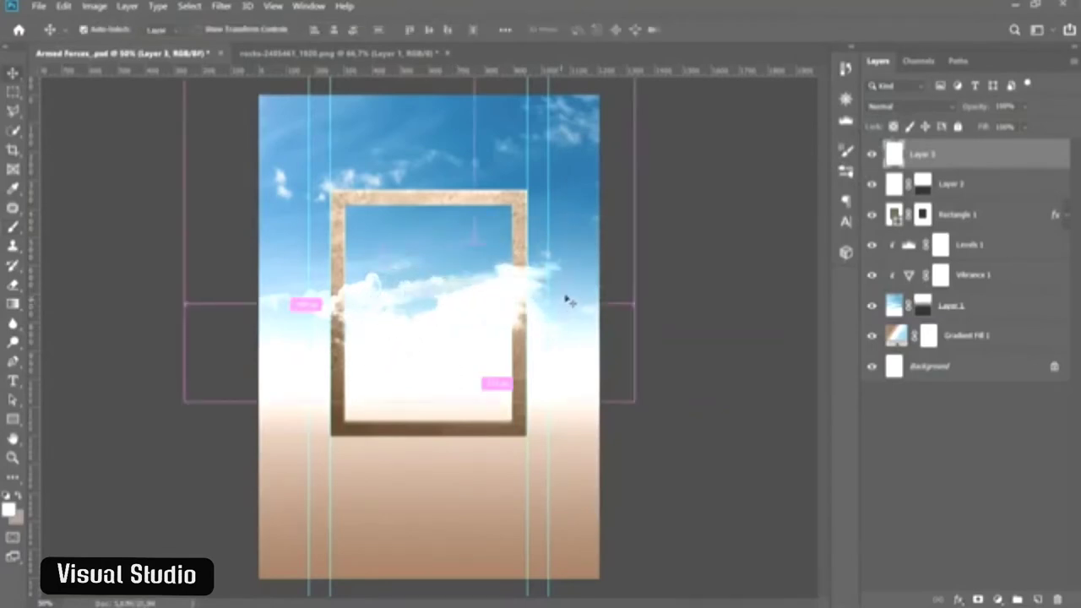
{"action": "left_click_drag", "start_coordinate": [574, 240], "coordinate": [629, 269]}
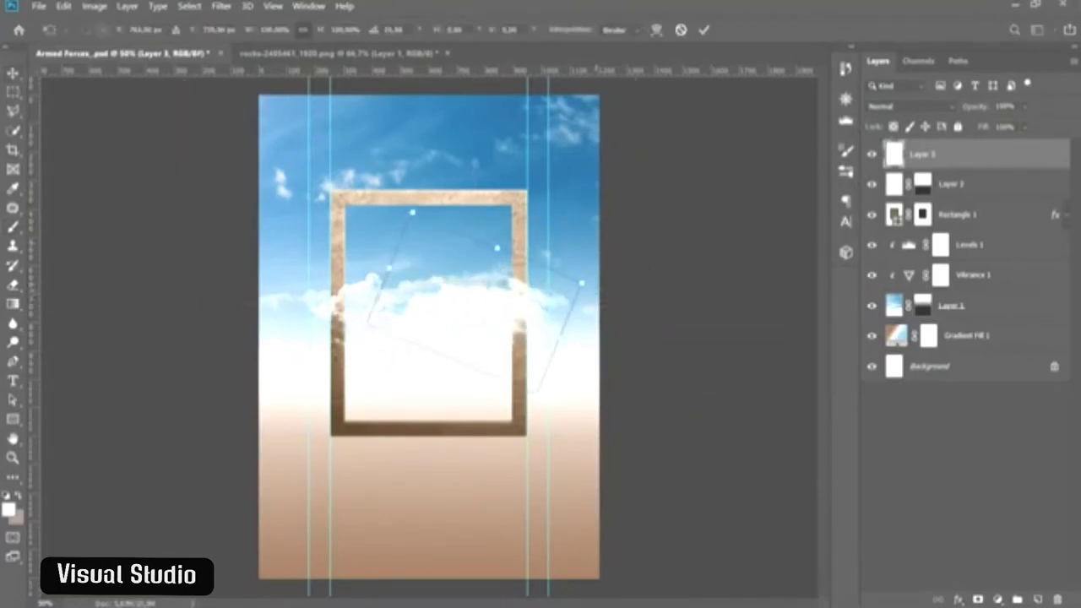
{"action": "left_click_drag", "start_coordinate": [412, 212], "coordinate": [456, 253]}
{"action": "mouse_move", "coordinate": [512, 339]}
{"action": "left_mouse_down"}
{"action": "mouse_move", "coordinate": [543, 337]}
{"action": "mouse_move", "coordinate": [533, 323]}
{"action": "left_mouse_up"}
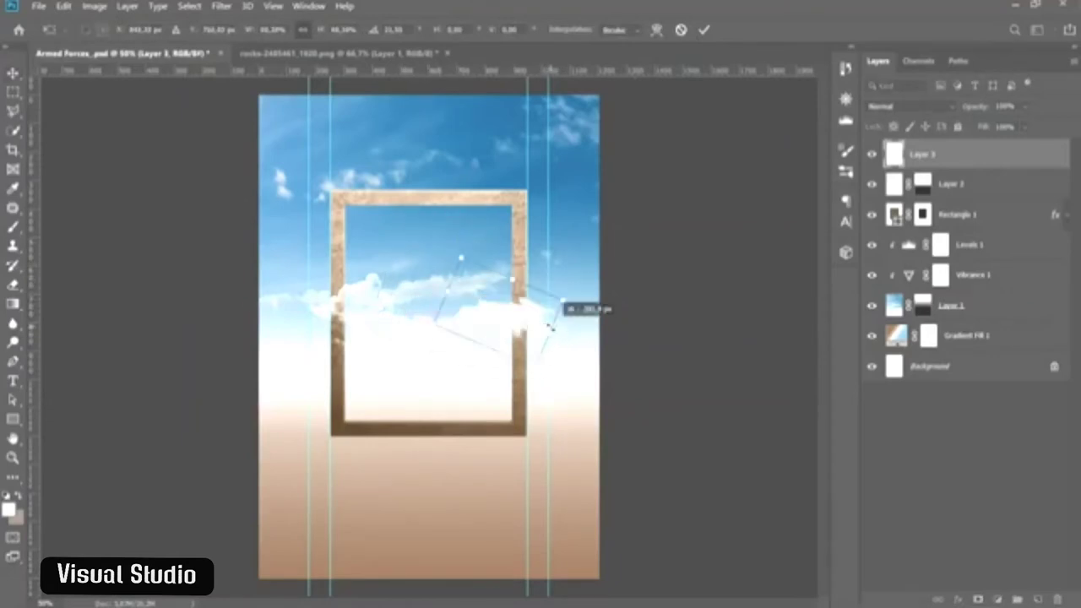
{"action": "left_click_drag", "start_coordinate": [461, 257], "coordinate": [478, 281]}
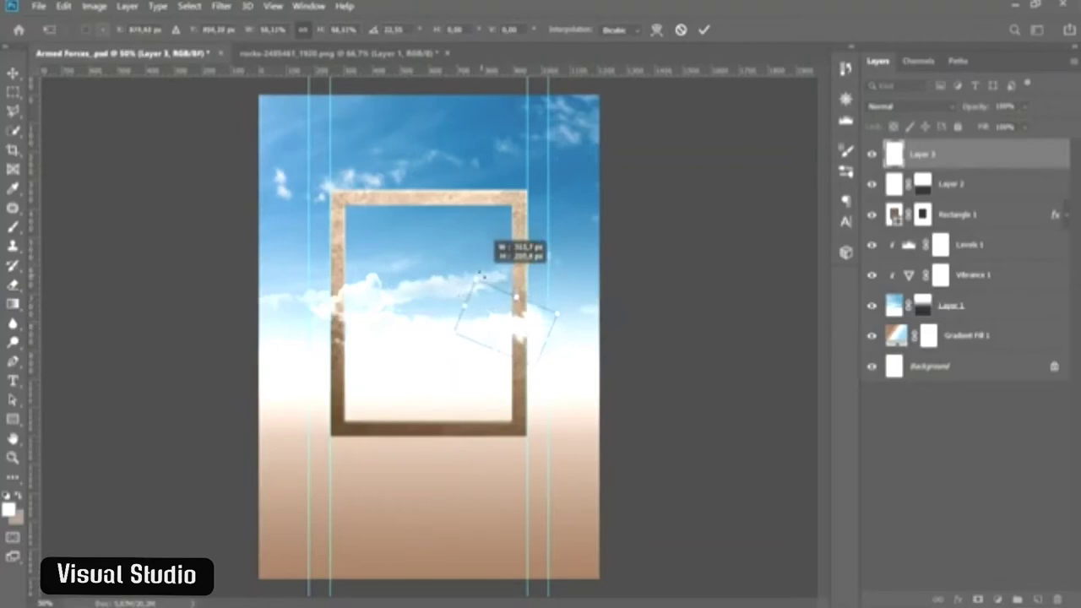
{"action": "left_click_drag", "start_coordinate": [523, 339], "coordinate": [529, 323]}
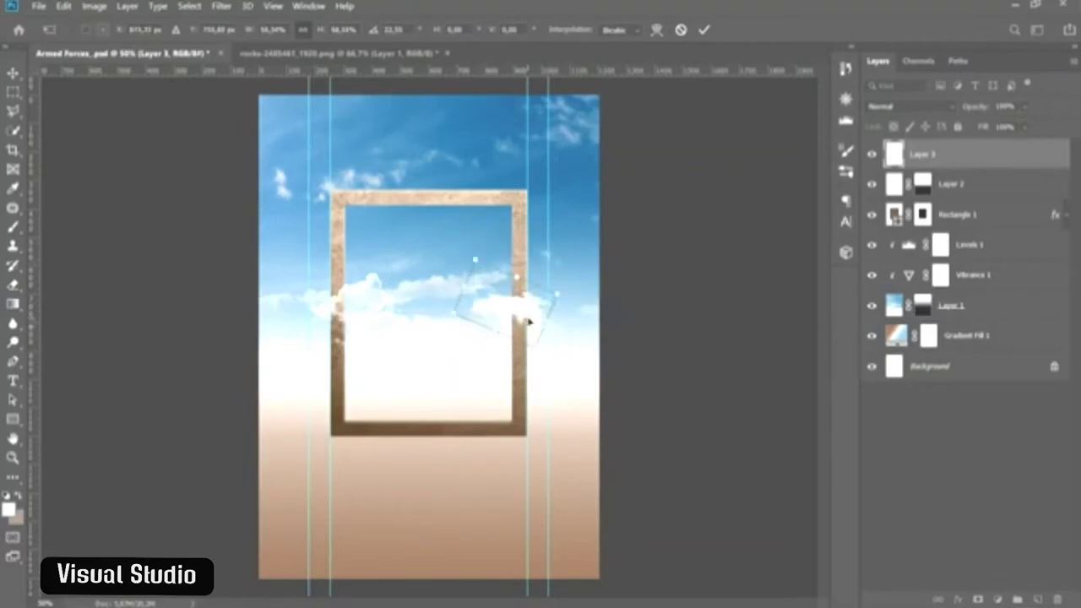
{"action": "key", "text": "Return"}
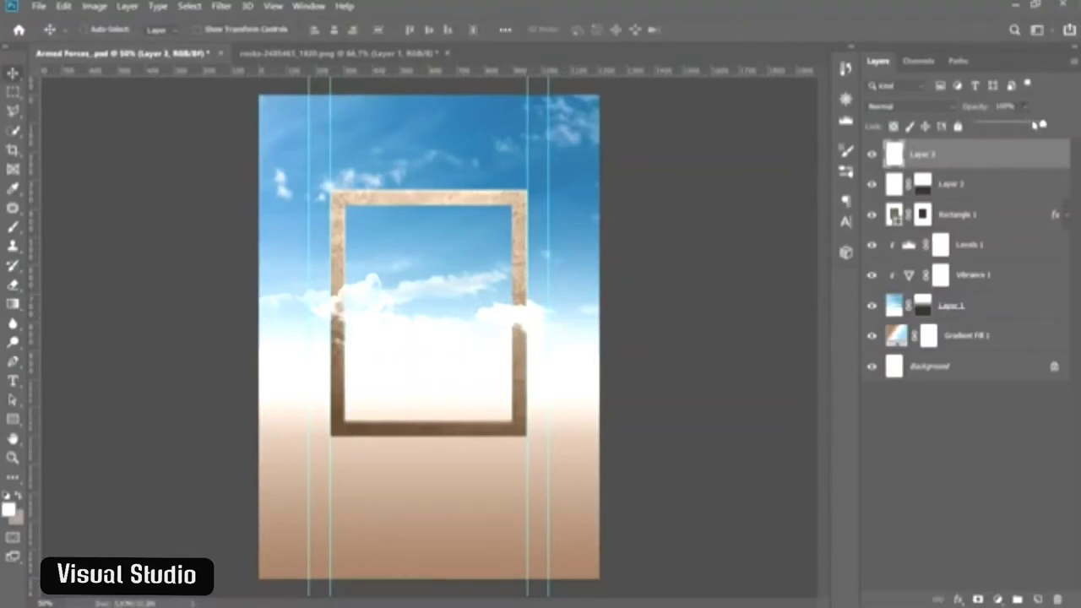
- Set the cloud layer's opacity to 88%
{"action": "left_click", "coordinate": [1013, 106]}
{"action": "type", "text": "88"}
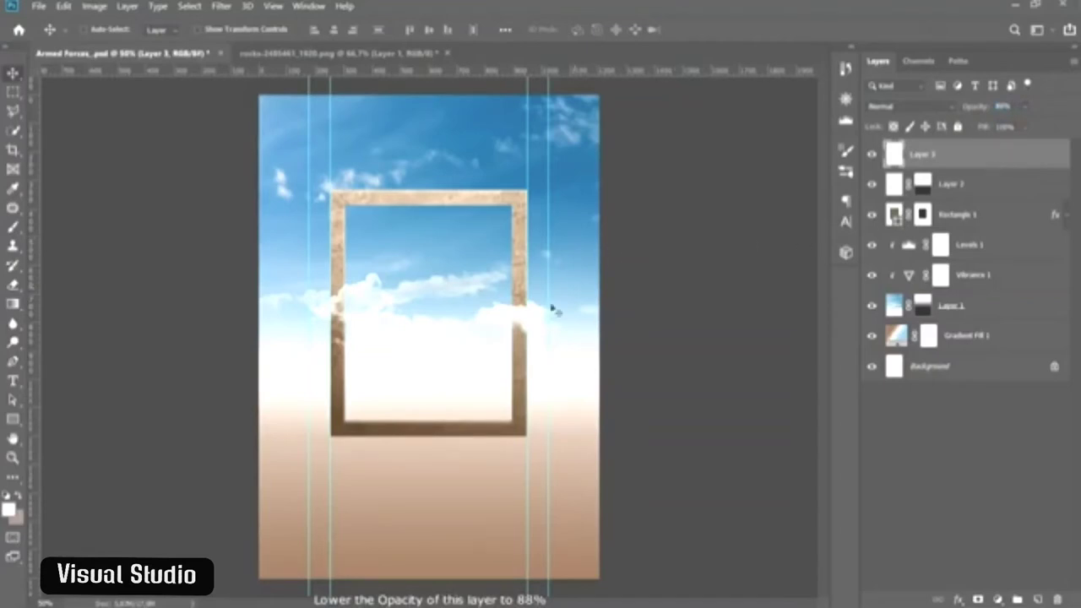
{"action": "left_click", "coordinate": [39, 7]}
- Bring helicopter.png into the poster, scaled down over the frame's top-left corner
{"action": "left_click", "coordinate": [52, 33]}
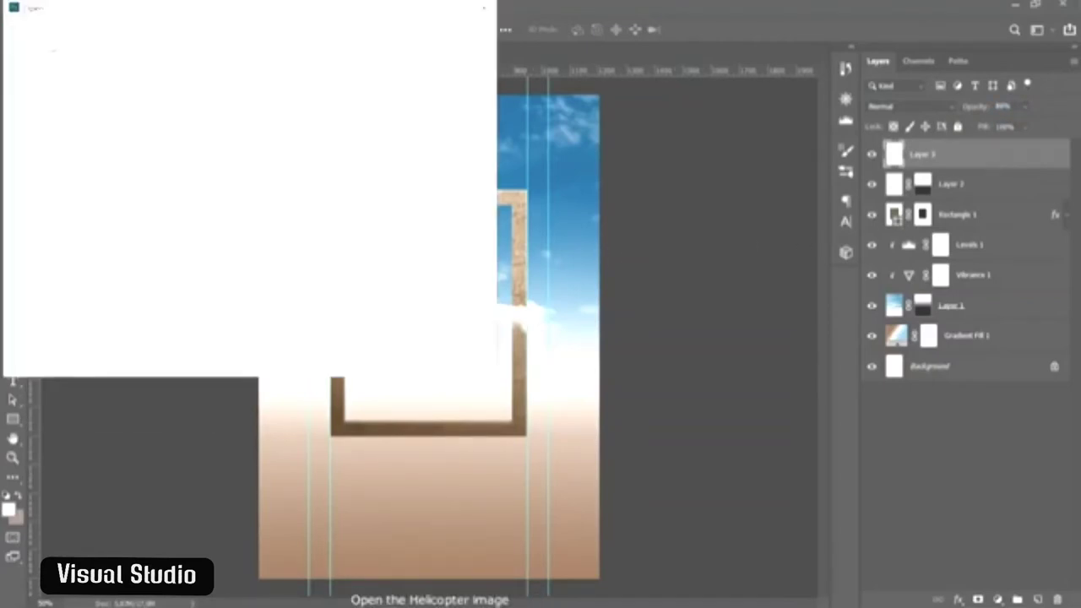
{"action": "double_click", "coordinate": [250, 135]}
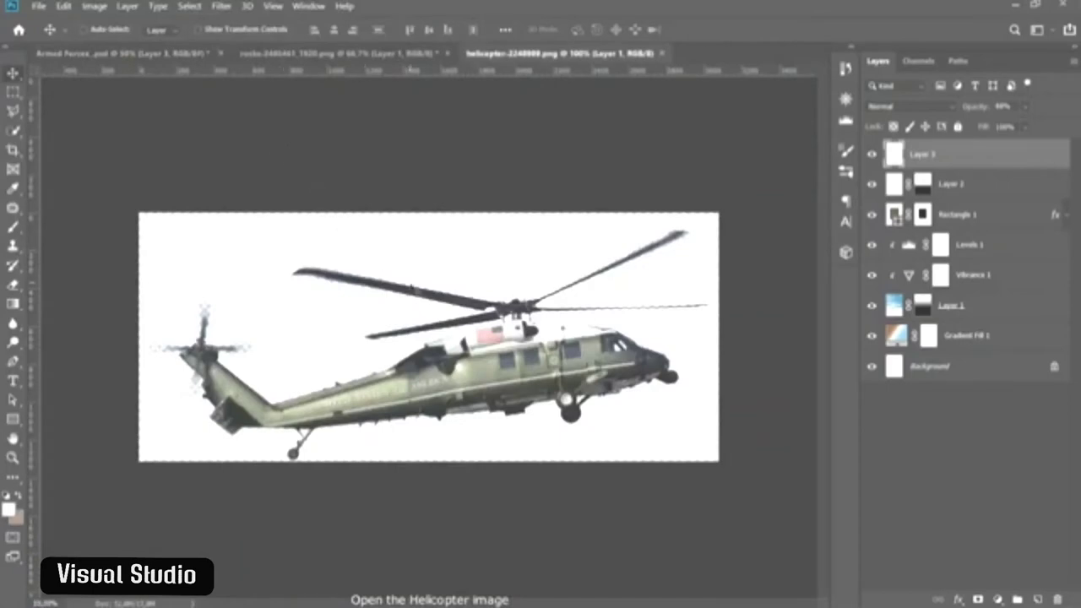
{"action": "left_click_drag", "start_coordinate": [415, 291], "coordinate": [429, 195]}
{"action": "key", "text": "ctrl+t"}
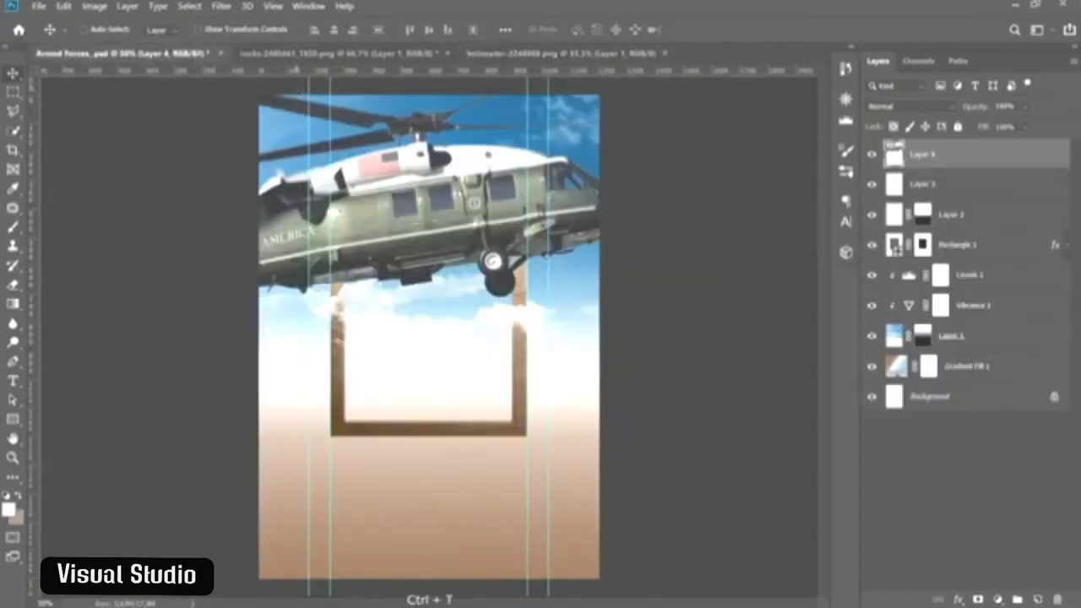
{"action": "left_click_drag", "start_coordinate": [715, 349], "coordinate": [456, 239]}
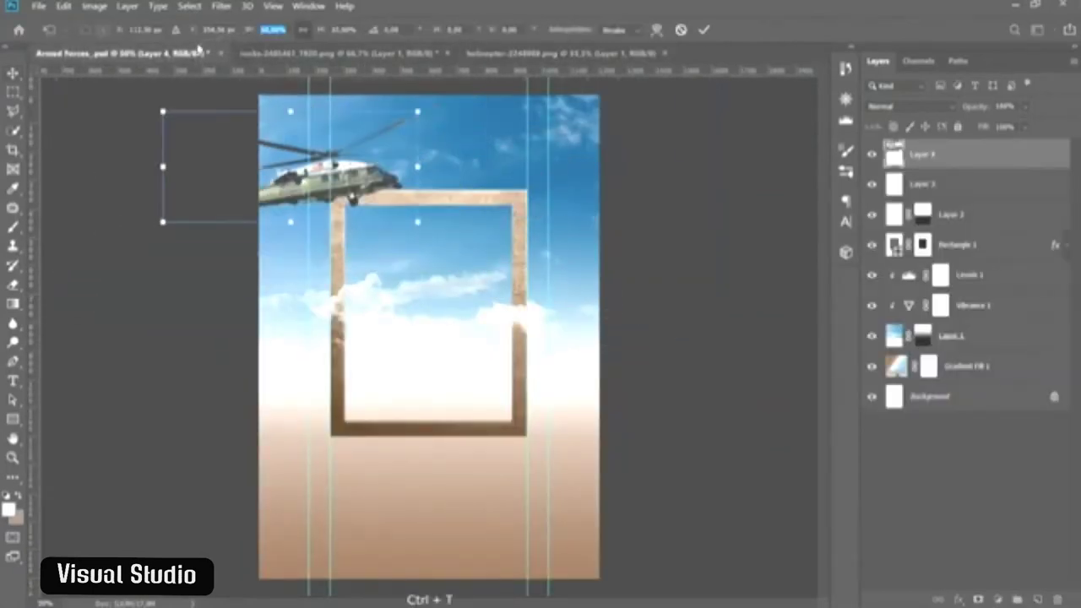
{"action": "left_click_drag", "start_coordinate": [125, 95], "coordinate": [215, 133]}
{"action": "left_click_drag", "start_coordinate": [349, 206], "coordinate": [404, 334]}
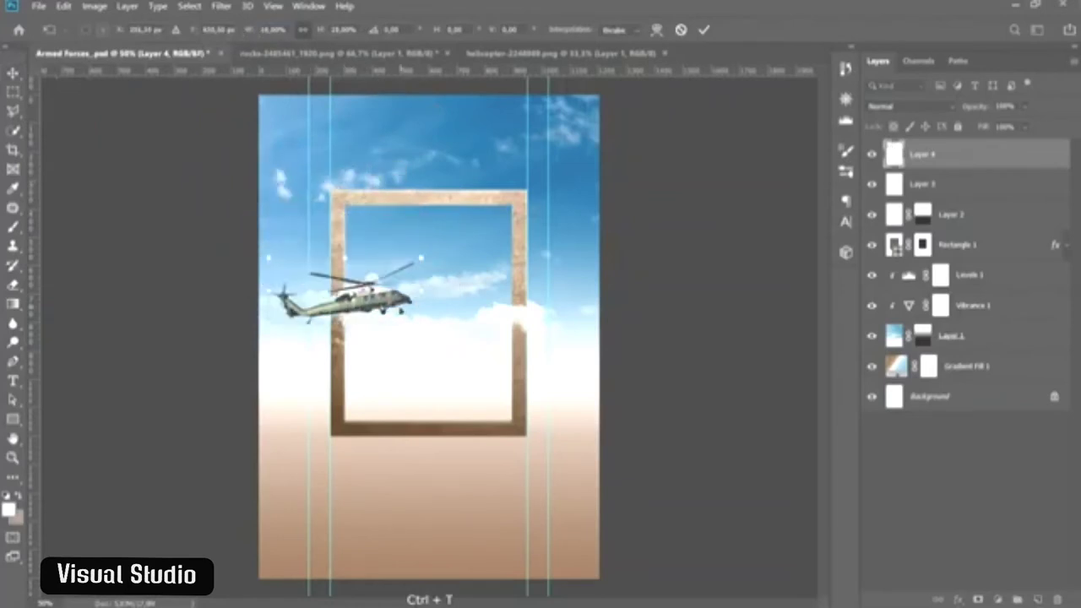
- Flip the helicopter horizontally, tilt it about 4.7°, and shrink it beside the frame's left edge
{"action": "right_click", "coordinate": [398, 306]}
{"action": "left_click", "coordinate": [475, 490]}
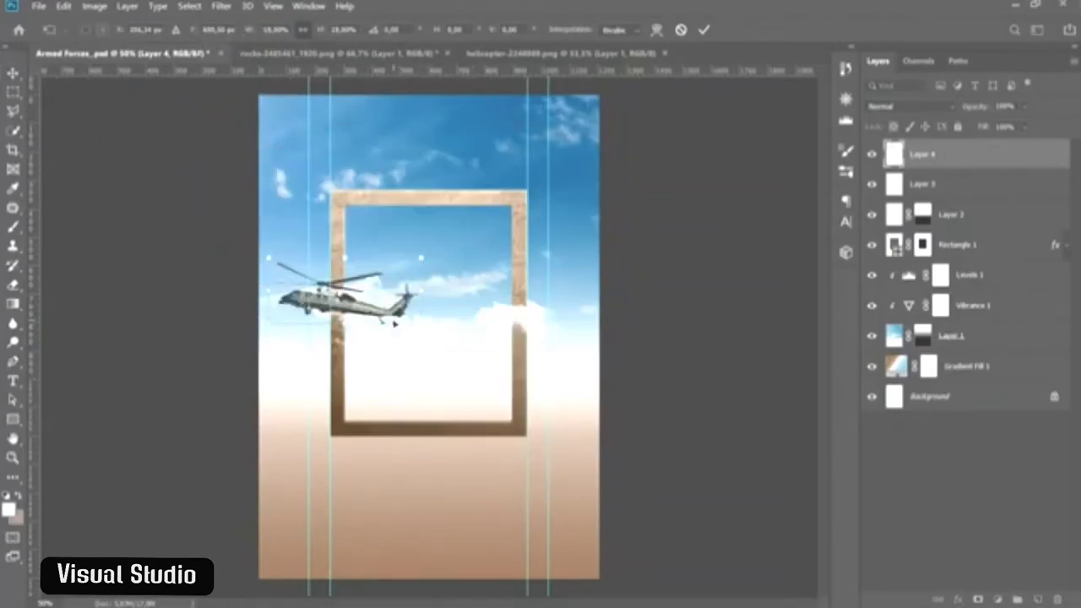
{"action": "left_click_drag", "start_coordinate": [441, 320], "coordinate": [448, 289]}
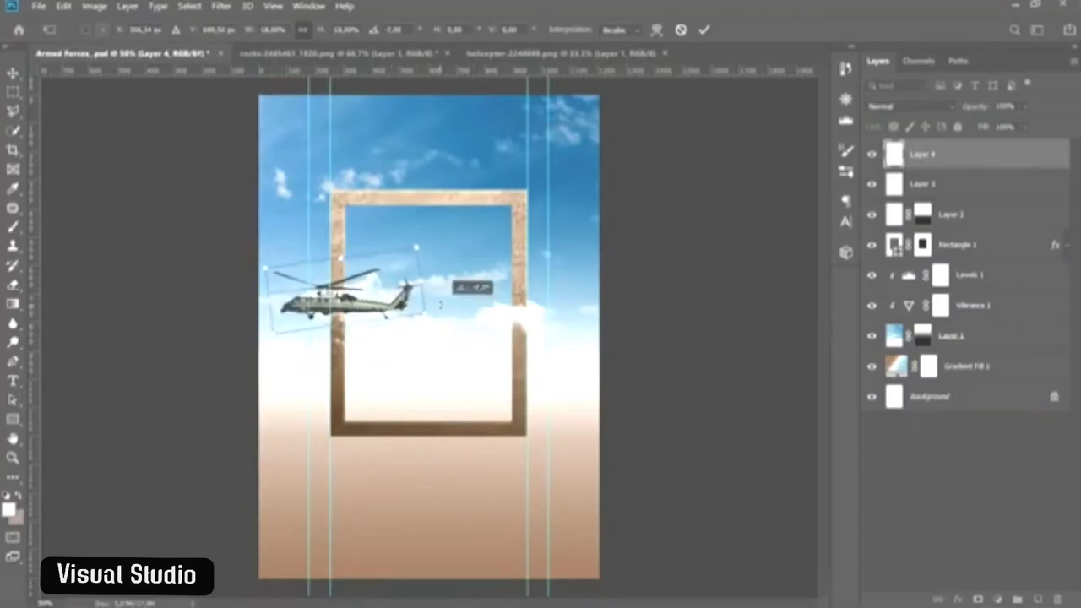
{"action": "left_click_drag", "start_coordinate": [414, 247], "coordinate": [377, 267]}
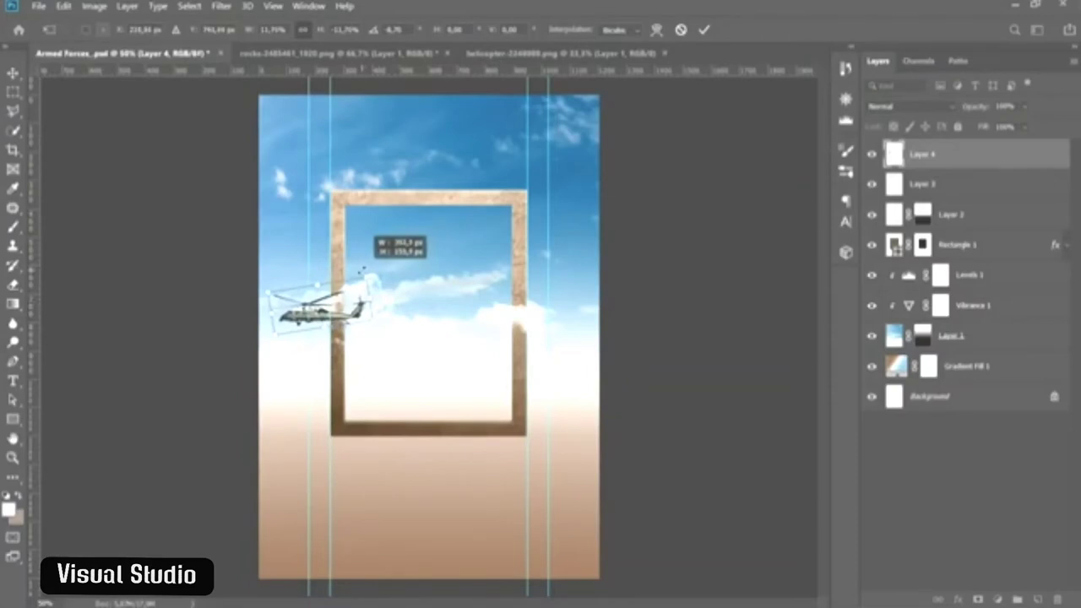
{"action": "left_click_drag", "start_coordinate": [364, 269], "coordinate": [358, 297]}
{"action": "left_click_drag", "start_coordinate": [270, 291], "coordinate": [287, 294]}
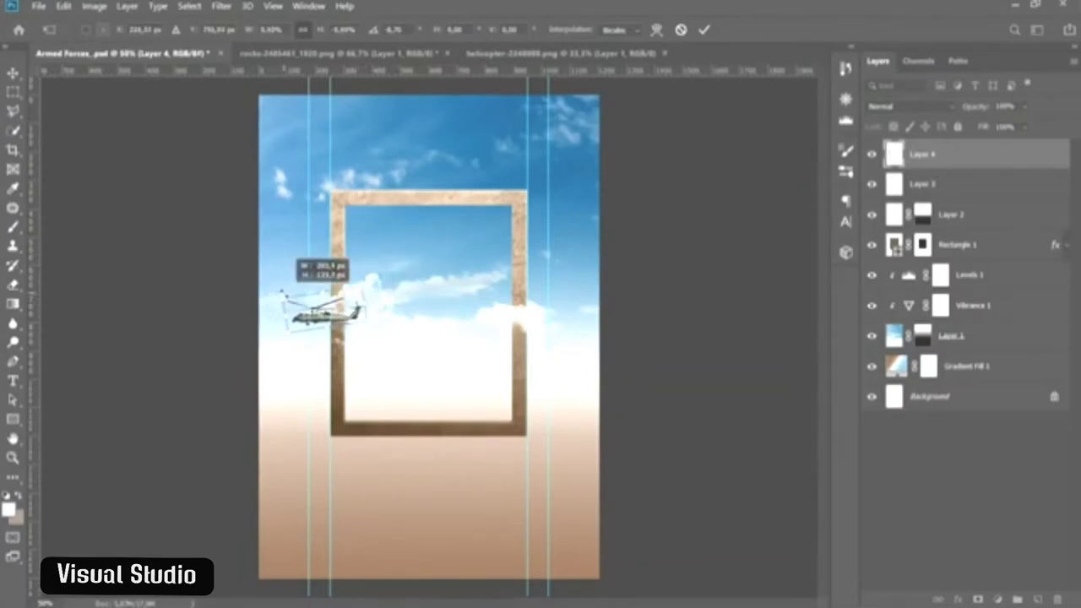
{"action": "left_click_drag", "start_coordinate": [362, 292], "coordinate": [366, 301]}
{"action": "key", "text": "Return"}
- Rescale the helicopter to 95%, then down to about 85%
{"action": "key", "text": "ctrl+t"}
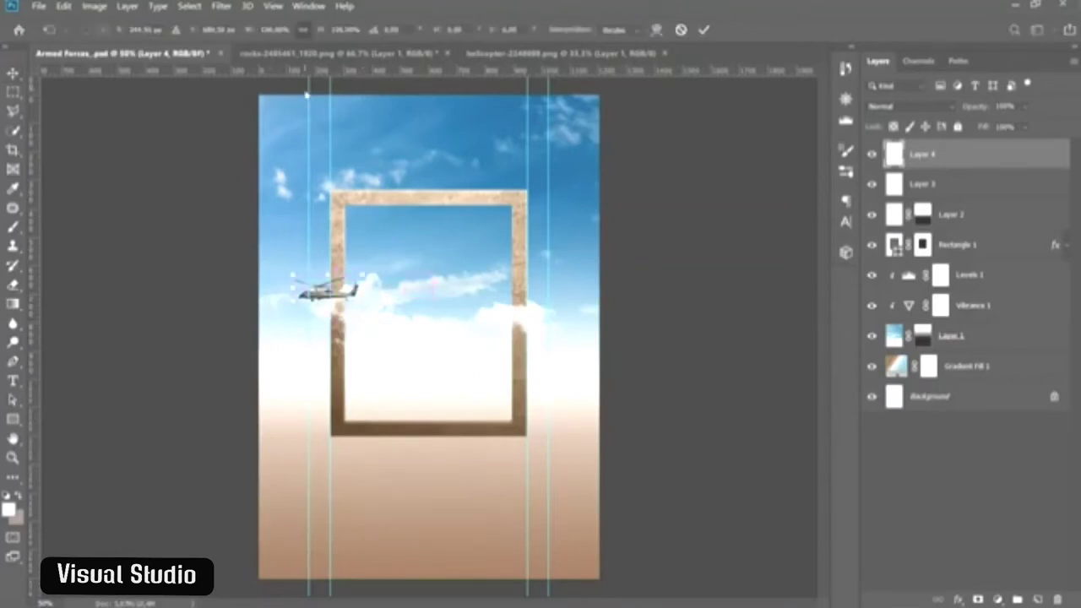
{"action": "left_click", "coordinate": [272, 29]}
{"action": "type", "text": "95"}
{"action": "key", "text": "Return"}
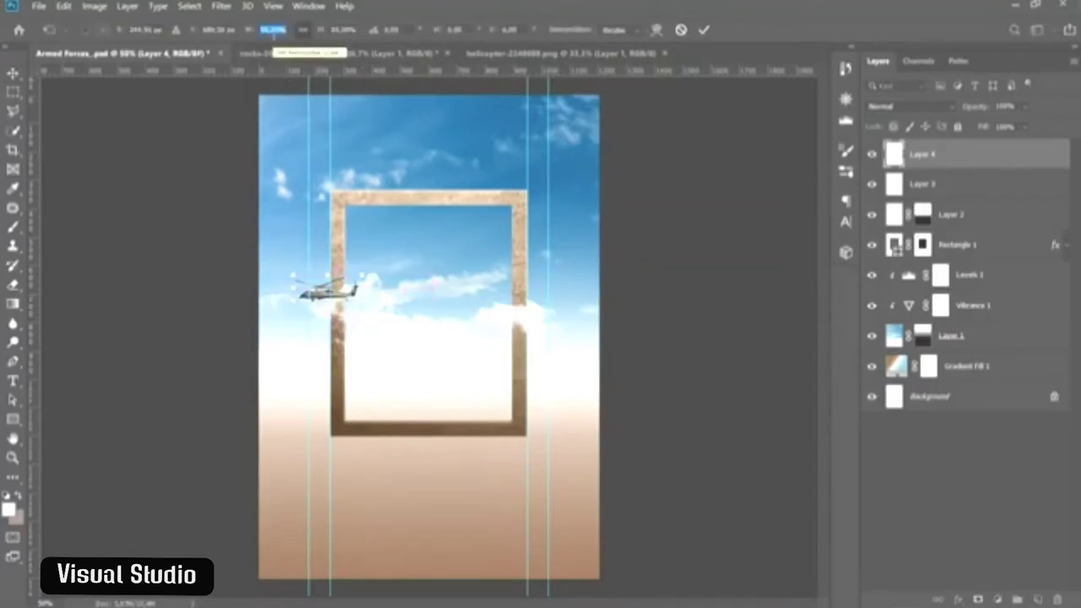
{"action": "key", "text": "Down"}
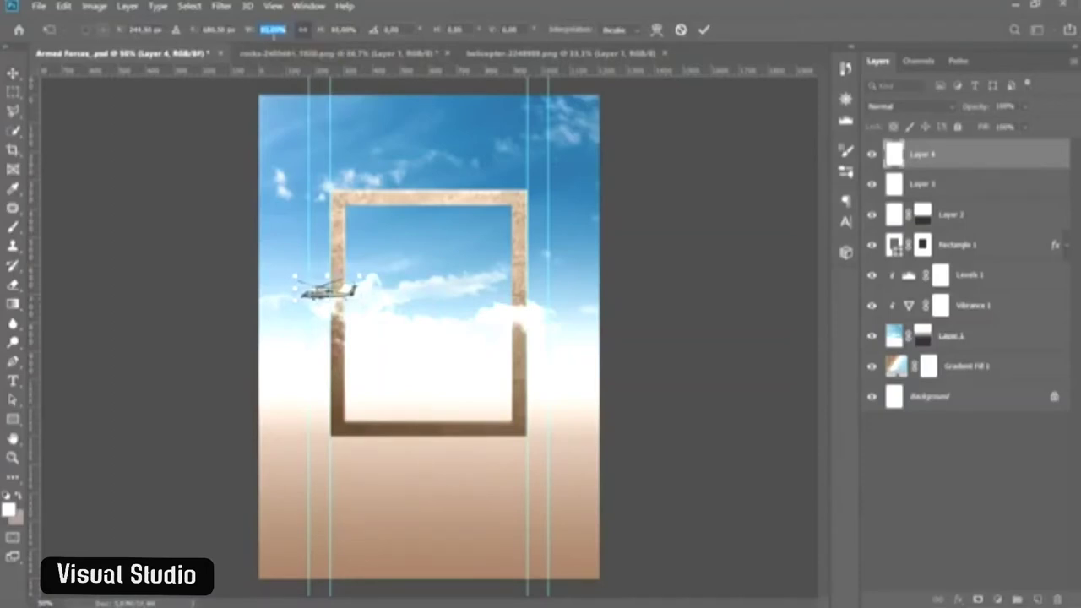
{"action": "key", "text": "Down"}
{"action": "key", "text": "Return"}
{"action": "key", "text": "Return"}
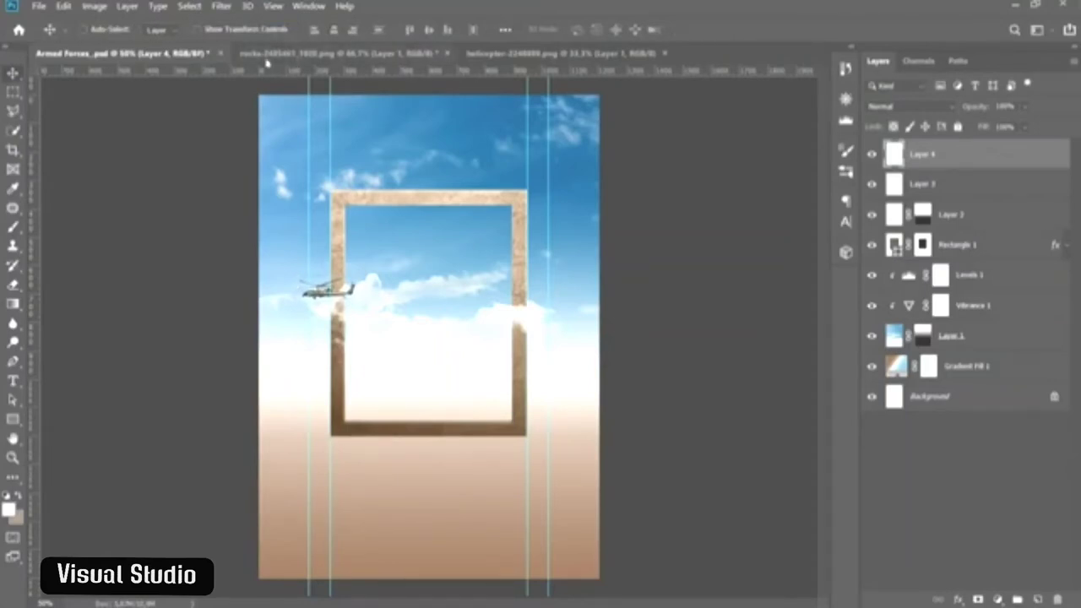
- Add a Curves adjustment clipped to the helicopter, lifting the black point and lowering the white point
{"action": "left_click", "coordinate": [128, 7]}
{"action": "mouse_move", "coordinate": [169, 190]}
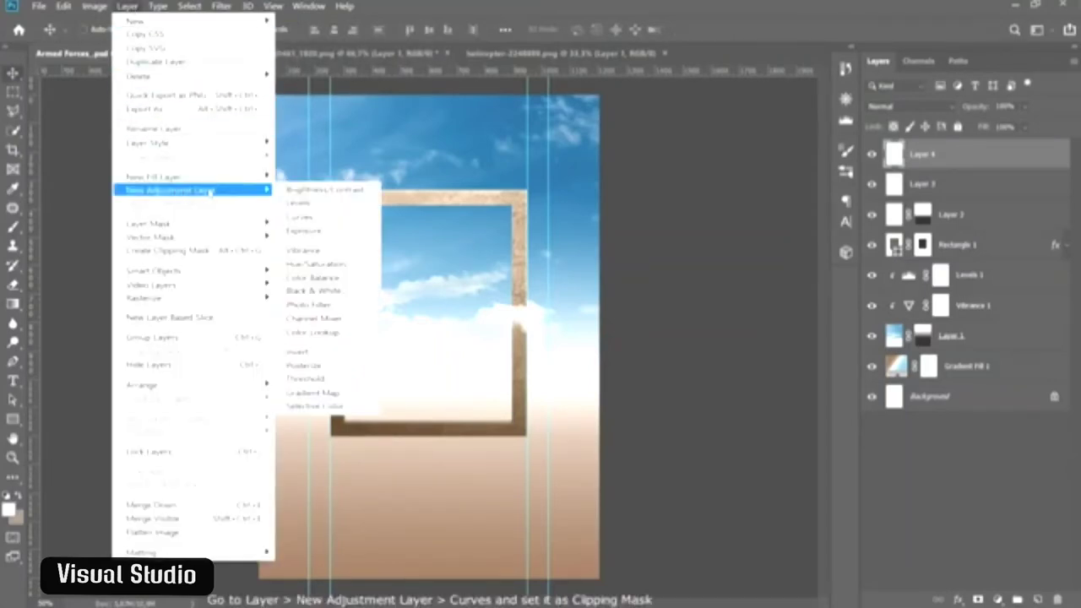
{"action": "left_click", "coordinate": [300, 217]}
{"action": "left_click", "coordinate": [311, 140]}
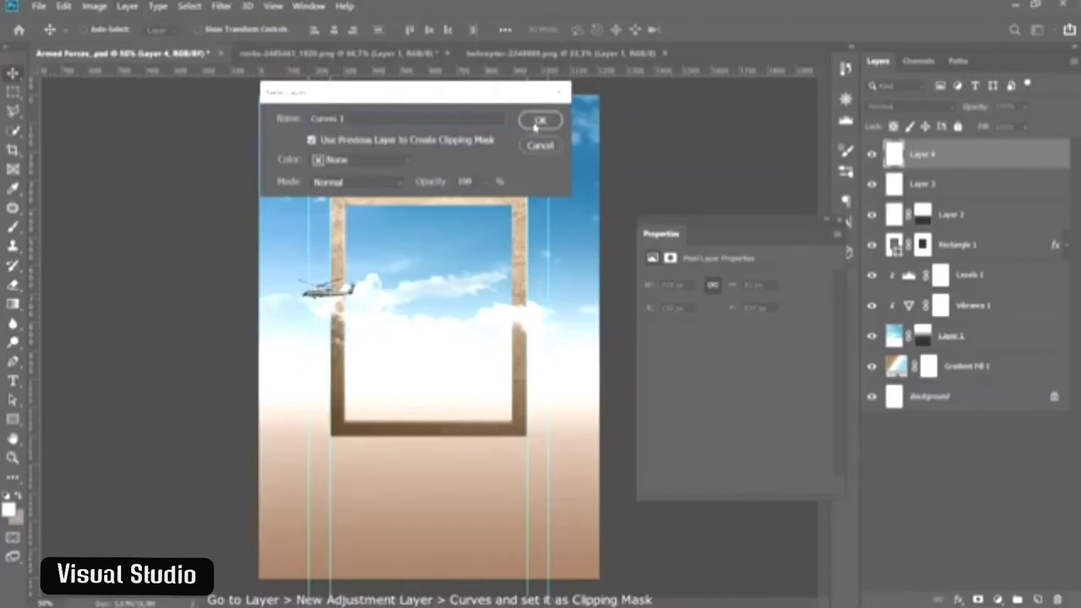
{"action": "left_click", "coordinate": [539, 121]}
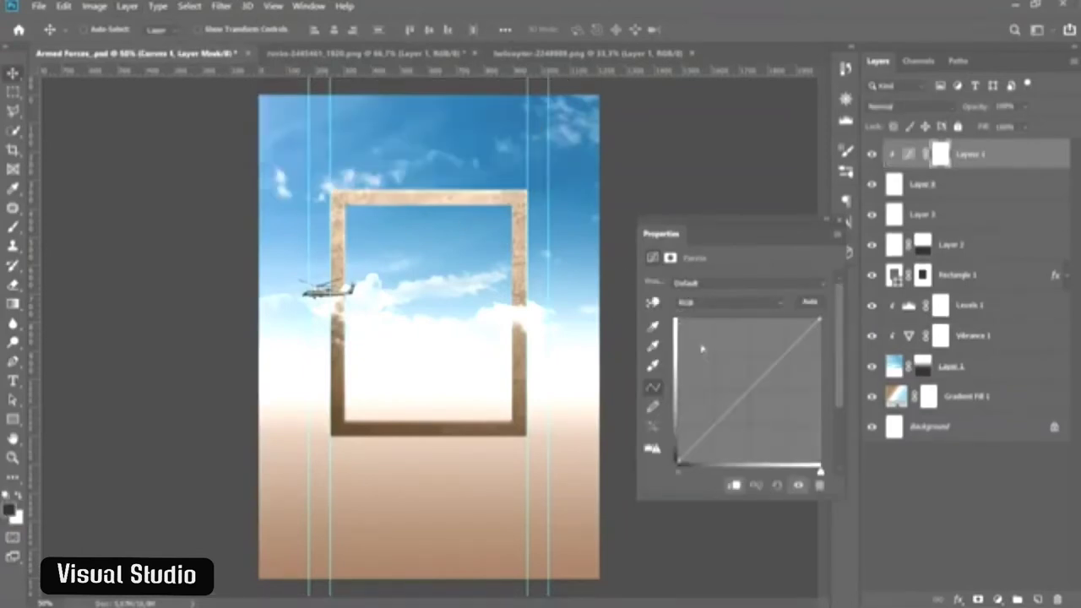
{"action": "left_click_drag", "start_coordinate": [678, 462], "coordinate": [676, 448]}
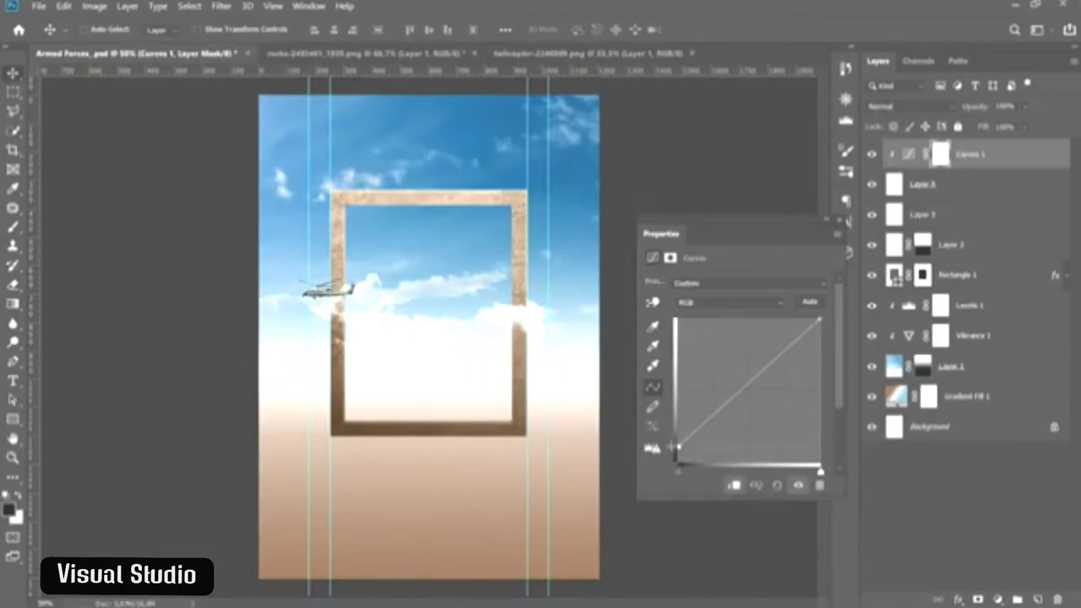
{"action": "left_click_drag", "start_coordinate": [821, 320], "coordinate": [824, 324]}
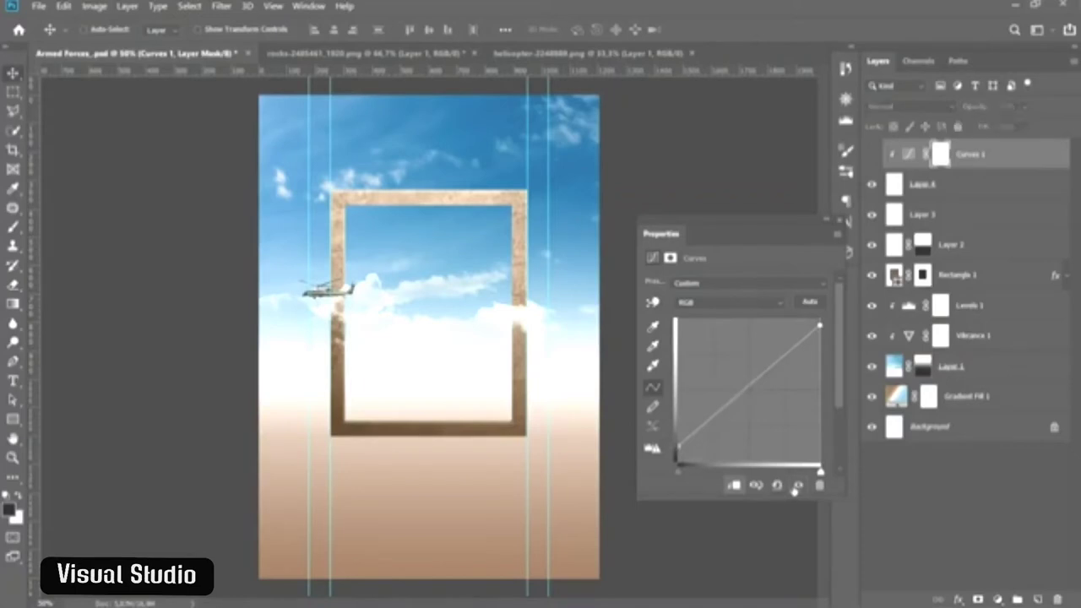
{"action": "left_click", "coordinate": [828, 234]}
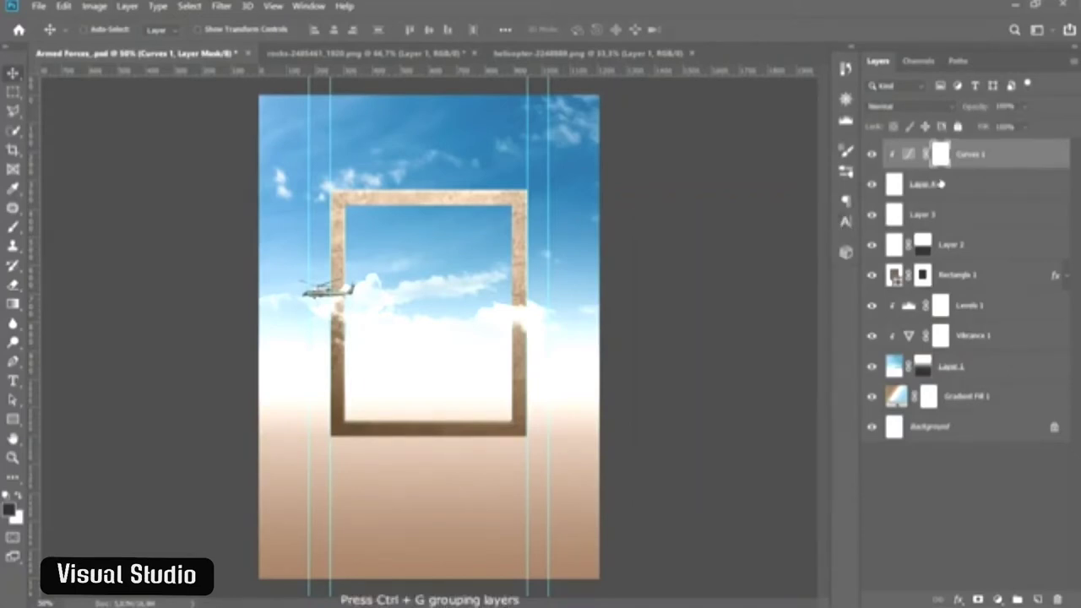
- Group the helicopter with Curves 1, duplicate it at ~75% on the frame's right, and close the helicopter file
{"action": "left_click", "coordinate": [941, 184], "text": "shift"}
{"action": "key", "text": "ctrl+g"}
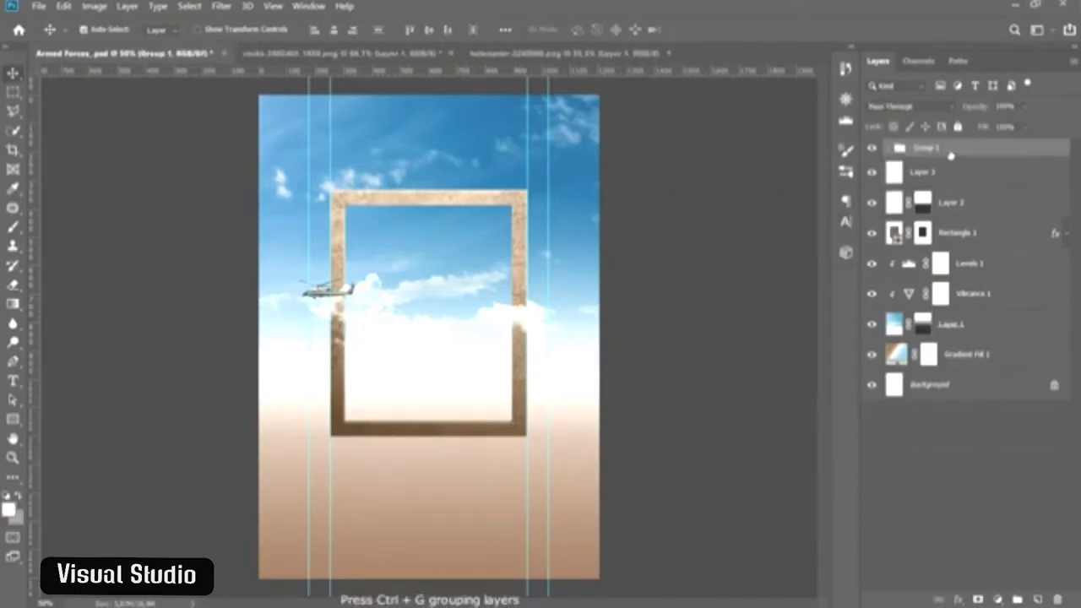
{"action": "key", "text": "ctrl+j"}
{"action": "left_click_drag", "start_coordinate": [400, 314], "coordinate": [561, 332]}
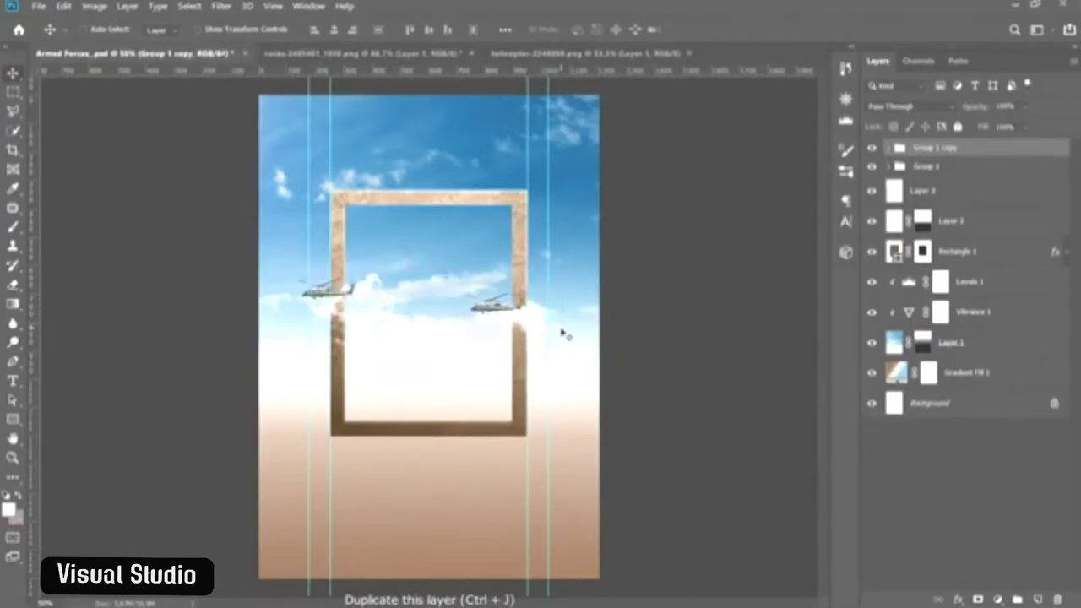
{"action": "key", "text": "ctrl+t"}
{"action": "mouse_move", "coordinate": [498, 264]}
{"action": "left_mouse_down"}
{"action": "mouse_move", "coordinate": [523, 311]}
{"action": "mouse_move", "coordinate": [519, 299]}
{"action": "left_mouse_up"}
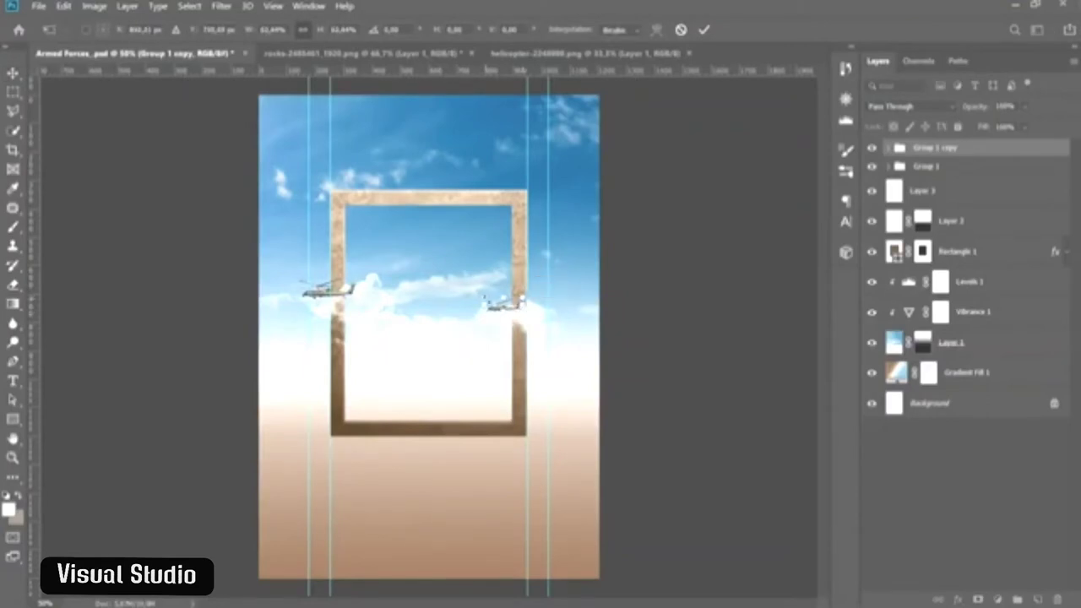
{"action": "key", "text": "Return"}
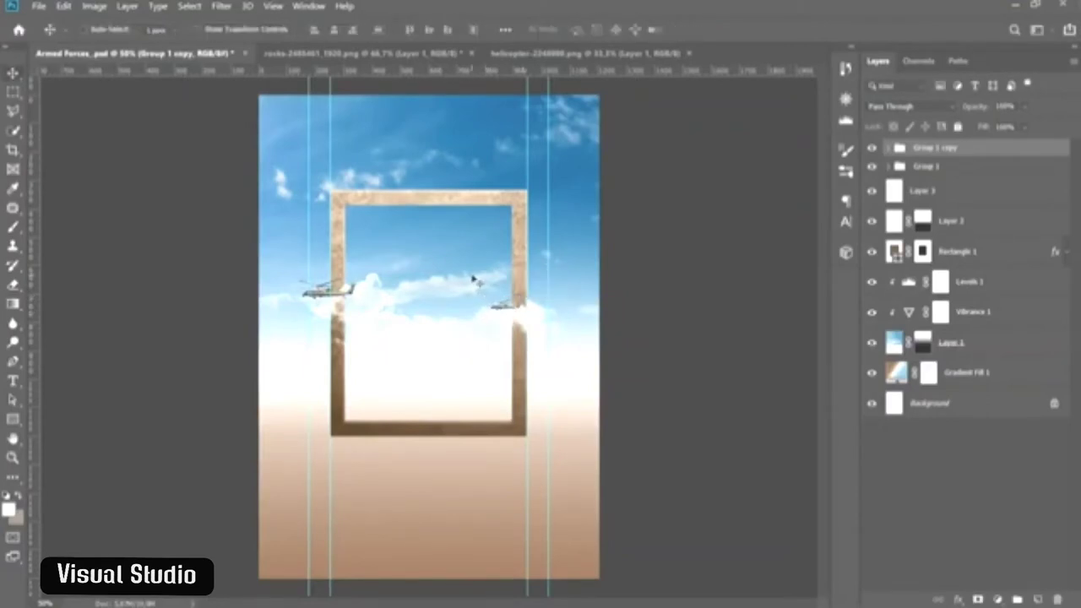
{"action": "left_click", "coordinate": [688, 54]}
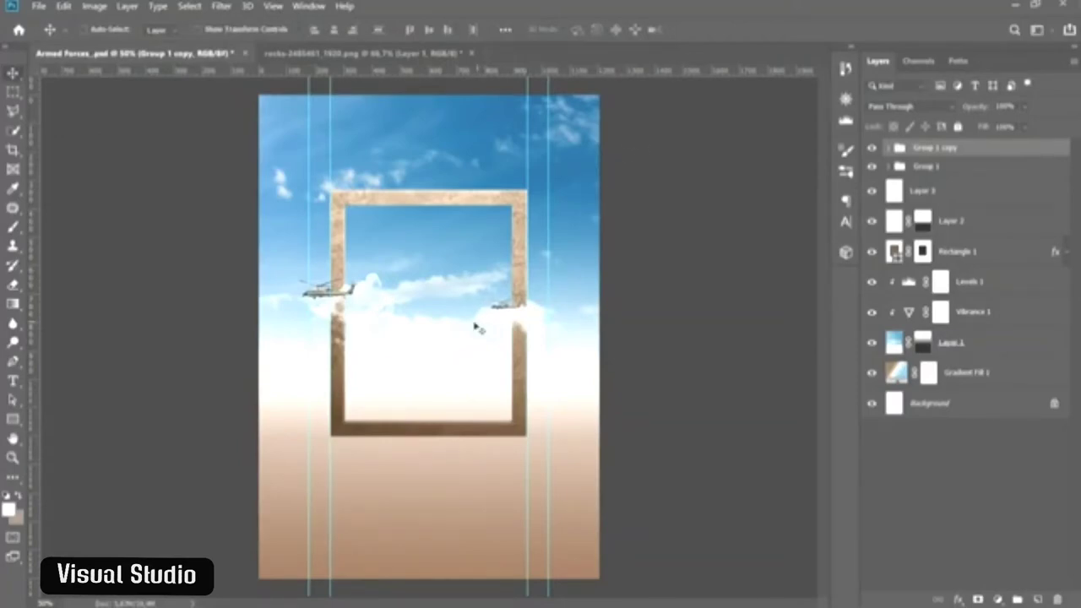
{"action": "left_click", "coordinate": [388, 56]}
- Bring the rock into the poster over the frame's lower part, closing the rocks file unsaved
{"action": "left_click_drag", "start_coordinate": [422, 338], "coordinate": [447, 331]}
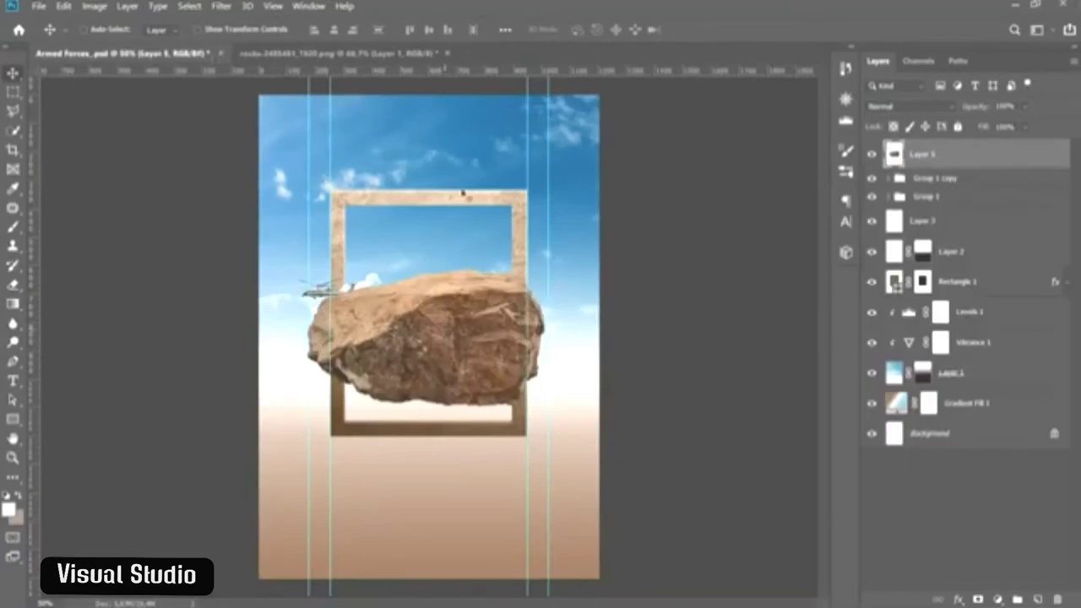
{"action": "left_click", "coordinate": [447, 53]}
{"action": "left_click", "coordinate": [549, 244]}
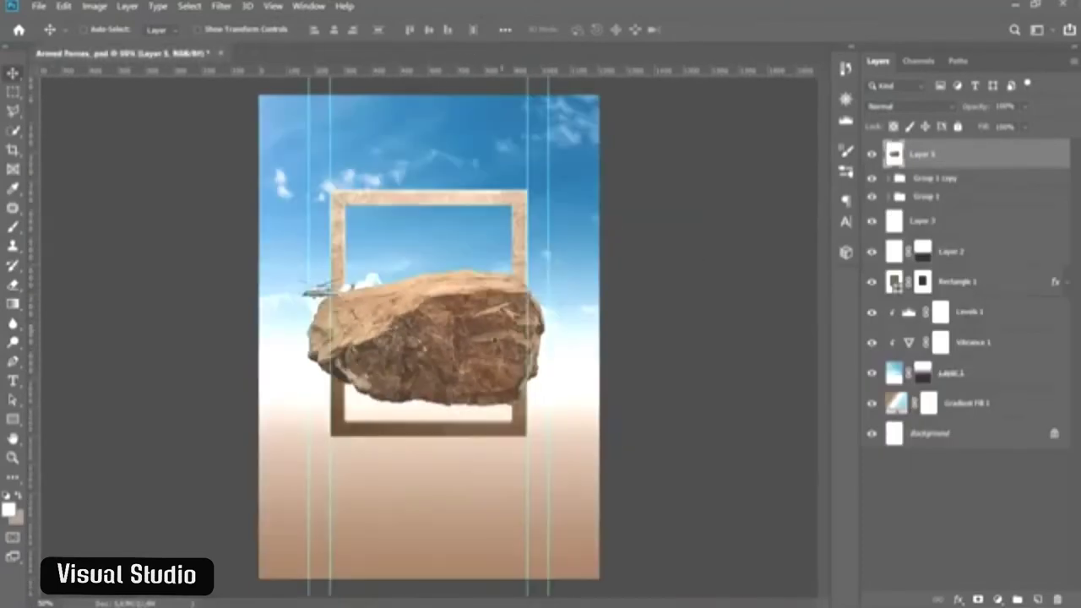
{"action": "left_click_drag", "start_coordinate": [498, 342], "coordinate": [499, 376]}
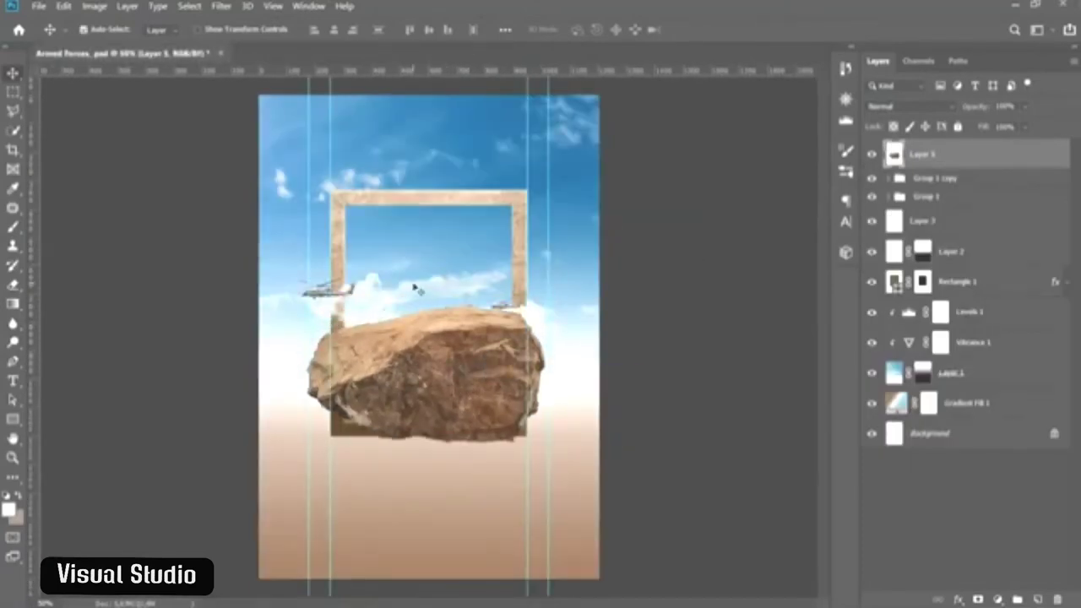
- Scale the rock to about 98%, nudge it slightly lower, and save the poster
{"action": "key", "text": "ctrl+t"}
{"action": "left_click", "coordinate": [273, 30]}
{"action": "key", "text": "Down"}
{"action": "key", "text": "Down"}
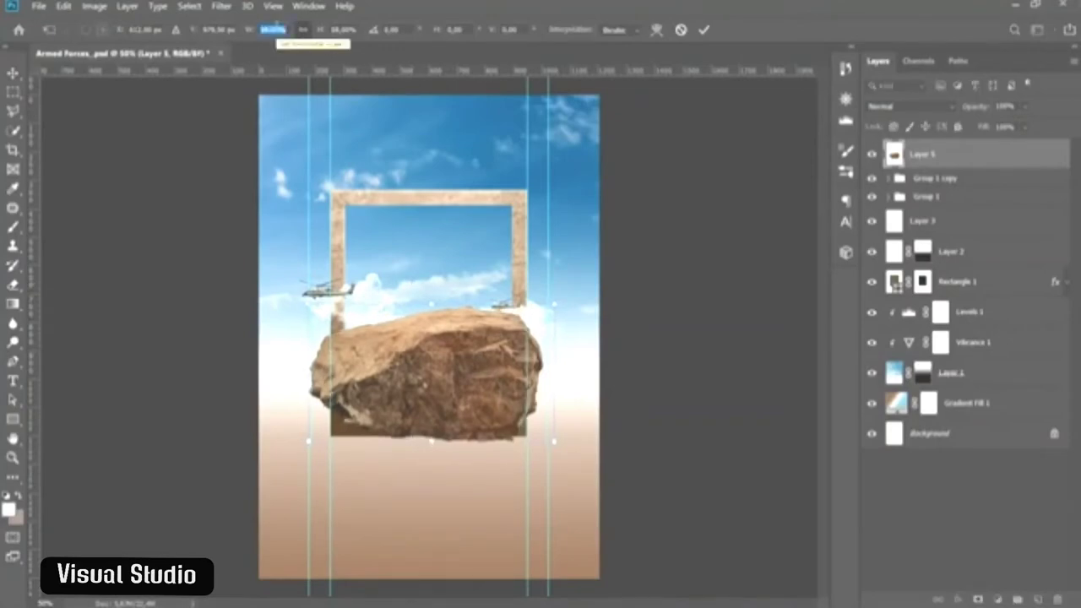
{"action": "key", "text": "Down"}
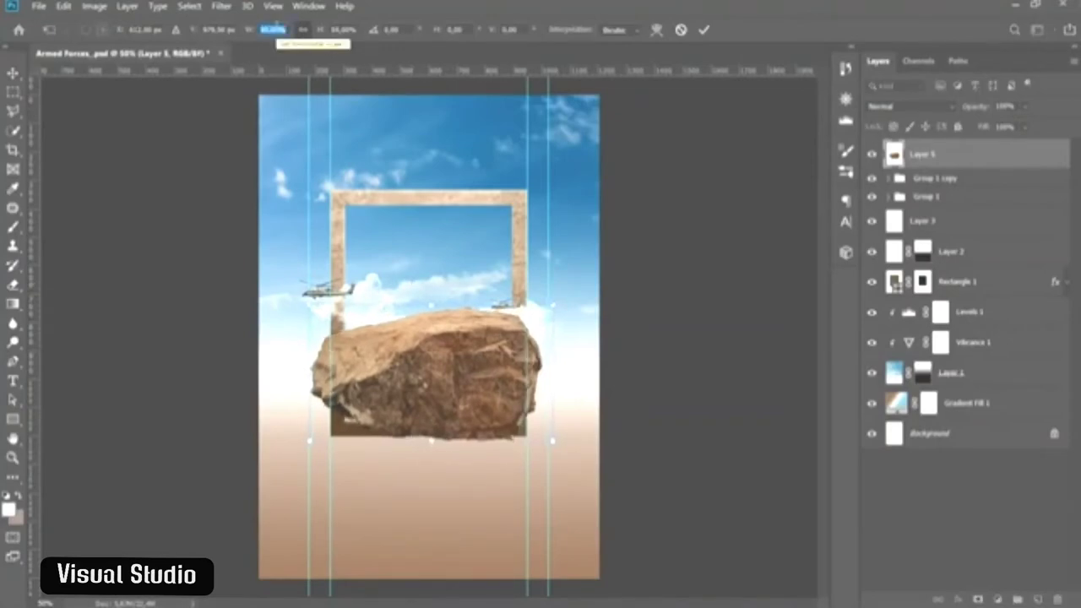
{"action": "key", "text": "Up"}
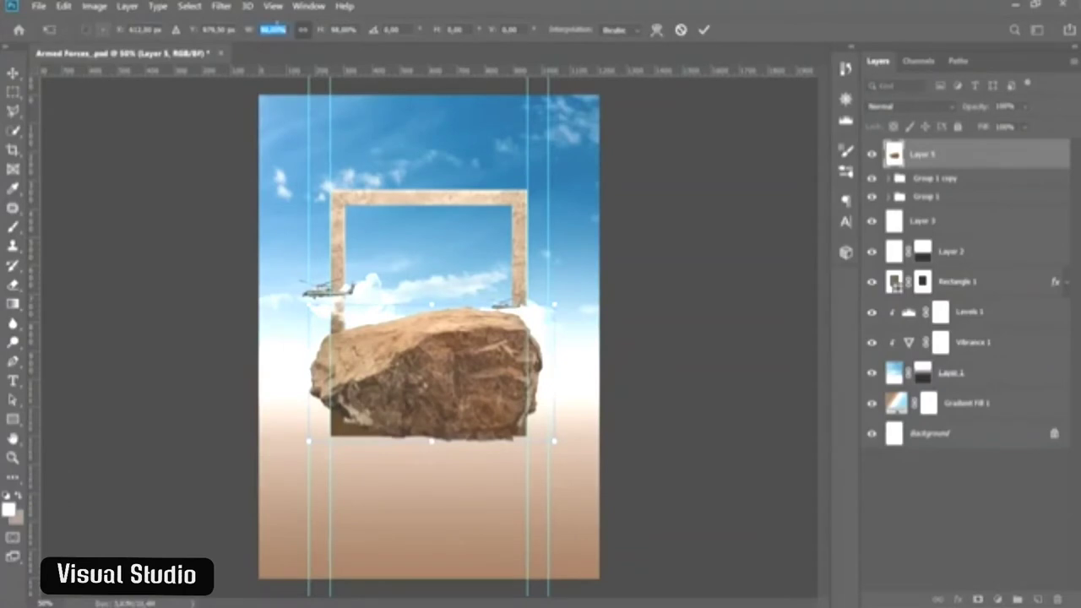
{"action": "key", "text": "Return"}
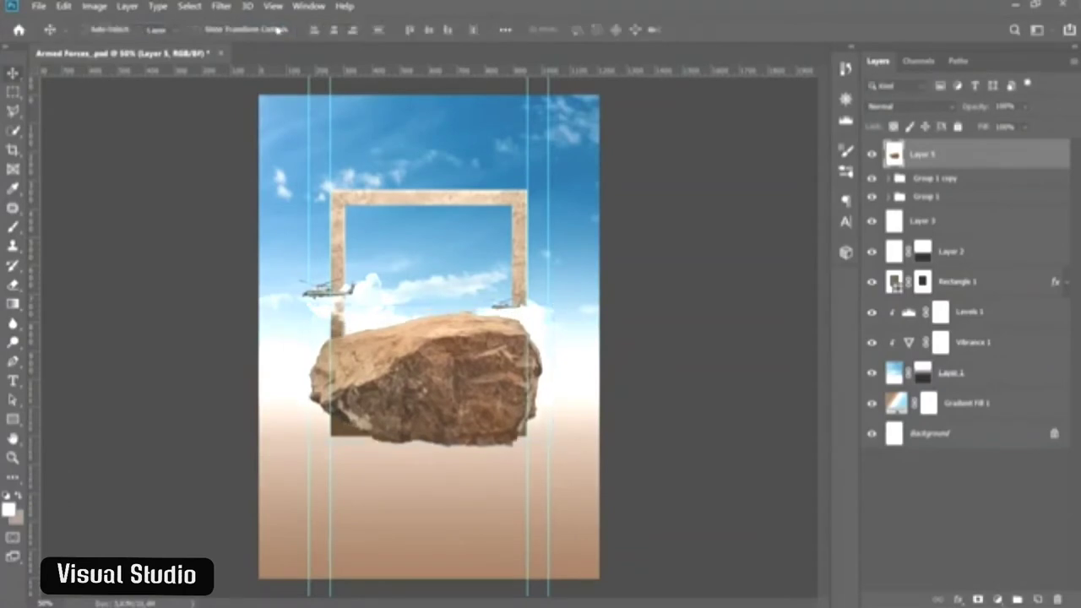
{"action": "key", "text": "shift+Down"}
{"action": "key", "text": "shift+Down"}
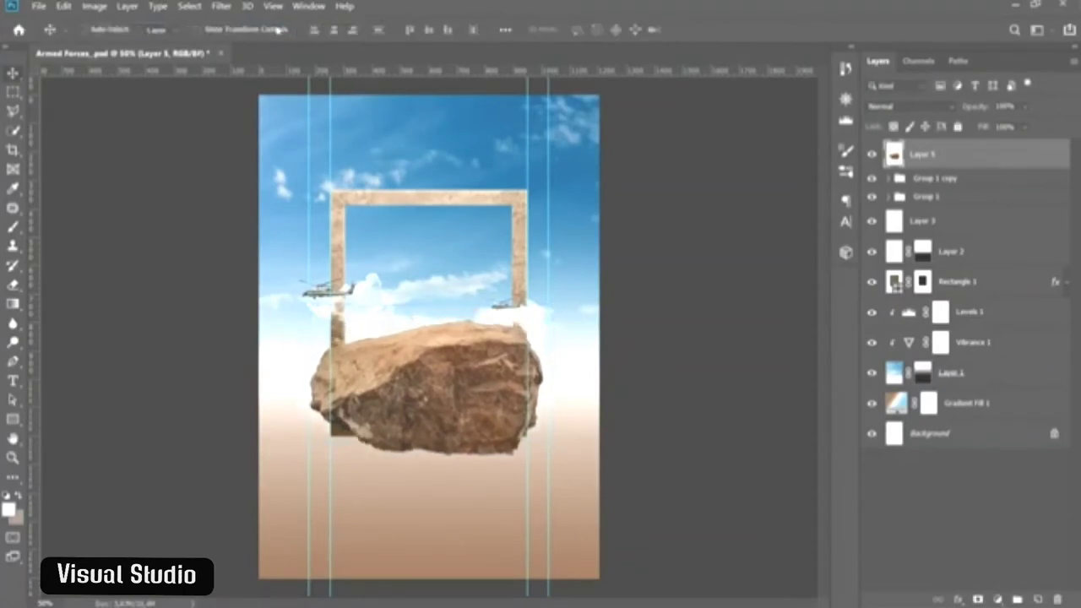
{"action": "key", "text": "shift+Down"}
{"action": "key", "text": "shift+Down"}
{"action": "key", "text": "shift+Down"}
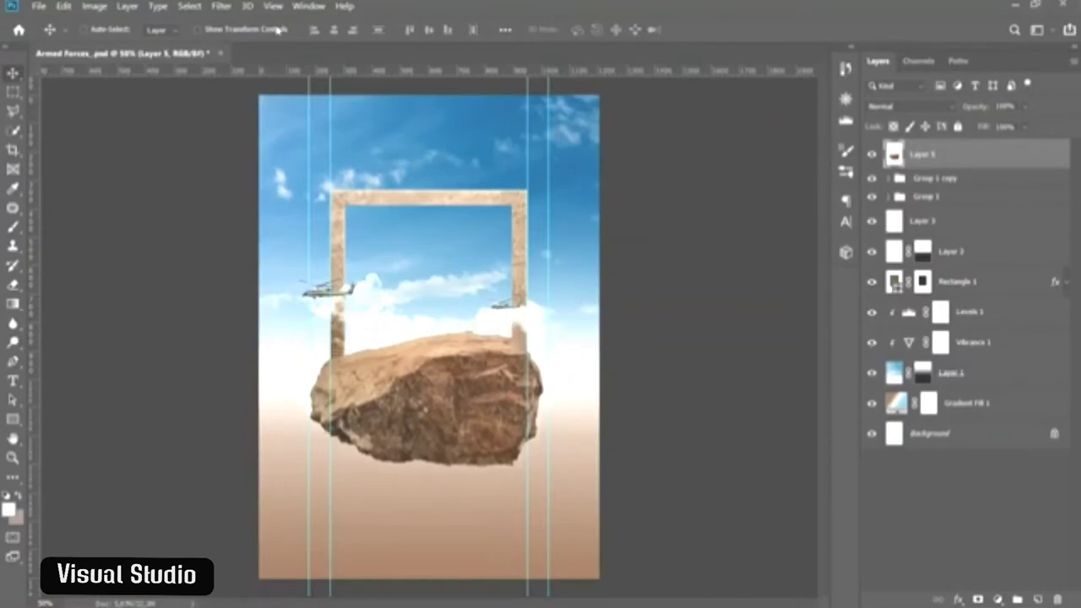
{"action": "key", "text": "ctrl+s"}
- Add Layer 6 clipped to the rock, filled with 50% gray, in Overlay blend mode
{"action": "left_click", "coordinate": [1037, 598]}
{"action": "left_click", "coordinate": [969, 168], "text": "alt"}
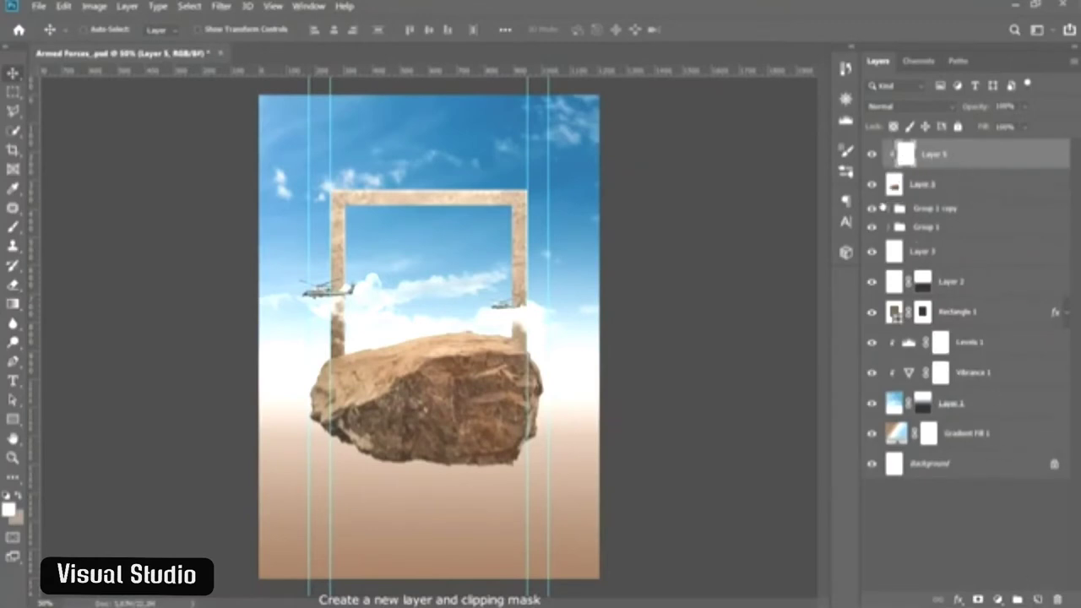
{"action": "left_click", "coordinate": [65, 9]}
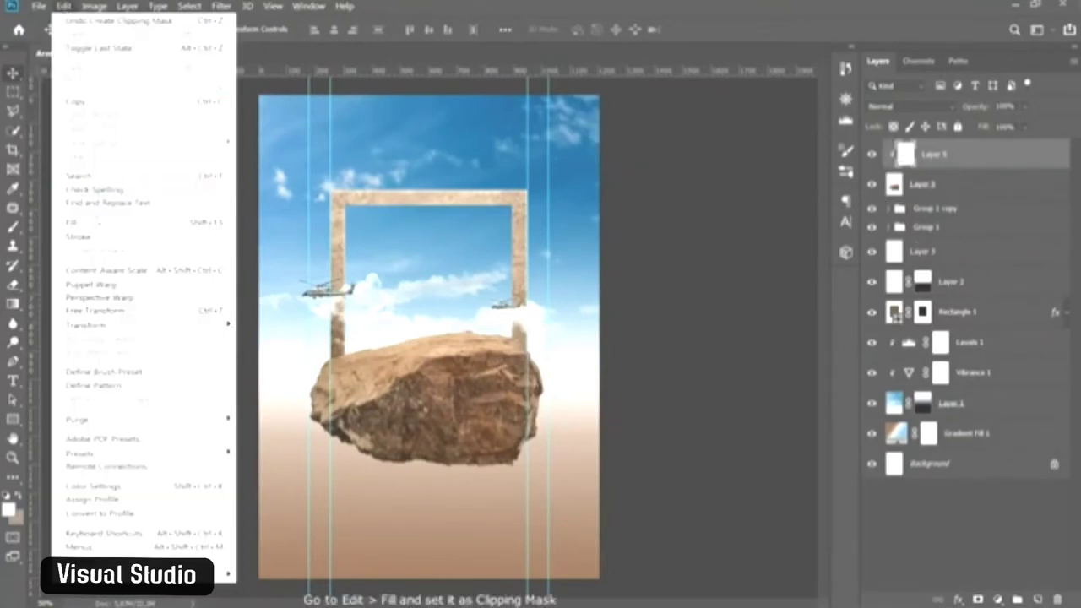
{"action": "left_click", "coordinate": [96, 223]}
{"action": "left_click", "coordinate": [420, 99]}
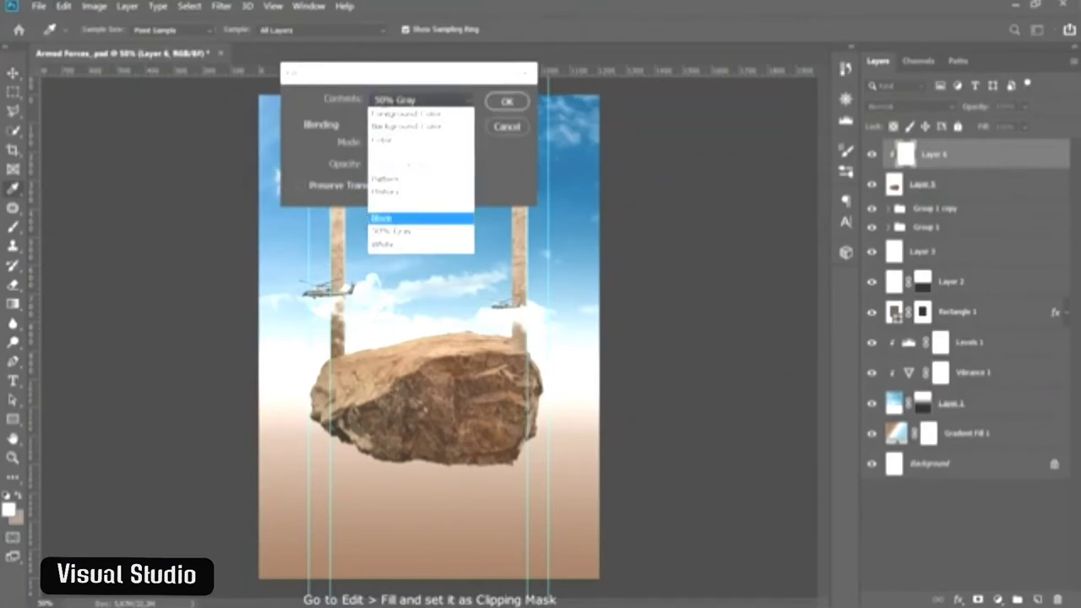
{"action": "left_click", "coordinate": [393, 231]}
{"action": "left_click", "coordinate": [414, 142]}
{"action": "left_click", "coordinate": [409, 378]}
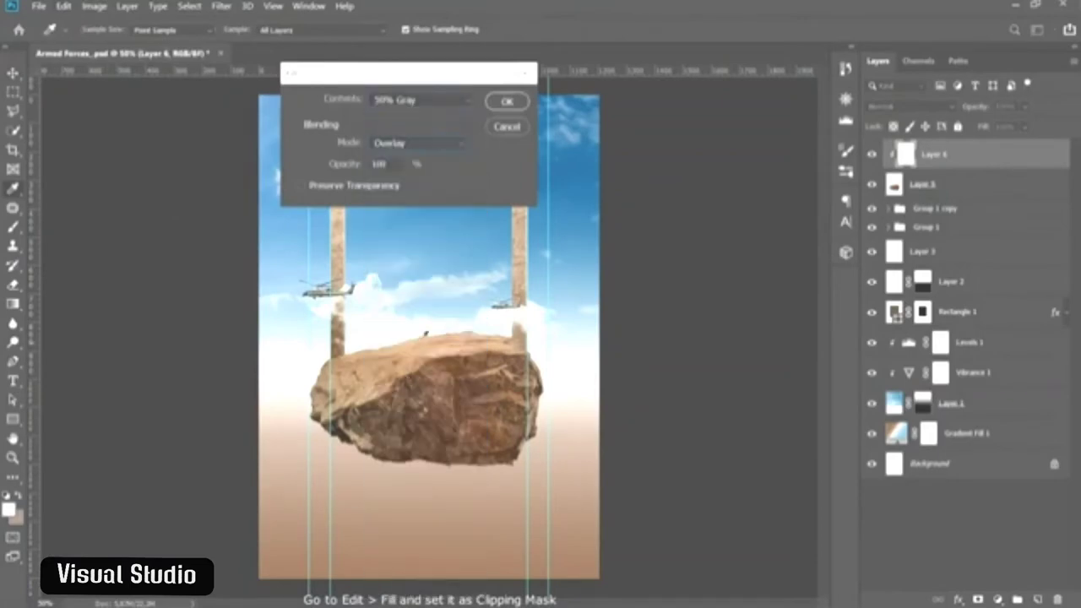
{"action": "left_click", "coordinate": [507, 101]}
{"action": "left_click", "coordinate": [907, 106]}
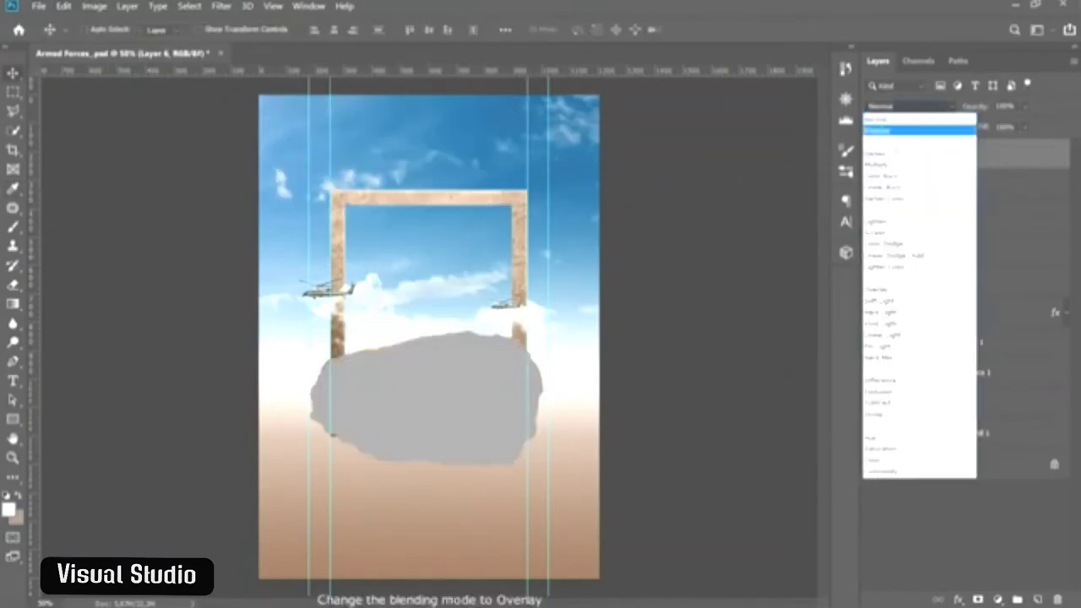
{"action": "left_click", "coordinate": [883, 288]}
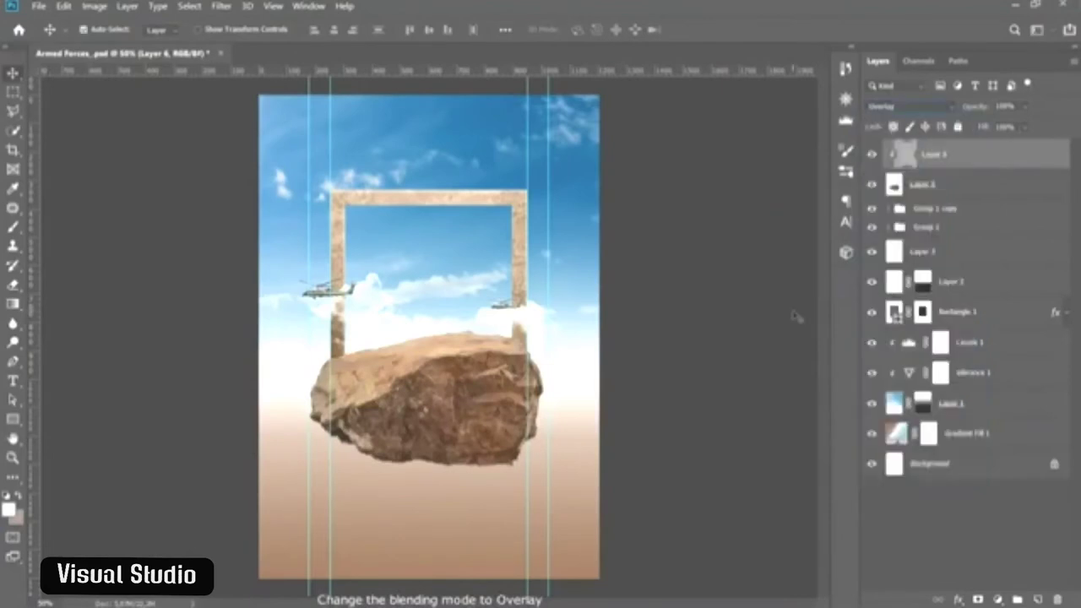
{"action": "key", "text": "ctrl+minus"}
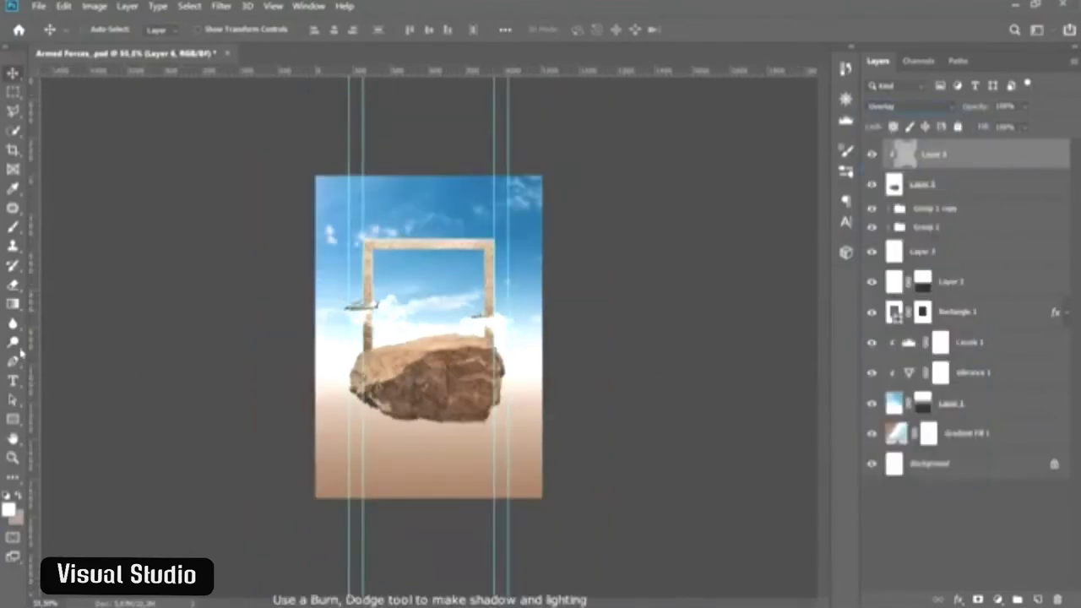
- Burn the rock's lower-left area darker, with burn strength reduced to 34%
{"action": "left_click", "coordinate": [13, 342]}
{"action": "left_click", "coordinate": [93, 356]}
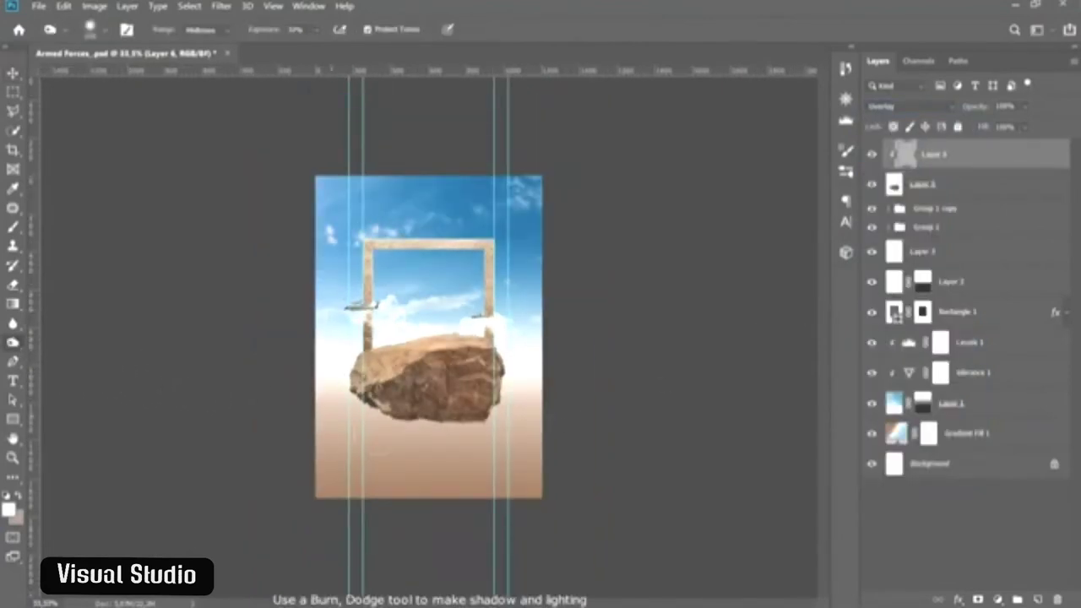
{"action": "key", "text": "ctrl+plus"}
{"action": "mouse_move", "coordinate": [380, 446]}
{"action": "left_mouse_down"}
{"action": "mouse_move", "coordinate": [291, 442]}
{"action": "mouse_move", "coordinate": [366, 429]}
{"action": "left_mouse_up"}
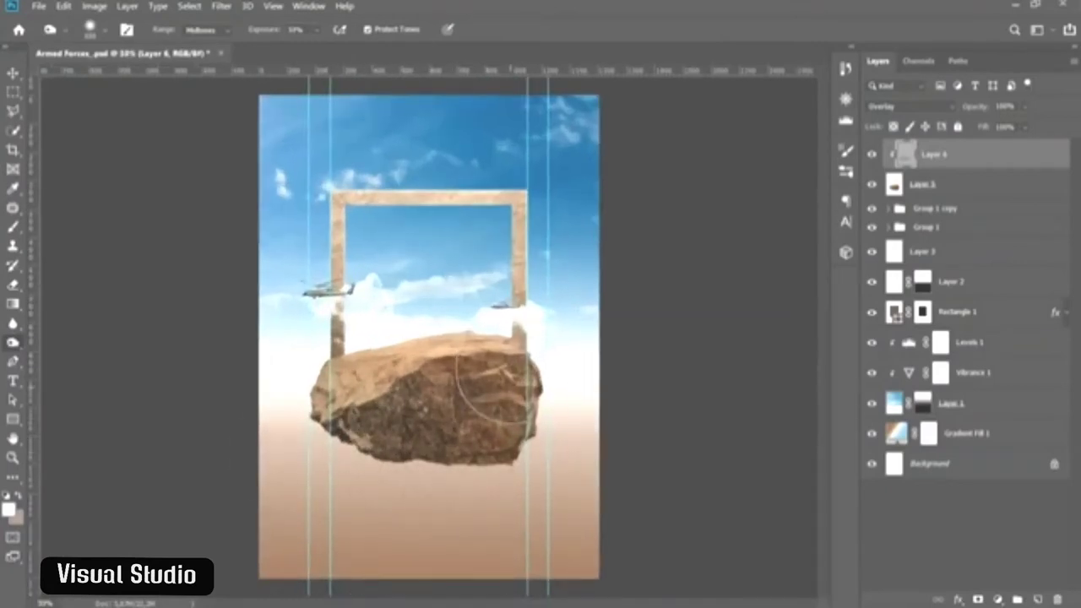
{"action": "right_click", "coordinate": [484, 279]}
{"action": "key", "text": "Escape"}
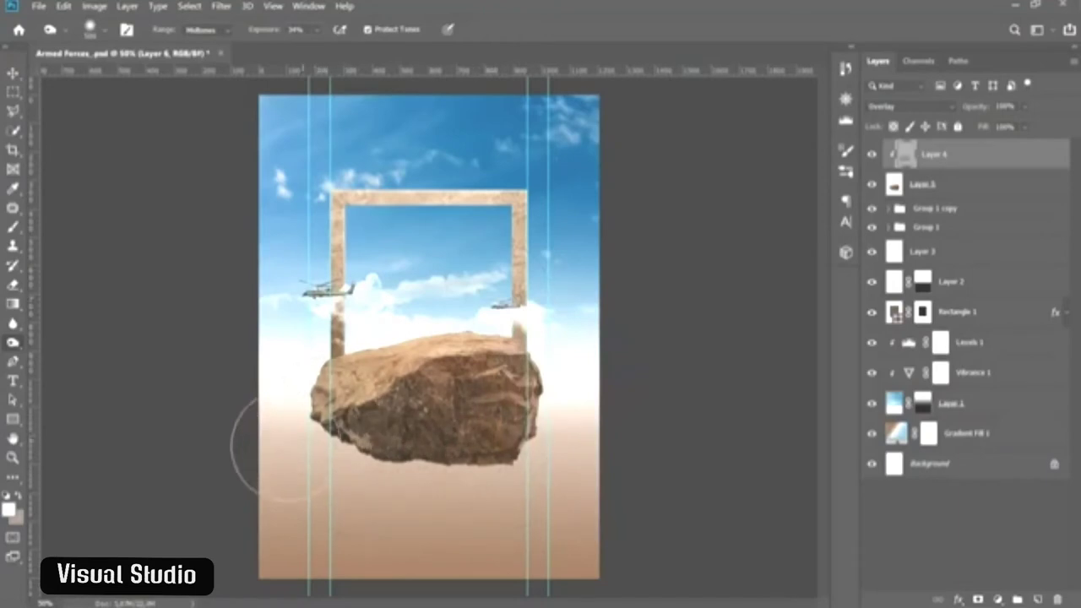
- Switch to the Dodge tool and resize its brush for lightening the rock
{"action": "right_click", "coordinate": [26, 345]}
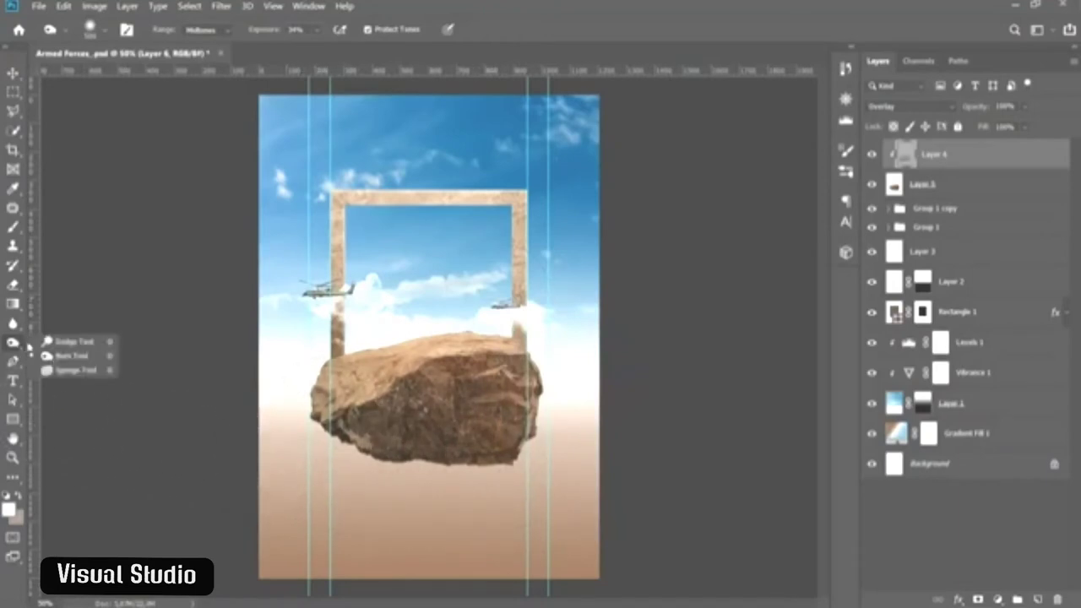
{"action": "left_click", "coordinate": [71, 341]}
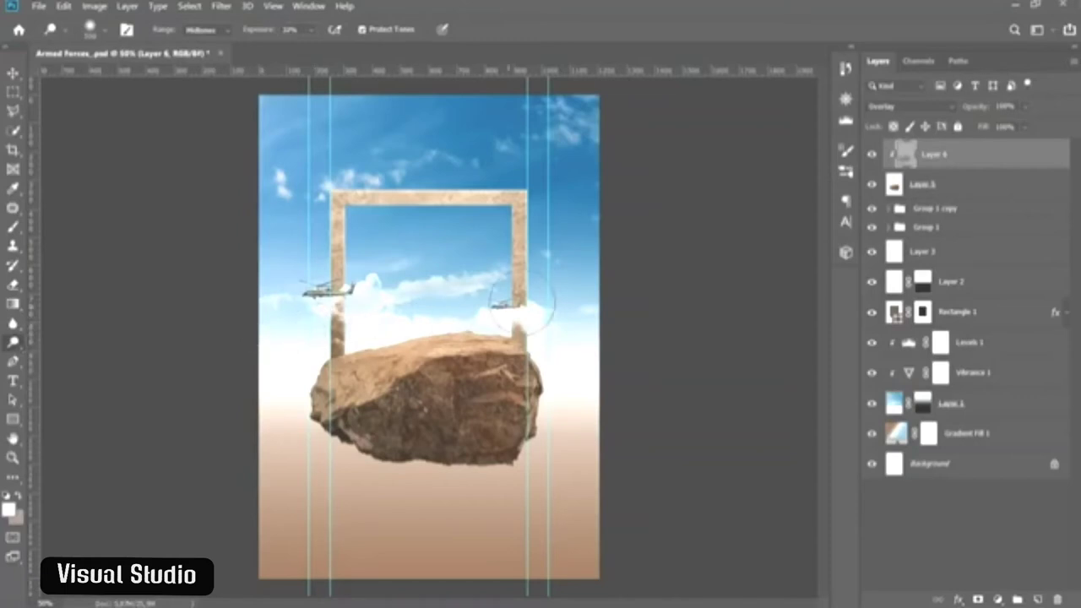
{"action": "key", "text": "bracketright"}
{"action": "key", "text": "bracketright"}
{"action": "key", "text": "bracketright"}
{"action": "key", "text": "bracketleft"}
{"action": "key", "text": "bracketleft"}
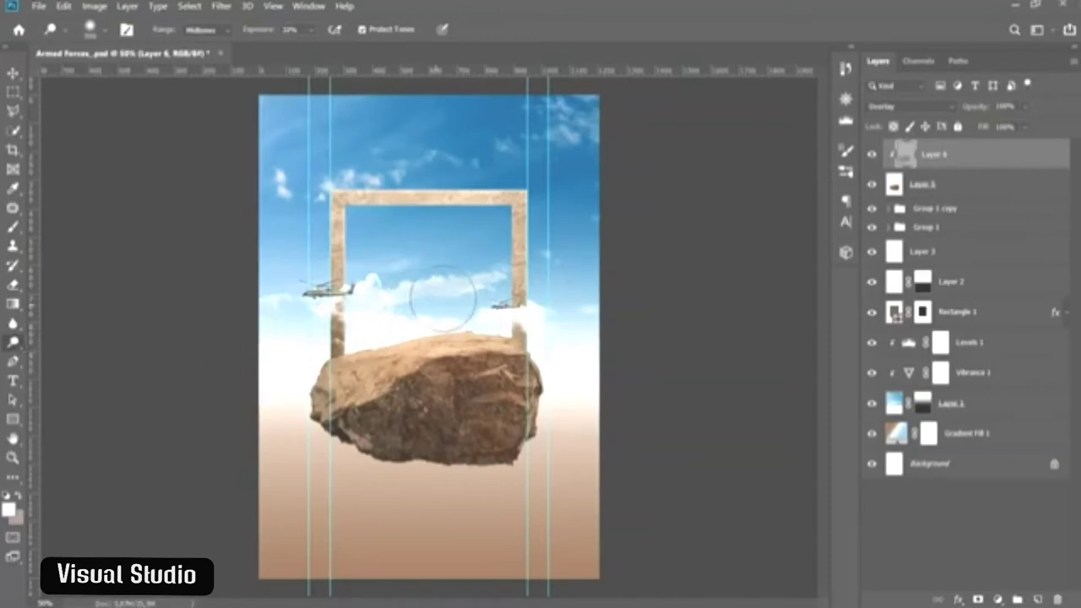
{"action": "key", "text": "bracketleft"}
{"action": "key", "text": "bracketleft"}
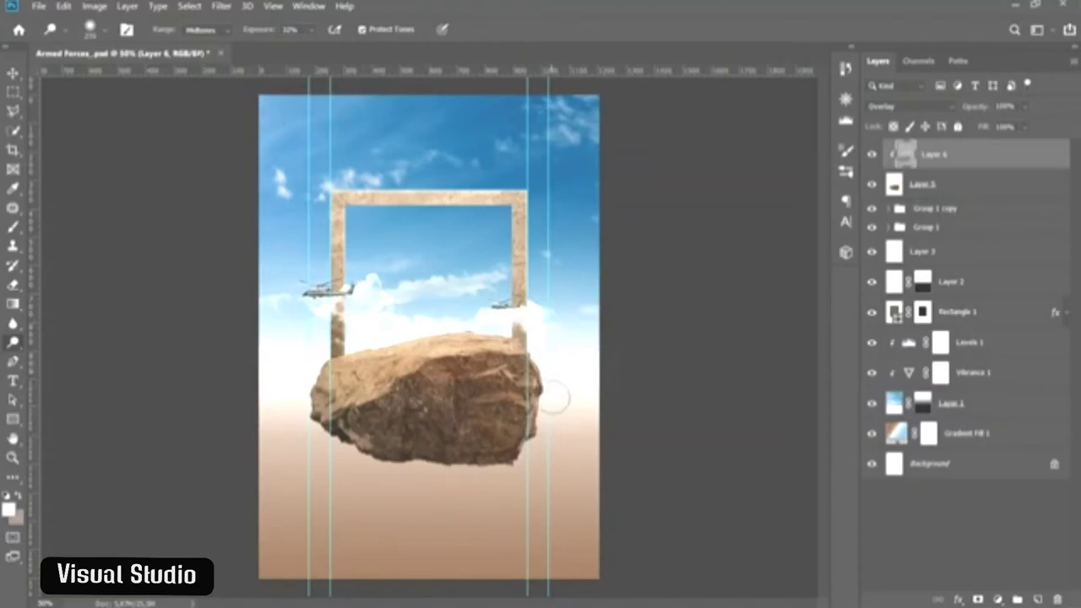
- Add a Curves 2 adjustment layer clipped to the rock's gray overlay layer
{"action": "key", "text": "v"}
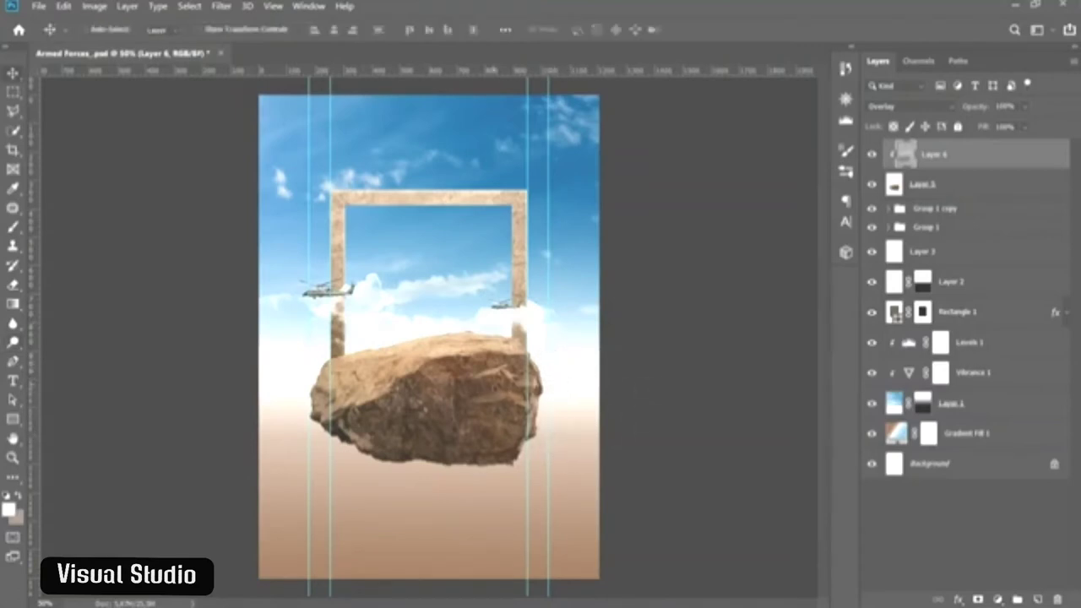
{"action": "left_click", "coordinate": [127, 6]}
{"action": "mouse_move", "coordinate": [159, 190]}
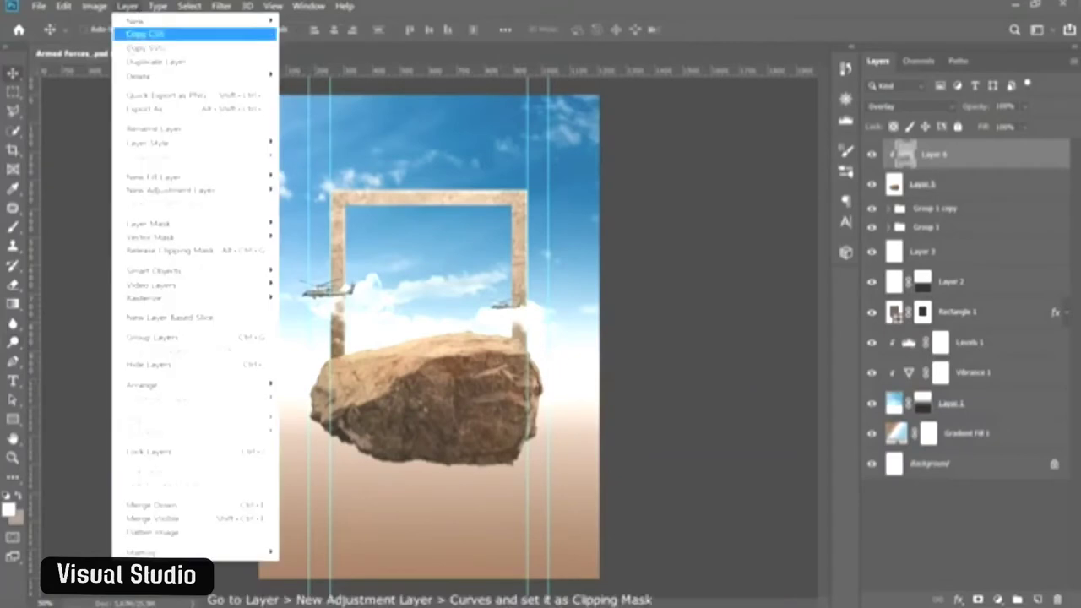
{"action": "left_click", "coordinate": [350, 221]}
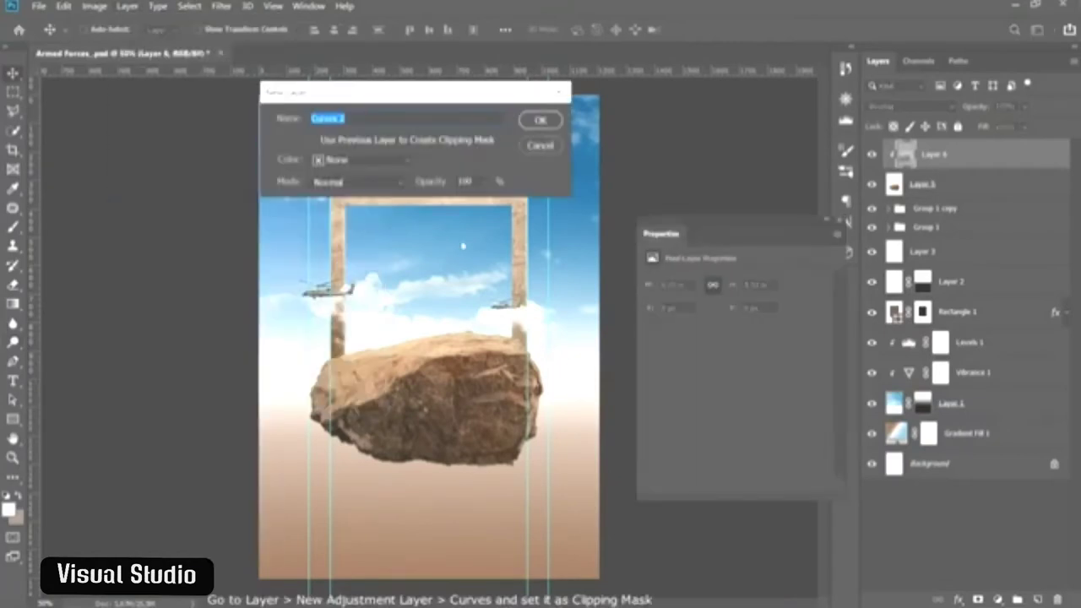
{"action": "left_click", "coordinate": [356, 141]}
{"action": "left_click", "coordinate": [540, 120]}
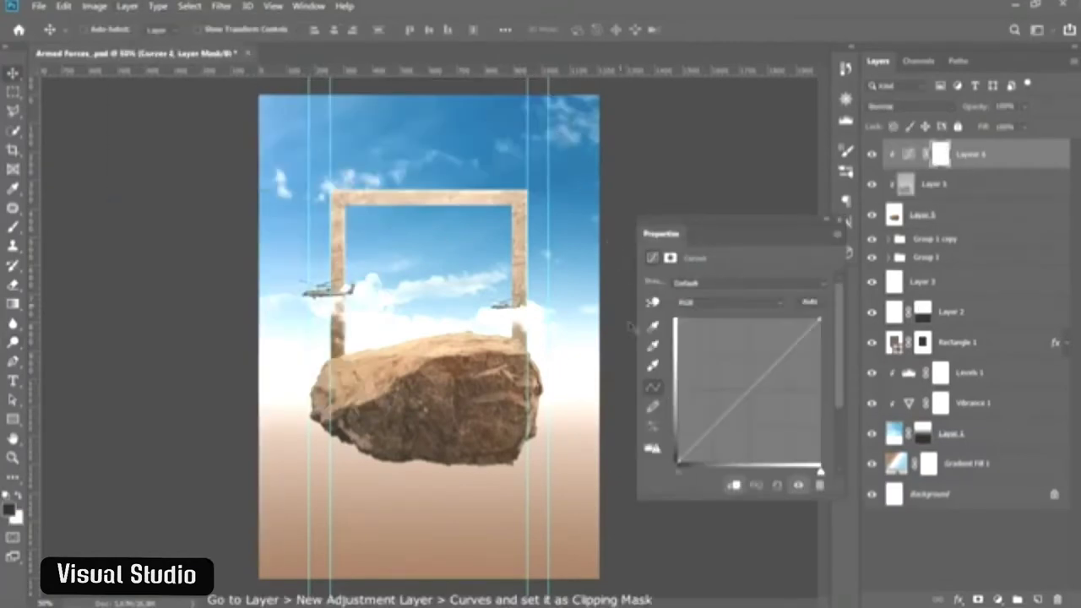
- Raise the curve's black point and nudge a midpoint slightly down to lift shadows
{"action": "left_click_drag", "start_coordinate": [679, 461], "coordinate": [677, 453]}
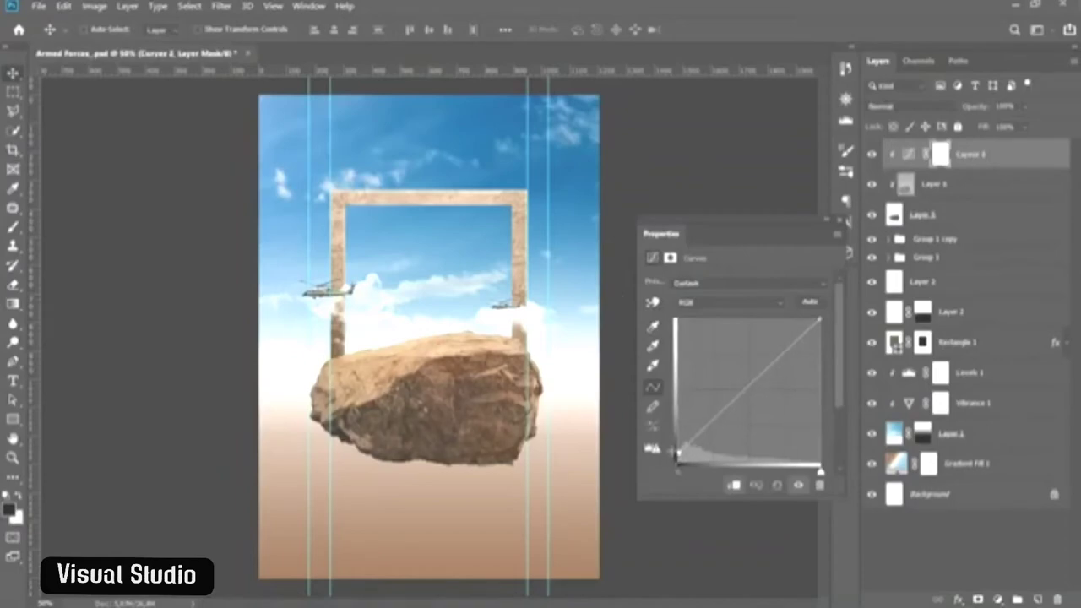
{"action": "left_click", "coordinate": [751, 389]}
{"action": "left_click_drag", "start_coordinate": [750, 389], "coordinate": [753, 390]}
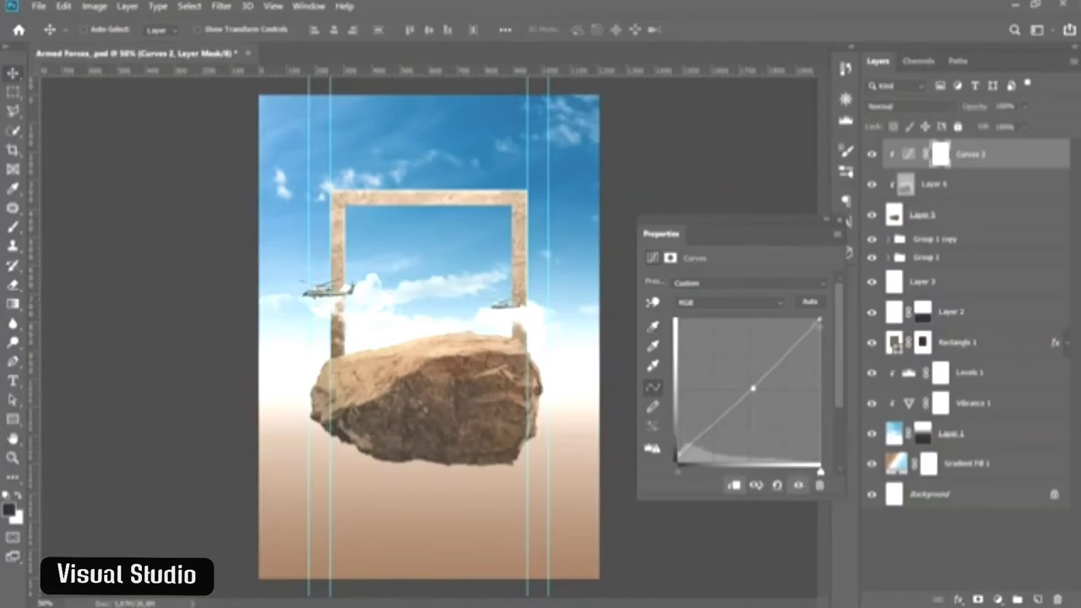
{"action": "left_click", "coordinate": [840, 224]}
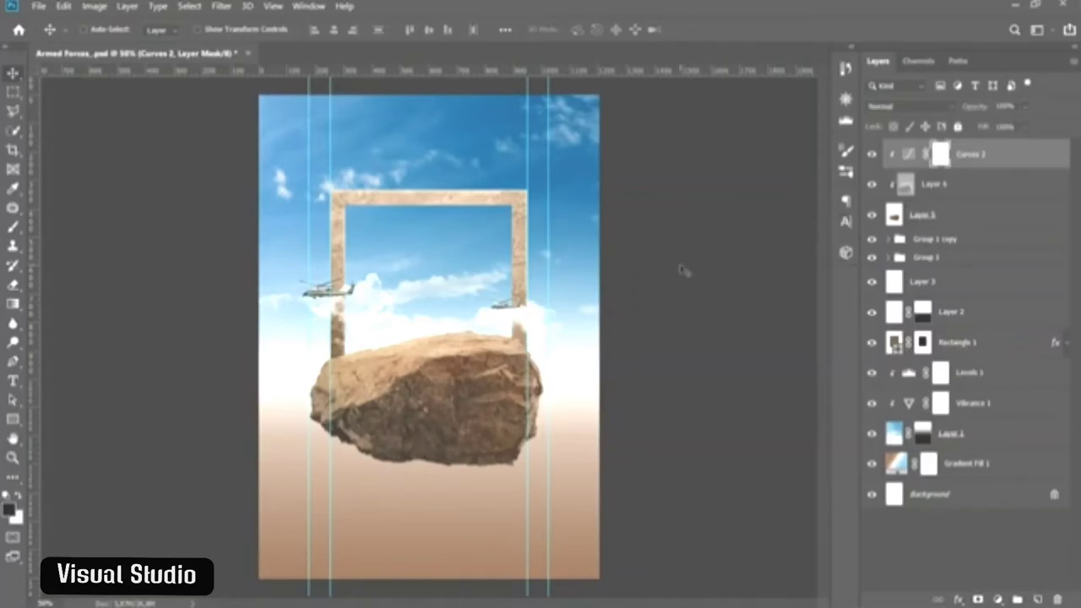
- Show the grid over the canvas and zoom in on the area below the rock
{"action": "scroll", "coordinate": [489, 485], "scroll_direction": "up", "scroll_amount": 1}
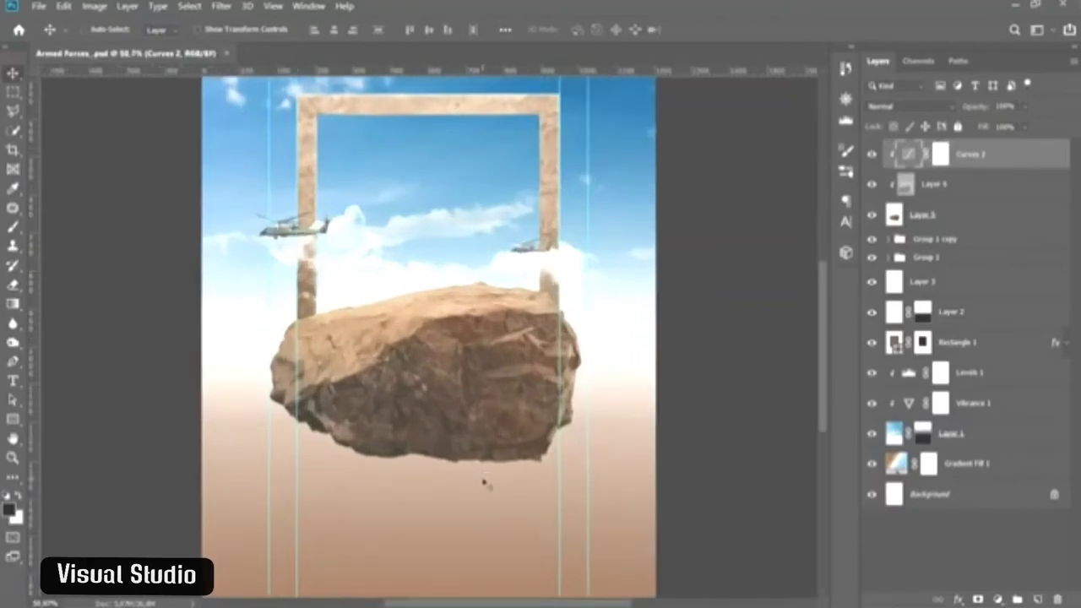
{"action": "scroll", "coordinate": [484, 480], "scroll_direction": "down", "scroll_amount": 2}
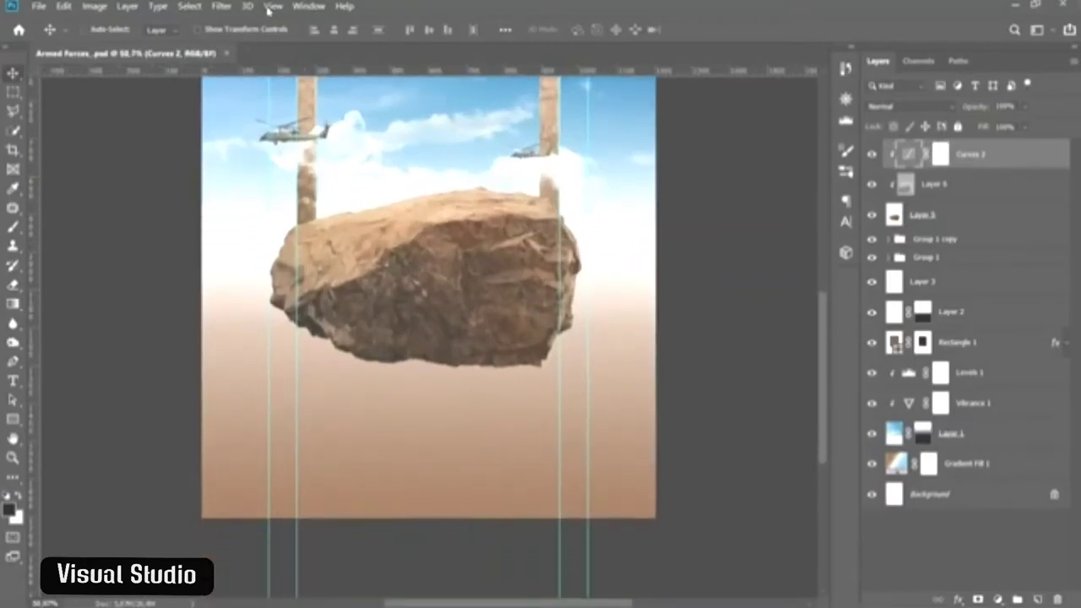
{"action": "left_click", "coordinate": [272, 6]}
{"action": "mouse_move", "coordinate": [331, 257]}
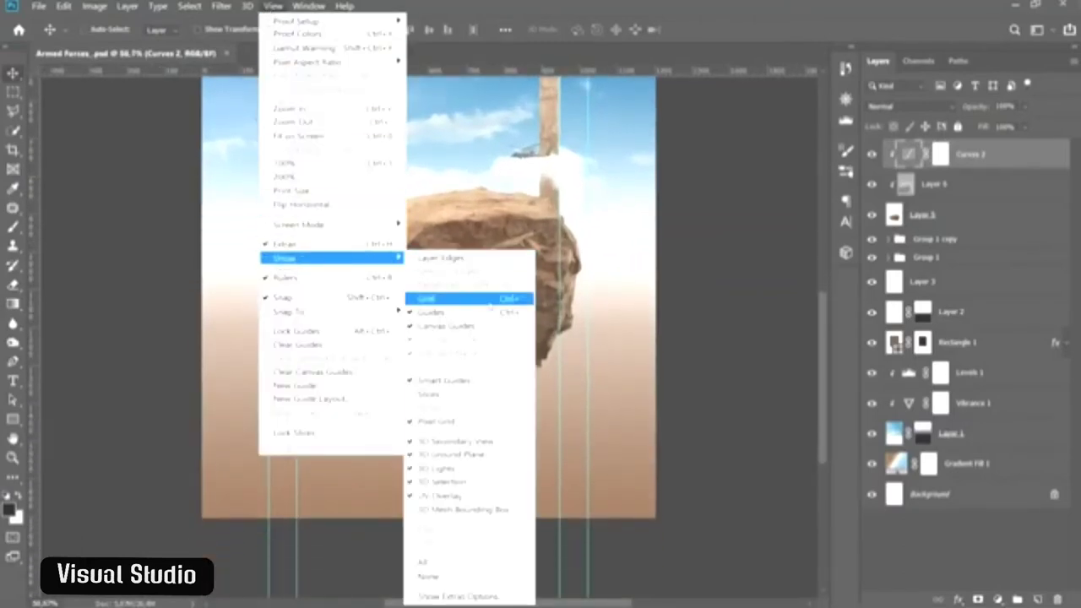
{"action": "left_click", "coordinate": [490, 299]}
{"action": "scroll", "coordinate": [493, 413], "scroll_direction": "up", "scroll_amount": 1}
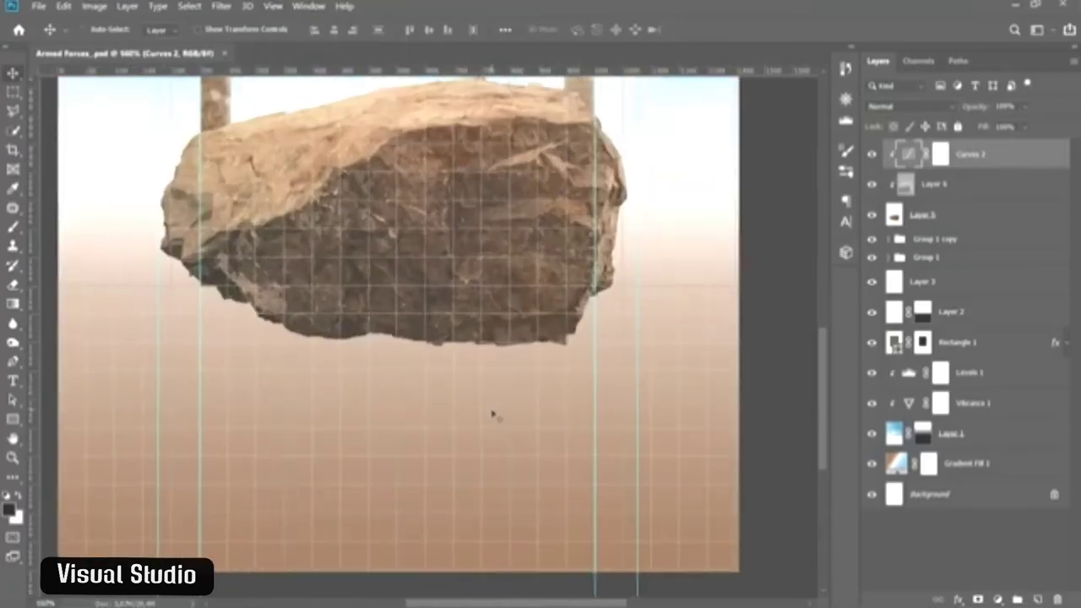
{"action": "scroll", "coordinate": [493, 414], "scroll_direction": "down", "scroll_amount": 1}
{"action": "scroll", "coordinate": [492, 414], "scroll_direction": "down", "scroll_amount": 1}
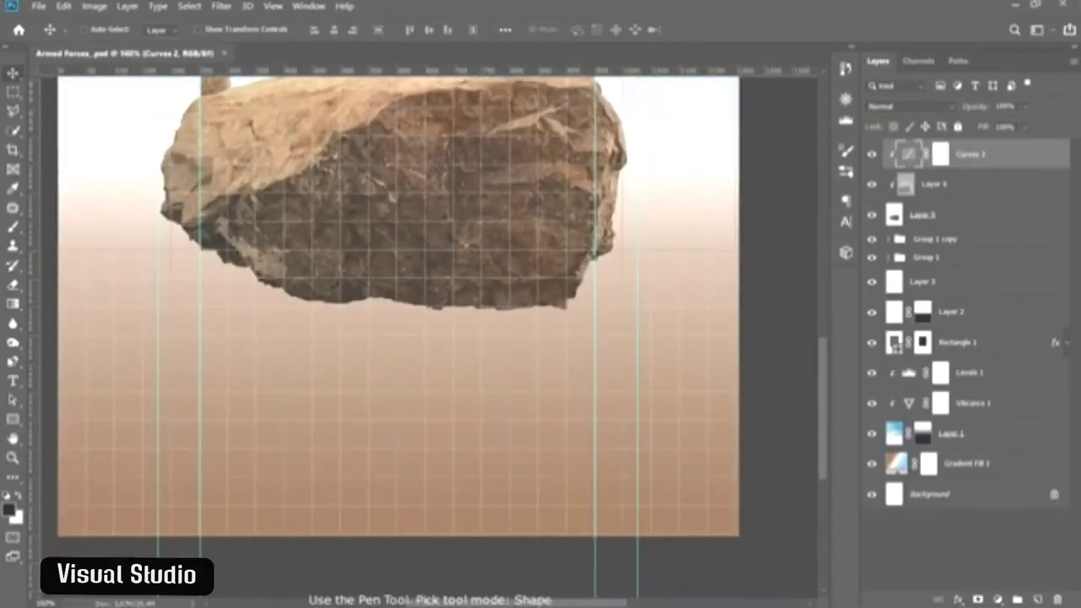
{"action": "right_click", "coordinate": [13, 361]}
- Draw the slab's top face as a four-corner Pen shape in Shape mode
{"action": "left_click", "coordinate": [59, 365]}
{"action": "left_click", "coordinate": [129, 30]}
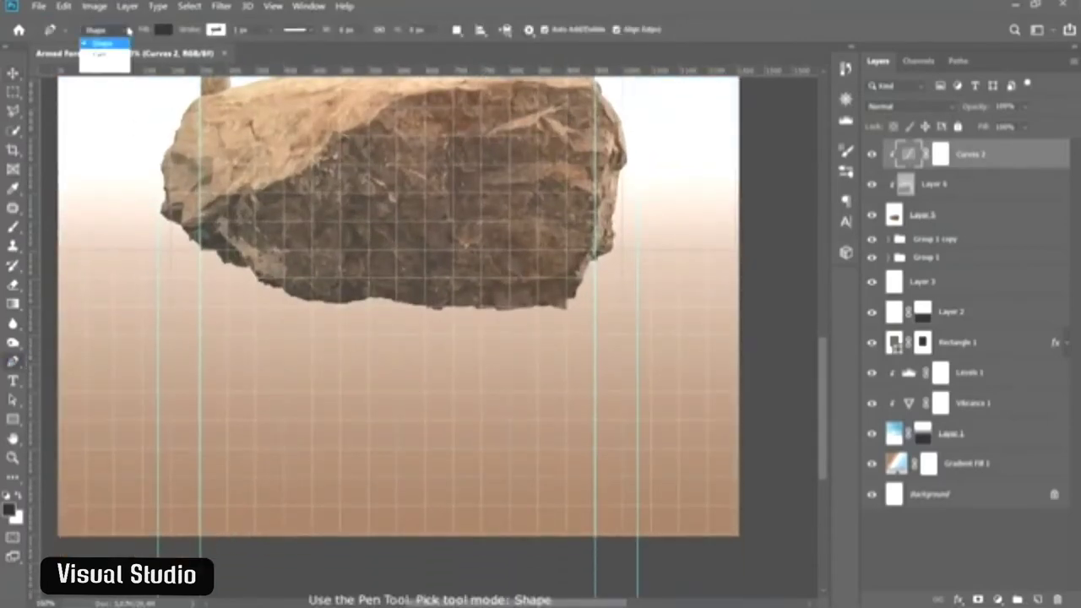
{"action": "left_click", "coordinate": [110, 43]}
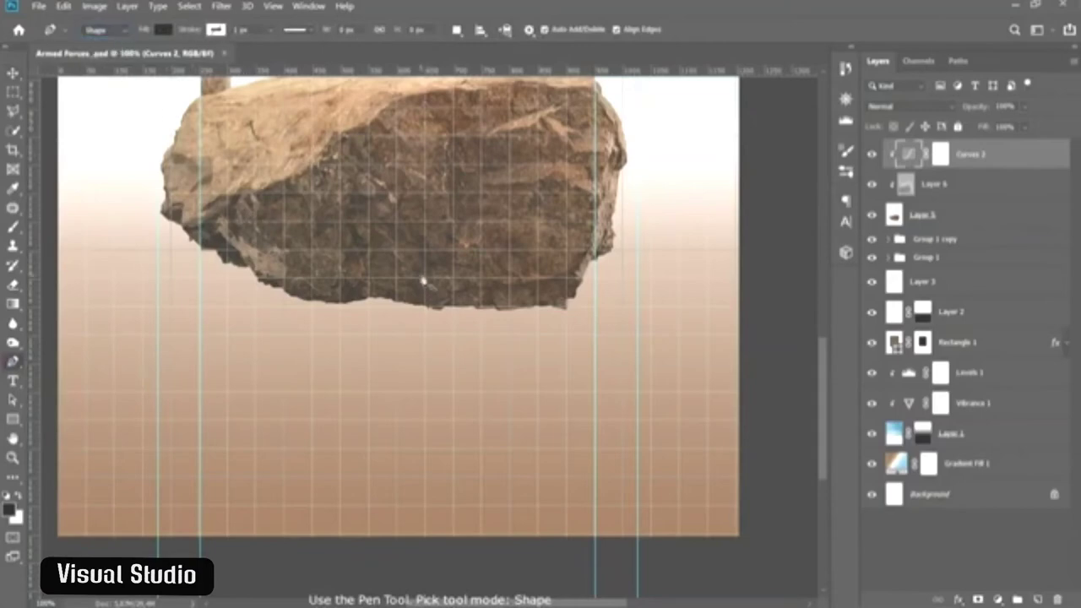
{"action": "left_click", "coordinate": [340, 222]}
{"action": "left_click", "coordinate": [171, 278]}
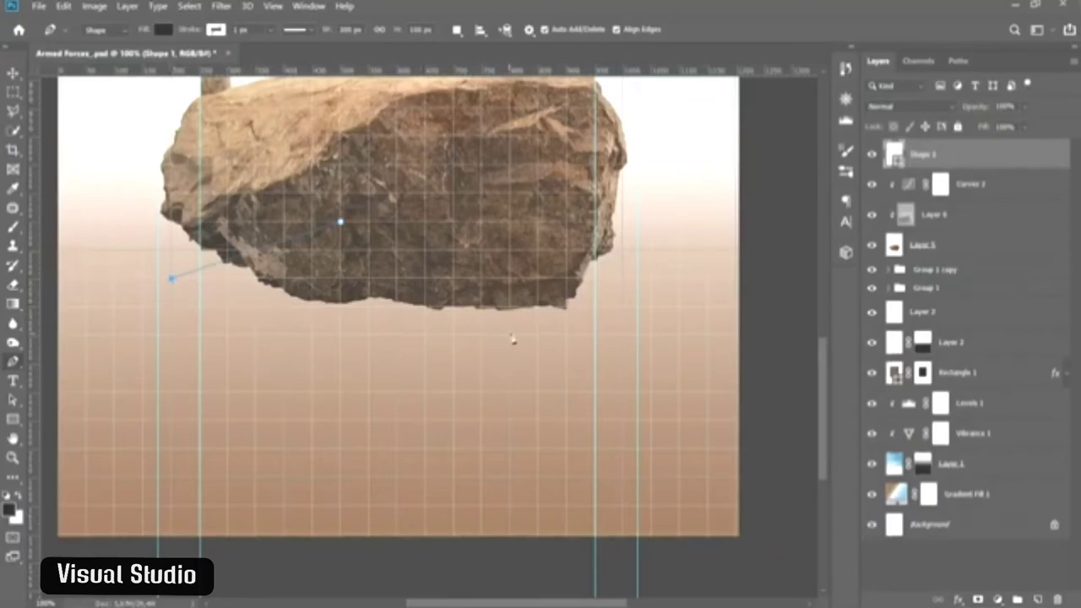
{"action": "left_click", "coordinate": [482, 309]}
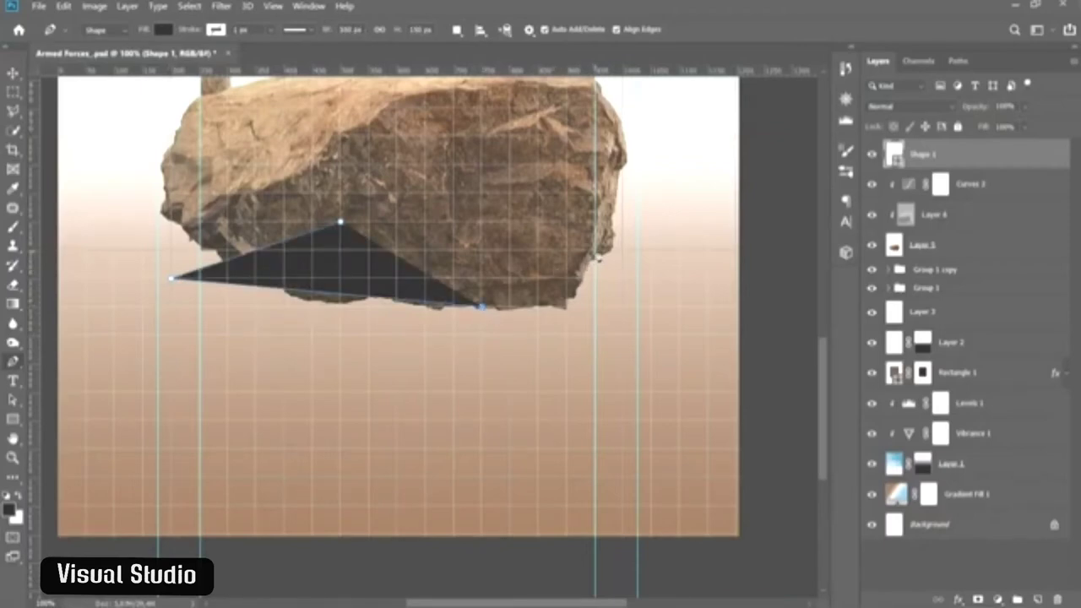
{"action": "left_click", "coordinate": [624, 253]}
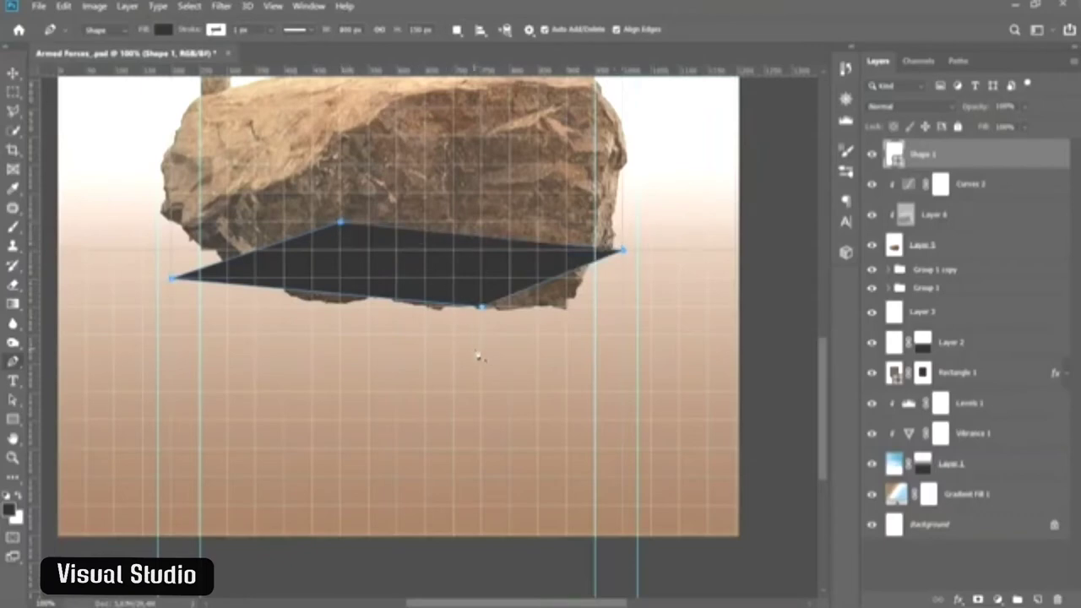
{"action": "left_click", "coordinate": [980, 185]}
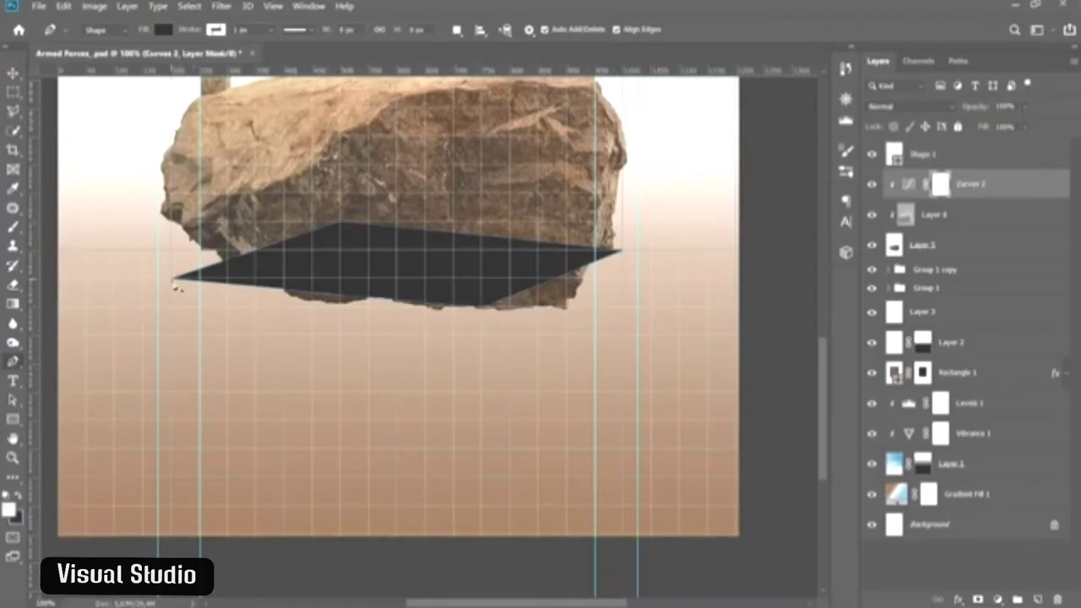
- Draw the slab's left side face as a separate shape below the top face
{"action": "left_click", "coordinate": [172, 279]}
{"action": "left_click", "coordinate": [171, 338]}
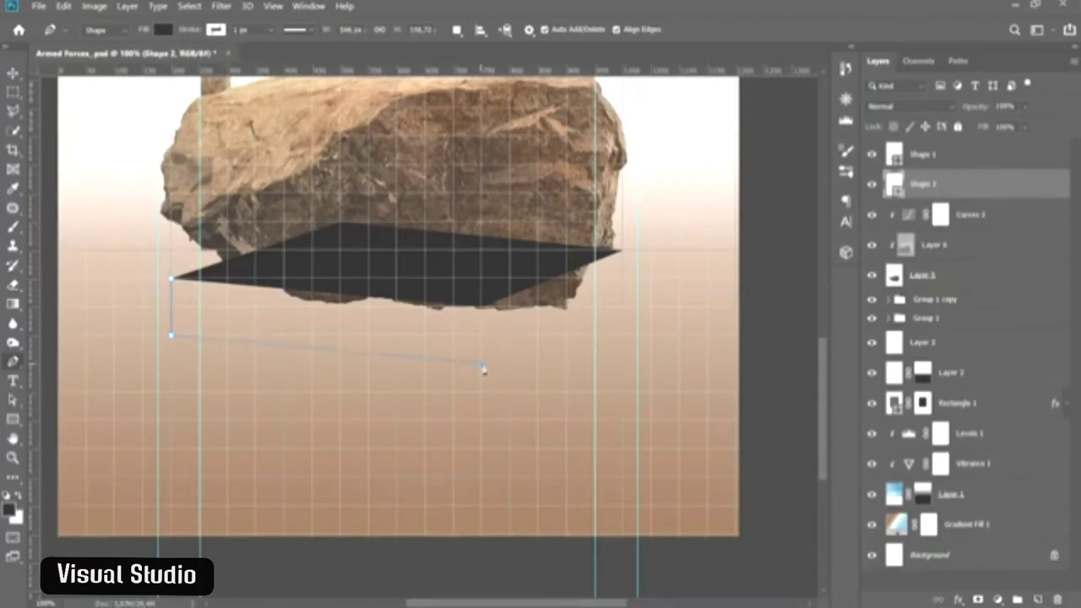
{"action": "left_click", "coordinate": [483, 368]}
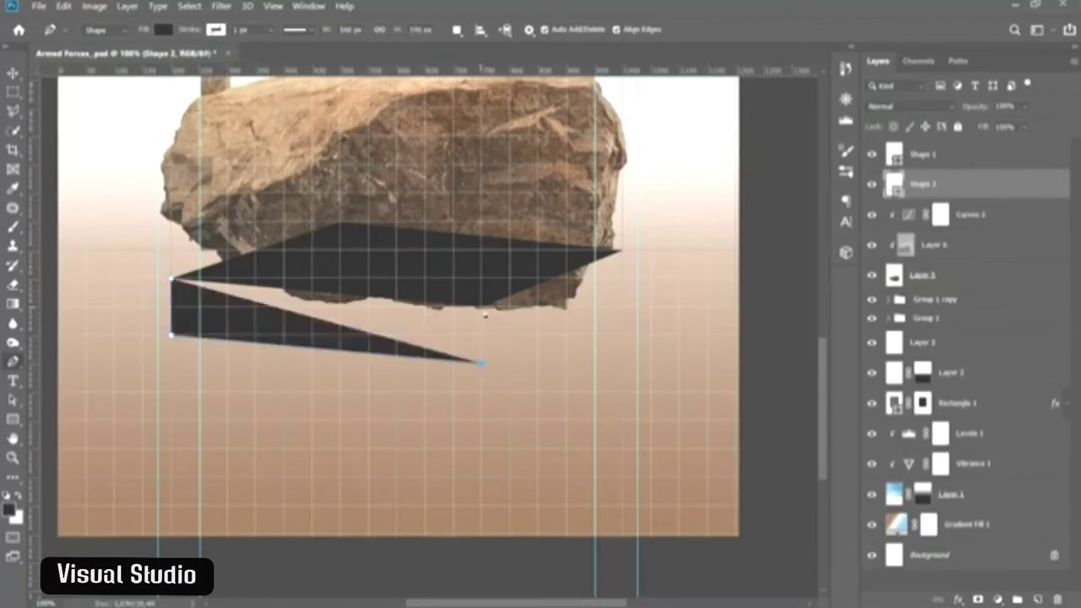
{"action": "left_click", "coordinate": [482, 310]}
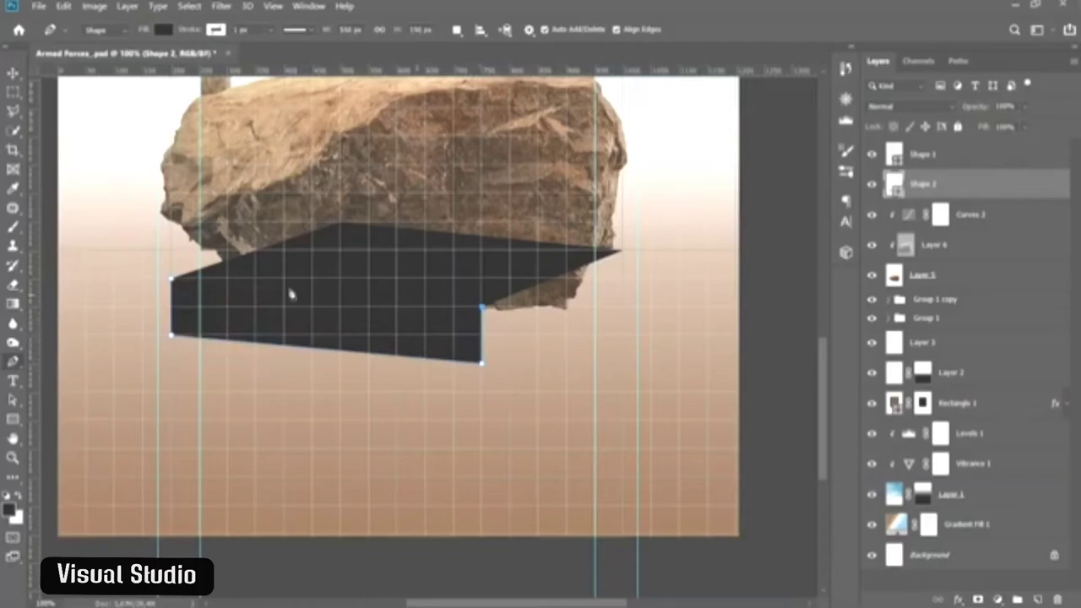
{"action": "left_click", "coordinate": [172, 280]}
{"action": "key", "text": "alt+bracketleft"}
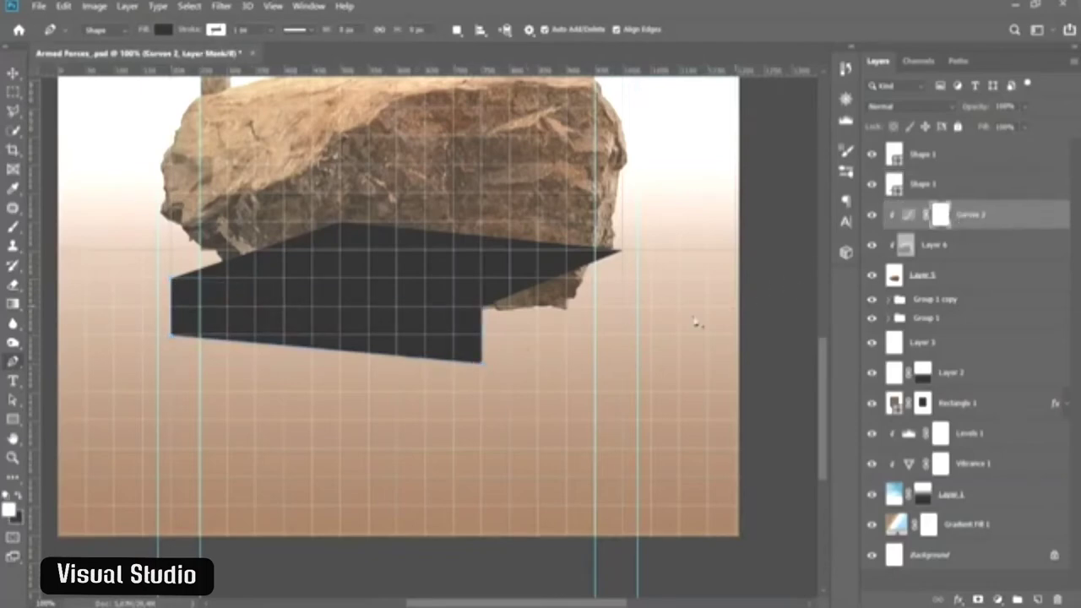
- Draw the slab's right side face, then hide the grid
{"action": "left_click", "coordinate": [483, 308]}
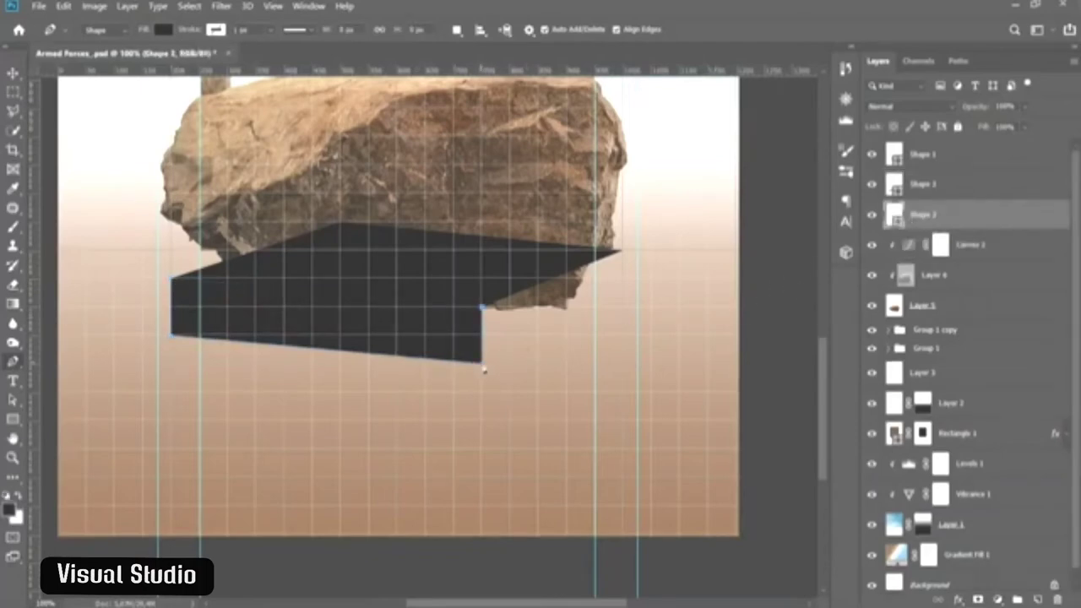
{"action": "left_click", "coordinate": [483, 363]}
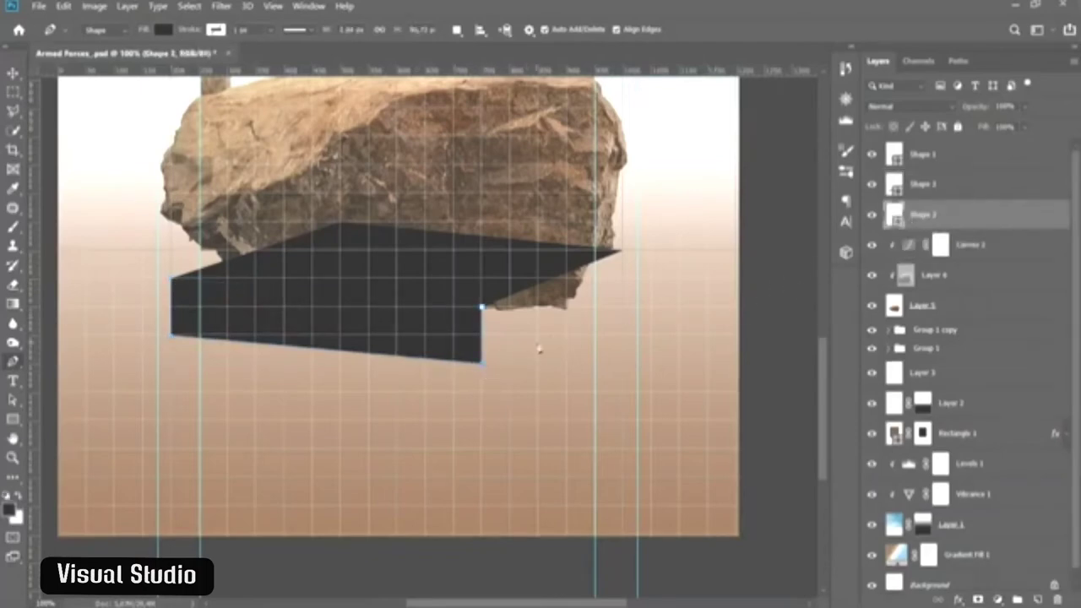
{"action": "left_click", "coordinate": [625, 308]}
{"action": "key", "text": "ctrl+z"}
{"action": "left_click", "coordinate": [624, 294]}
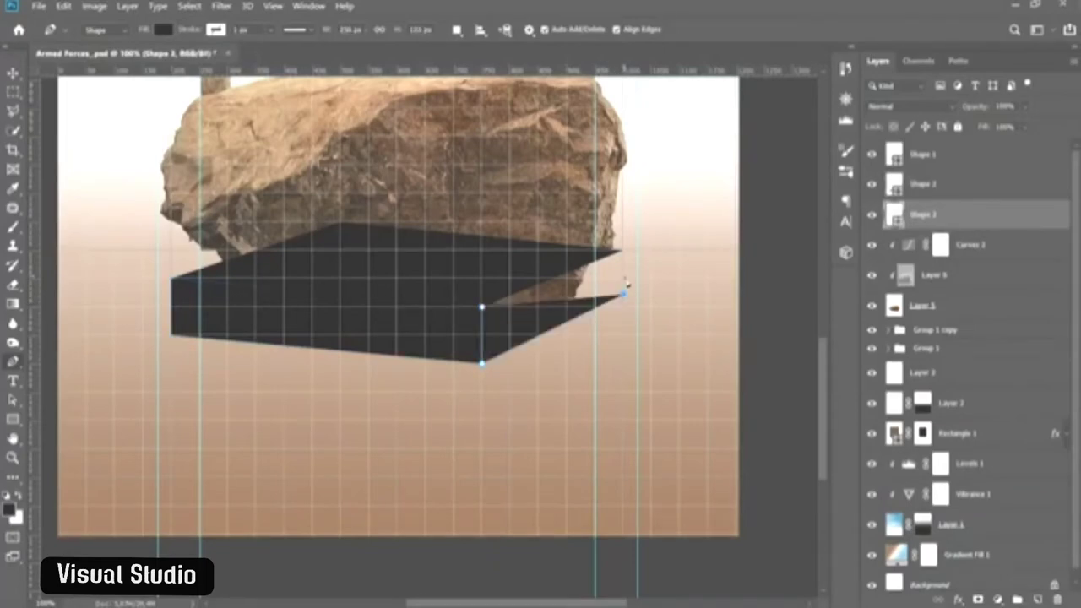
{"action": "key", "text": "ctrl+z"}
{"action": "left_click", "coordinate": [624, 288]}
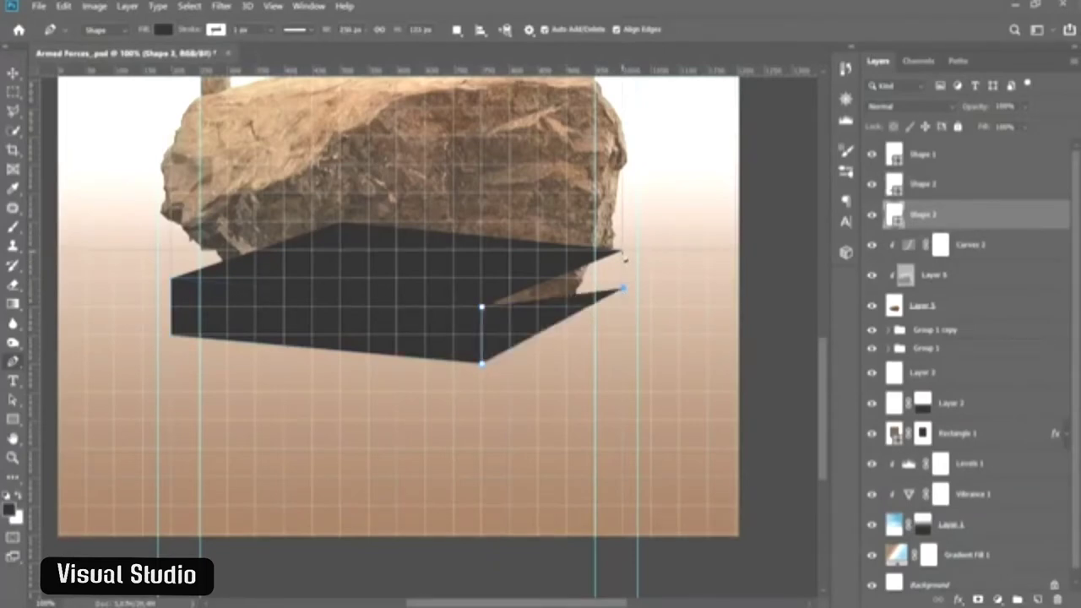
{"action": "left_click", "coordinate": [623, 251]}
{"action": "key", "text": "v"}
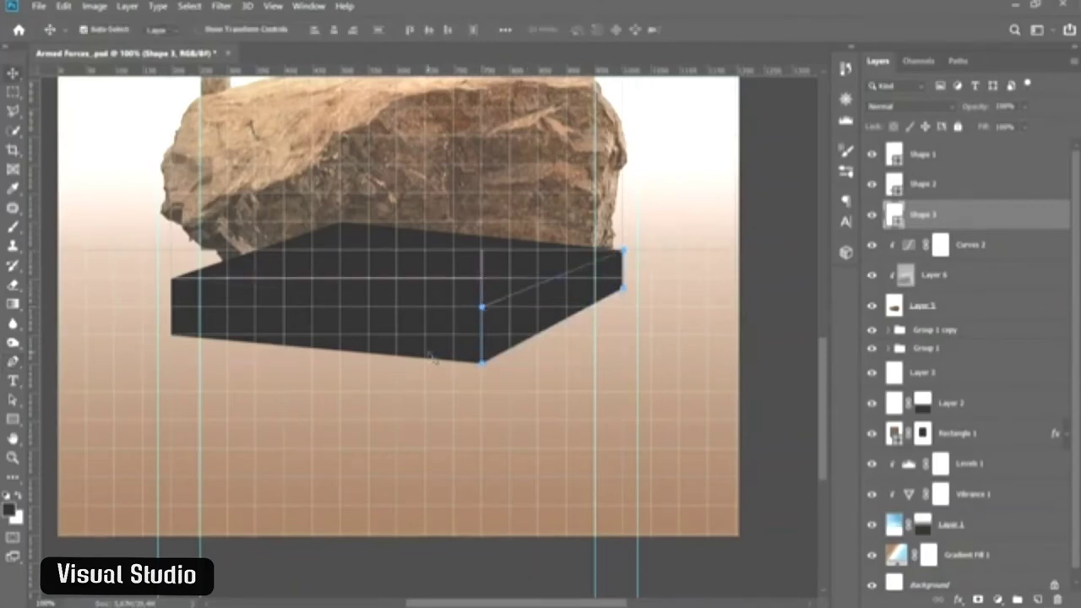
{"action": "key", "text": "ctrl+h"}
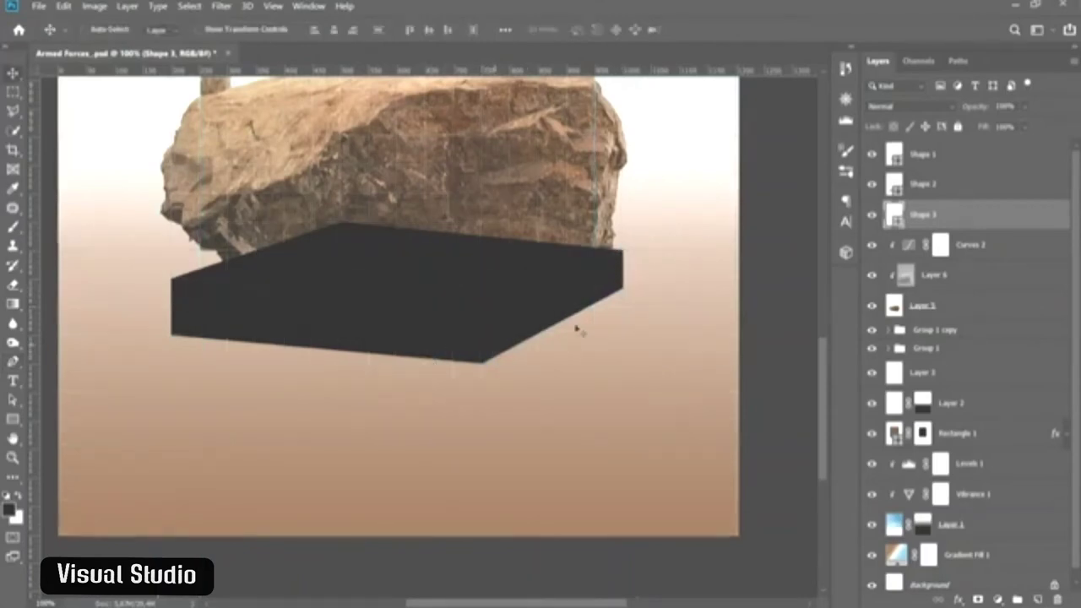
- Move Shape 3 to the top, recolour a face lighter grey, and place Shape 1 below Shape 2
{"action": "left_click_drag", "start_coordinate": [873, 221], "coordinate": [903, 157]}
{"action": "double_click", "coordinate": [893, 153]}
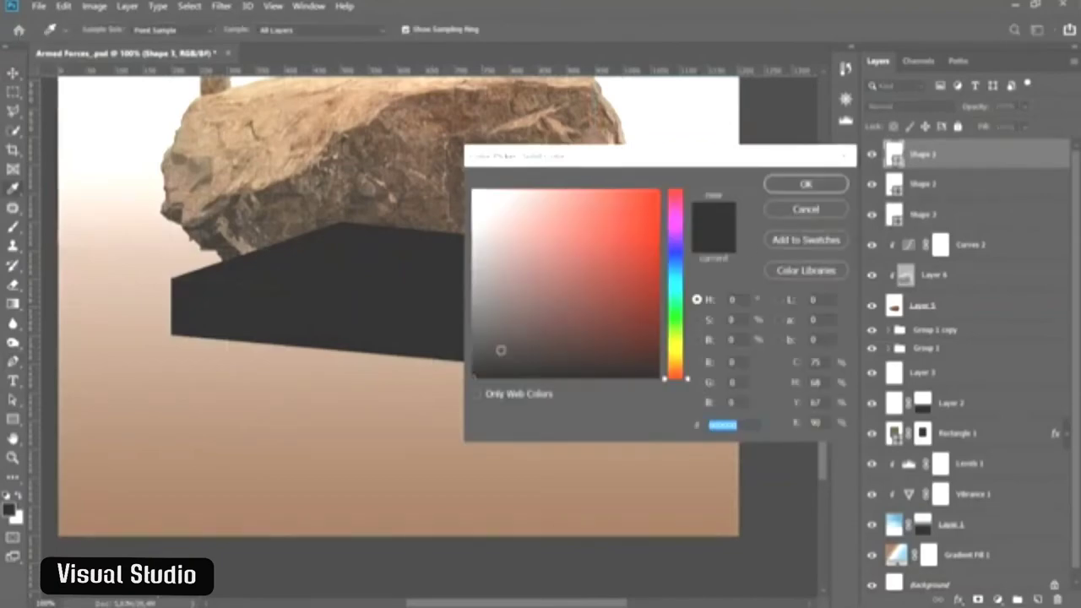
{"action": "left_click", "coordinate": [476, 358]}
{"action": "left_click", "coordinate": [804, 185]}
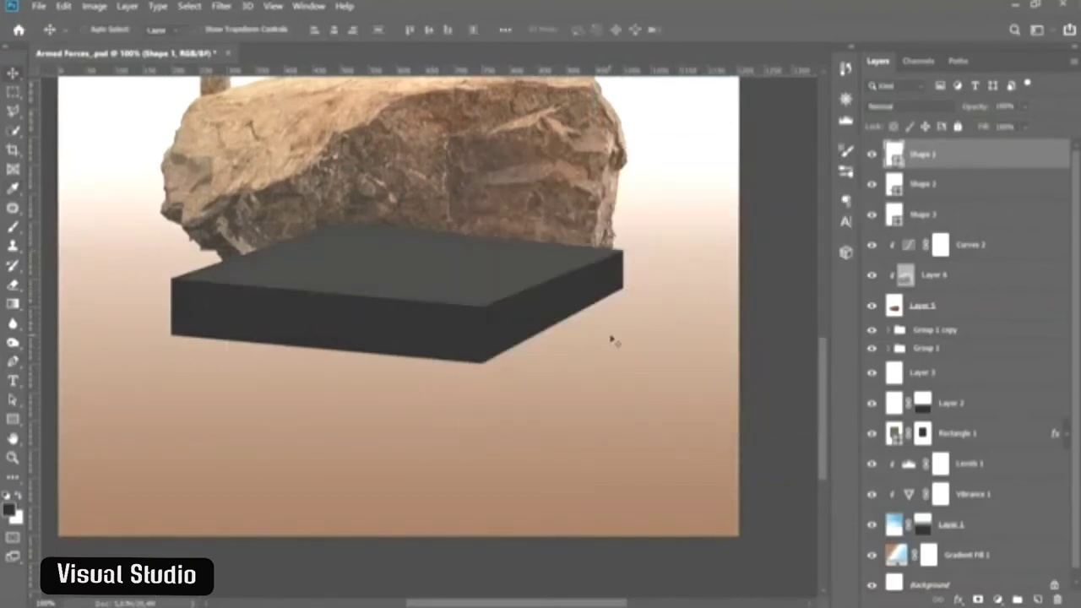
{"action": "key", "text": "ctrl+minus"}
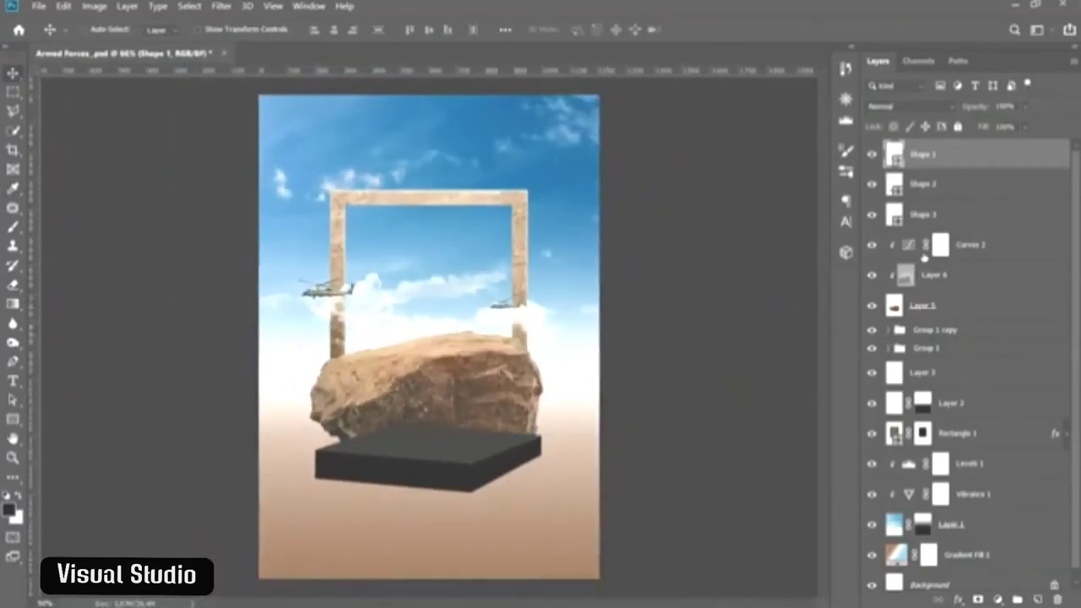
{"action": "left_click_drag", "start_coordinate": [934, 189], "coordinate": [933, 190]}
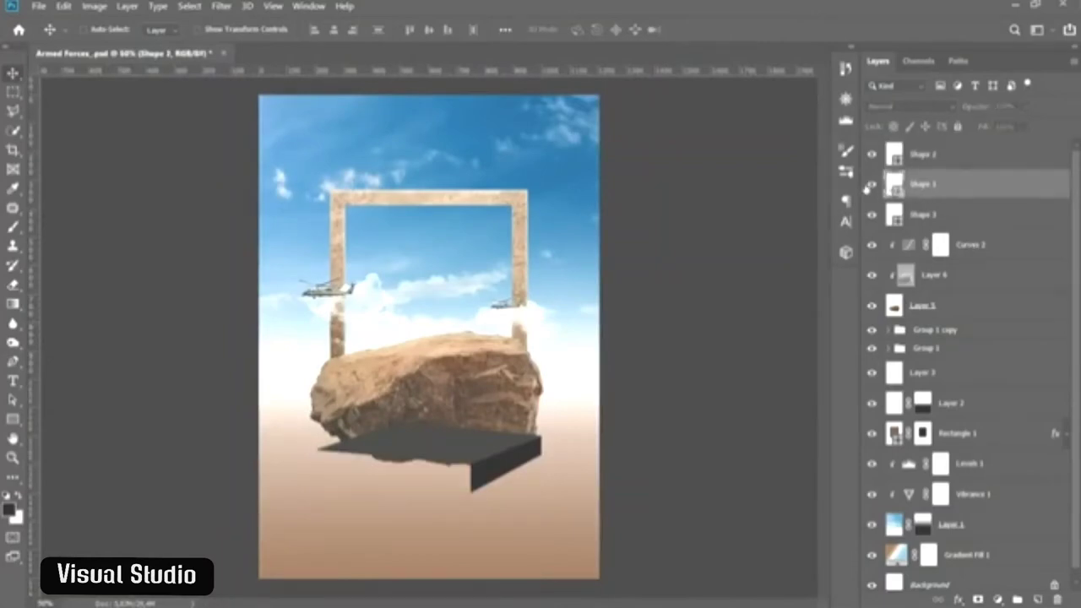
- Open the rocky hill photo and drag its layer into the poster
{"action": "left_click", "coordinate": [39, 7]}
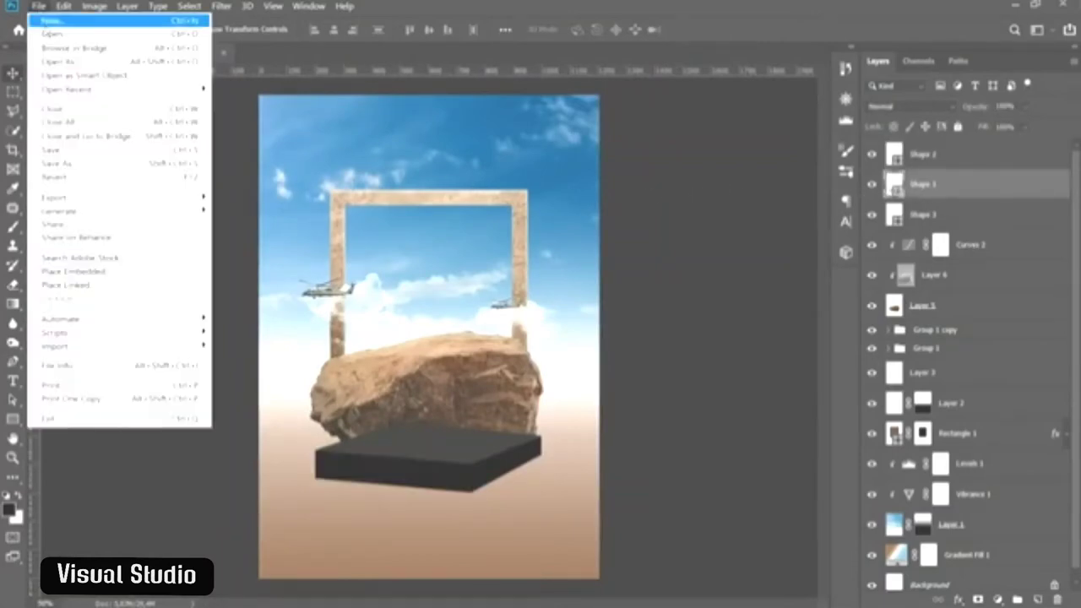
{"action": "left_click", "coordinate": [50, 31]}
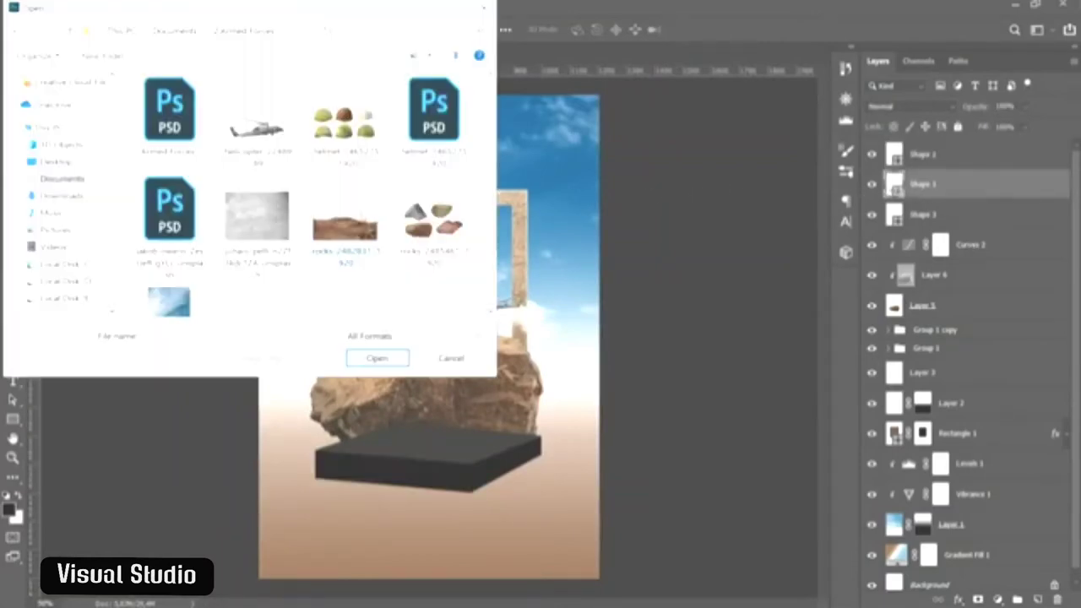
{"action": "double_click", "coordinate": [345, 228]}
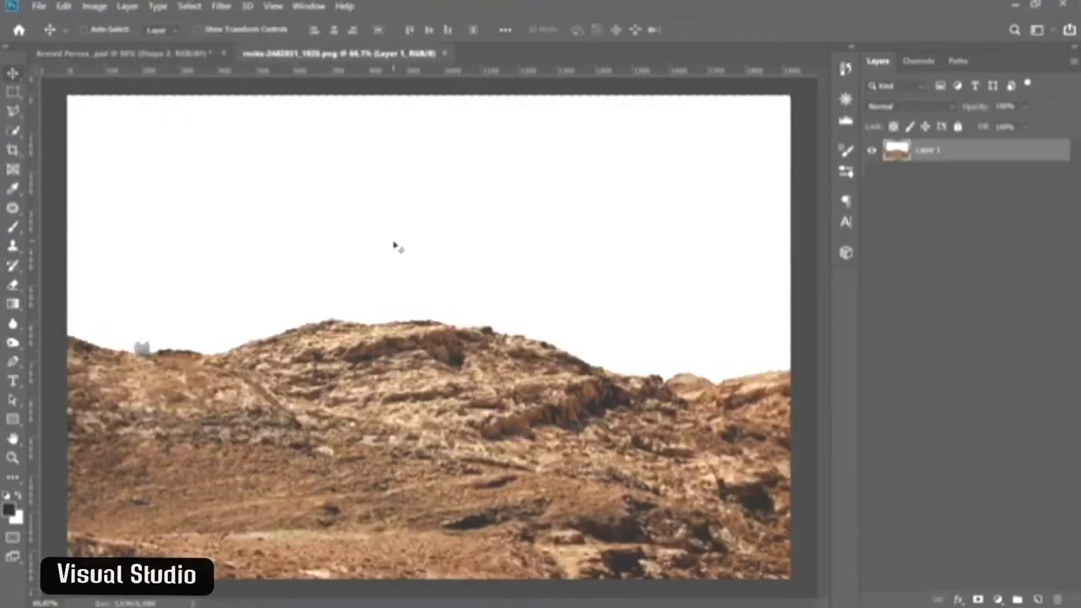
{"action": "key", "text": "ctrl+minus"}
{"action": "left_click_drag", "start_coordinate": [392, 243], "coordinate": [302, 251]}
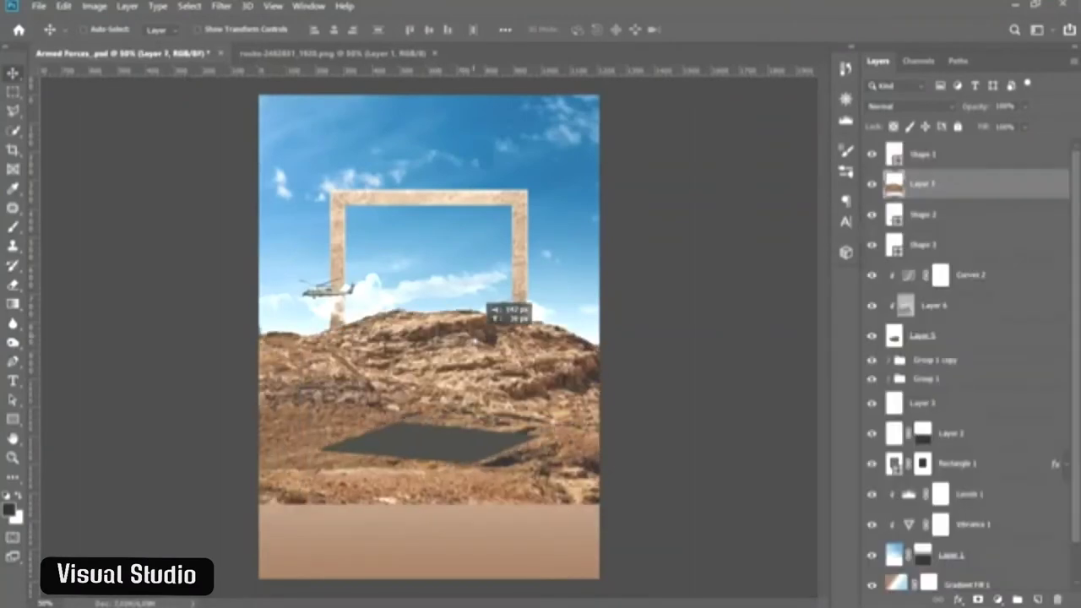
- Duplicate the rock layer, hide the copy, and clip Layer 7 to the slab face
{"action": "key", "text": "ctrl+j"}
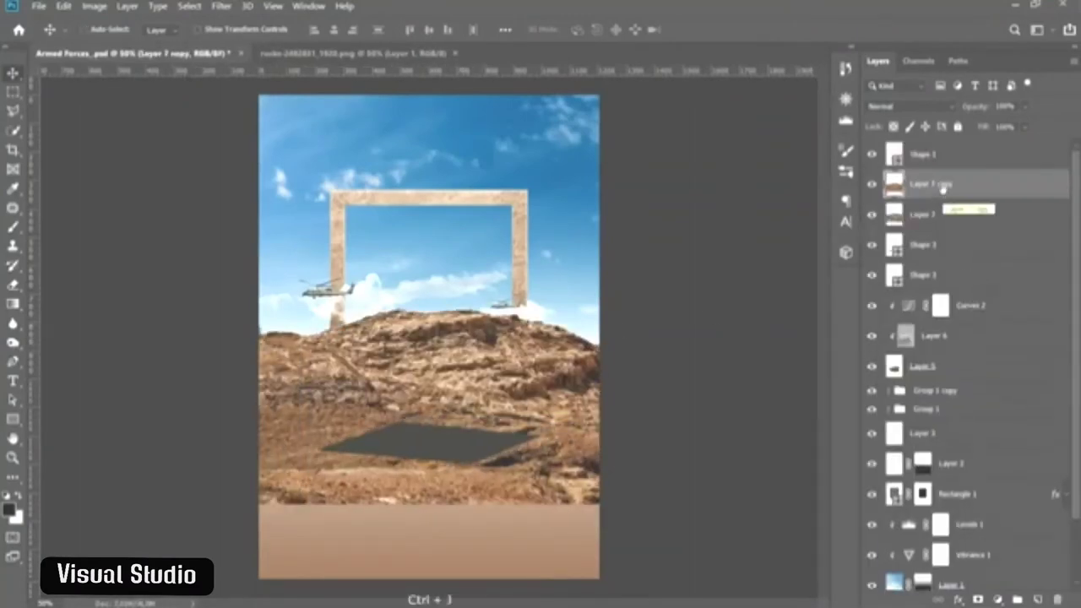
{"action": "left_click_drag", "start_coordinate": [944, 195], "coordinate": [920, 266]}
{"action": "left_click", "coordinate": [872, 245]}
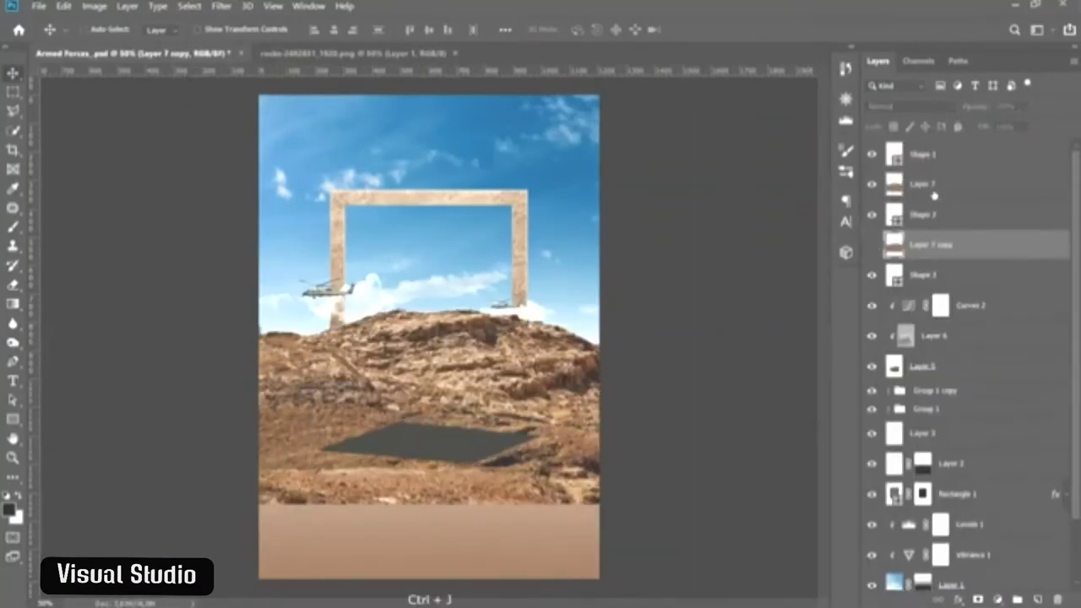
{"action": "left_click", "coordinate": [928, 184]}
{"action": "mouse_move", "coordinate": [533, 391]}
{"action": "left_mouse_down"}
{"action": "mouse_move", "coordinate": [545, 380]}
{"action": "mouse_move", "coordinate": [571, 387]}
{"action": "left_mouse_up"}
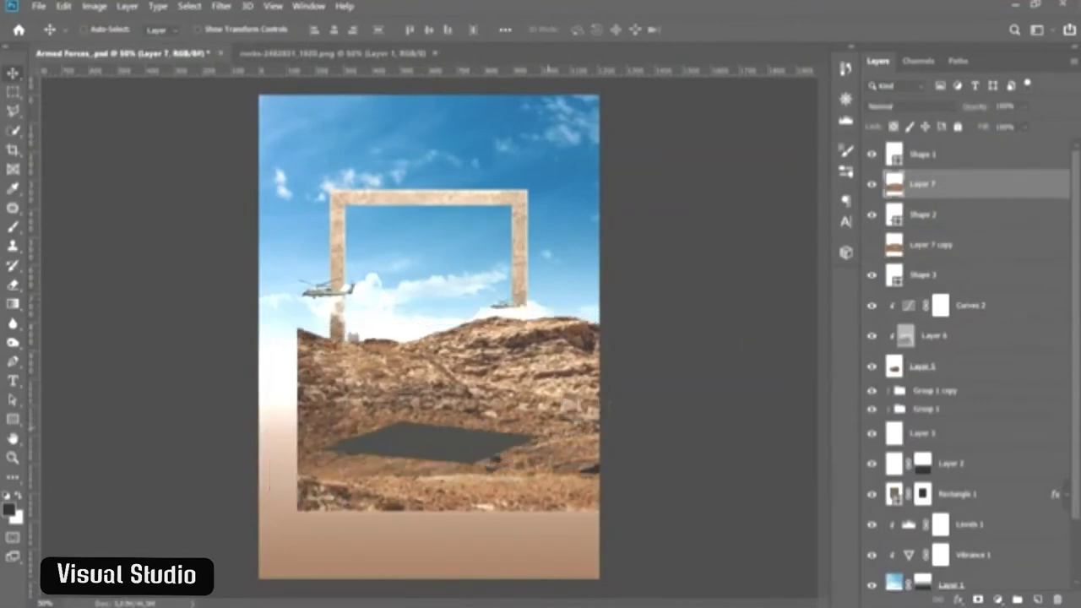
{"action": "left_click", "coordinate": [936, 200], "text": "alt"}
{"action": "left_click_drag", "start_coordinate": [539, 475], "coordinate": [512, 489]}
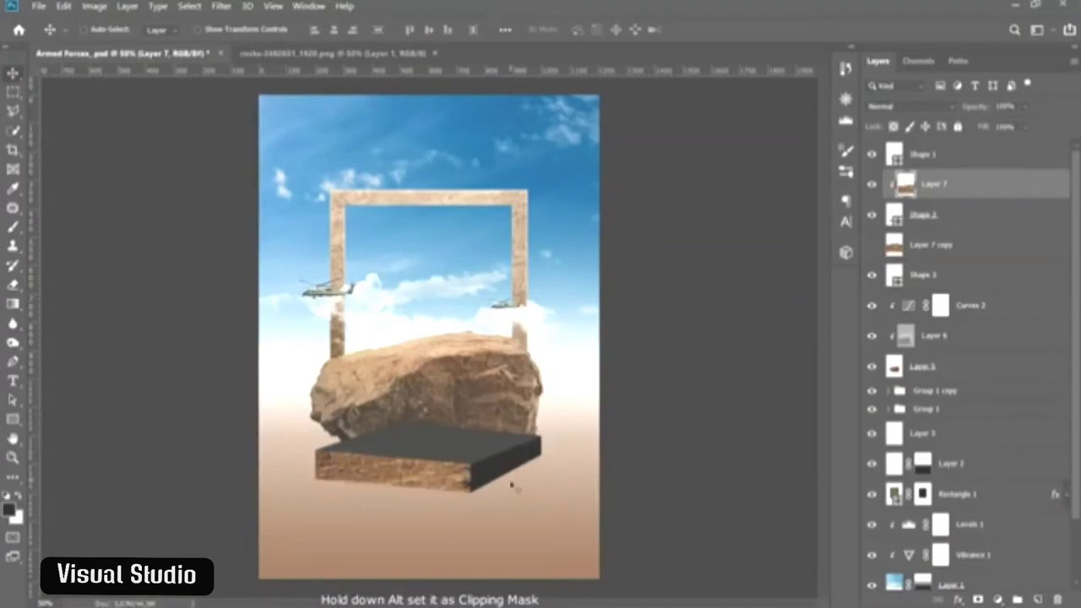
{"action": "left_click_drag", "start_coordinate": [511, 488], "coordinate": [511, 486]}
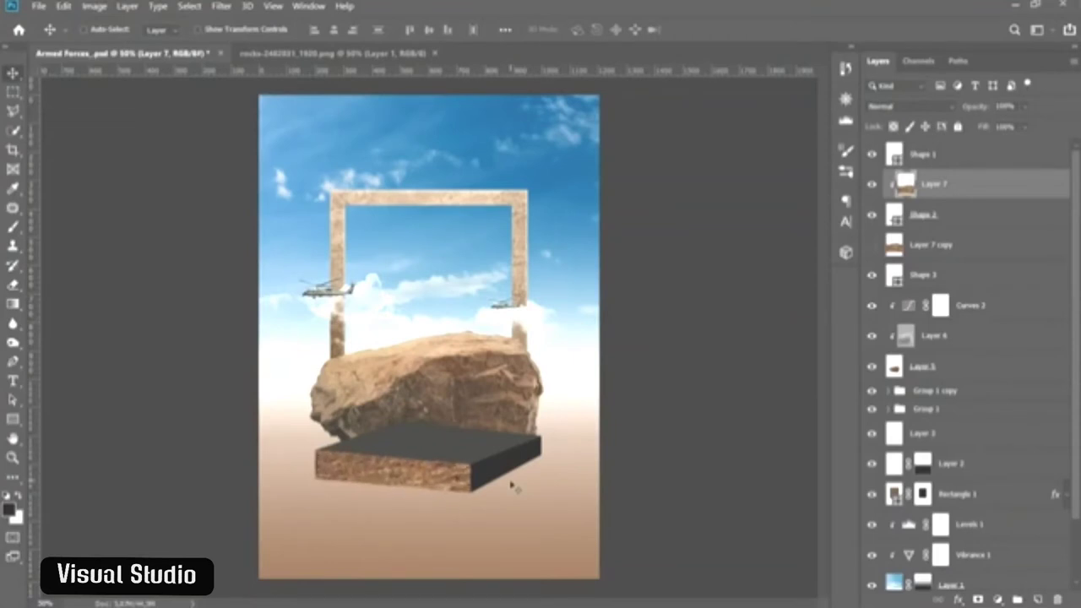
{"action": "left_click", "coordinate": [872, 245]}
- Move Layer 7 copy over the other slab face and clip it to the shape below
{"action": "left_click", "coordinate": [929, 245]}
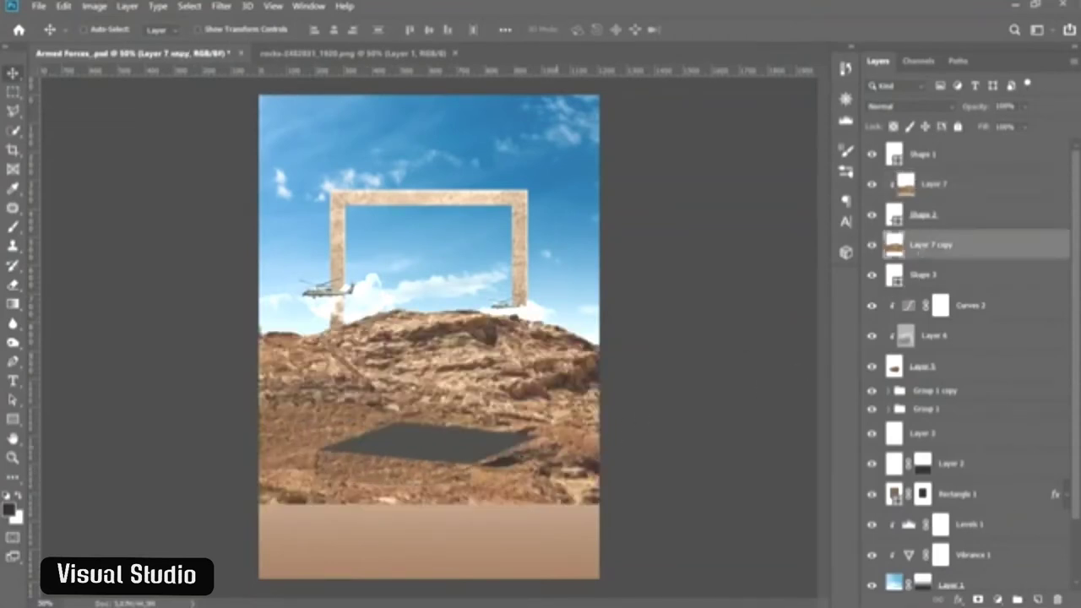
{"action": "mouse_move", "coordinate": [519, 435]}
{"action": "left_mouse_down"}
{"action": "mouse_move", "coordinate": [589, 474]}
{"action": "mouse_move", "coordinate": [627, 478]}
{"action": "left_mouse_up"}
{"action": "left_click", "coordinate": [939, 258], "text": "alt"}
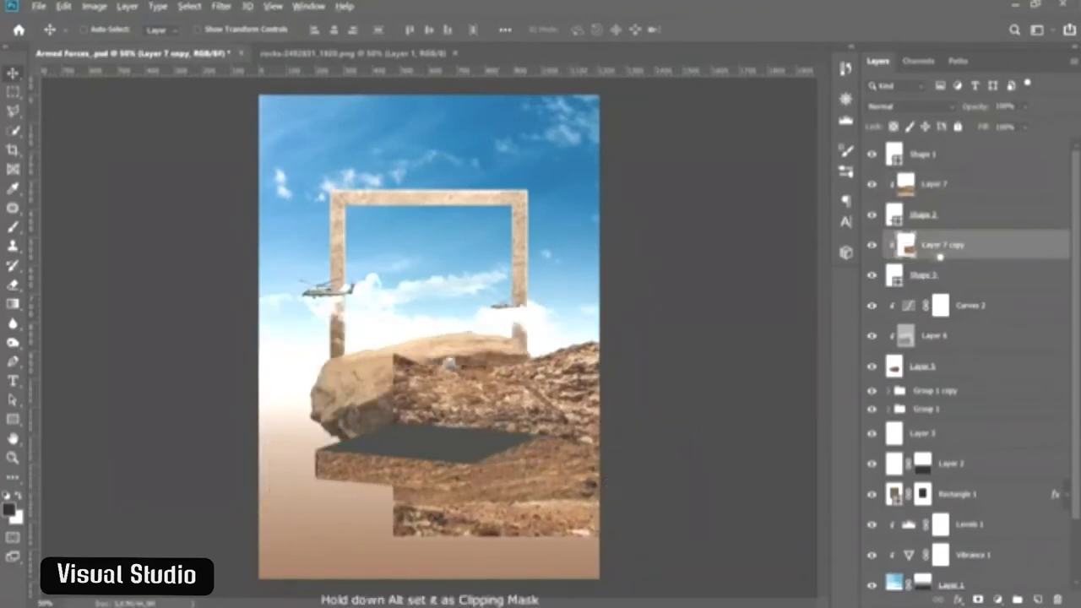
{"action": "key", "text": "ctrl+minus"}
{"action": "key", "text": "ctrl+minus"}
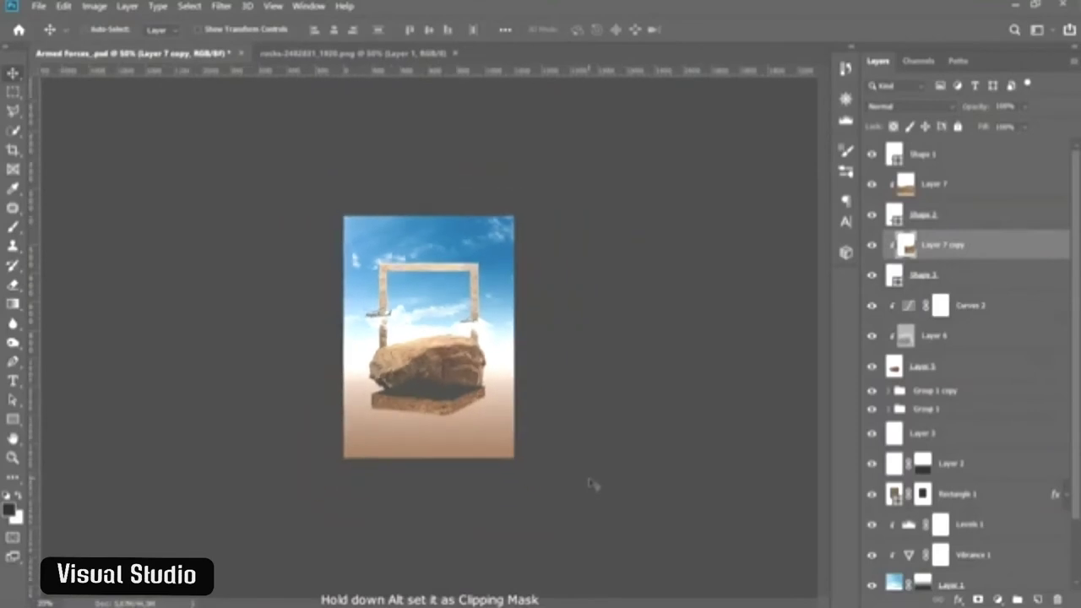
- Rotate the rock texture copy to about -20.9° to match the face angle
{"action": "key", "text": "ctrl+t"}
{"action": "left_click_drag", "start_coordinate": [697, 403], "coordinate": [619, 336]}
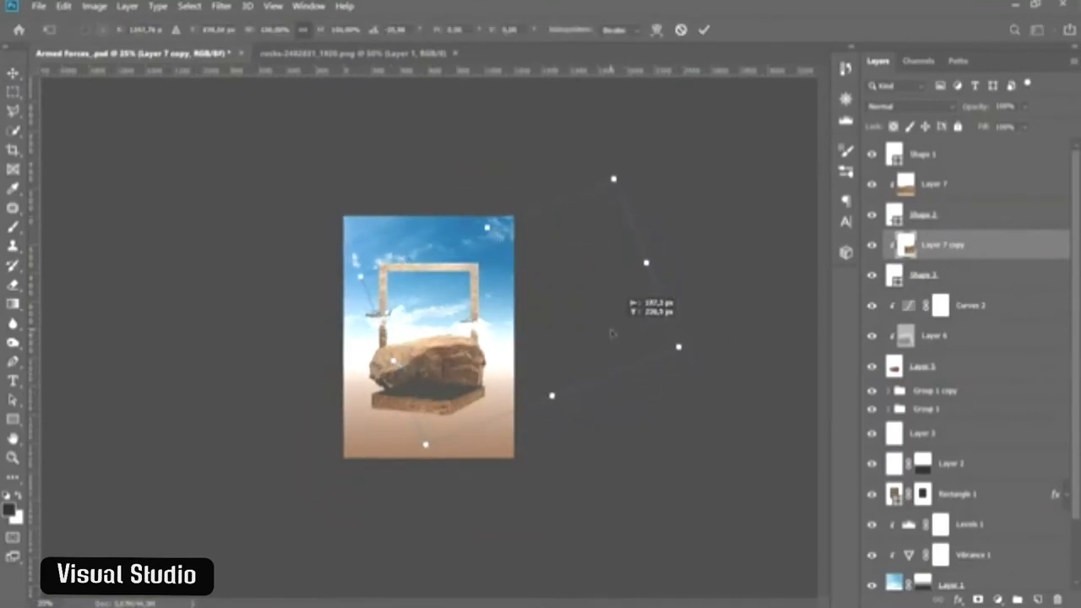
{"action": "left_click_drag", "start_coordinate": [714, 319], "coordinate": [709, 319]}
{"action": "key", "text": "Return"}
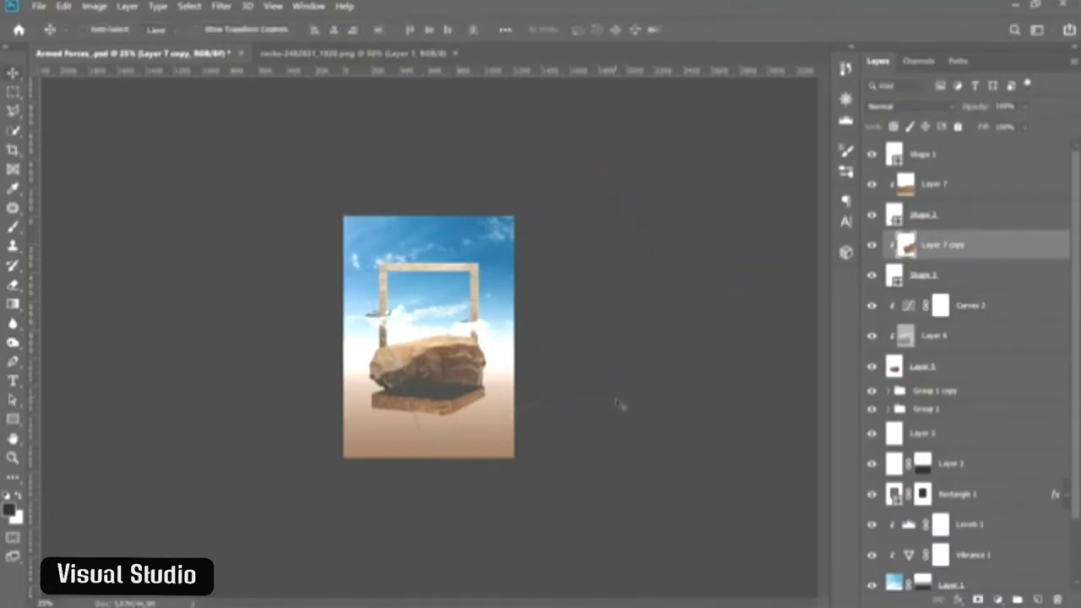
{"action": "key", "text": "ctrl+plus"}
{"action": "key", "text": "ctrl+plus"}
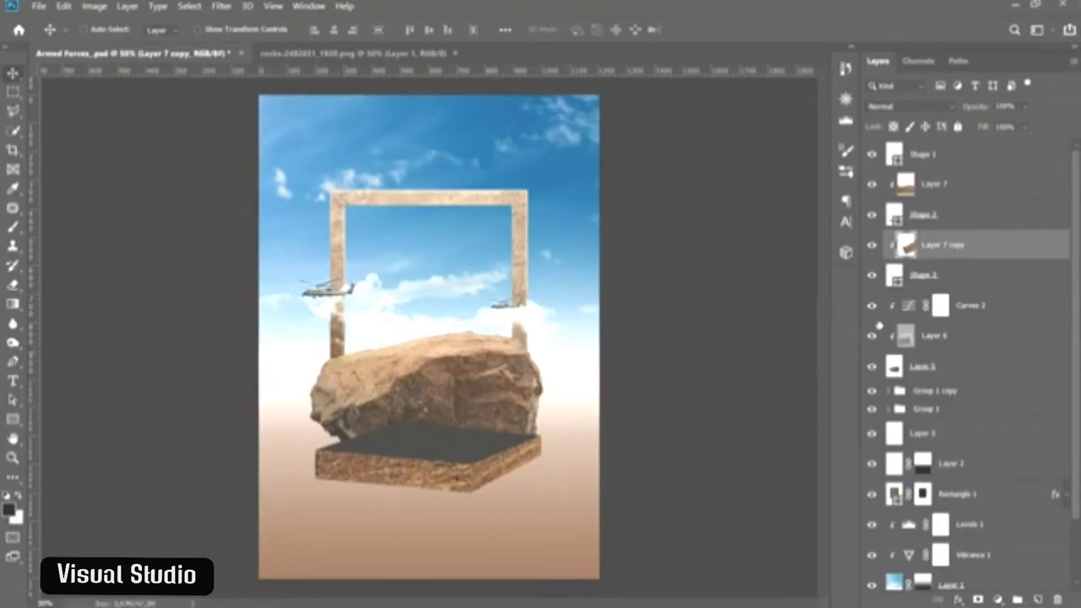
- Add a clipped Curves 3 adjustment to Layer 7
{"action": "left_click", "coordinate": [930, 186]}
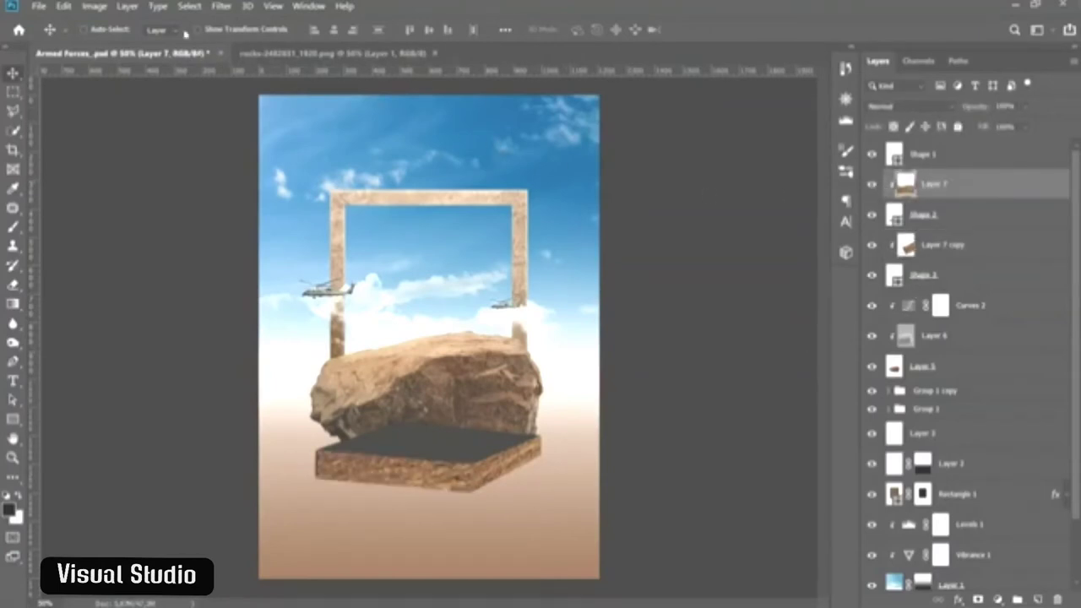
{"action": "left_click", "coordinate": [127, 6]}
{"action": "mouse_move", "coordinate": [172, 190]}
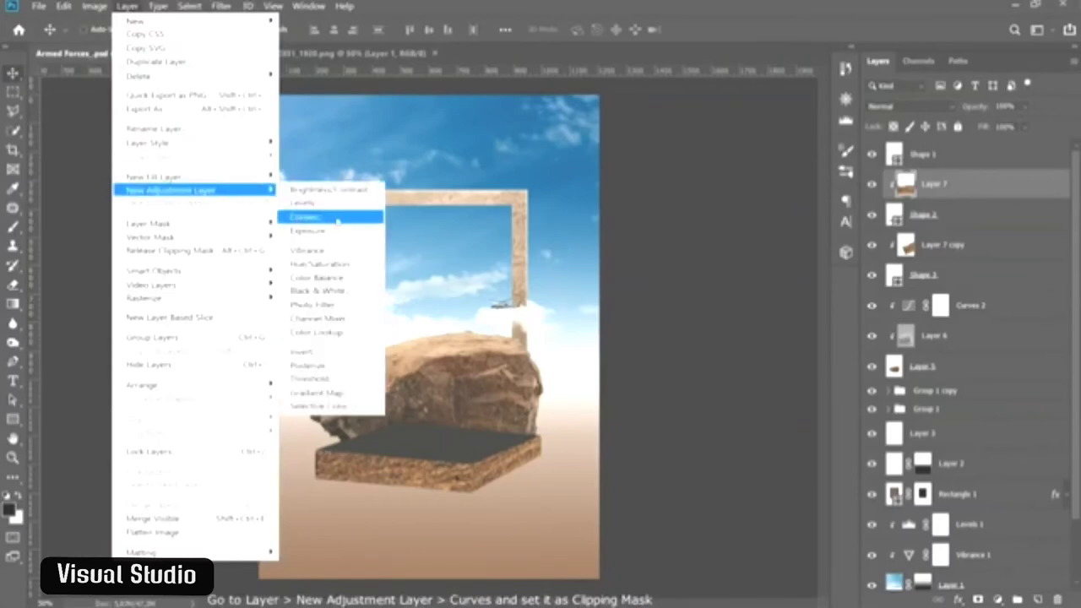
{"action": "left_click", "coordinate": [337, 218]}
{"action": "left_click", "coordinate": [312, 140]}
{"action": "left_click", "coordinate": [541, 118]}
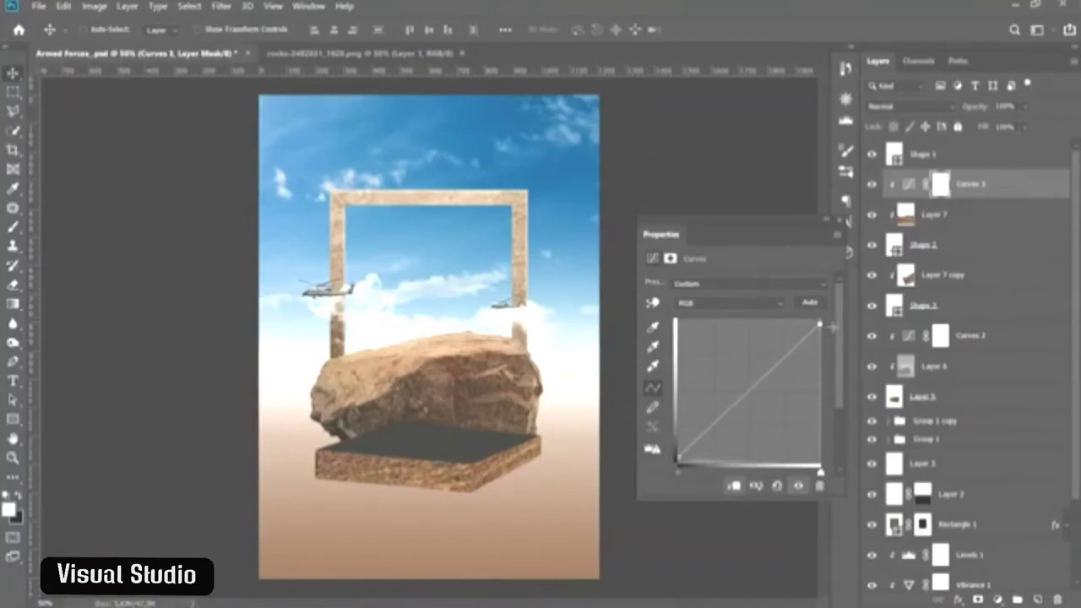
{"action": "left_click", "coordinate": [838, 225]}
- Add a clipped Curves 4 adjustment to Layer 7 copy
{"action": "left_click", "coordinate": [961, 286]}
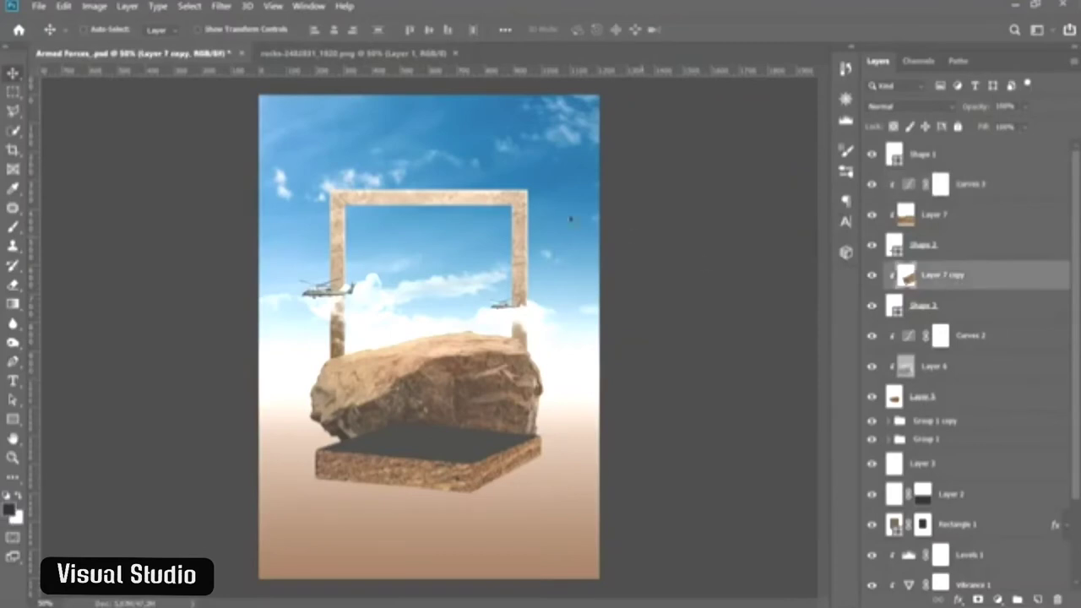
{"action": "left_click", "coordinate": [127, 6]}
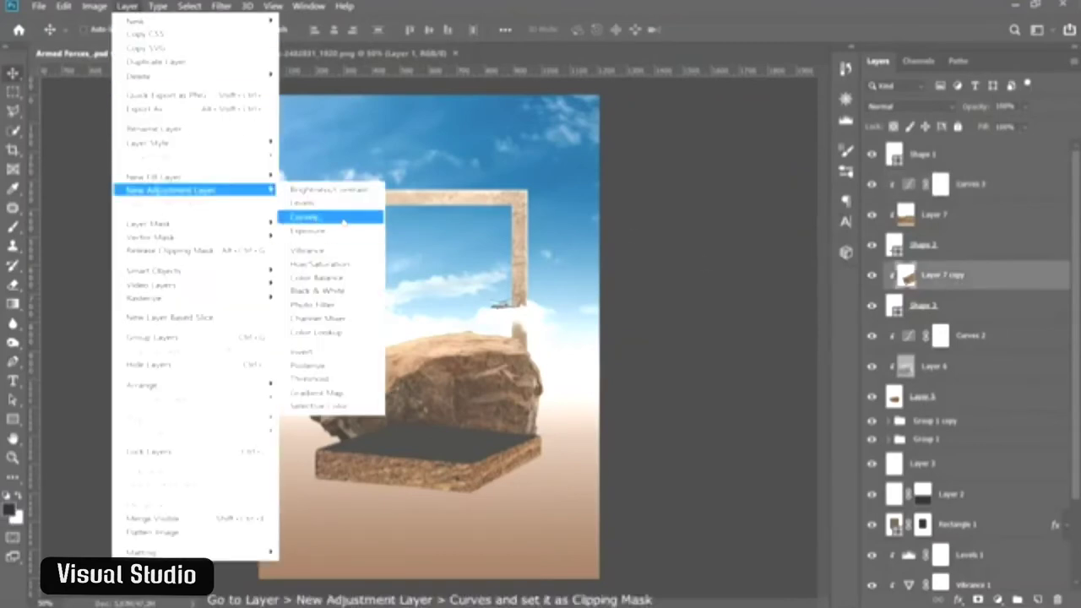
{"action": "left_click", "coordinate": [304, 216]}
{"action": "left_click", "coordinate": [312, 141]}
{"action": "left_click", "coordinate": [543, 116]}
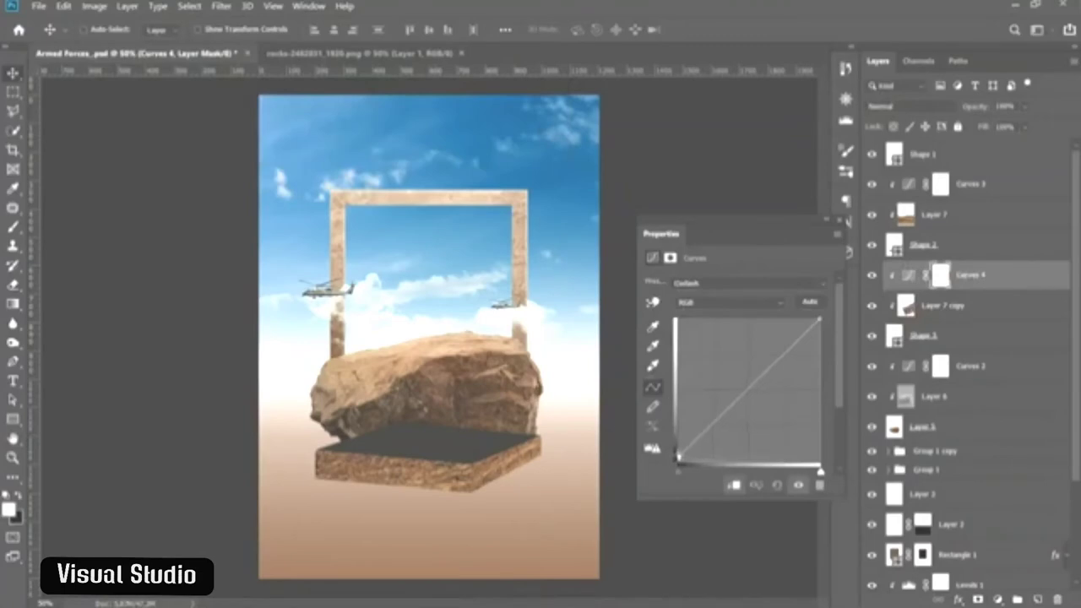
{"action": "left_click", "coordinate": [677, 456]}
{"action": "left_click", "coordinate": [841, 221]}
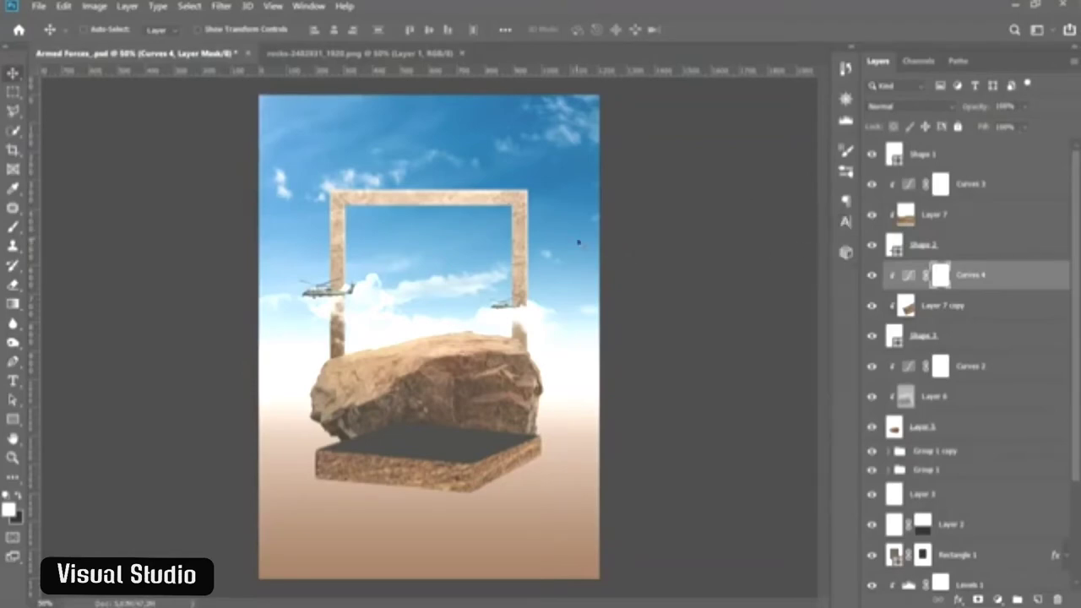
{"action": "left_click", "coordinate": [937, 160]}
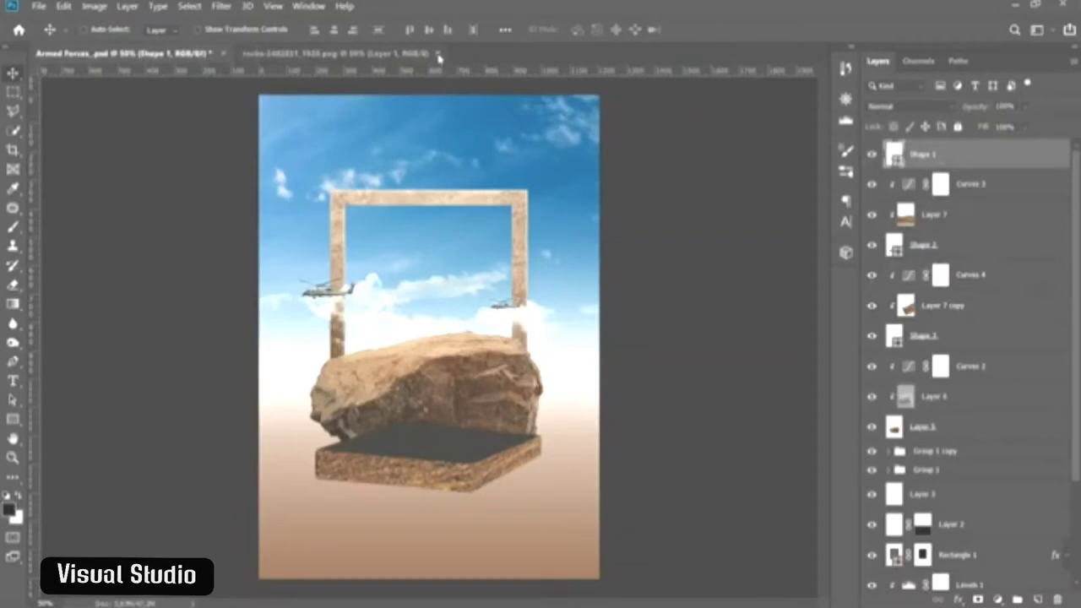
{"action": "left_click", "coordinate": [38, 6]}
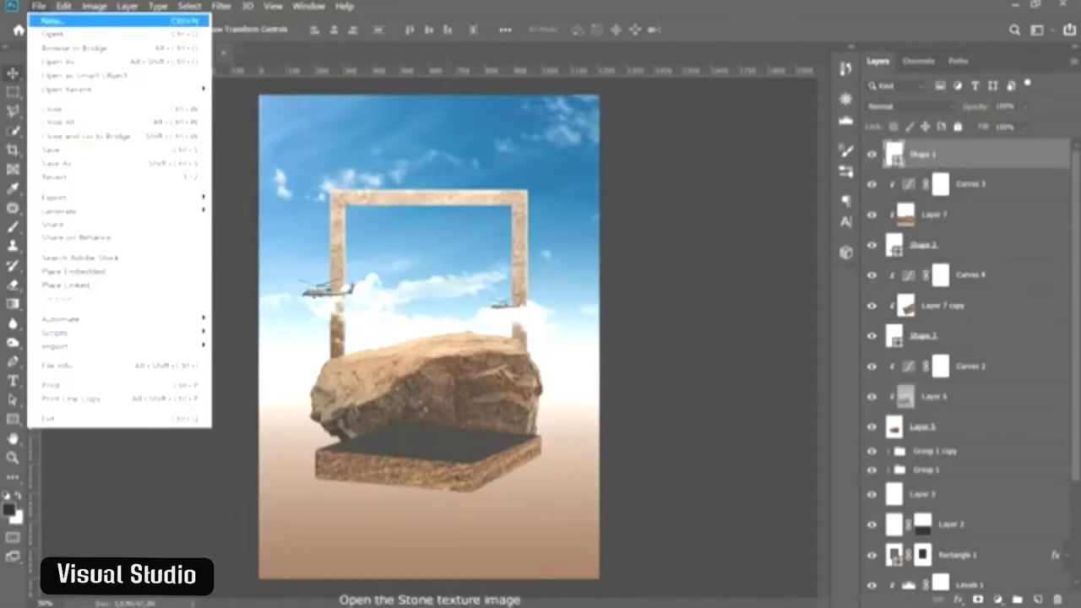
{"action": "left_click", "coordinate": [76, 34]}
{"action": "key", "text": "Escape"}
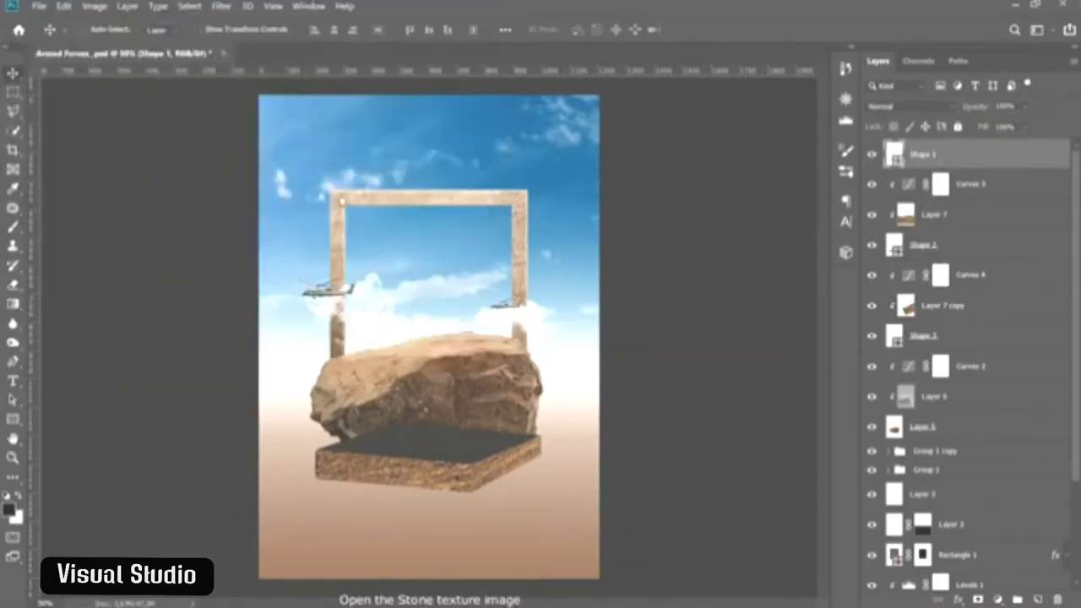
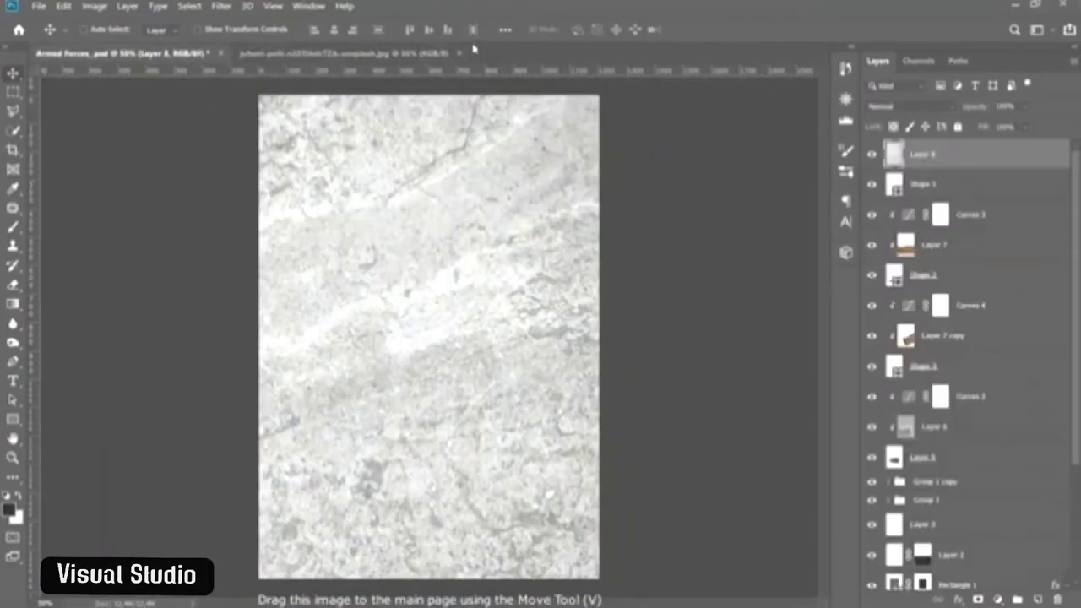
- Scale the marble texture (Layer 8) down, clip it to Shape 1, and position it on the slab top
{"action": "key", "text": "ctrl+t"}
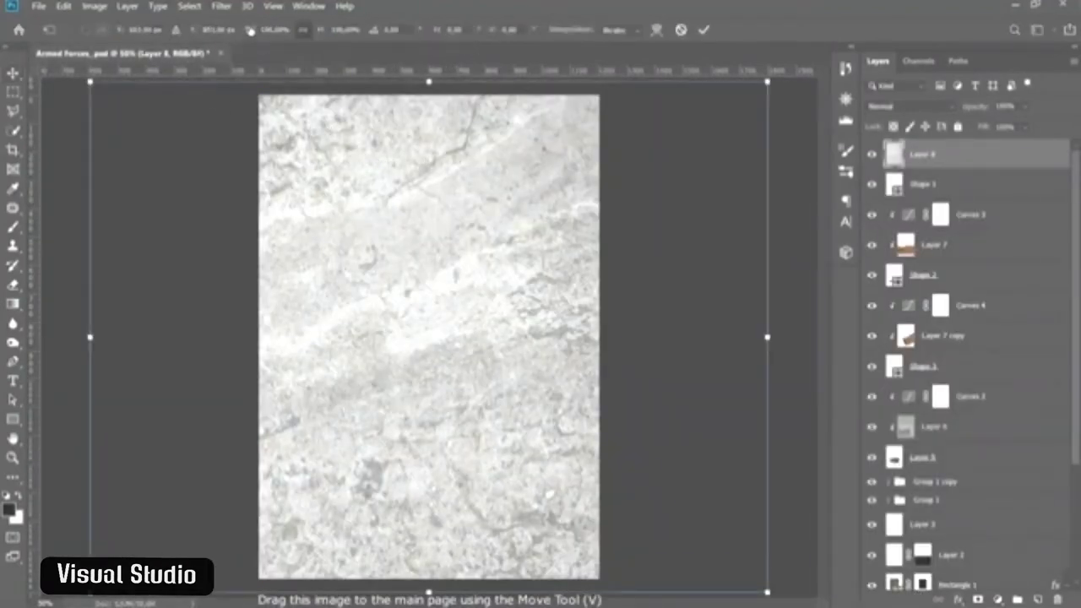
{"action": "mouse_move", "coordinate": [250, 31]}
{"action": "left_mouse_down"}
{"action": "mouse_move", "coordinate": [228, 31]}
{"action": "mouse_move", "coordinate": [247, 39]}
{"action": "left_mouse_up"}
{"action": "key", "text": "Return"}
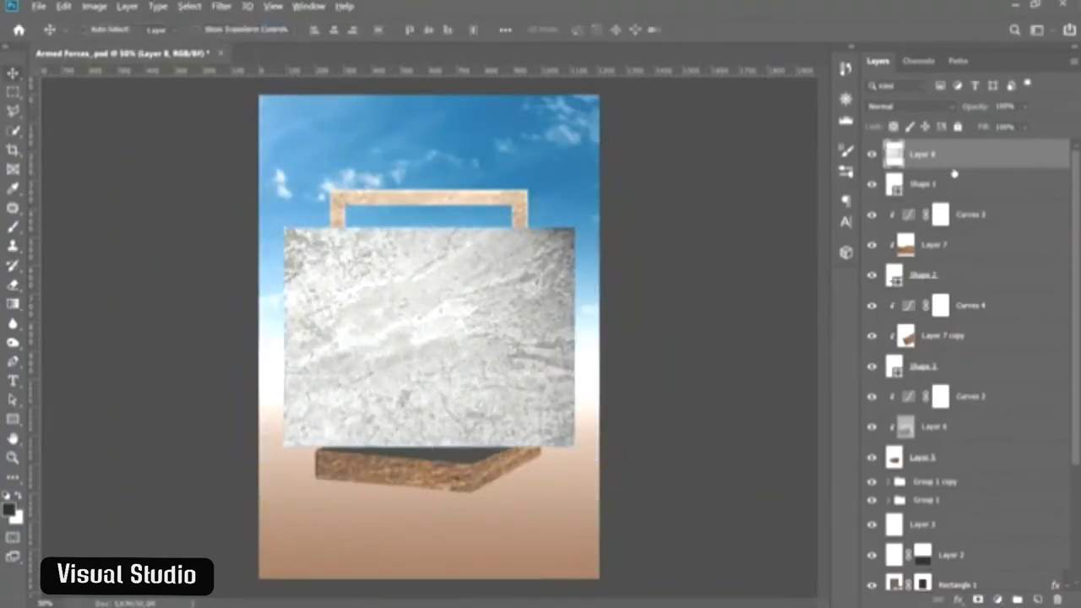
{"action": "left_click", "coordinate": [960, 165], "text": "alt"}
{"action": "left_click_drag", "start_coordinate": [553, 361], "coordinate": [540, 427]}
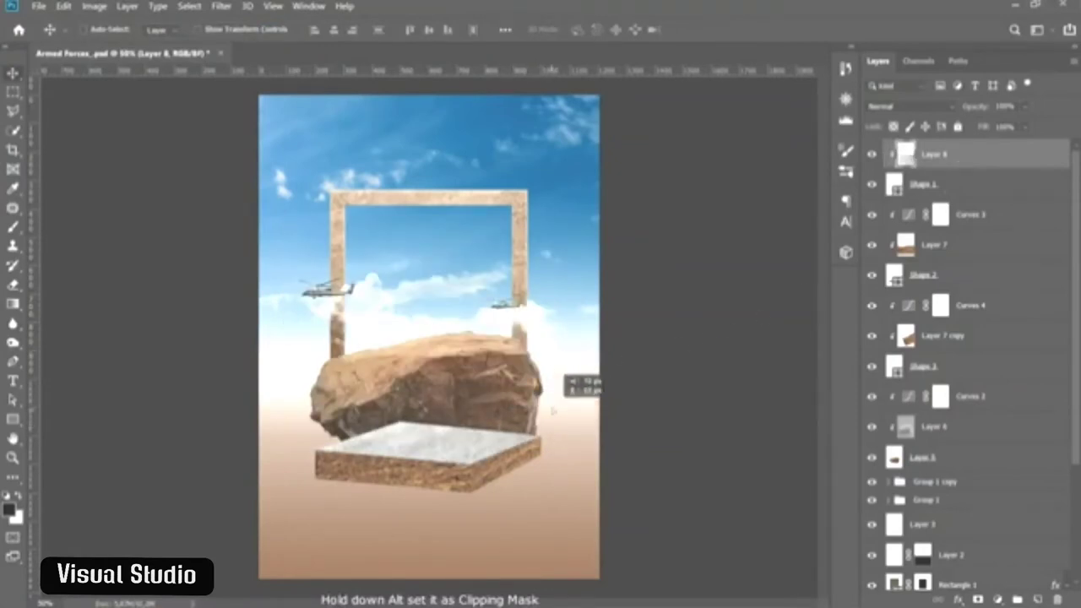
{"action": "left_click_drag", "start_coordinate": [541, 427], "coordinate": [550, 409]}
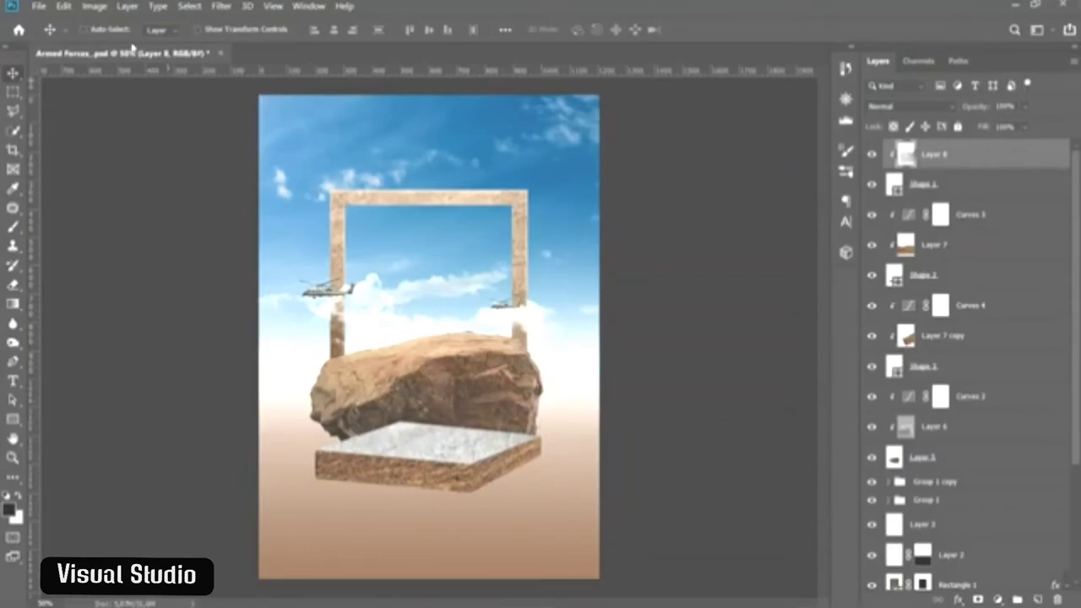
- Add a clipped Curves layer that lifts the black point and lowers midtones and highlights on the marble
{"action": "left_click", "coordinate": [126, 6]}
{"action": "mouse_move", "coordinate": [186, 190]}
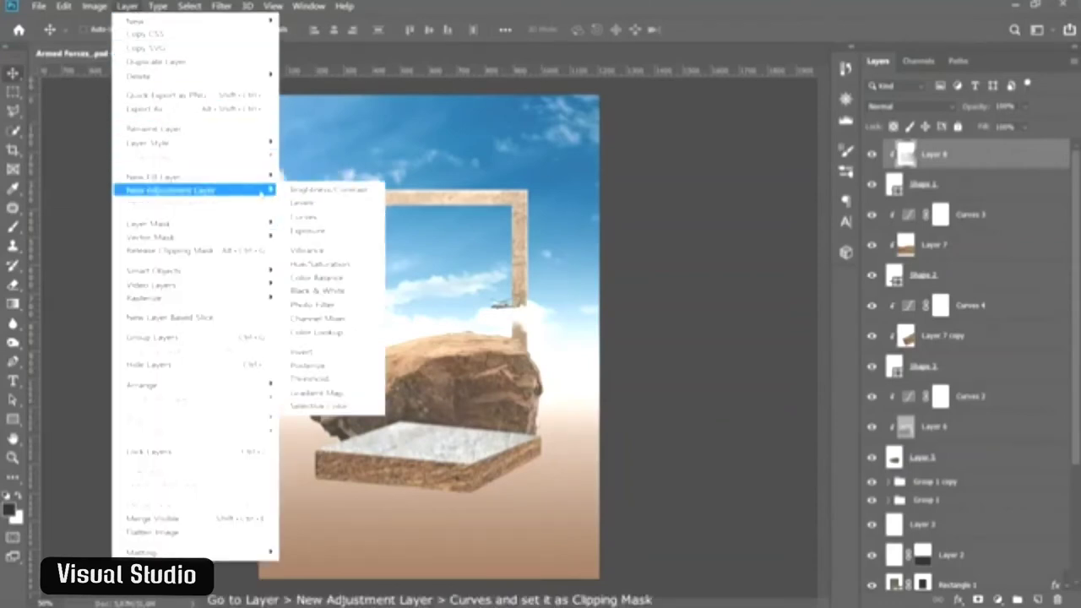
{"action": "left_click", "coordinate": [306, 217]}
{"action": "left_click", "coordinate": [312, 139]}
{"action": "left_click", "coordinate": [536, 123]}
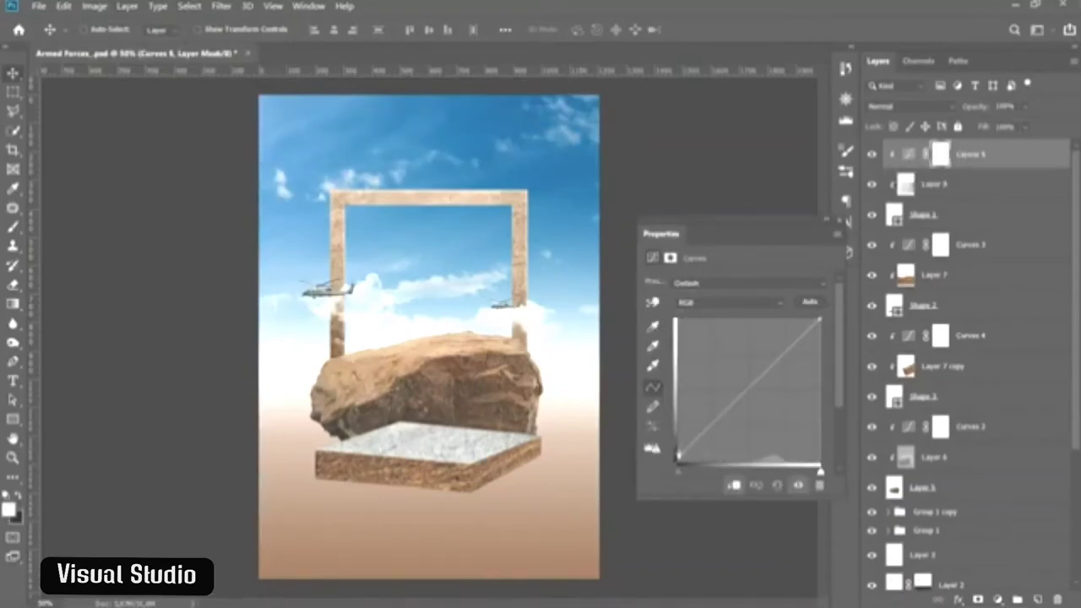
{"action": "left_click_drag", "start_coordinate": [677, 463], "coordinate": [676, 448]}
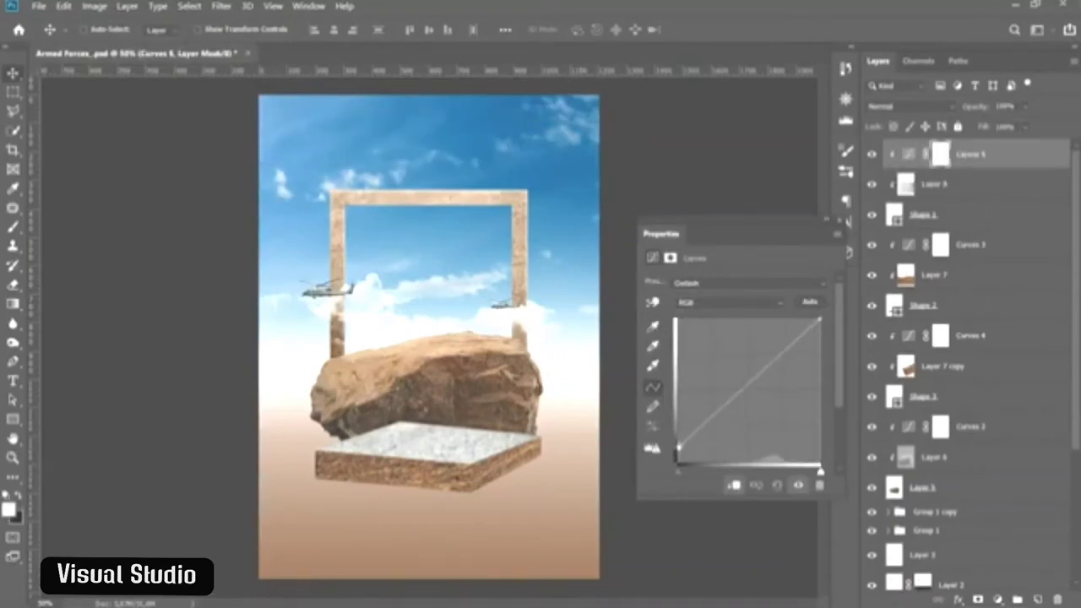
{"action": "left_click", "coordinate": [750, 384]}
{"action": "left_click_drag", "start_coordinate": [750, 385], "coordinate": [751, 415]}
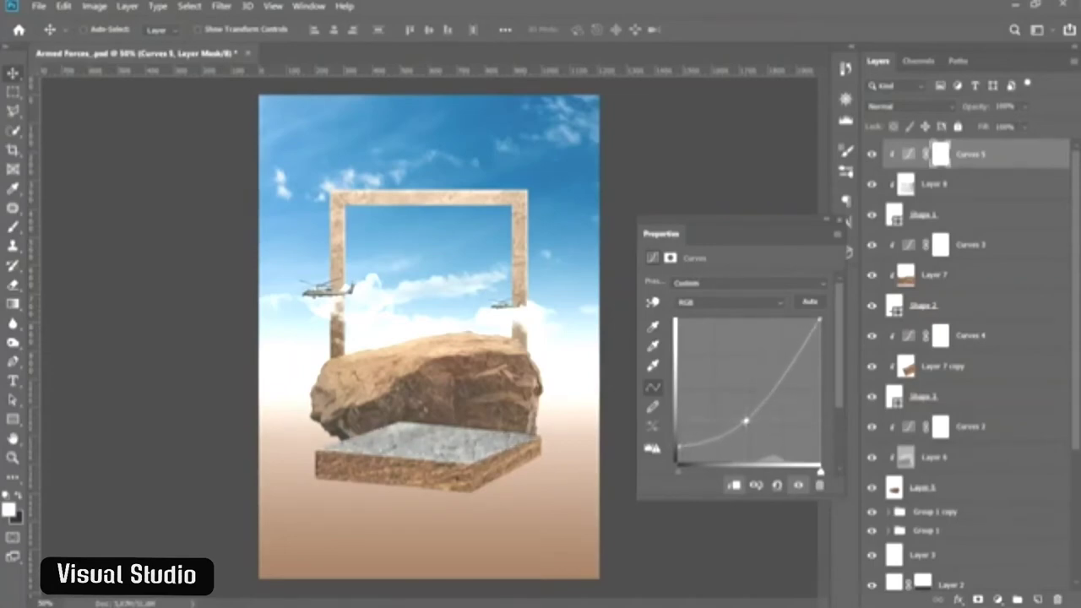
{"action": "left_click_drag", "start_coordinate": [819, 322], "coordinate": [820, 346]}
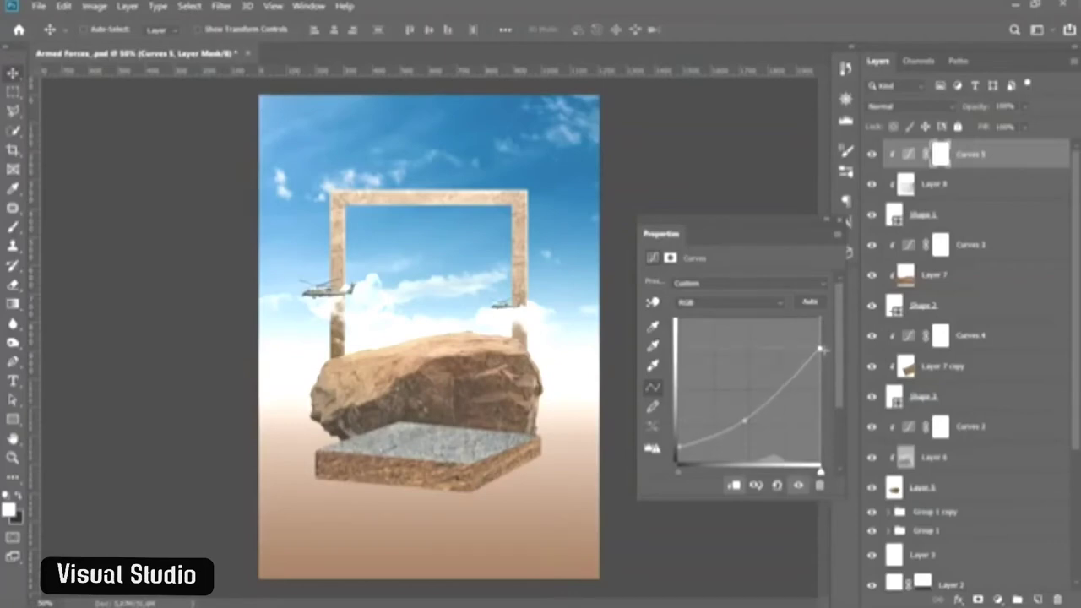
{"action": "left_click", "coordinate": [837, 221]}
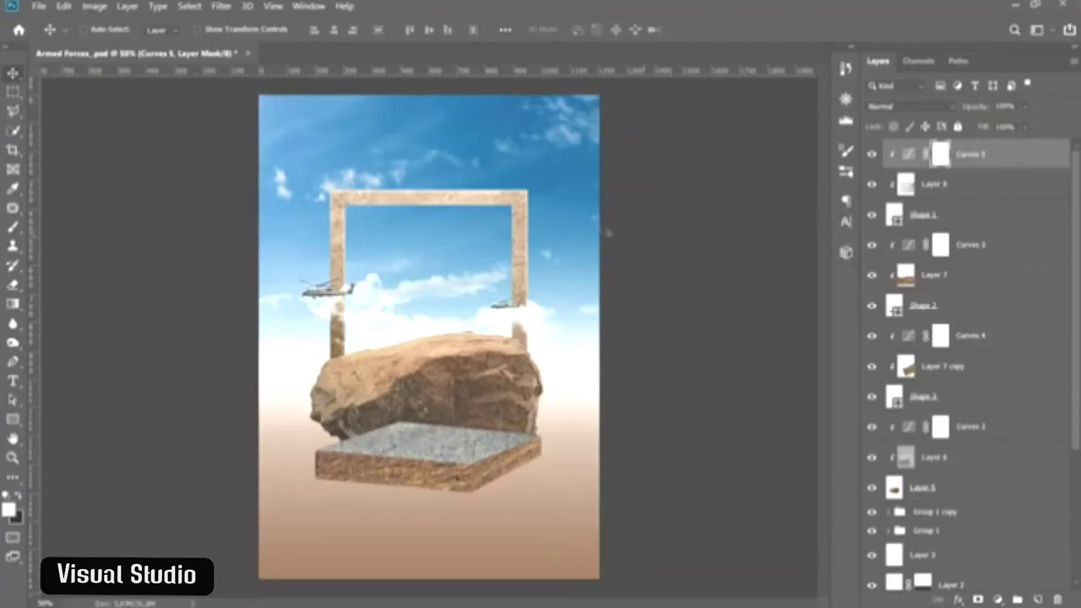
{"action": "left_click", "coordinate": [127, 6]}
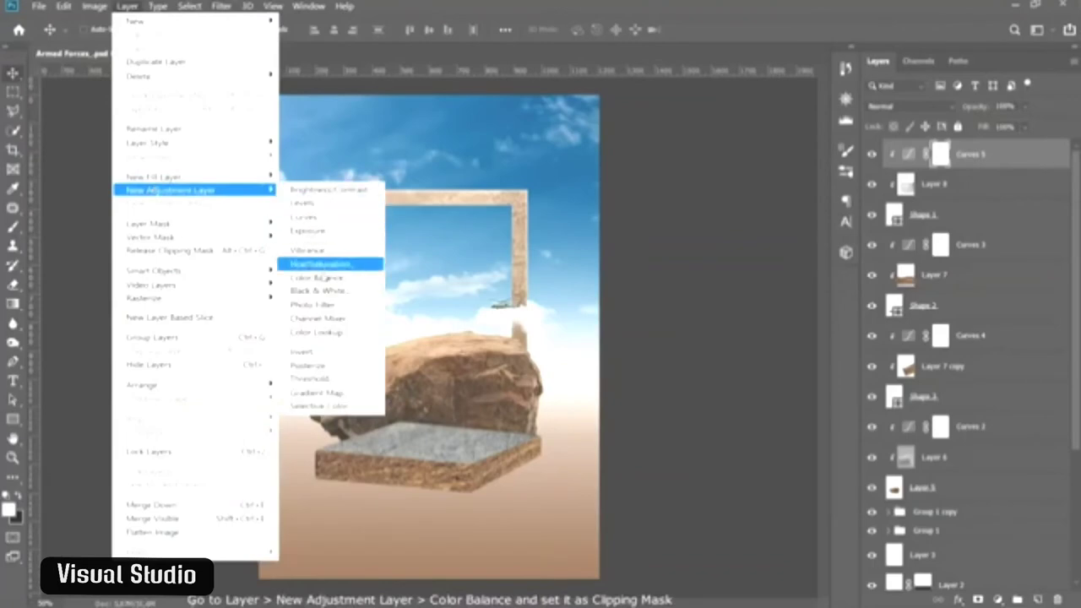
- Tint the slab top with a clipped Color Balance shifting the midtones toward red and yellow
{"action": "left_click", "coordinate": [321, 277]}
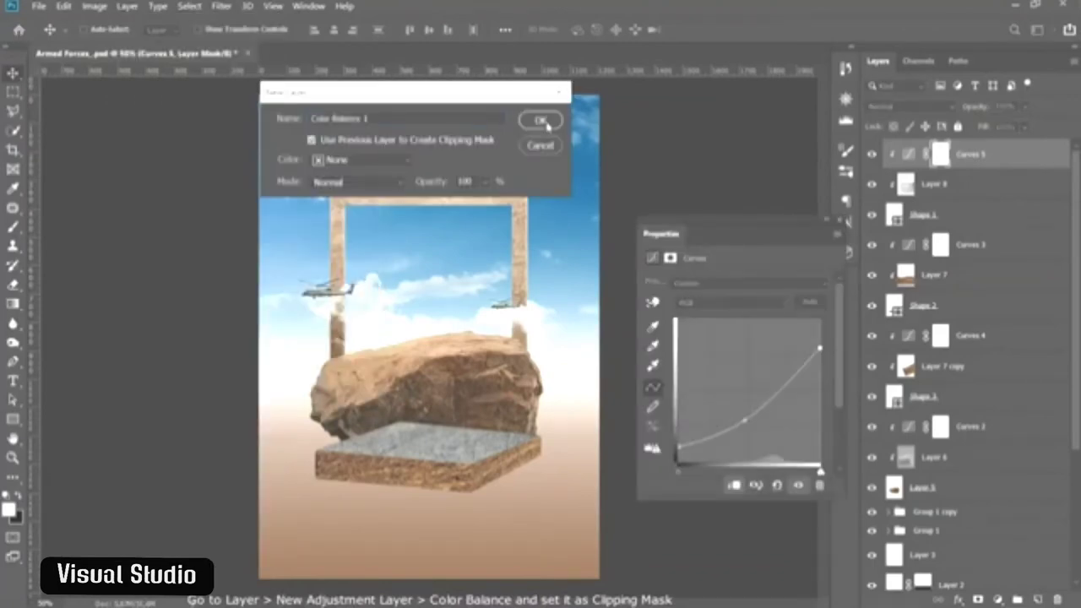
{"action": "left_click", "coordinate": [540, 121]}
{"action": "left_click_drag", "start_coordinate": [715, 316], "coordinate": [720, 318]}
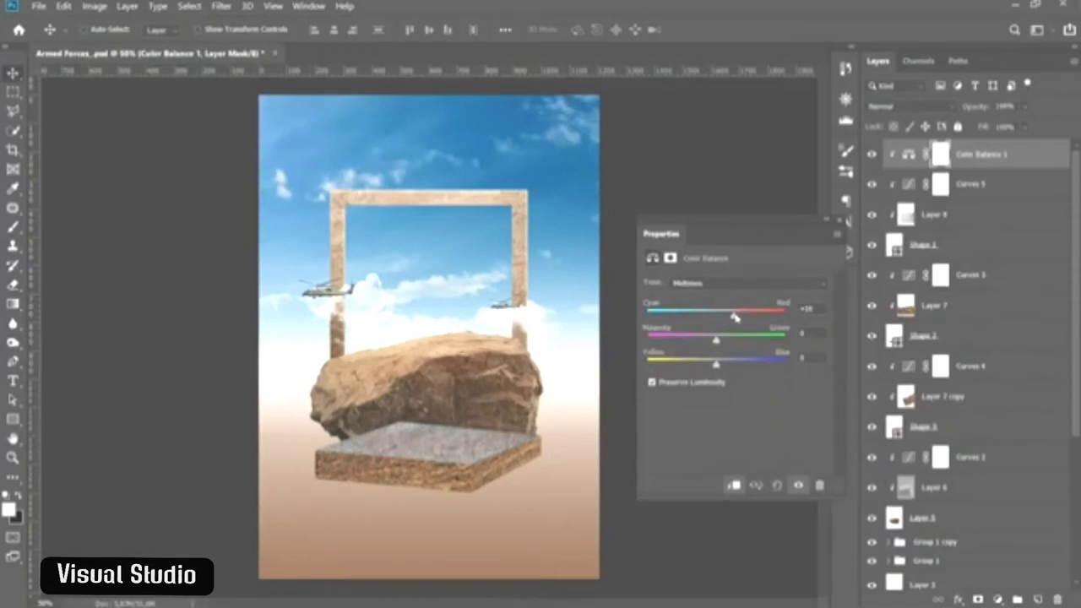
{"action": "left_click_drag", "start_coordinate": [715, 361], "coordinate": [716, 366]}
{"action": "left_click", "coordinate": [841, 226]}
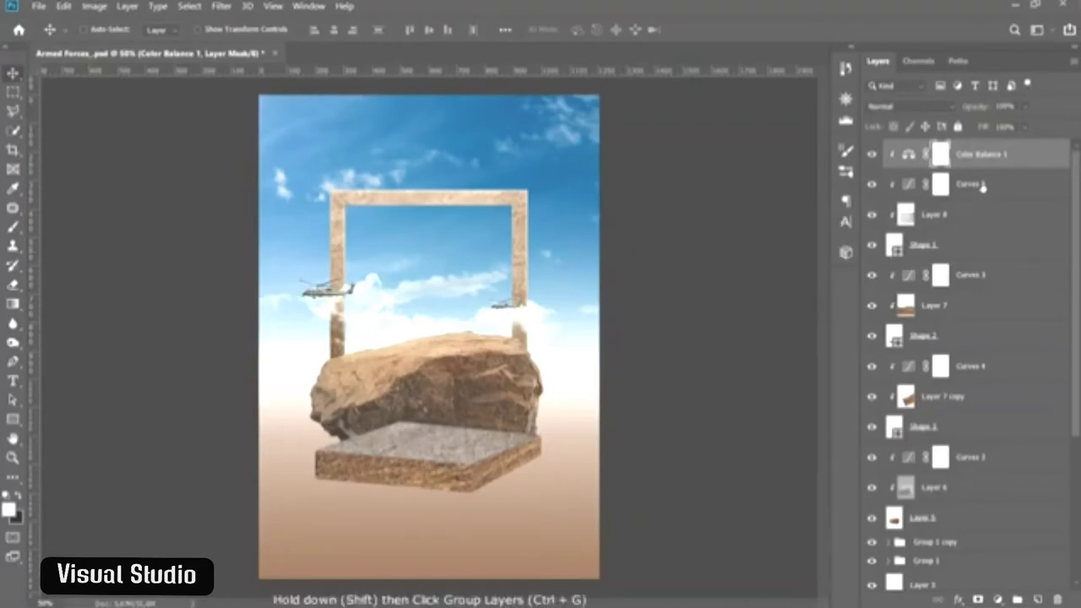
- Group the layers from Color Balance 1 down to Shape 3 and merge them into Group 2
{"action": "left_click_drag", "start_coordinate": [977, 186], "coordinate": [957, 369]}
{"action": "left_click", "coordinate": [949, 429], "text": "shift"}
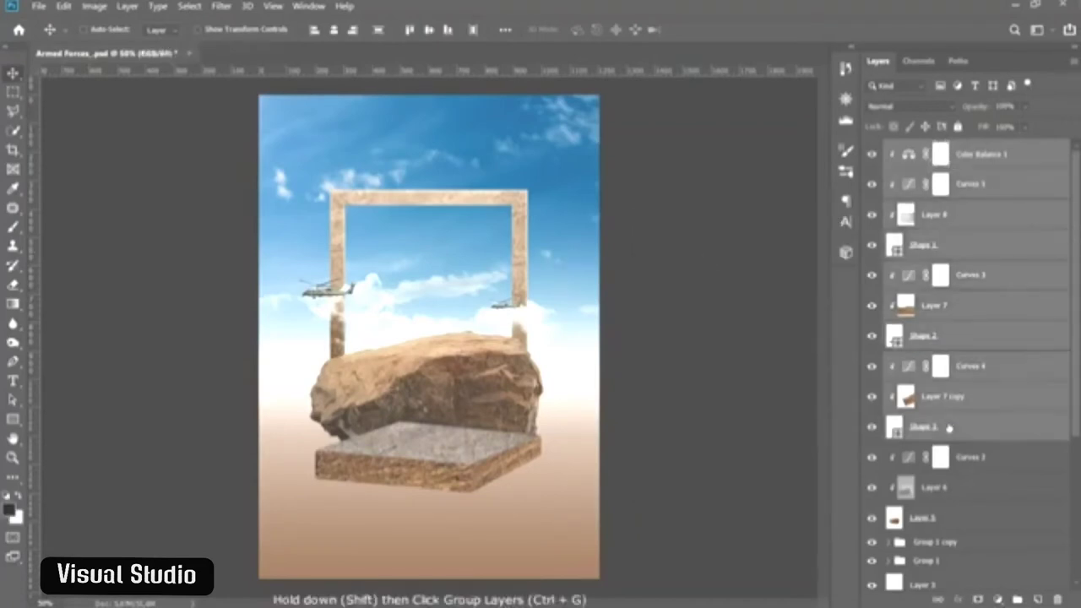
{"action": "key", "text": "ctrl+g"}
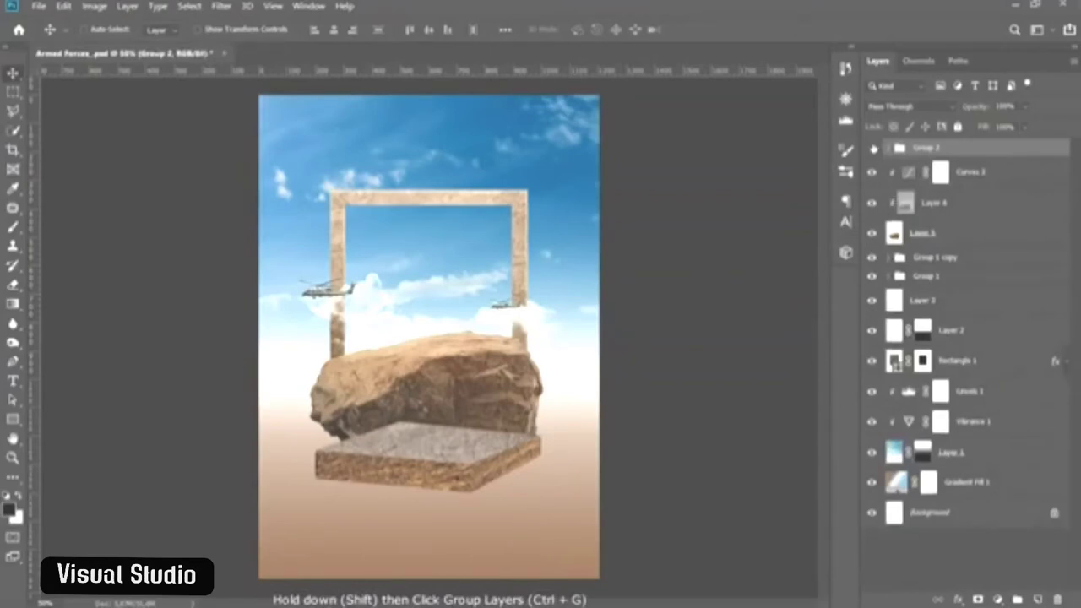
{"action": "right_click", "coordinate": [967, 157]}
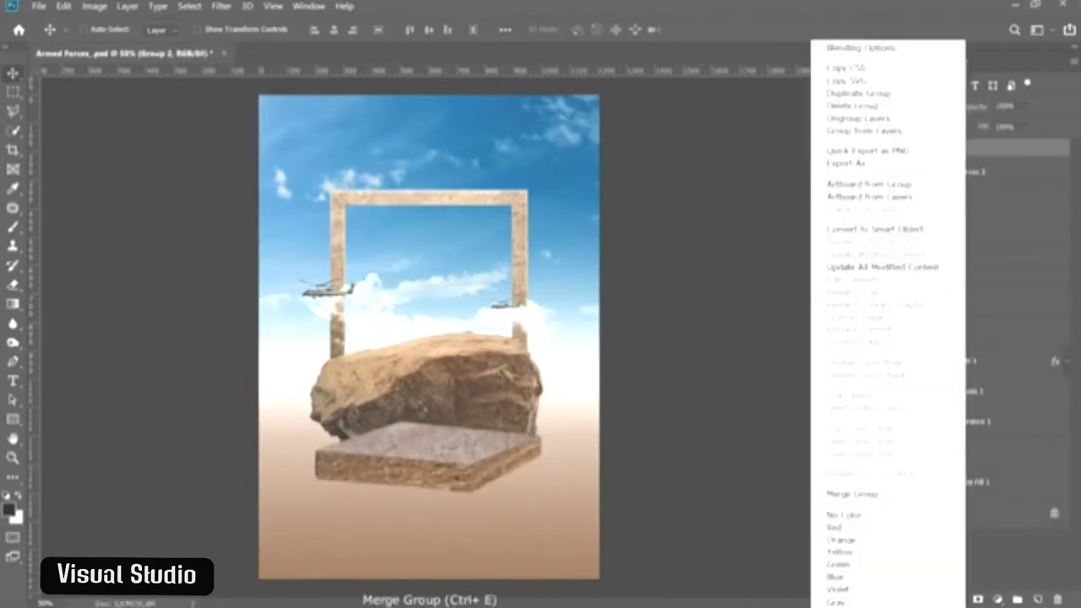
{"action": "left_click", "coordinate": [885, 495]}
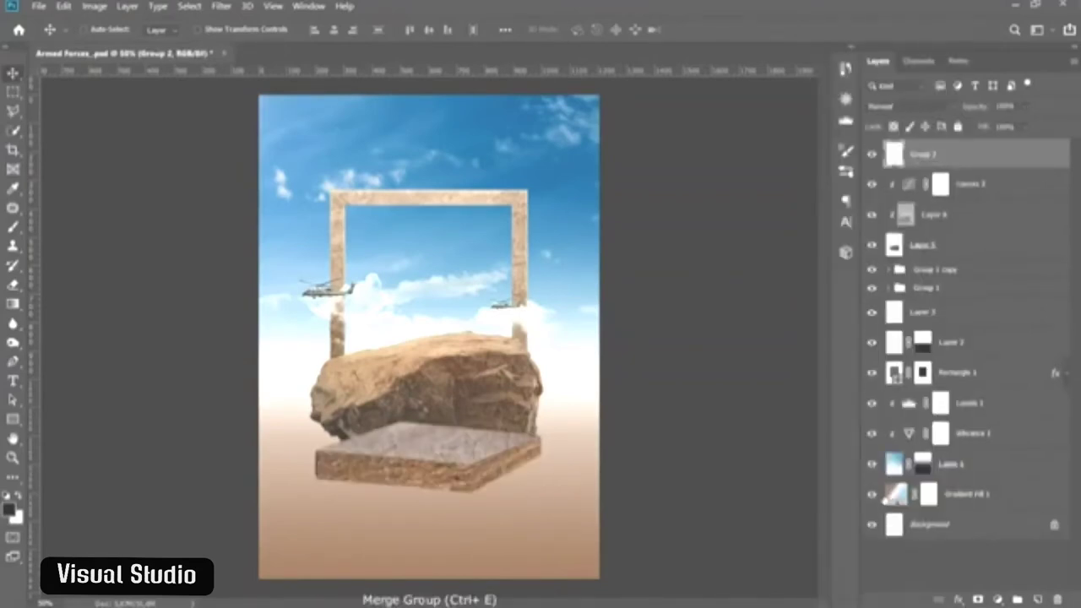
{"action": "left_click", "coordinate": [872, 155]}
- Open the soldier image, drag its masked layer into the poster, and close it unsaved
{"action": "left_click", "coordinate": [40, 8]}
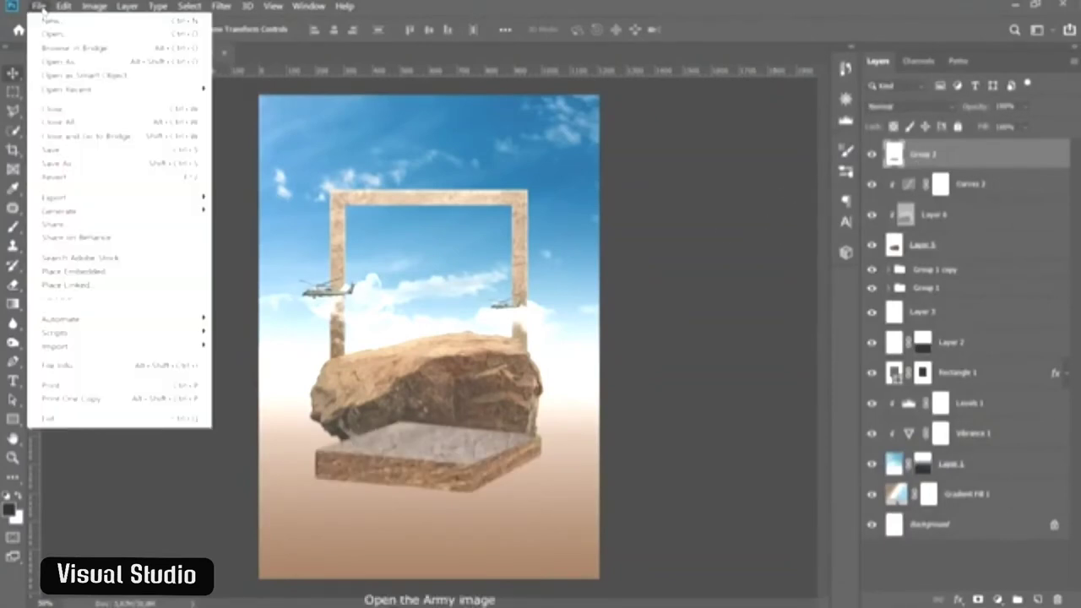
{"action": "left_click", "coordinate": [51, 31]}
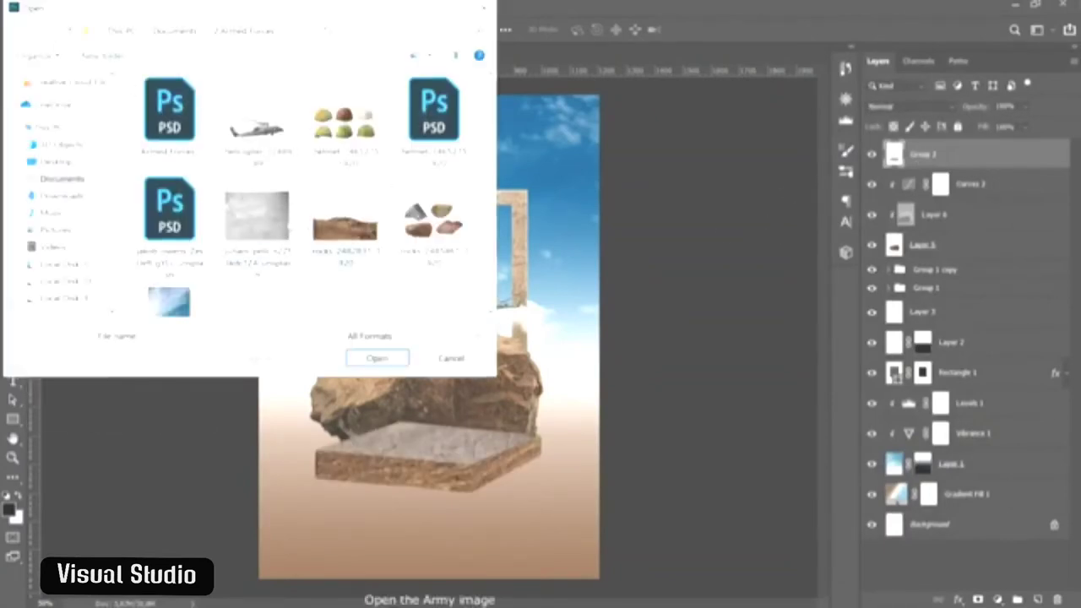
{"action": "double_click", "coordinate": [169, 209]}
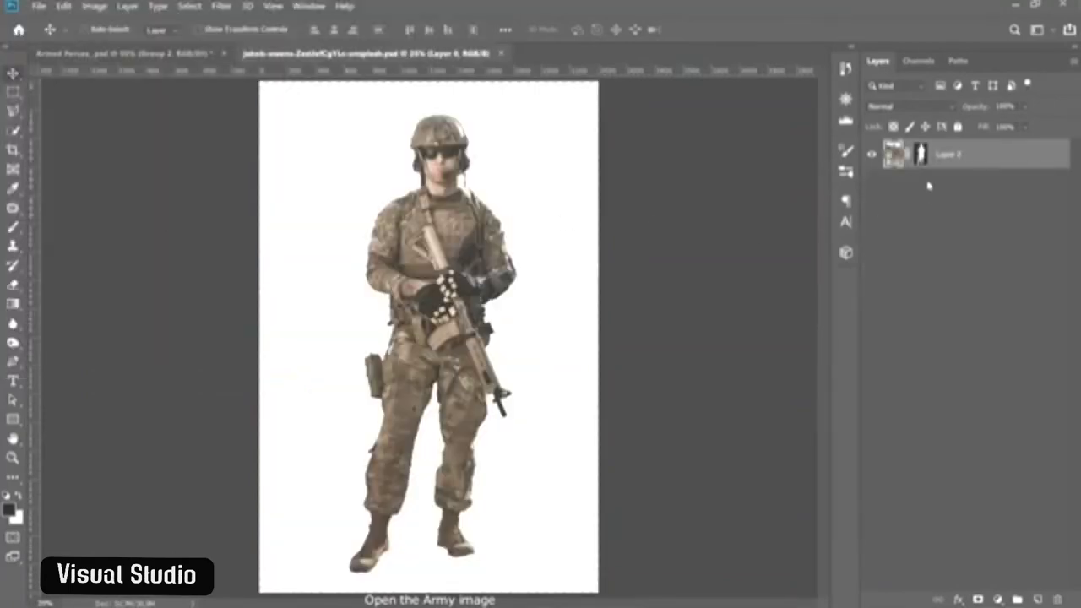
{"action": "right_click", "coordinate": [920, 156]}
{"action": "left_click", "coordinate": [929, 168]}
{"action": "right_click", "coordinate": [923, 165]}
{"action": "left_click", "coordinate": [926, 169]}
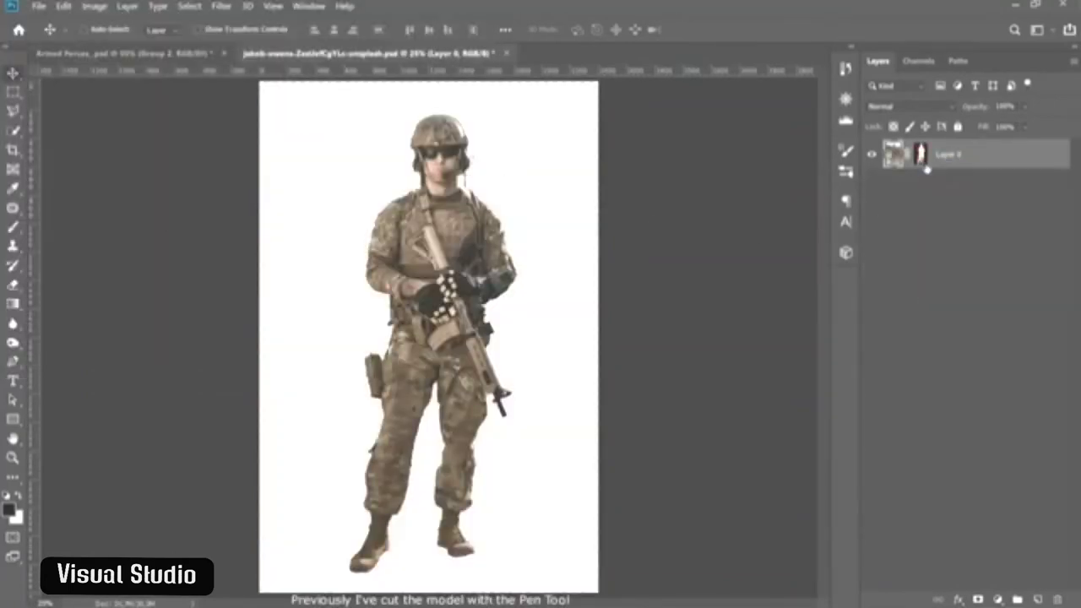
{"action": "left_click_drag", "start_coordinate": [439, 304], "coordinate": [351, 157]}
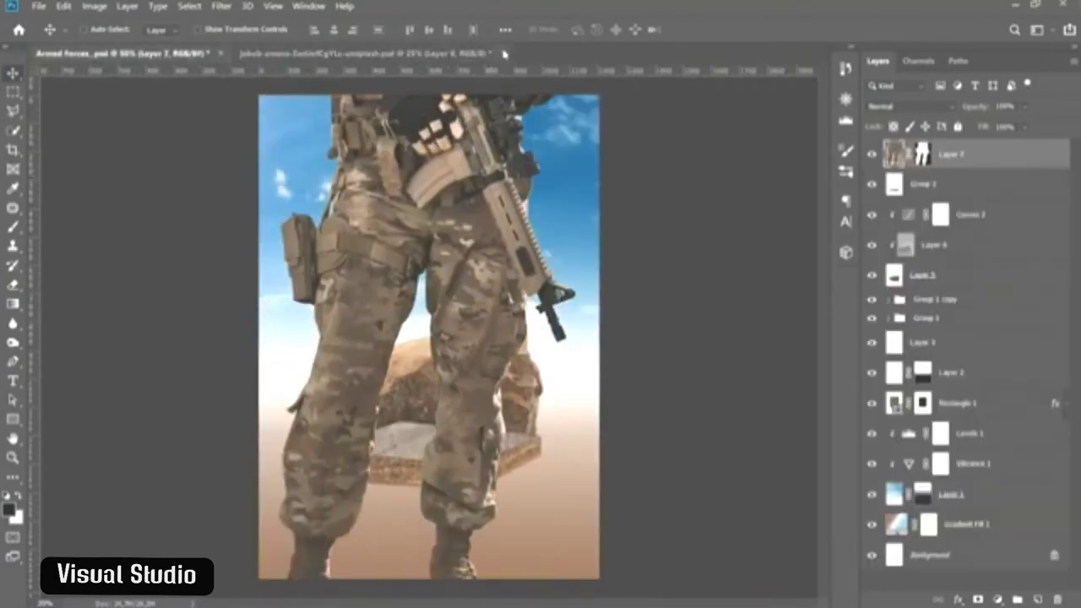
{"action": "left_click", "coordinate": [363, 53]}
{"action": "left_click", "coordinate": [568, 245]}
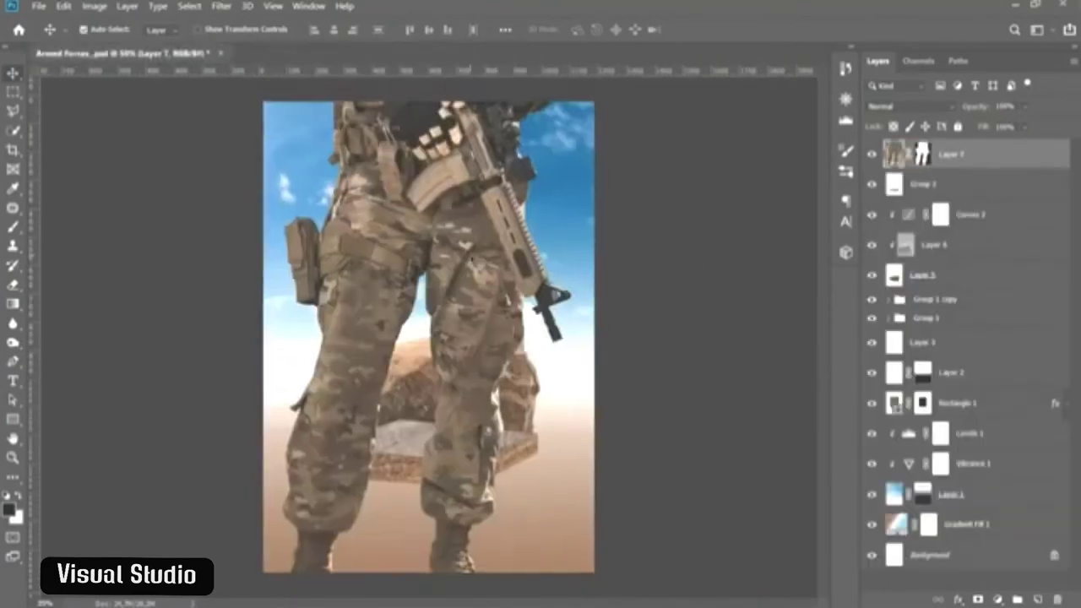
- Scale the soldier to about 40%, settle it on the rock, and save the poster
{"action": "key", "text": "ctrl+minus"}
{"action": "key", "text": "ctrl+t"}
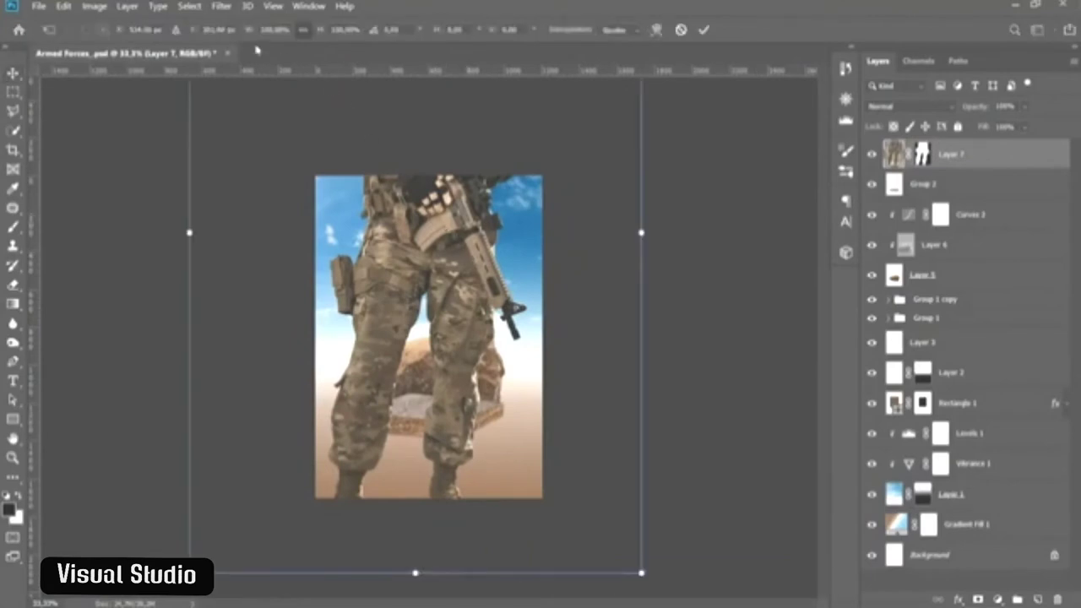
{"action": "left_click_drag", "start_coordinate": [251, 33], "coordinate": [218, 31]}
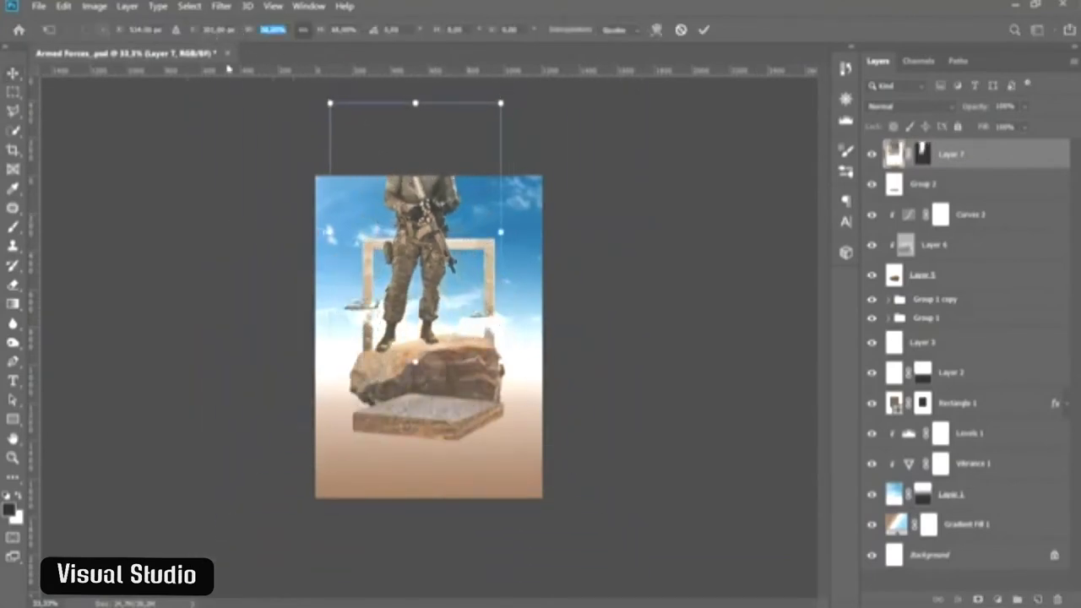
{"action": "left_click_drag", "start_coordinate": [425, 232], "coordinate": [439, 287]}
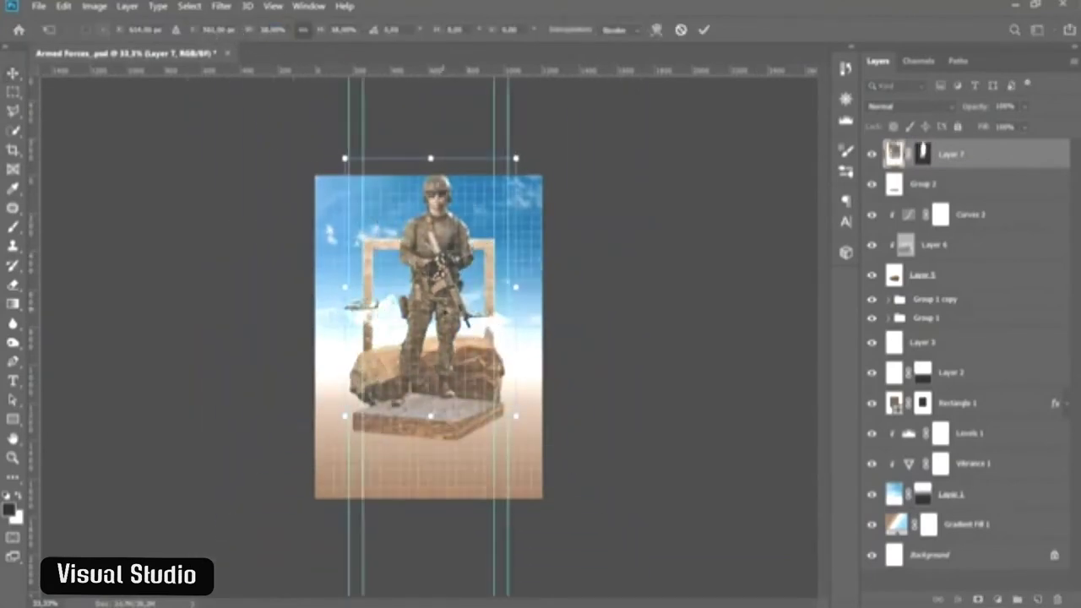
{"action": "left_click", "coordinate": [271, 7]}
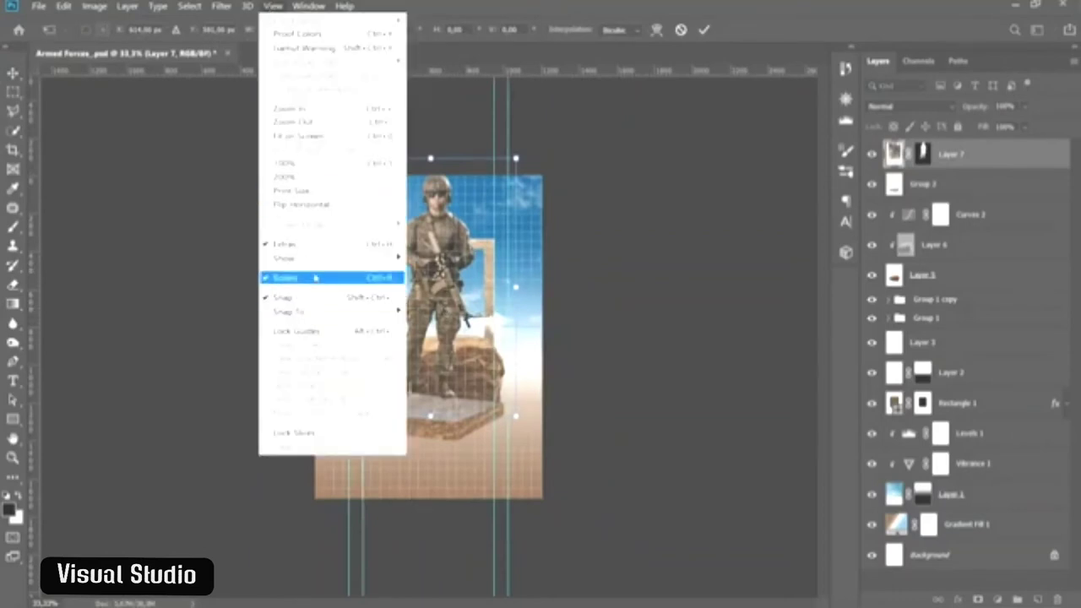
{"action": "left_click_drag", "start_coordinate": [473, 239], "coordinate": [470, 261]}
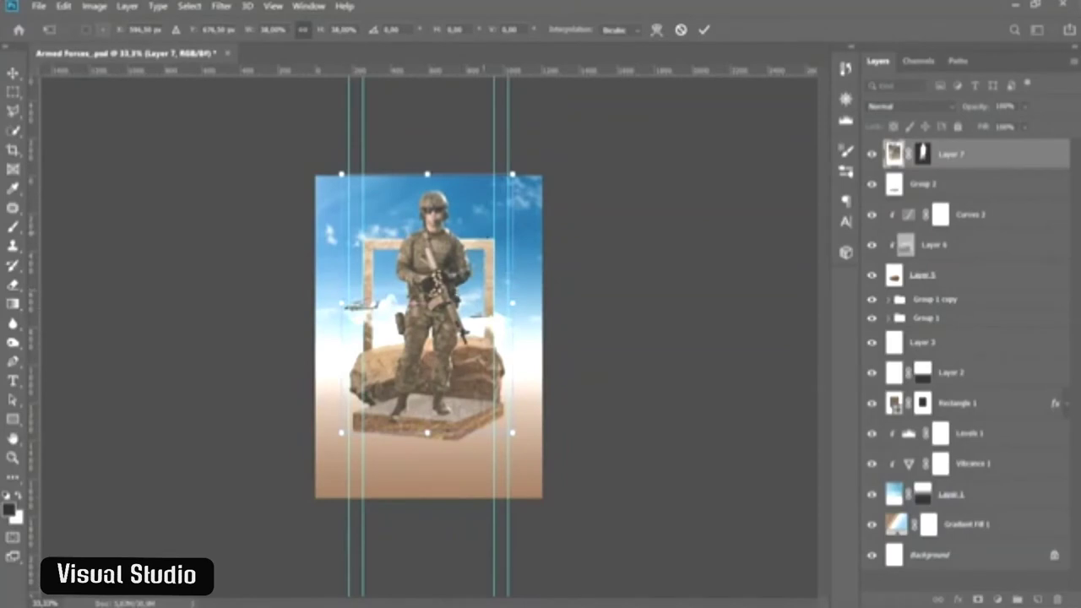
{"action": "left_click_drag", "start_coordinate": [513, 174], "coordinate": [505, 188]}
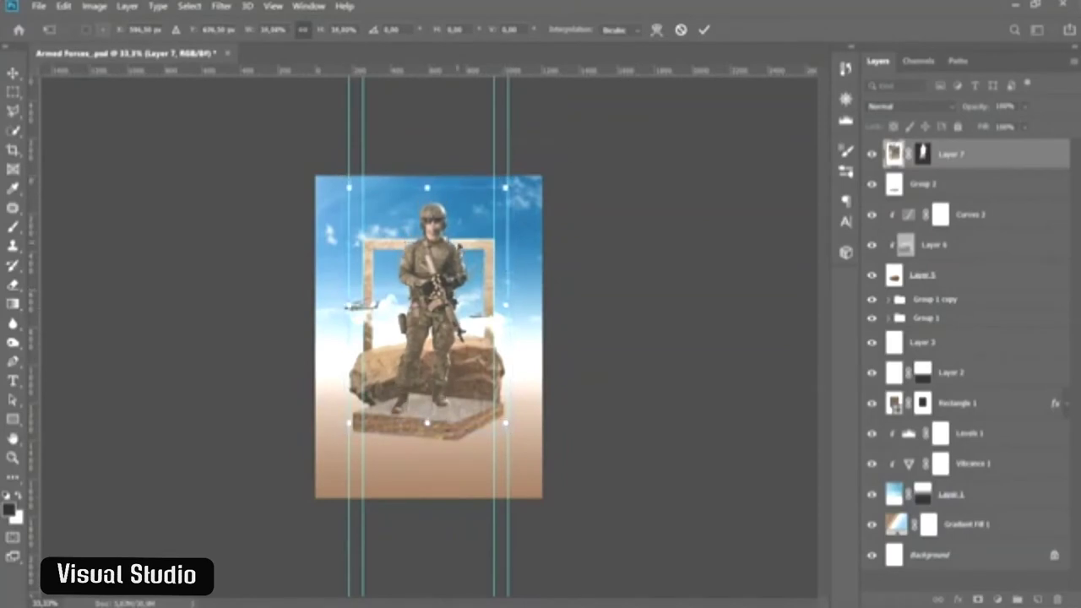
{"action": "key", "text": "Return"}
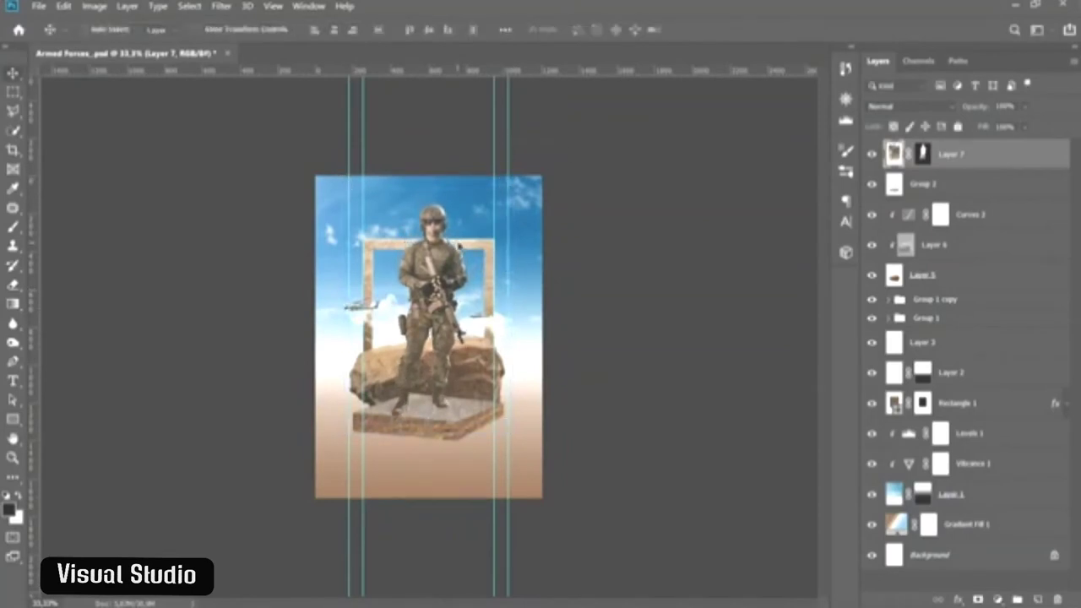
{"action": "key", "text": "ctrl+plus"}
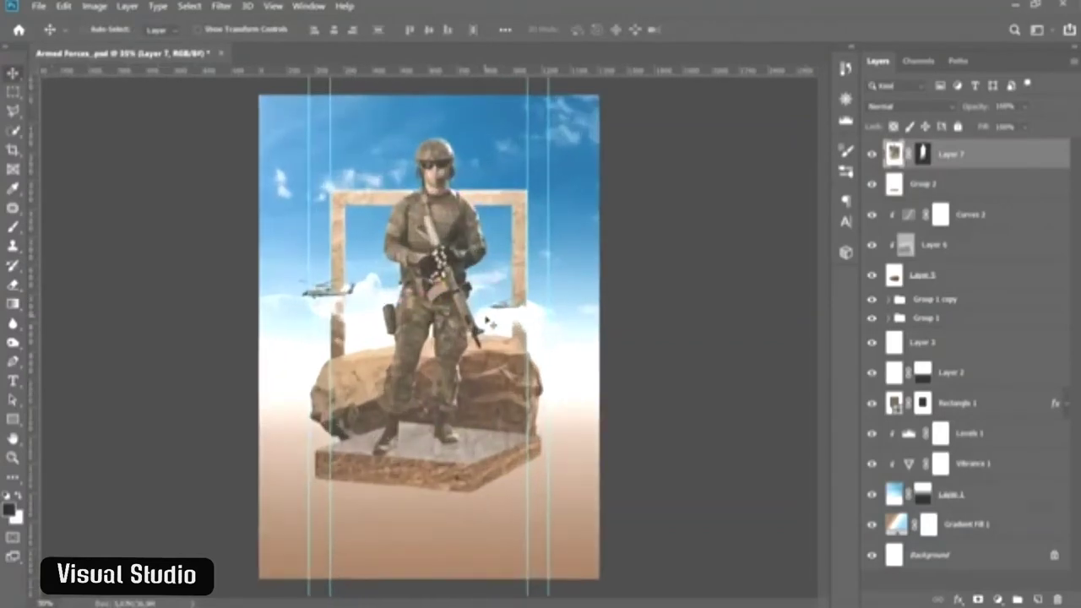
{"action": "key", "text": "ctrl+s"}
- Hide the soldier, add a layer mask to Group 2, and load the rock's outline as a selection
{"action": "left_click", "coordinate": [872, 154]}
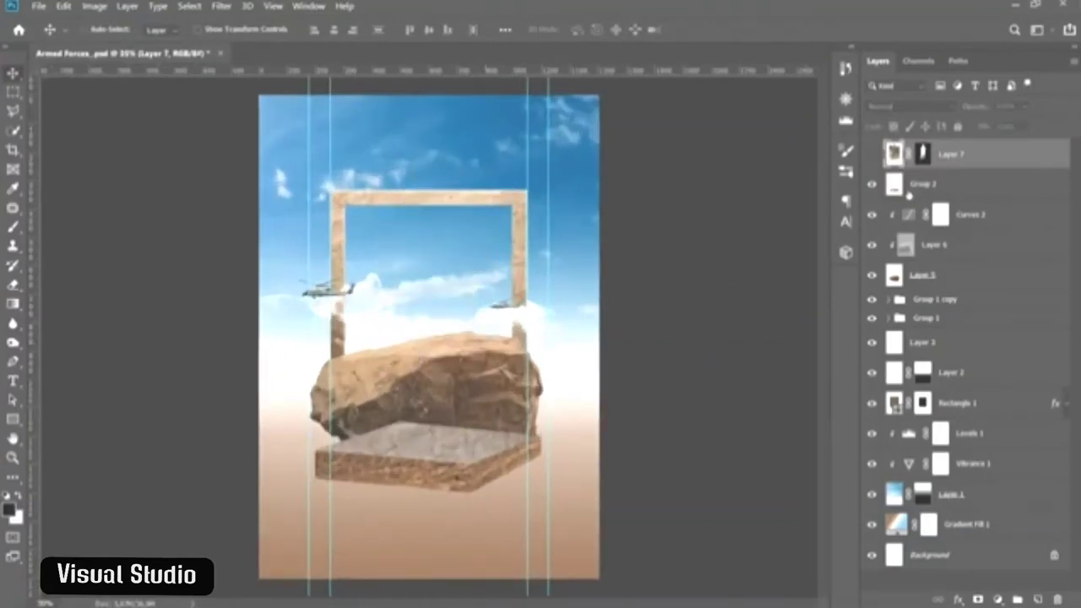
{"action": "left_click", "coordinate": [921, 193]}
{"action": "left_click", "coordinate": [978, 599]}
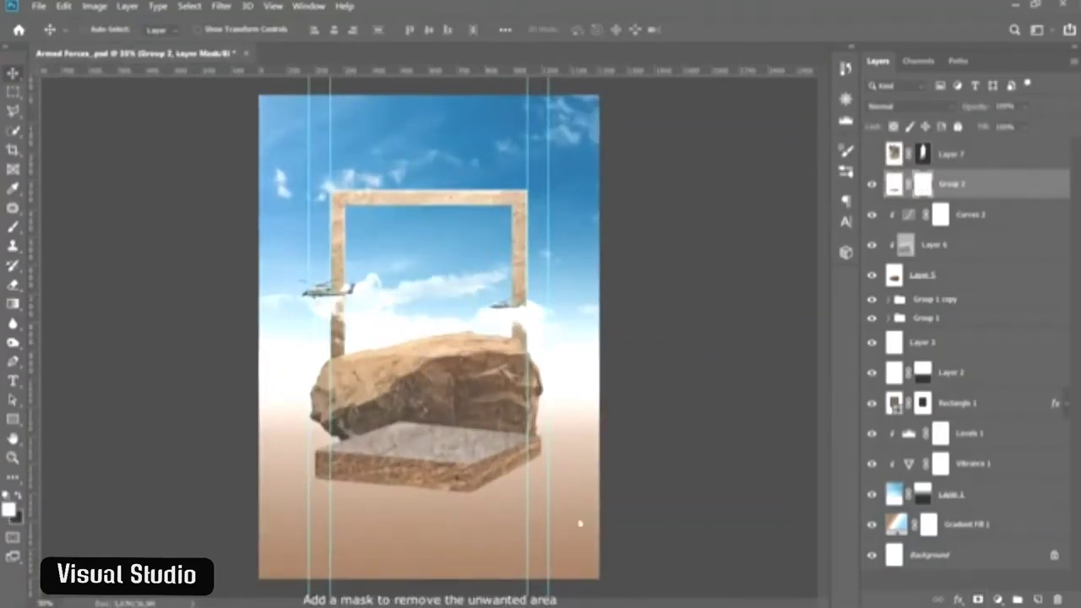
{"action": "key", "text": "ctrl+plus"}
{"action": "scroll", "coordinate": [469, 496], "scroll_direction": "down", "scroll_amount": 1}
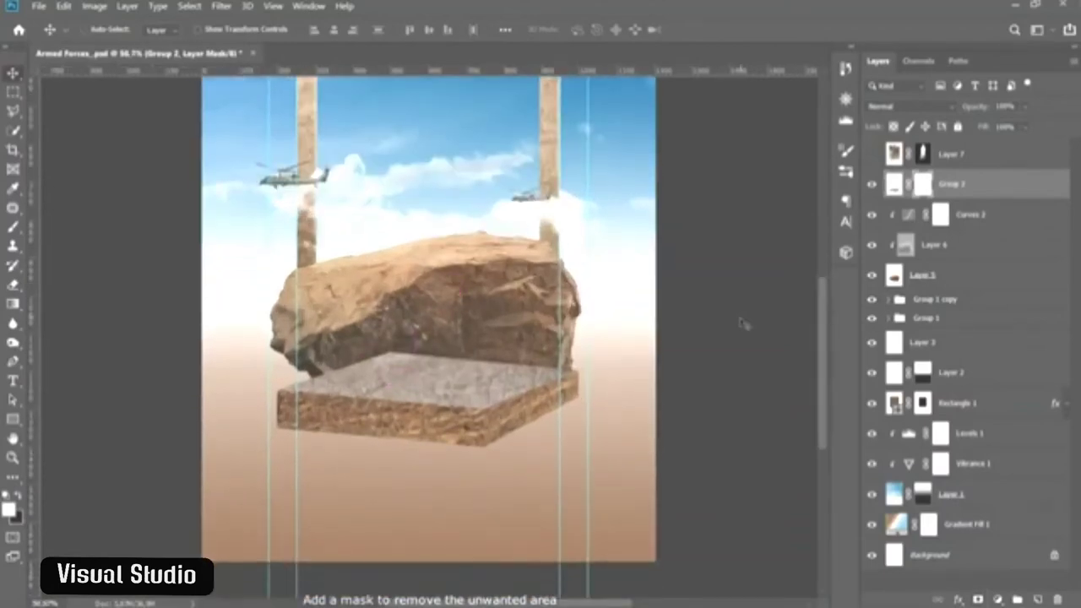
{"action": "scroll", "coordinate": [478, 432], "scroll_direction": "down", "scroll_amount": 1}
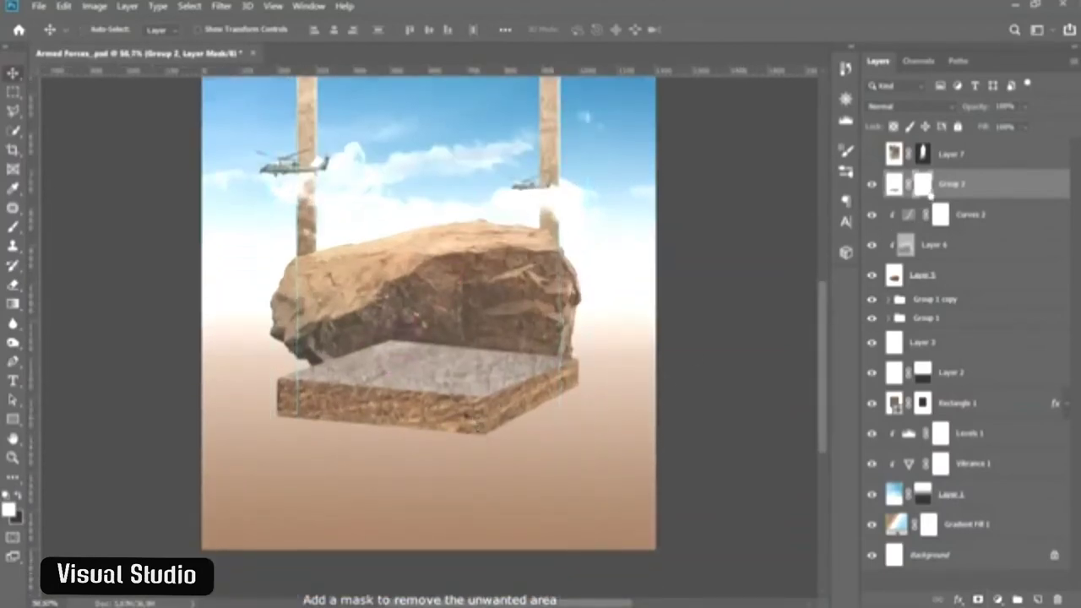
{"action": "left_click", "coordinate": [893, 277], "text": "ctrl"}
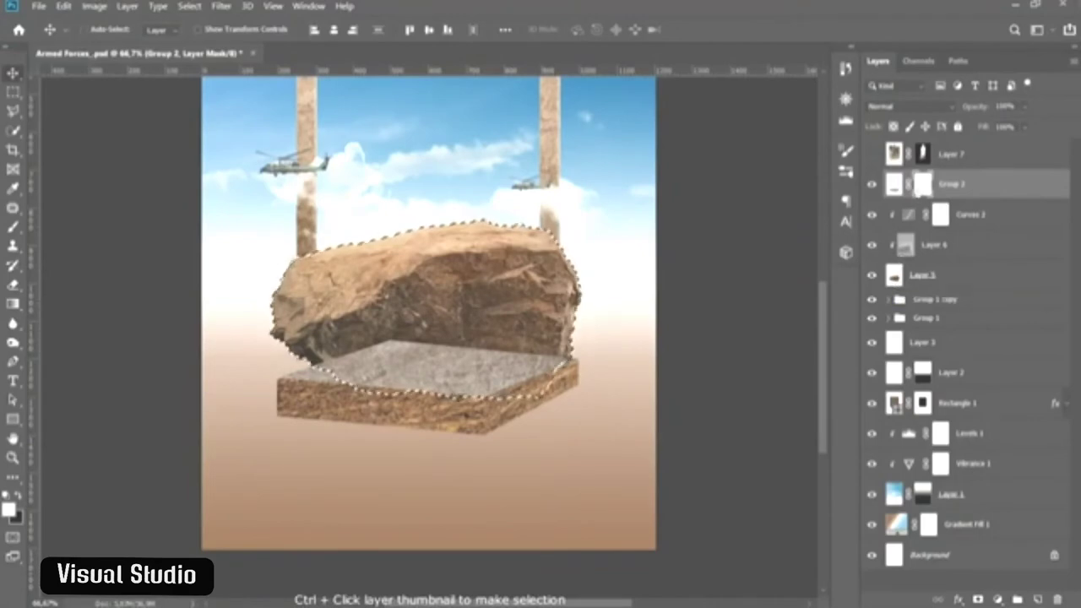
- Paint the mask black at about 77% brush opacity along the rock's underside
{"action": "key", "text": "x"}
{"action": "key", "text": "b"}
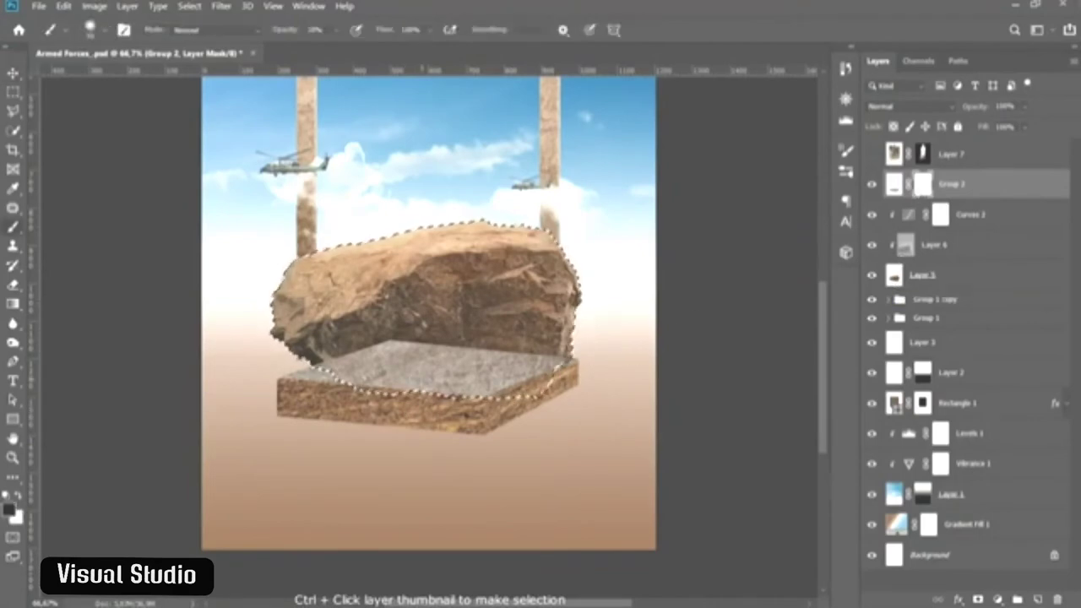
{"action": "left_click", "coordinate": [337, 31]}
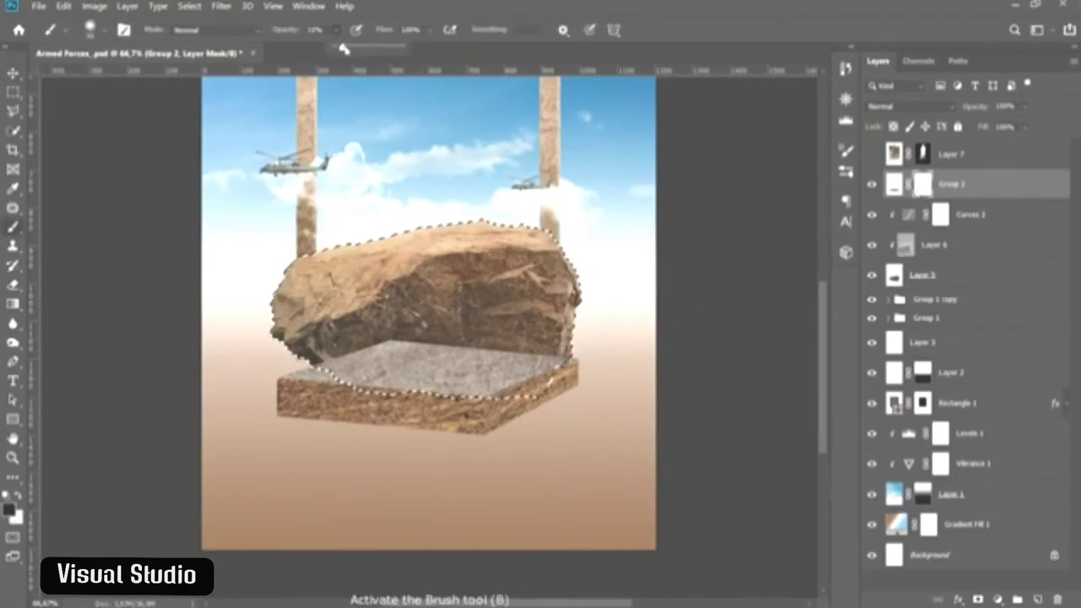
{"action": "left_click_drag", "start_coordinate": [344, 49], "coordinate": [386, 51]}
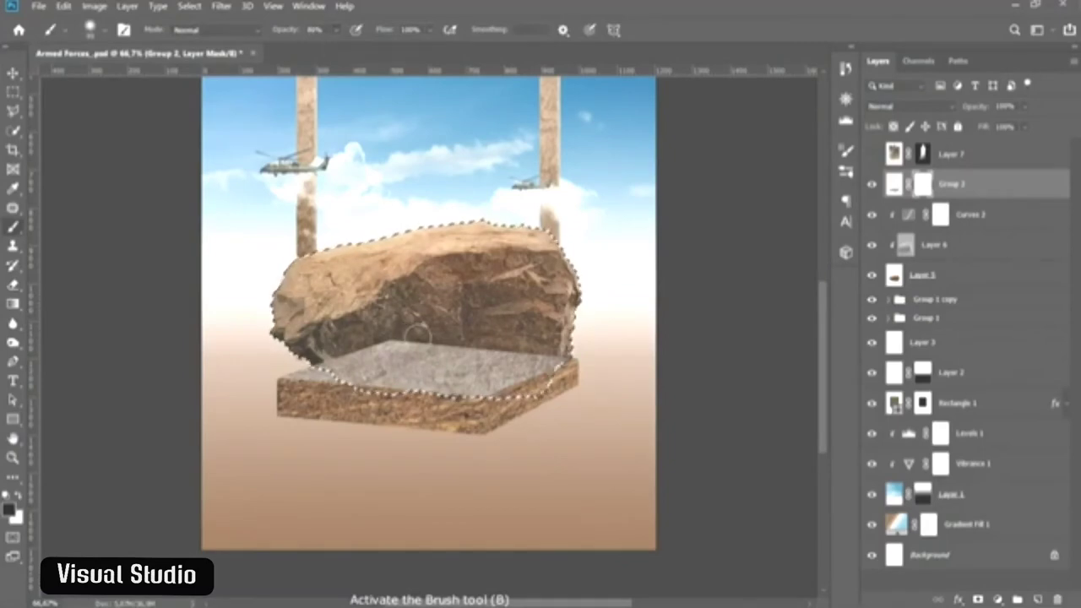
{"action": "right_click", "coordinate": [453, 310]}
{"action": "left_click", "coordinate": [414, 338]}
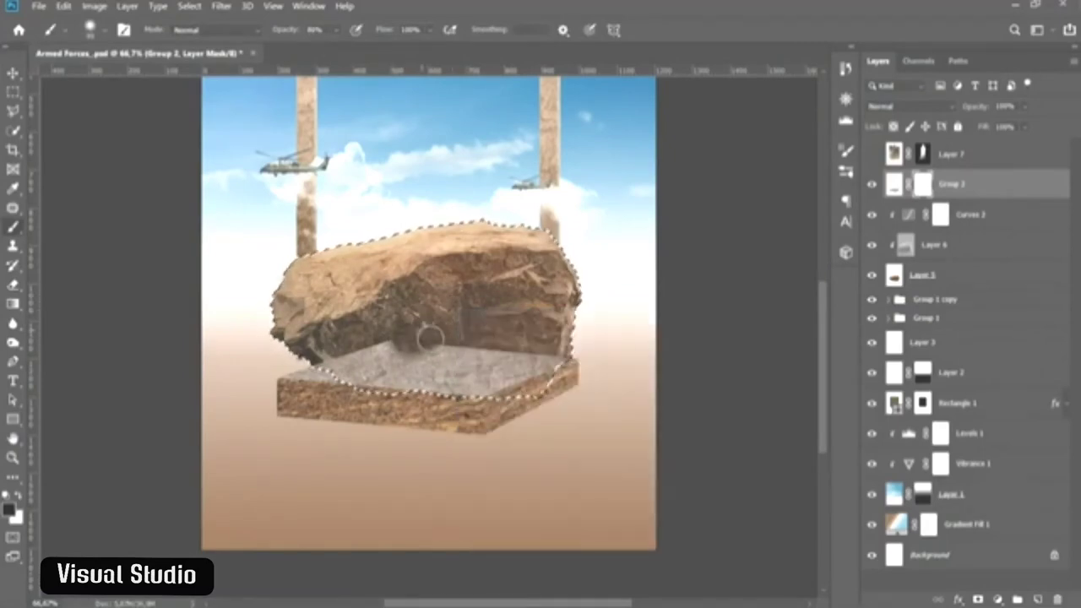
{"action": "mouse_move", "coordinate": [411, 338]}
{"action": "left_mouse_down"}
{"action": "mouse_move", "coordinate": [420, 308]}
{"action": "mouse_move", "coordinate": [410, 314]}
{"action": "mouse_move", "coordinate": [495, 313]}
{"action": "mouse_move", "coordinate": [363, 313]}
{"action": "mouse_move", "coordinate": [540, 306]}
{"action": "mouse_move", "coordinate": [544, 317]}
{"action": "mouse_move", "coordinate": [362, 313]}
{"action": "mouse_move", "coordinate": [350, 326]}
{"action": "mouse_move", "coordinate": [533, 318]}
{"action": "mouse_move", "coordinate": [324, 331]}
{"action": "left_mouse_up"}
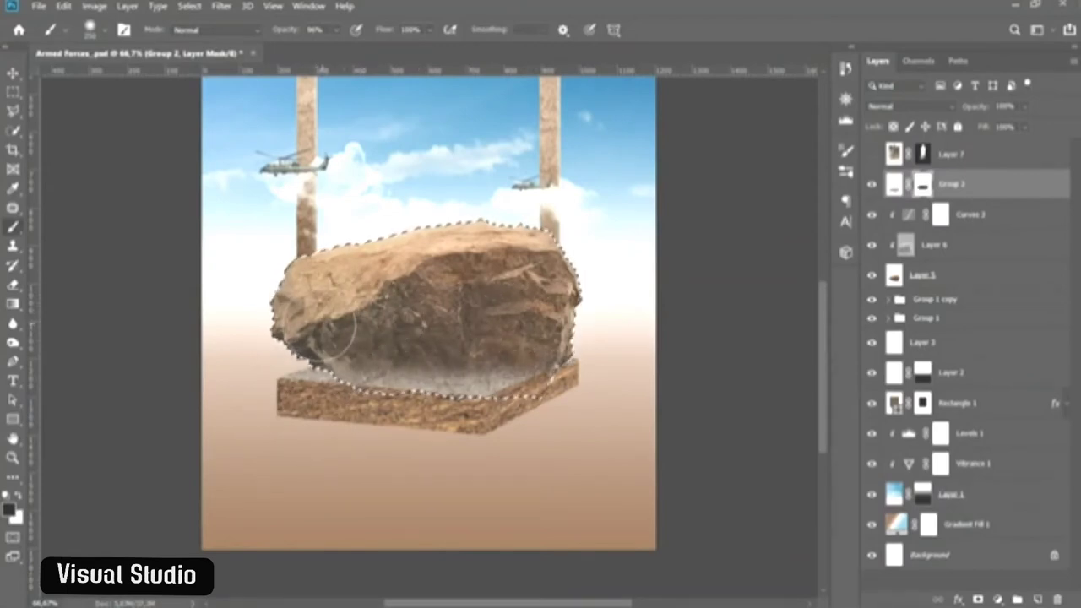
- Restore the slab area under the rock with a 0%-hardness white brush
{"action": "left_click", "coordinate": [20, 498]}
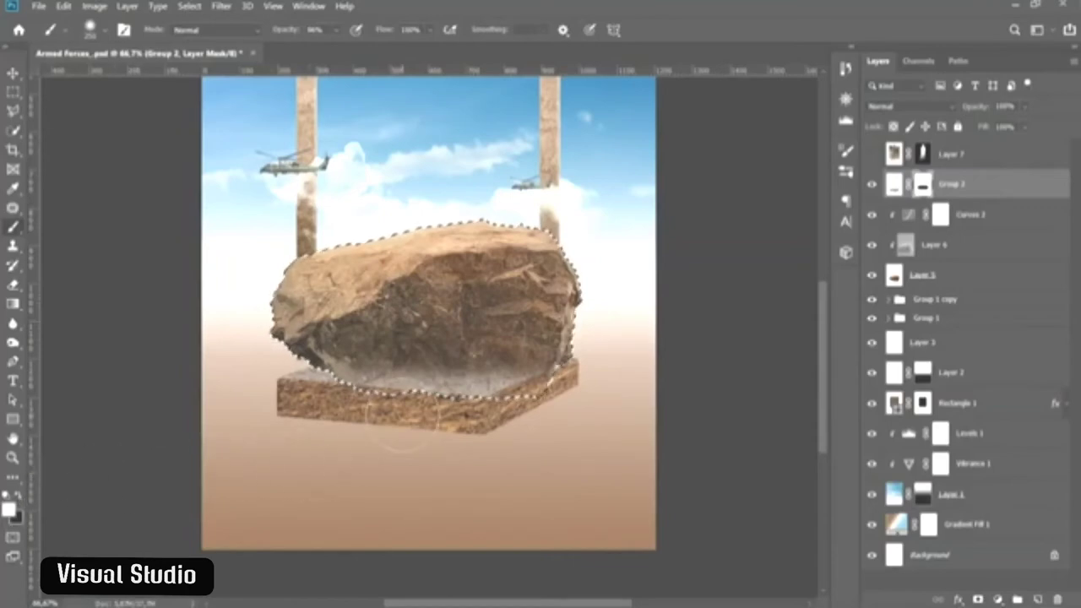
{"action": "right_click", "coordinate": [441, 344]}
{"action": "left_click", "coordinate": [517, 420]}
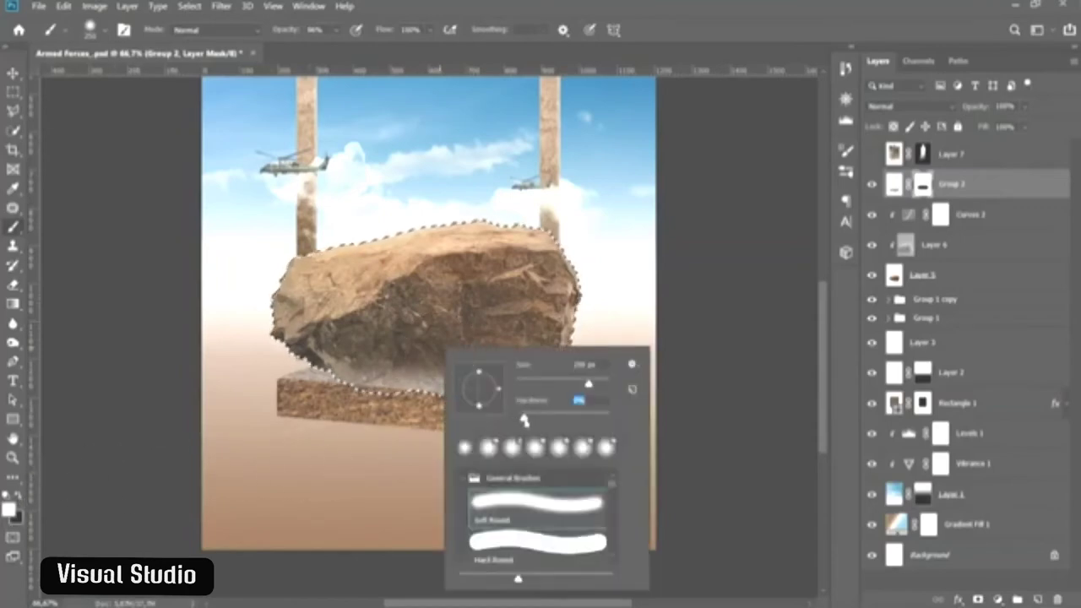
{"action": "key", "text": "Return"}
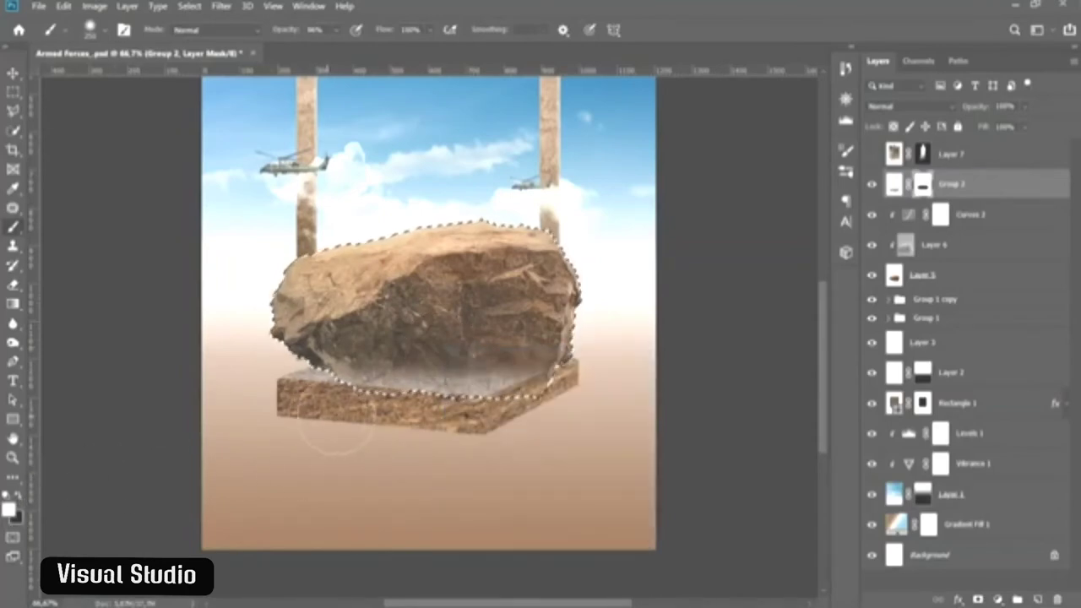
{"action": "mouse_move", "coordinate": [339, 441]}
{"action": "left_mouse_down"}
{"action": "mouse_move", "coordinate": [575, 434]}
{"action": "mouse_move", "coordinate": [301, 451]}
{"action": "mouse_move", "coordinate": [557, 435]}
{"action": "left_mouse_up"}
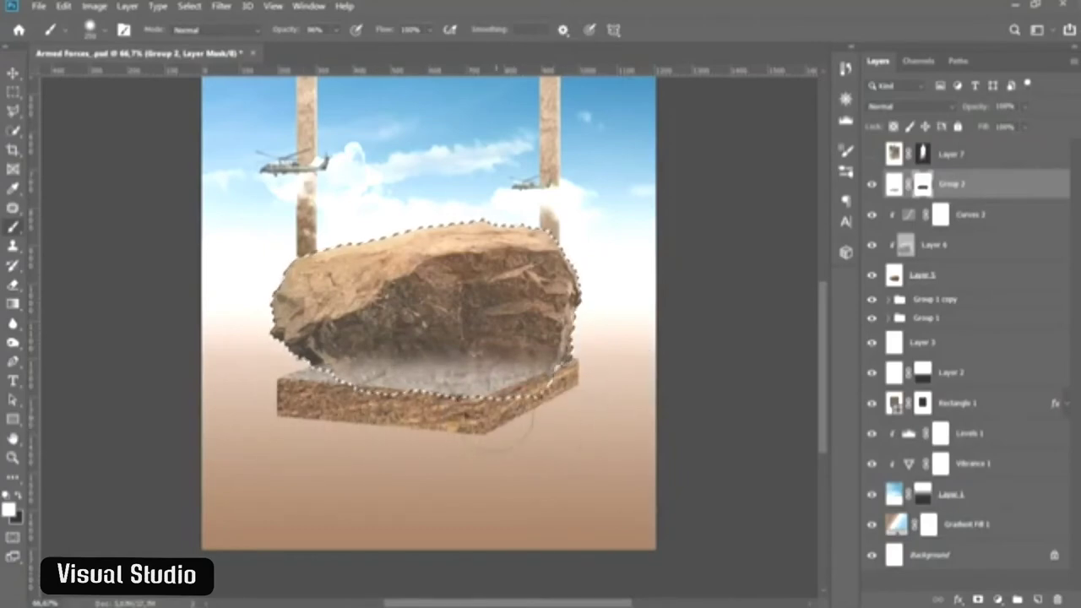
- Fade the rock's lower edges into the slab with a smaller black brush
{"action": "key", "text": "x"}
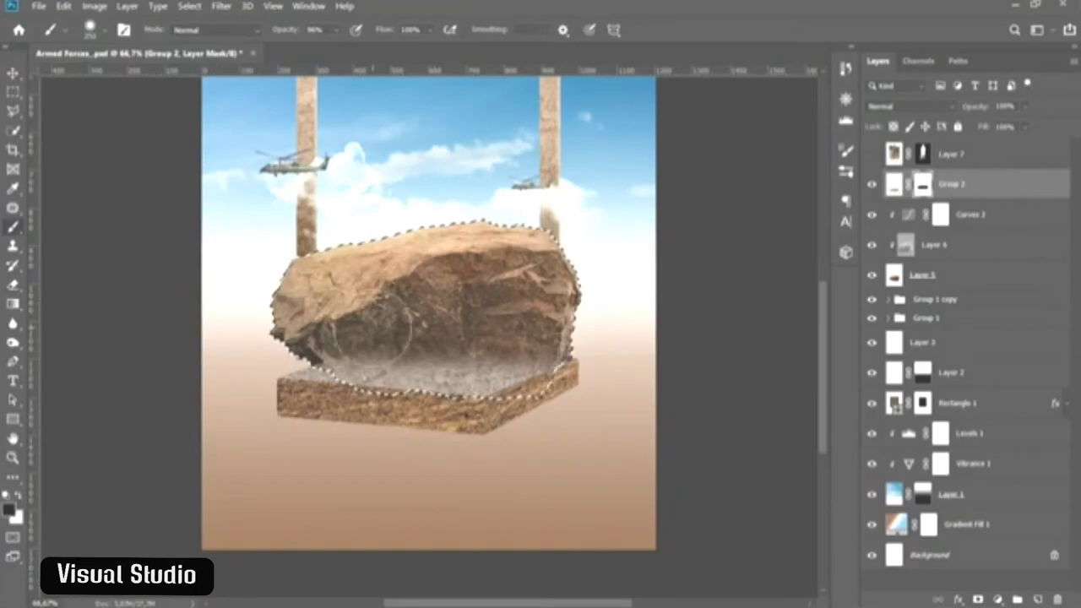
{"action": "mouse_move", "coordinate": [372, 329]}
{"action": "left_mouse_down"}
{"action": "mouse_move", "coordinate": [374, 321]}
{"action": "mouse_move", "coordinate": [341, 334]}
{"action": "mouse_move", "coordinate": [338, 319]}
{"action": "mouse_move", "coordinate": [495, 320]}
{"action": "mouse_move", "coordinate": [540, 326]}
{"action": "mouse_move", "coordinate": [538, 338]}
{"action": "left_mouse_up"}
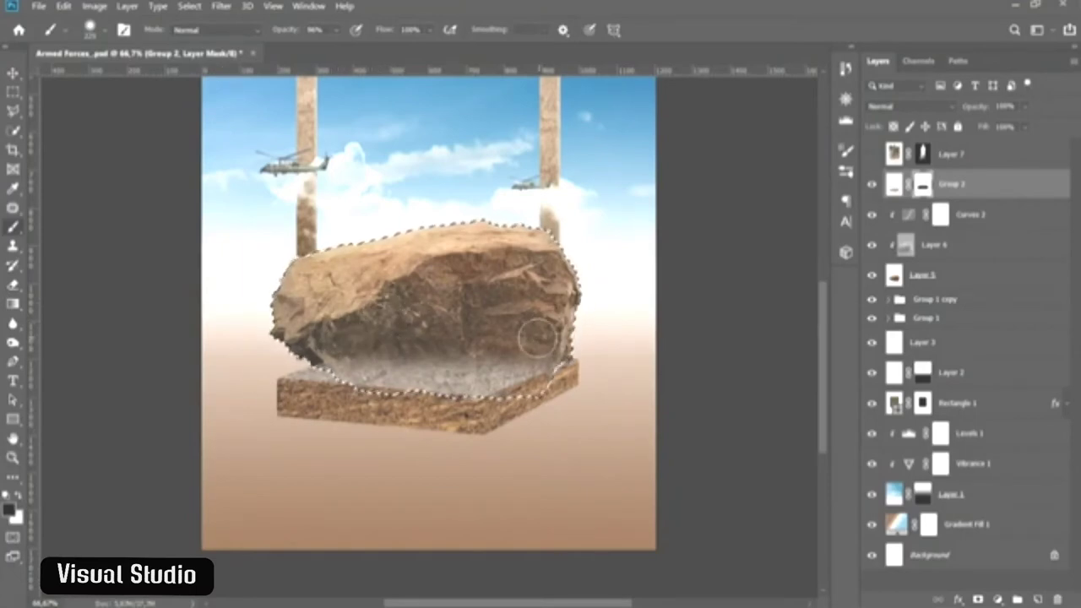
{"action": "scroll", "coordinate": [321, 334], "scroll_direction": "up", "scroll_amount": 2}
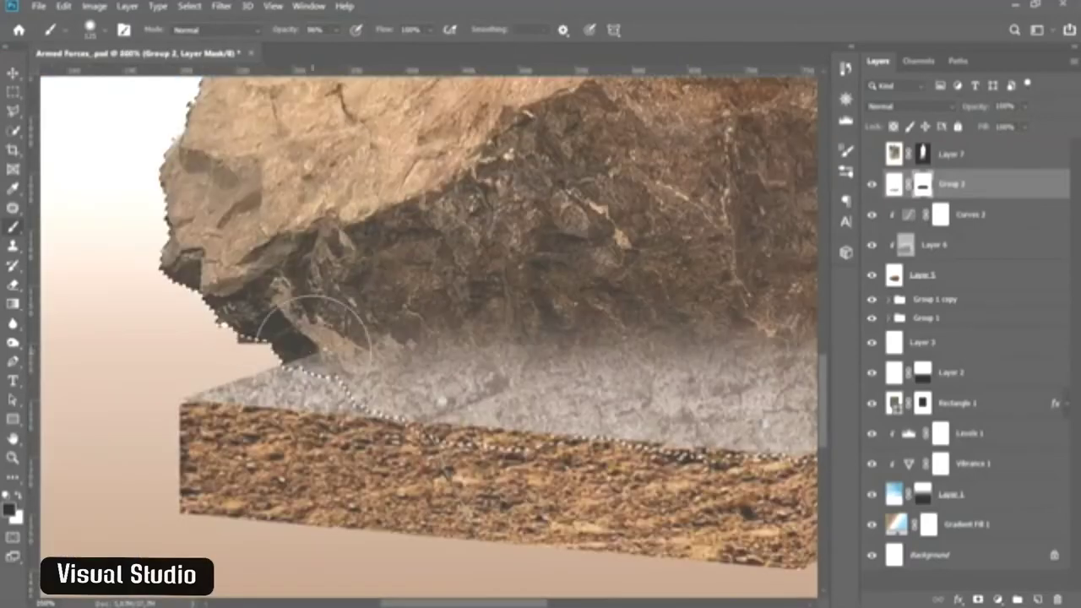
{"action": "key", "text": "bracketleft"}
{"action": "key", "text": "bracketleft"}
{"action": "key", "text": "bracketleft"}
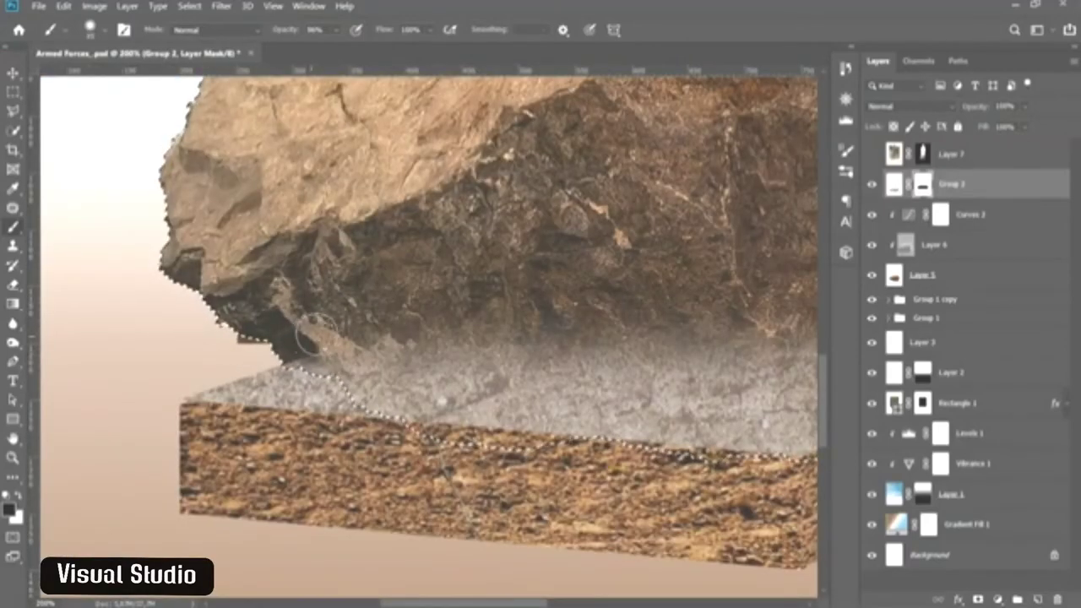
{"action": "mouse_move", "coordinate": [304, 336]}
{"action": "left_mouse_down"}
{"action": "mouse_move", "coordinate": [289, 337]}
{"action": "mouse_move", "coordinate": [324, 317]}
{"action": "left_mouse_up"}
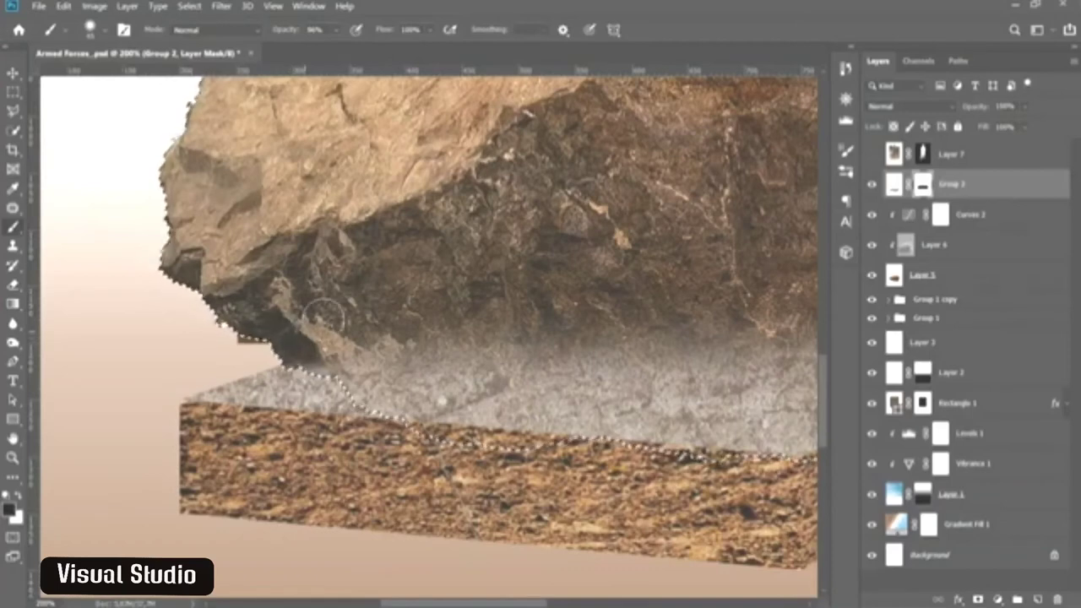
{"action": "key", "text": "ctrl+minus"}
{"action": "key", "text": "ctrl+minus"}
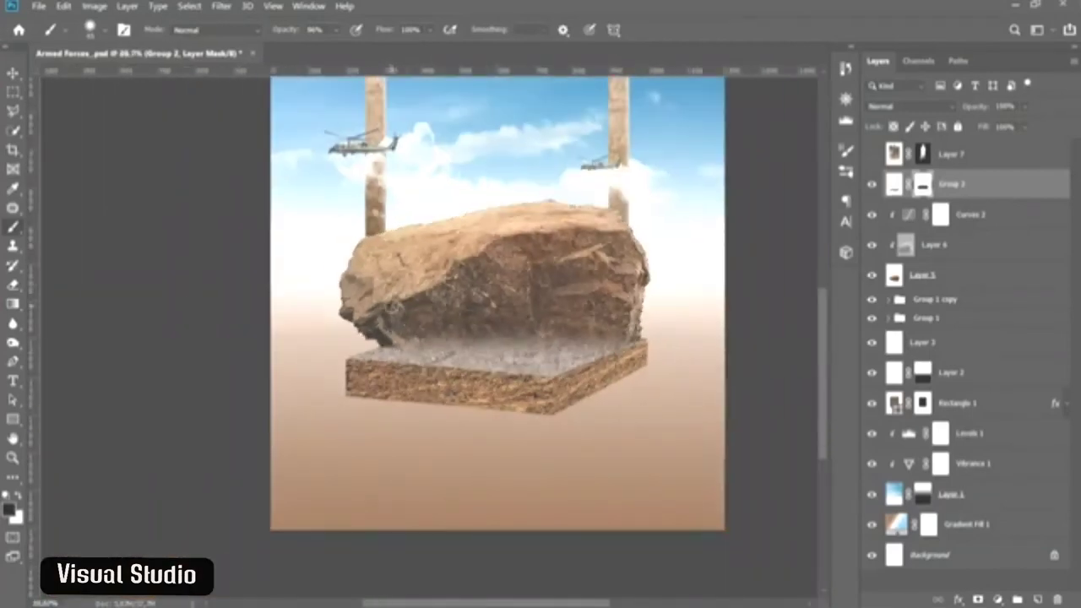
- Switch to the Move tool and show and select the soldier layer again
{"action": "key", "text": "v"}
{"action": "scroll", "coordinate": [663, 371], "scroll_direction": "up", "scroll_amount": 1}
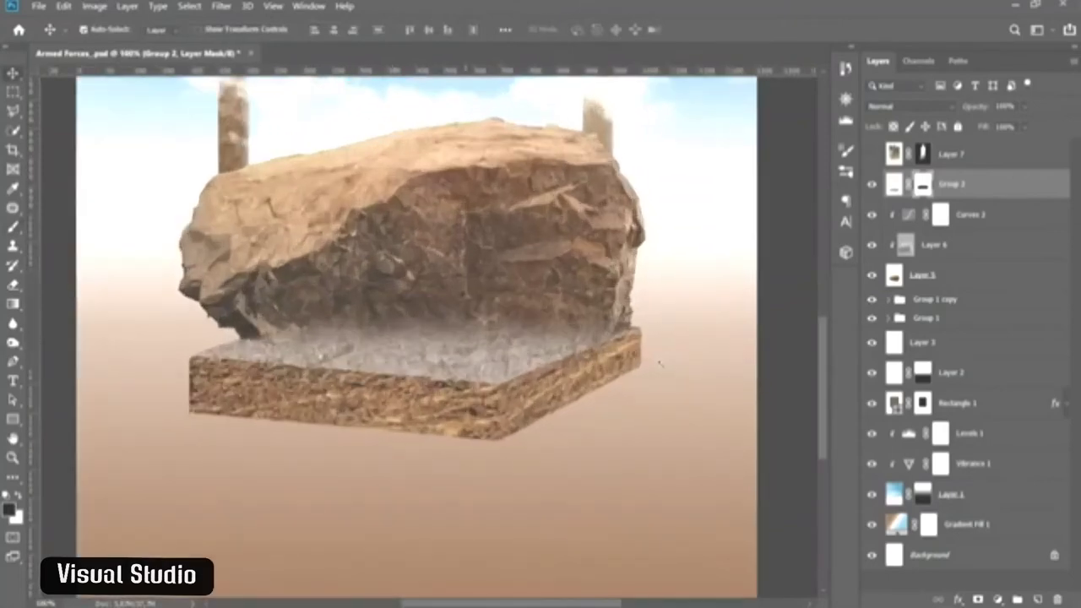
{"action": "left_click_drag", "start_coordinate": [649, 360], "coordinate": [651, 362]}
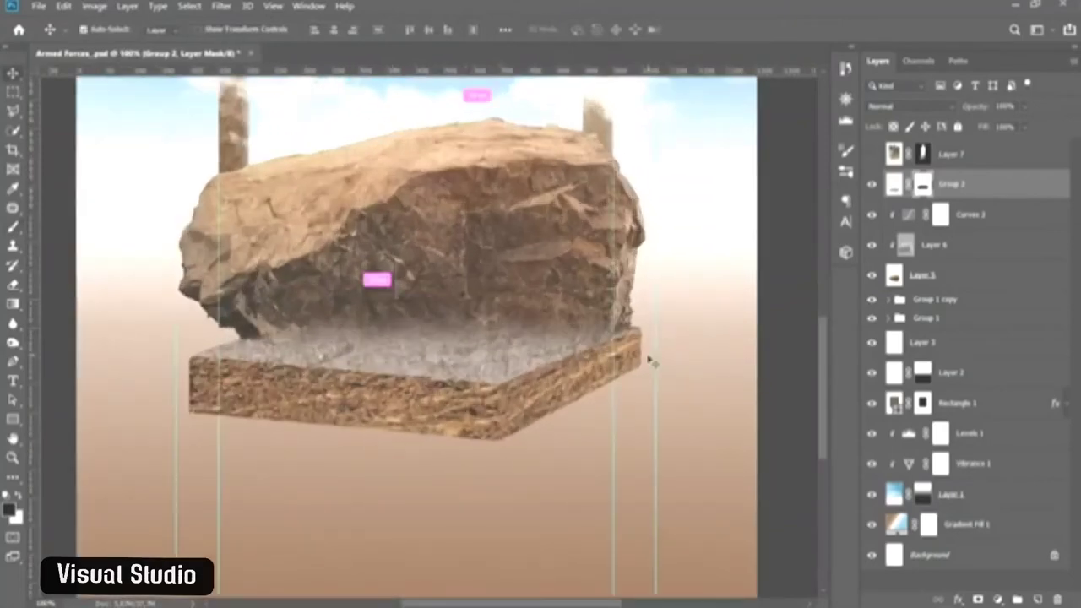
{"action": "scroll", "coordinate": [650, 369], "scroll_direction": "down", "scroll_amount": 2}
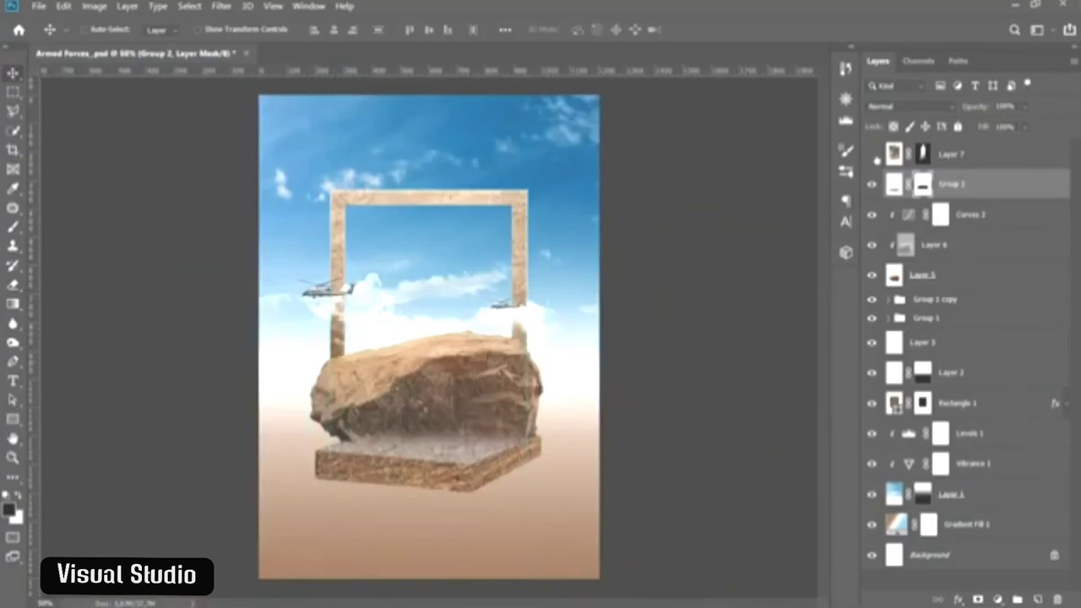
{"action": "left_click", "coordinate": [873, 155]}
{"action": "left_click", "coordinate": [895, 155]}
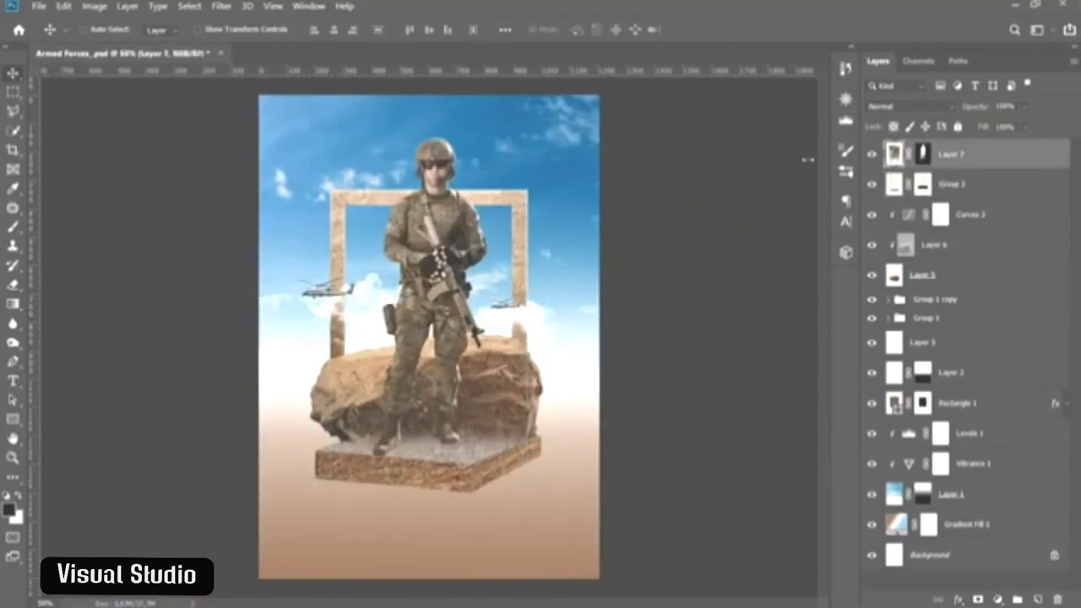
- Scale the soldier to about 90%, nudge it down, then hide it and select Group 2
{"action": "key", "text": "ctrl+t"}
{"action": "left_click", "coordinate": [276, 29]}
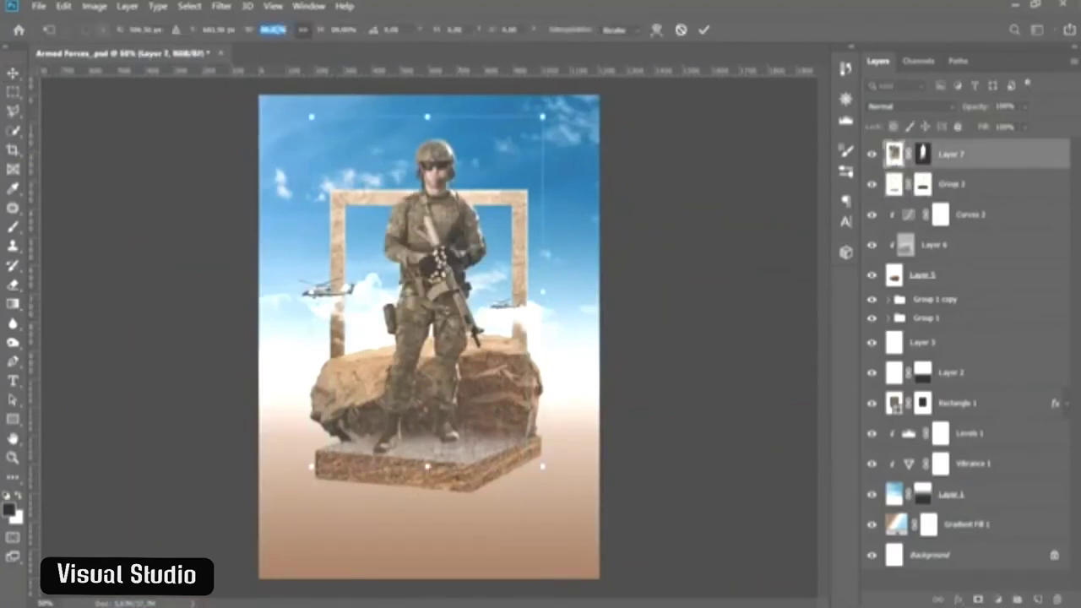
{"action": "key", "text": "Return"}
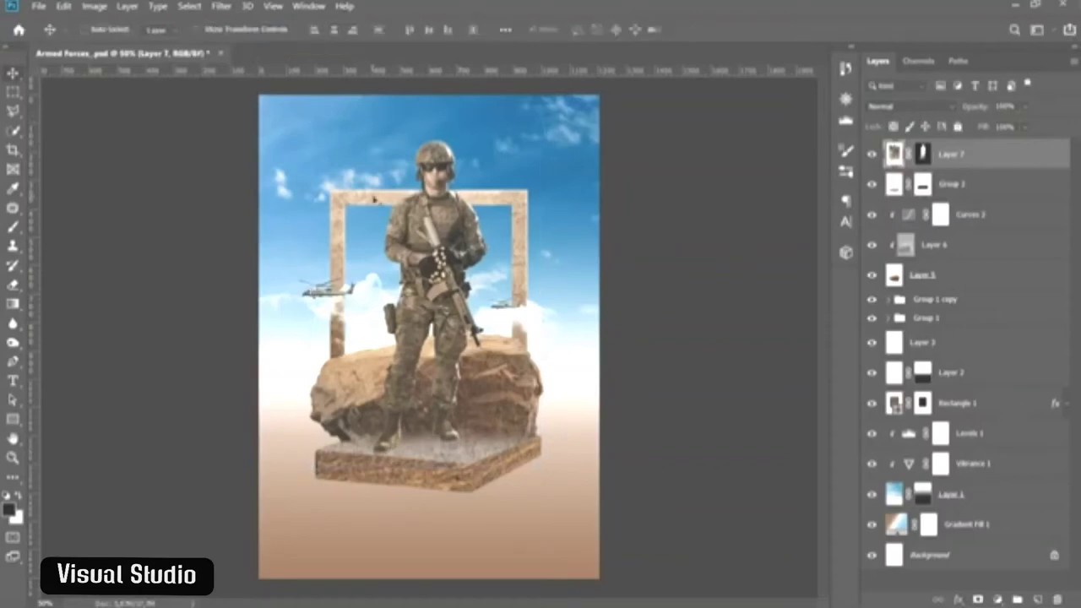
{"action": "key", "text": "shift+Down"}
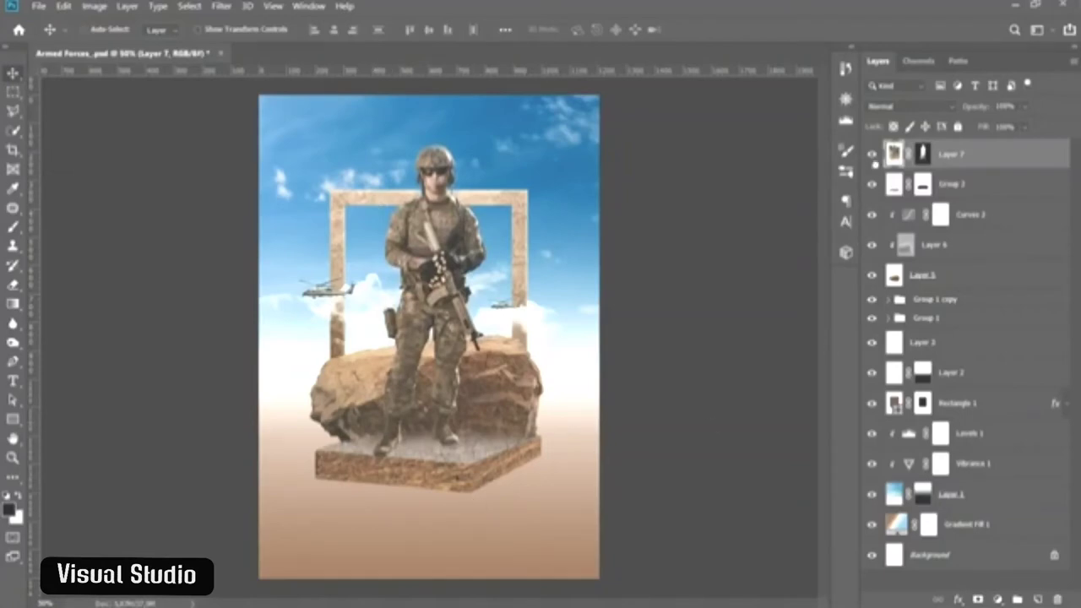
{"action": "left_click", "coordinate": [871, 153]}
{"action": "left_click", "coordinate": [893, 185]}
- Add a new layer clipped to Group 2, filled with 50% gray and blended as Overlay
{"action": "left_click", "coordinate": [1037, 598]}
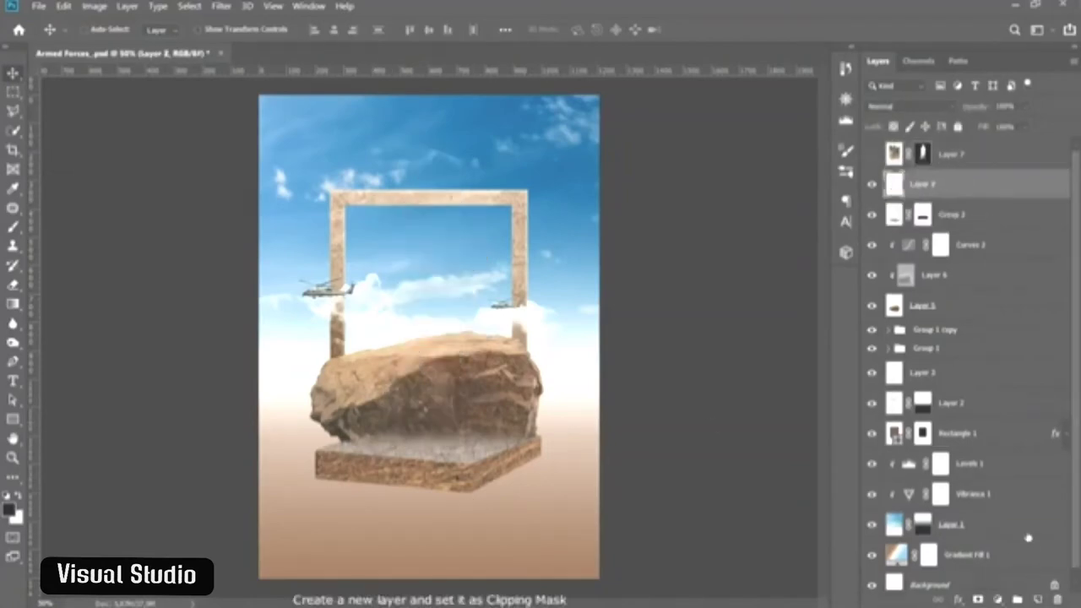
{"action": "key", "text": "ctrl+alt+g"}
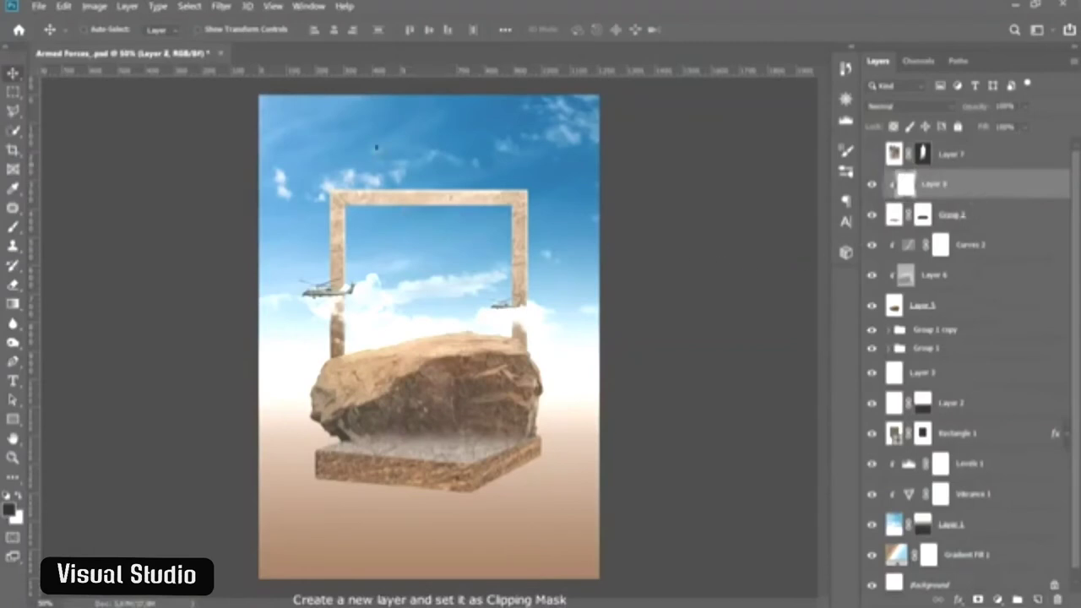
{"action": "left_click", "coordinate": [63, 6]}
{"action": "left_click", "coordinate": [81, 221]}
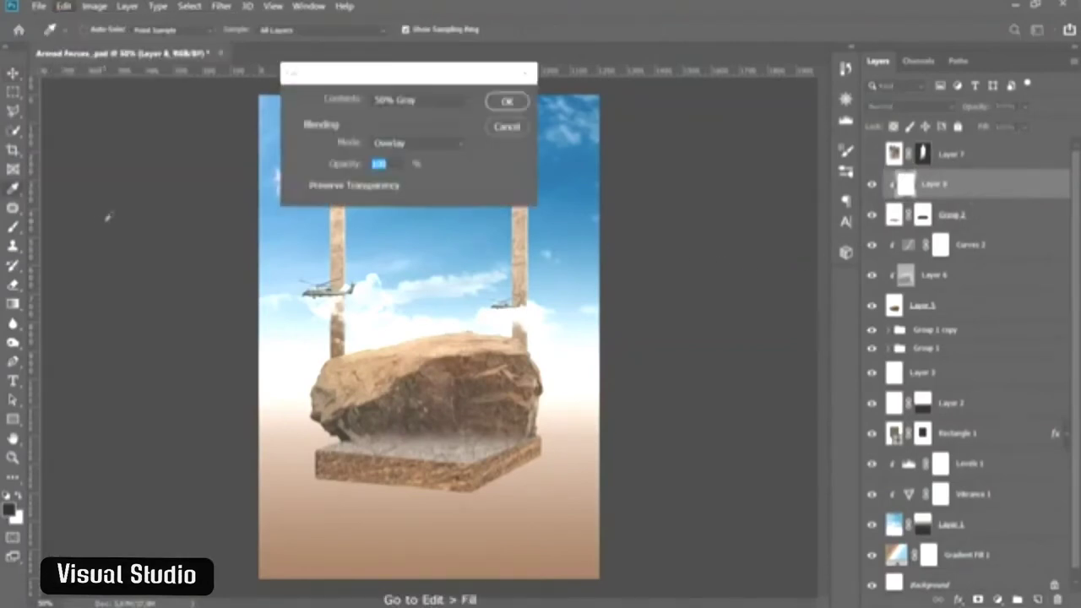
{"action": "left_click", "coordinate": [456, 101]}
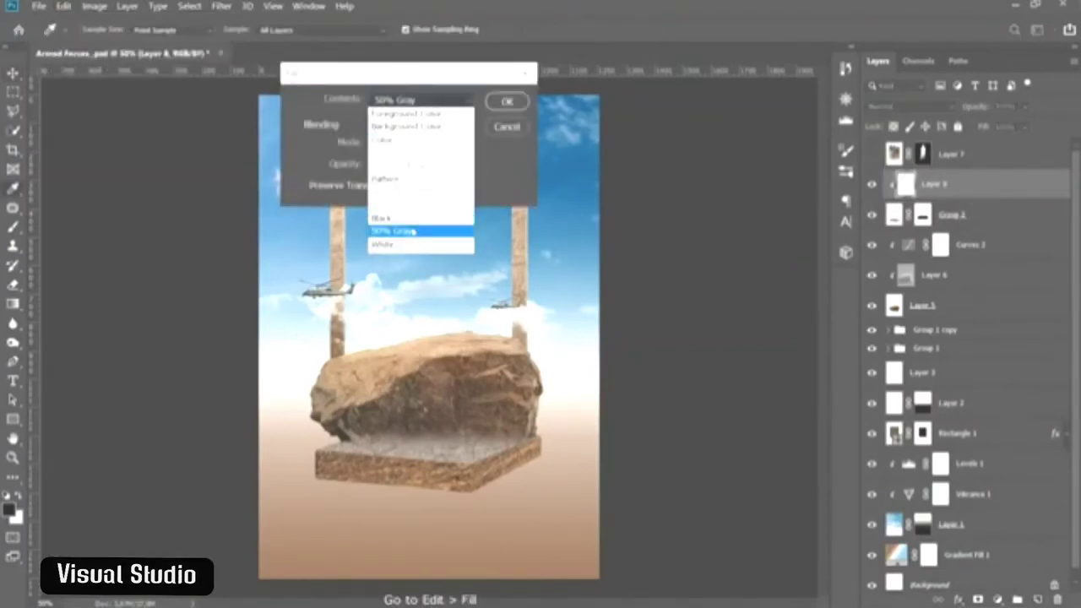
{"action": "left_click", "coordinate": [442, 229]}
{"action": "left_click", "coordinate": [418, 143]}
{"action": "left_click", "coordinate": [397, 379]}
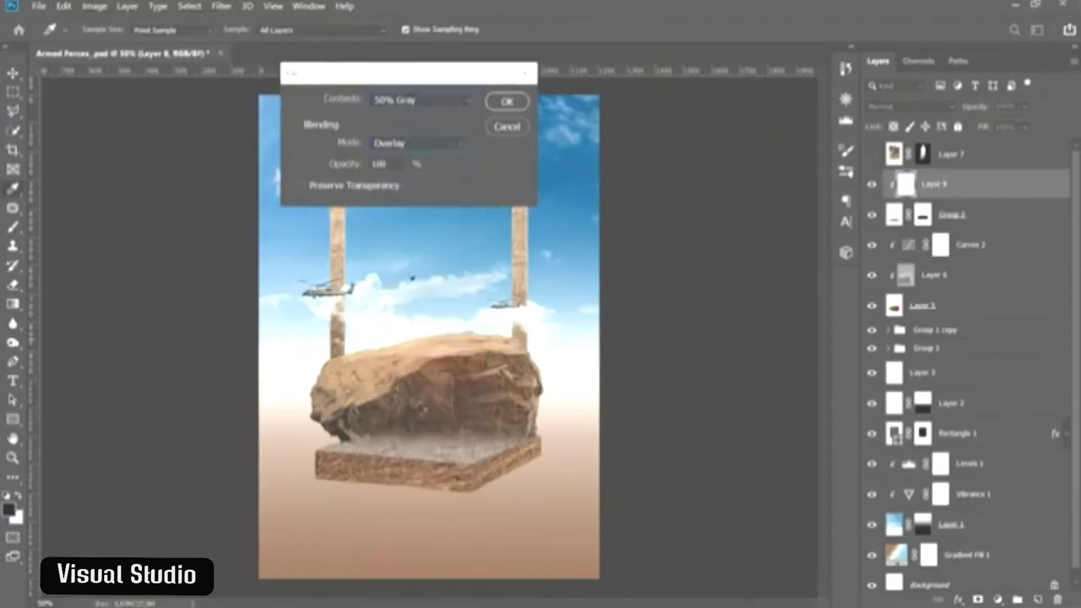
{"action": "left_click", "coordinate": [509, 102]}
{"action": "left_click", "coordinate": [910, 106]}
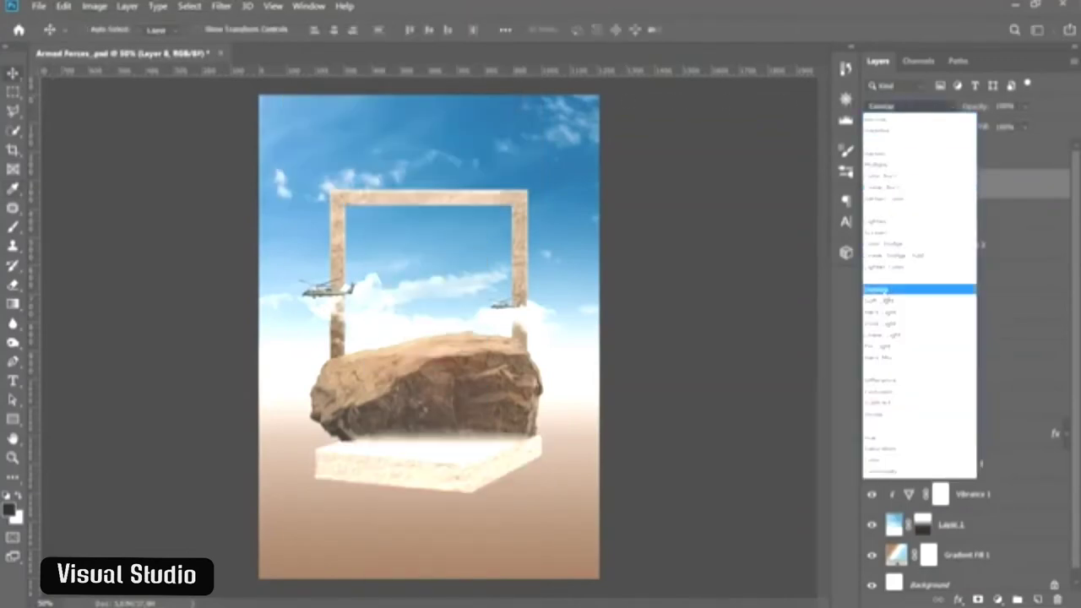
{"action": "left_click", "coordinate": [917, 285]}
- Burn at about 9% exposure to darken the shadow and gravel along the rock's base
{"action": "scroll", "coordinate": [439, 494], "scroll_direction": "up", "scroll_amount": 1}
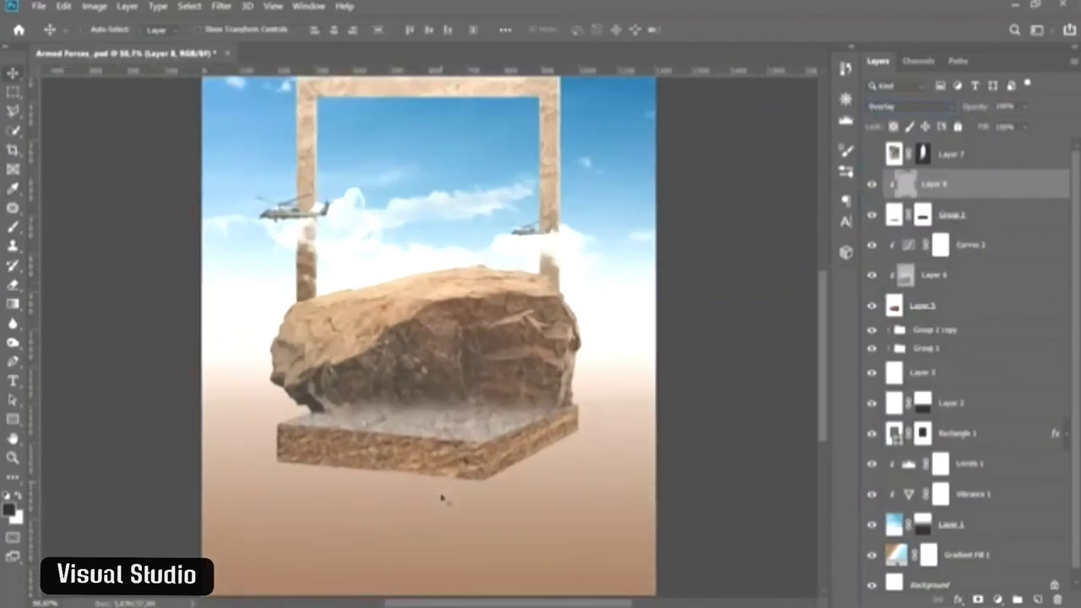
{"action": "scroll", "coordinate": [422, 481], "scroll_direction": "down", "scroll_amount": 1}
{"action": "left_click", "coordinate": [12, 342]}
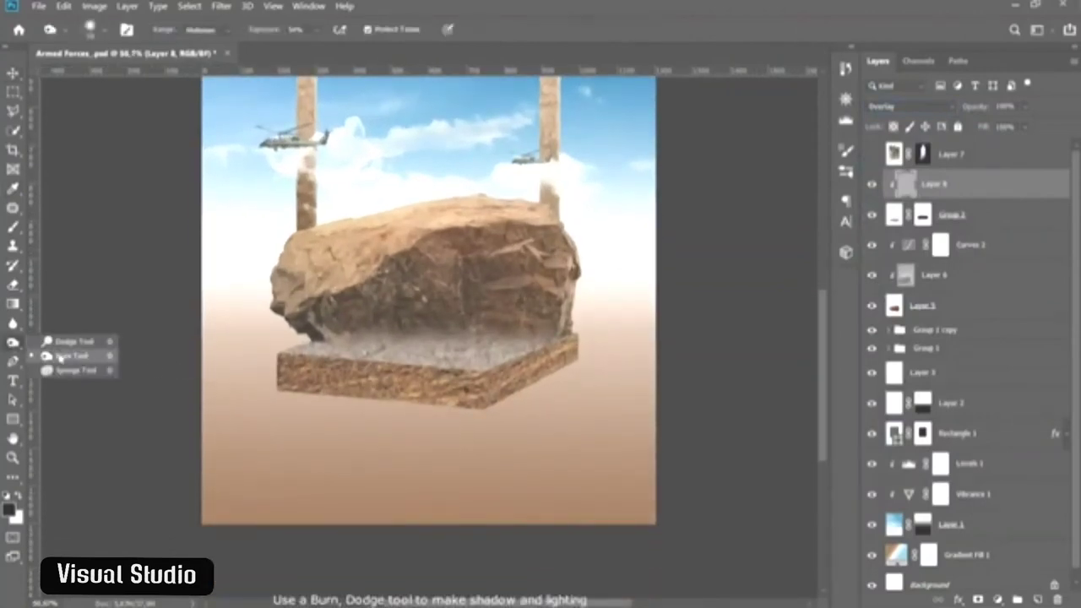
{"action": "left_click", "coordinate": [64, 355]}
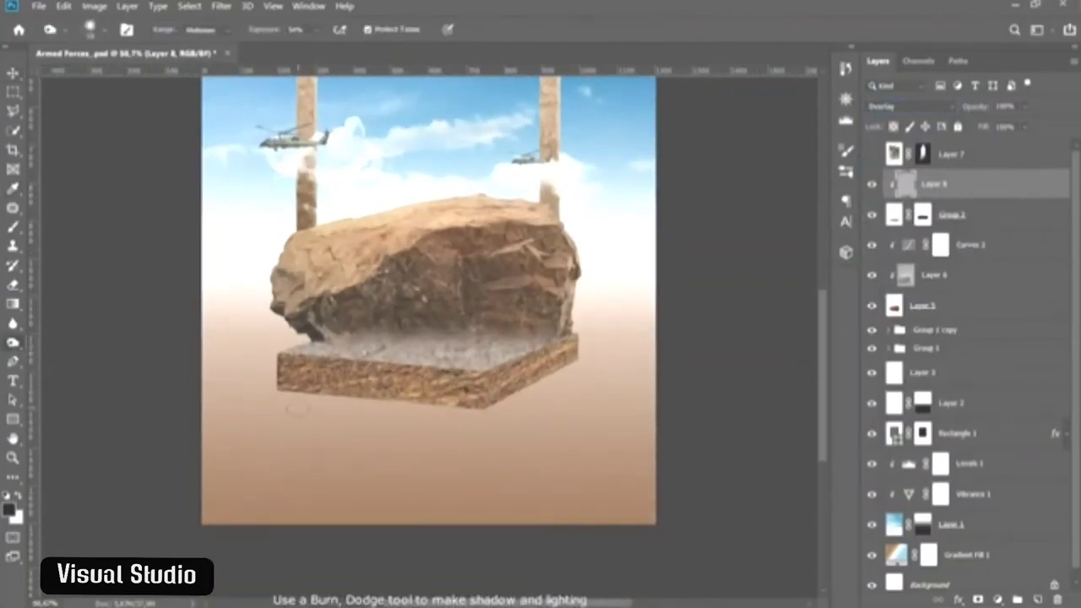
{"action": "right_click", "coordinate": [363, 368]}
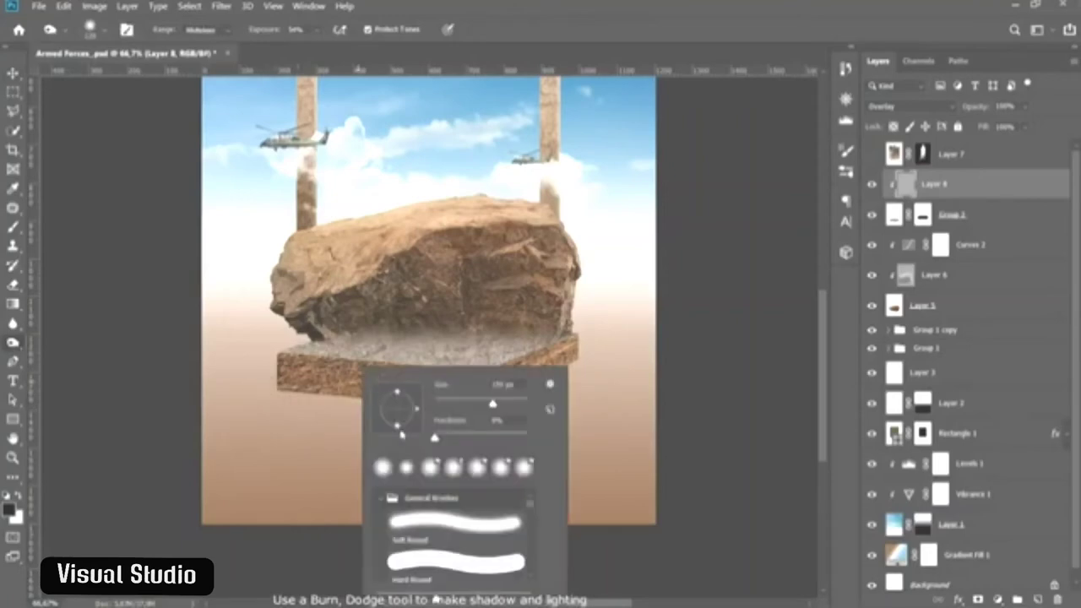
{"action": "key", "text": "Escape"}
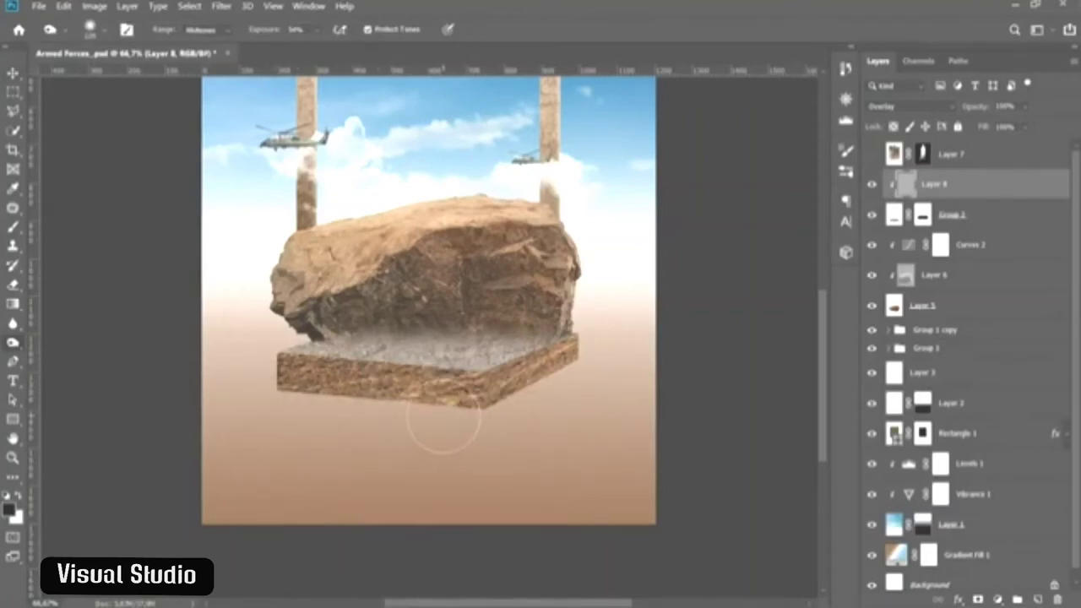
{"action": "mouse_move", "coordinate": [443, 425]}
{"action": "left_mouse_down"}
{"action": "mouse_move", "coordinate": [270, 422]}
{"action": "mouse_move", "coordinate": [482, 434]}
{"action": "mouse_move", "coordinate": [222, 422]}
{"action": "mouse_move", "coordinate": [399, 416]}
{"action": "mouse_move", "coordinate": [470, 445]}
{"action": "mouse_move", "coordinate": [344, 446]}
{"action": "mouse_move", "coordinate": [313, 422]}
{"action": "mouse_move", "coordinate": [471, 433]}
{"action": "left_mouse_up"}
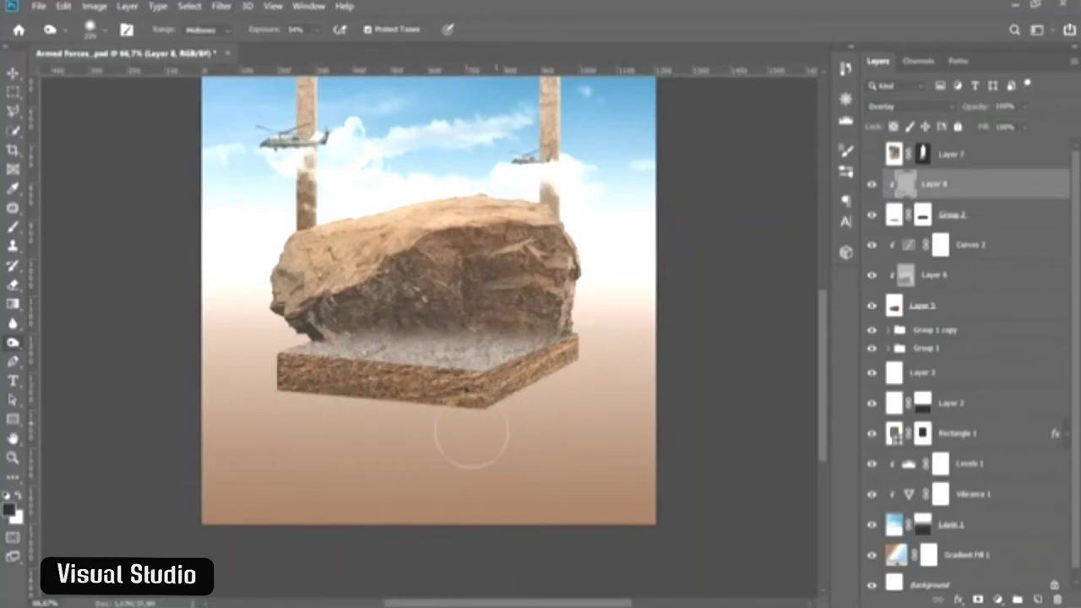
{"action": "left_click", "coordinate": [316, 29]}
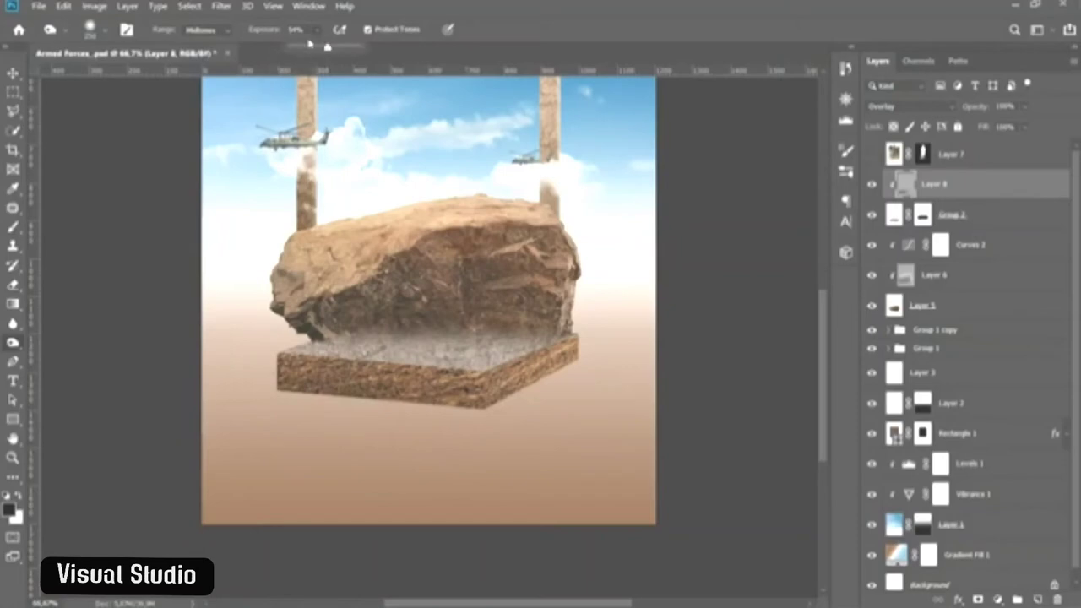
{"action": "left_click_drag", "start_coordinate": [309, 46], "coordinate": [296, 48]}
{"action": "left_click", "coordinate": [376, 326]}
{"action": "left_click_drag", "start_coordinate": [329, 336], "coordinate": [338, 365]}
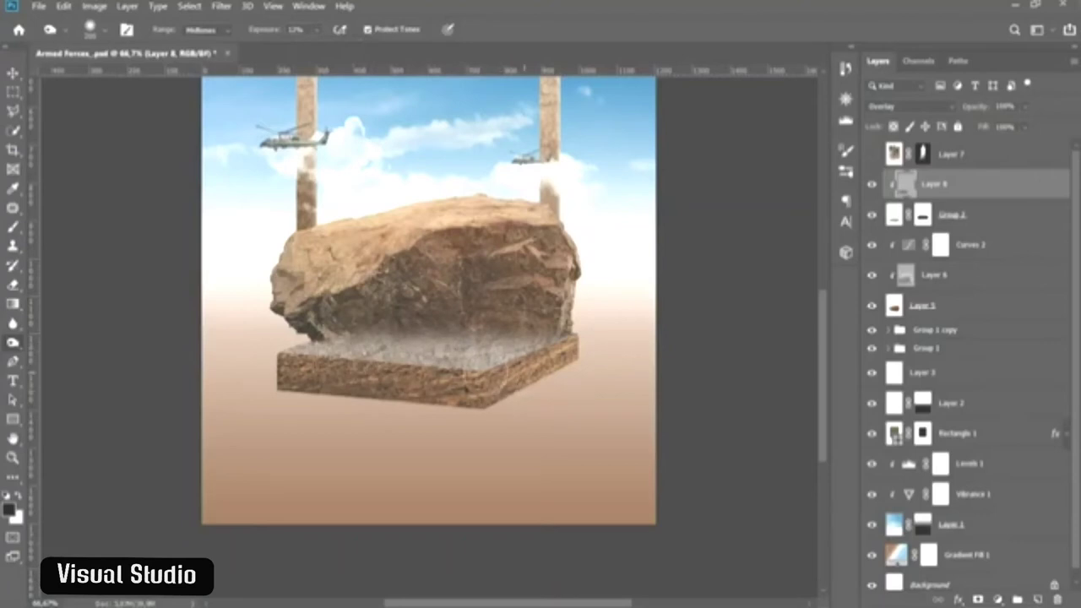
{"action": "mouse_move", "coordinate": [338, 365]}
{"action": "left_mouse_down"}
{"action": "mouse_move", "coordinate": [320, 315]}
{"action": "mouse_move", "coordinate": [507, 315]}
{"action": "left_mouse_up"}
- Dodge to brighten the gravel near the slab's right edge
{"action": "right_click", "coordinate": [13, 342]}
{"action": "left_click", "coordinate": [63, 341]}
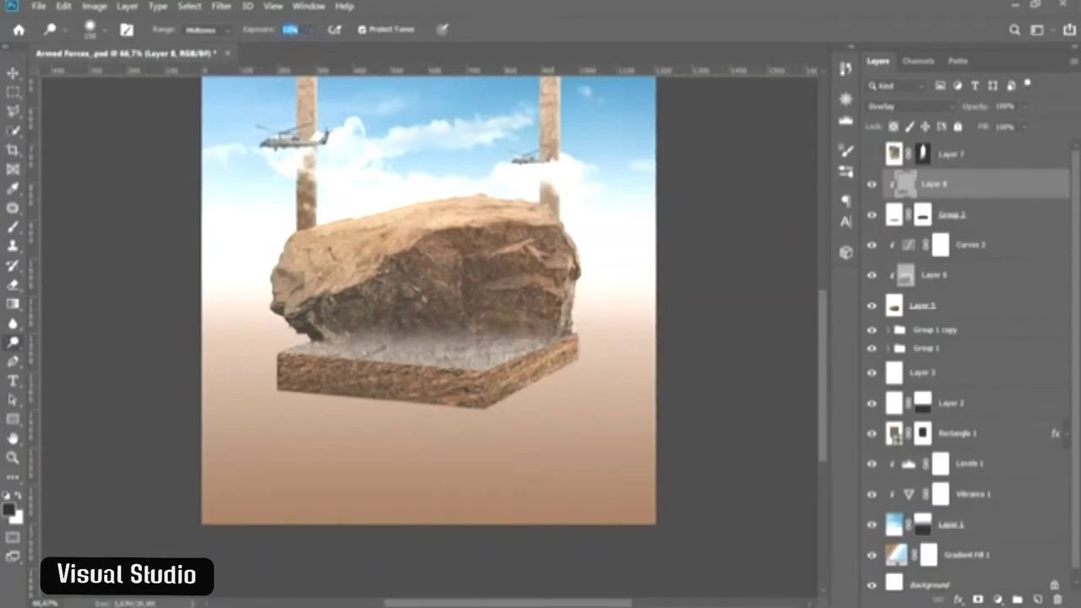
{"action": "left_click_drag", "start_coordinate": [562, 359], "coordinate": [547, 338]}
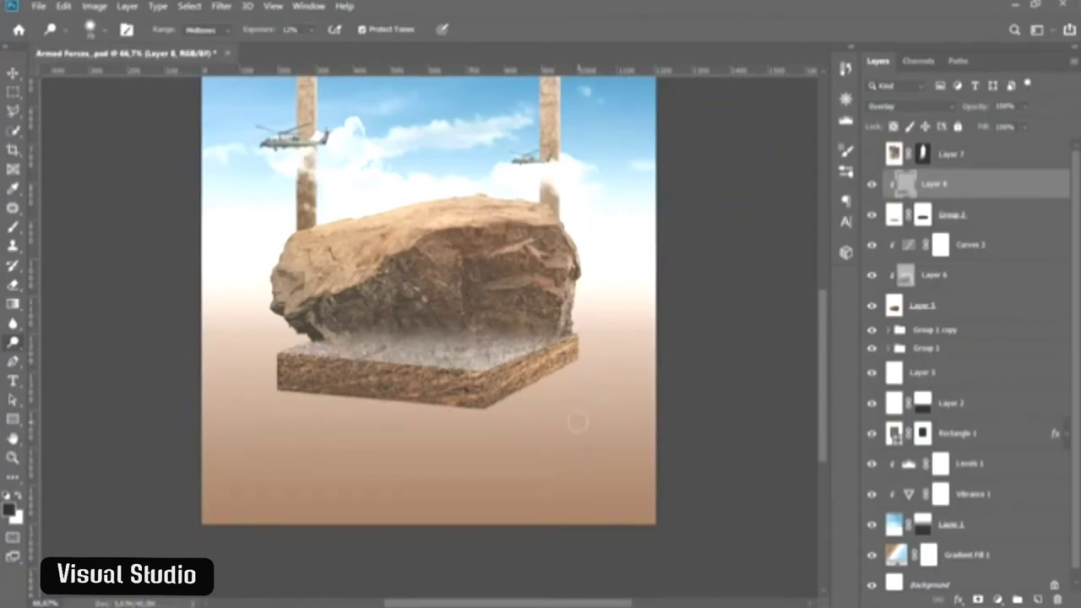
{"action": "key", "text": "v"}
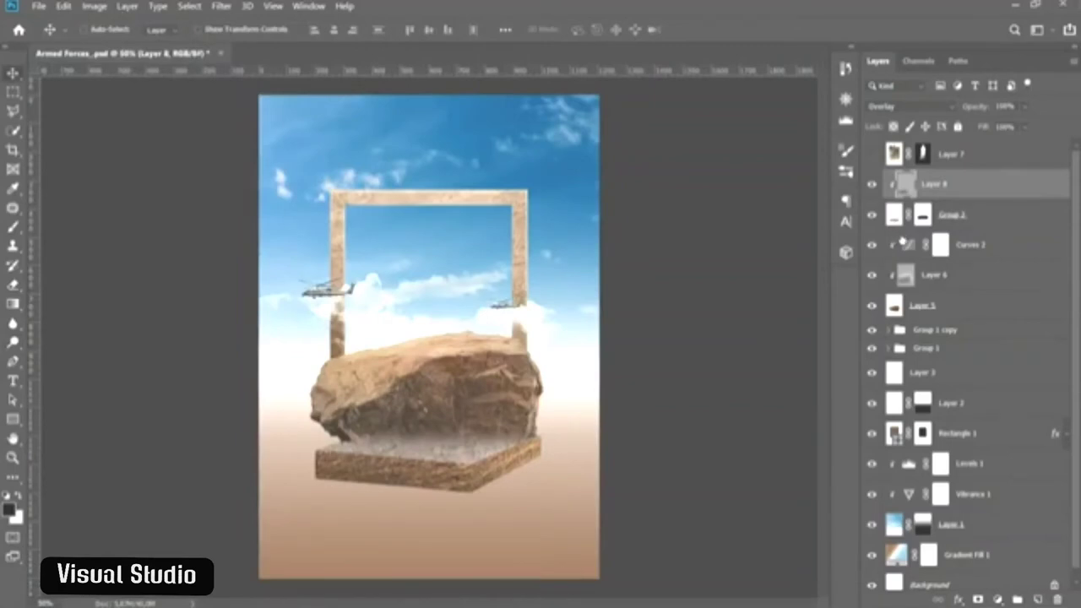
- Toggle the toning layer and Group 2 visibility to compare the slab
{"action": "left_click", "coordinate": [872, 186]}
{"action": "left_click", "coordinate": [895, 216]}
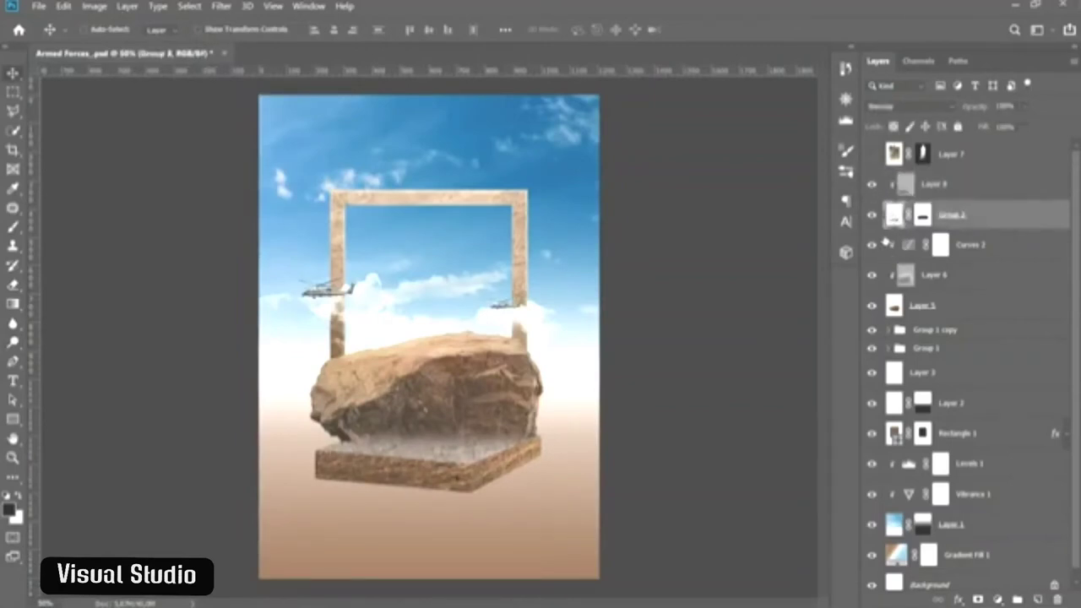
{"action": "left_click", "coordinate": [871, 215]}
- Give Group 2 a dark Multiply drop shadow with higher opacity, its own angle, and size 15 px
{"action": "left_click", "coordinate": [959, 598]}
{"action": "left_click", "coordinate": [962, 589]}
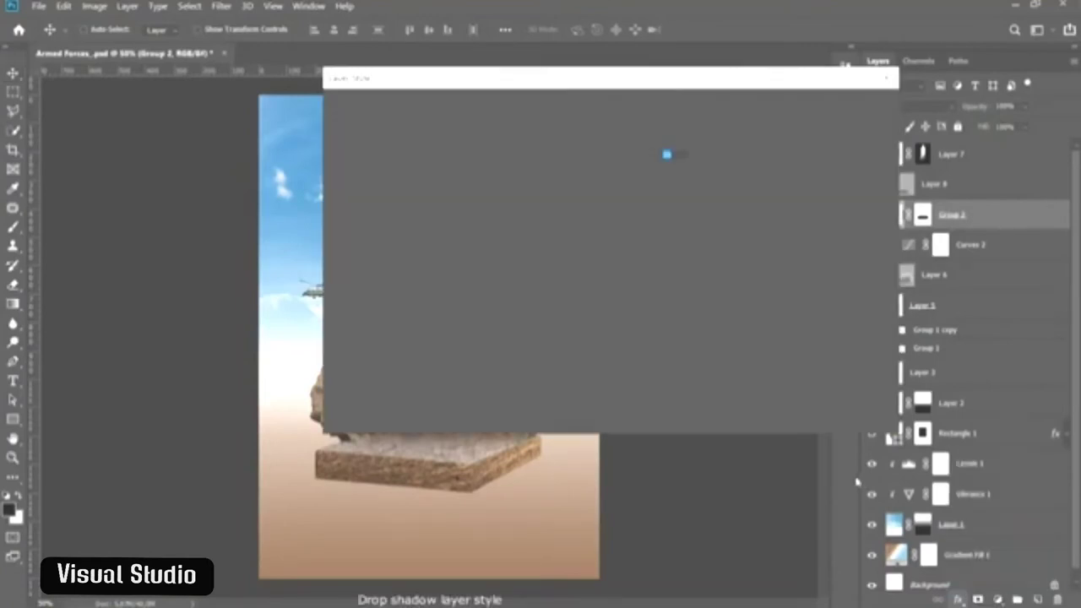
{"action": "left_click", "coordinate": [678, 137]}
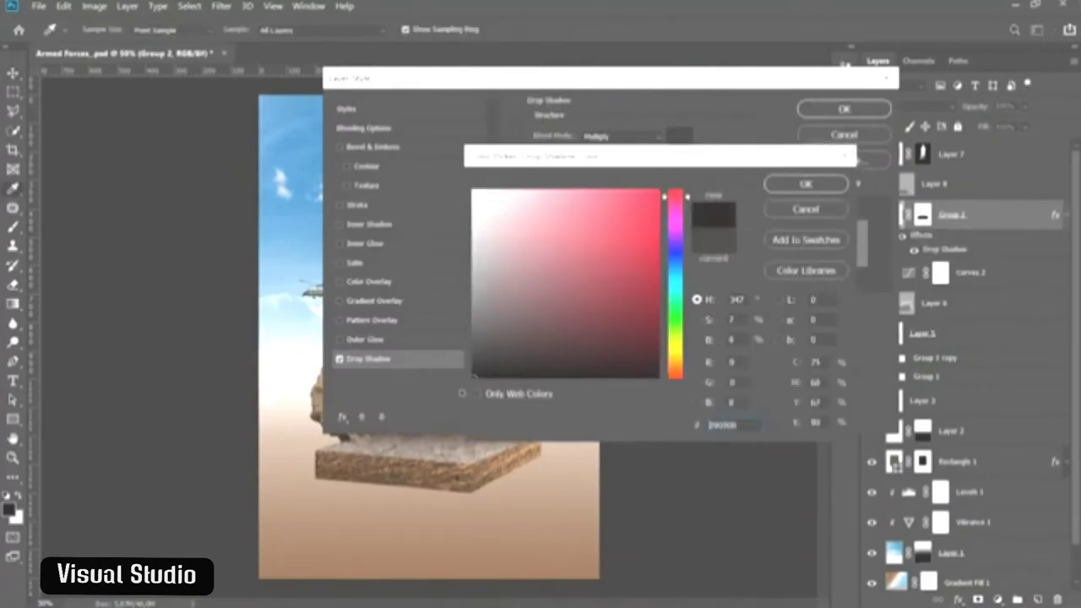
{"action": "left_click", "coordinate": [771, 191]}
{"action": "left_click", "coordinate": [657, 177]}
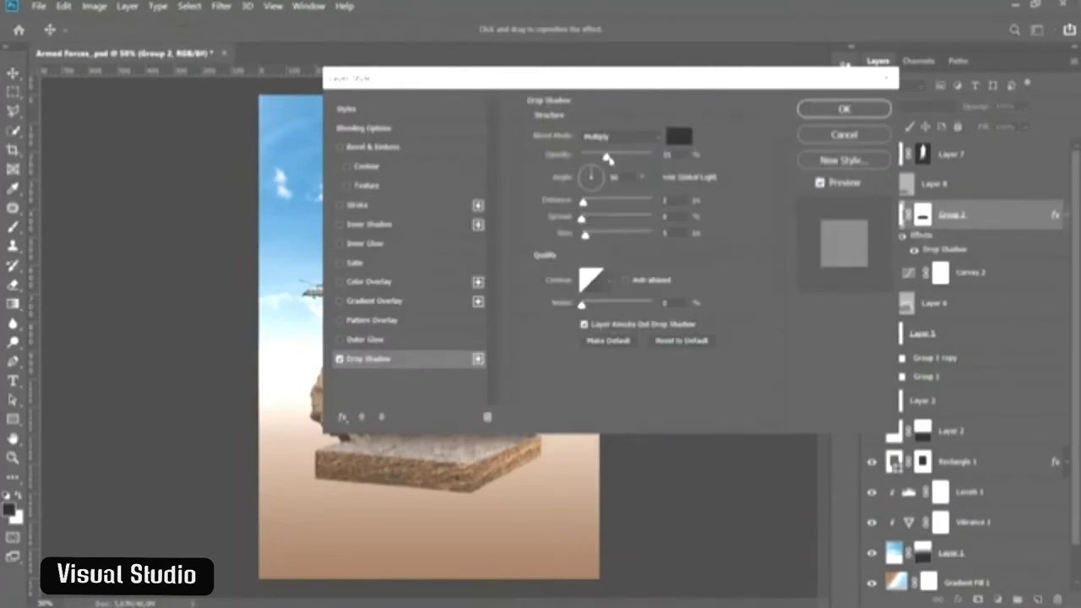
{"action": "left_click_drag", "start_coordinate": [608, 159], "coordinate": [637, 159]}
{"action": "left_click", "coordinate": [631, 177]}
{"action": "key", "text": "Up"}
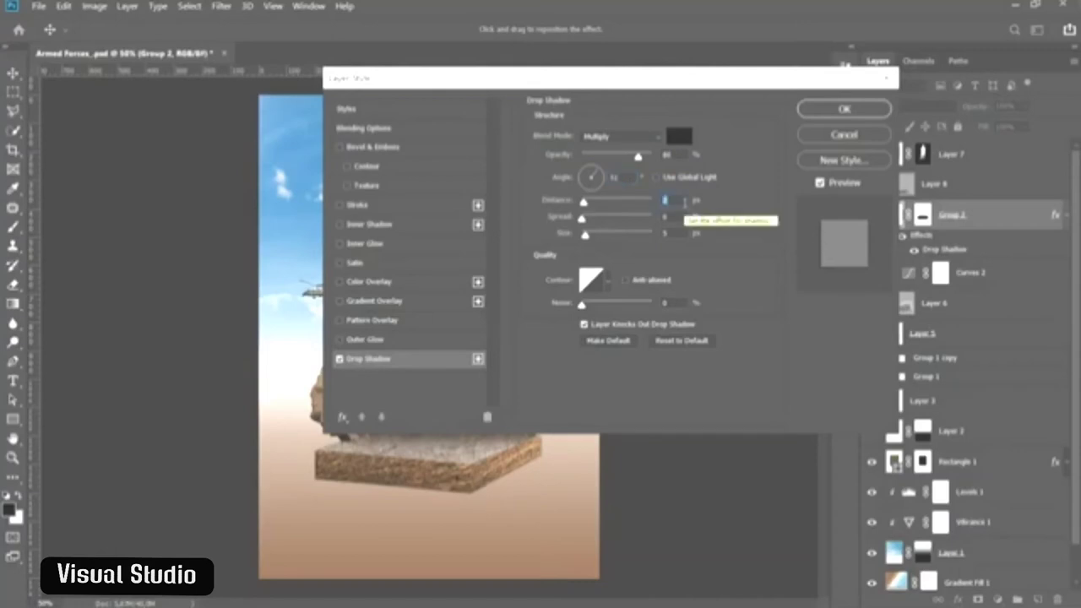
{"action": "key", "text": "Up"}
{"action": "key", "text": "Up"}
{"action": "key", "text": "Up"}
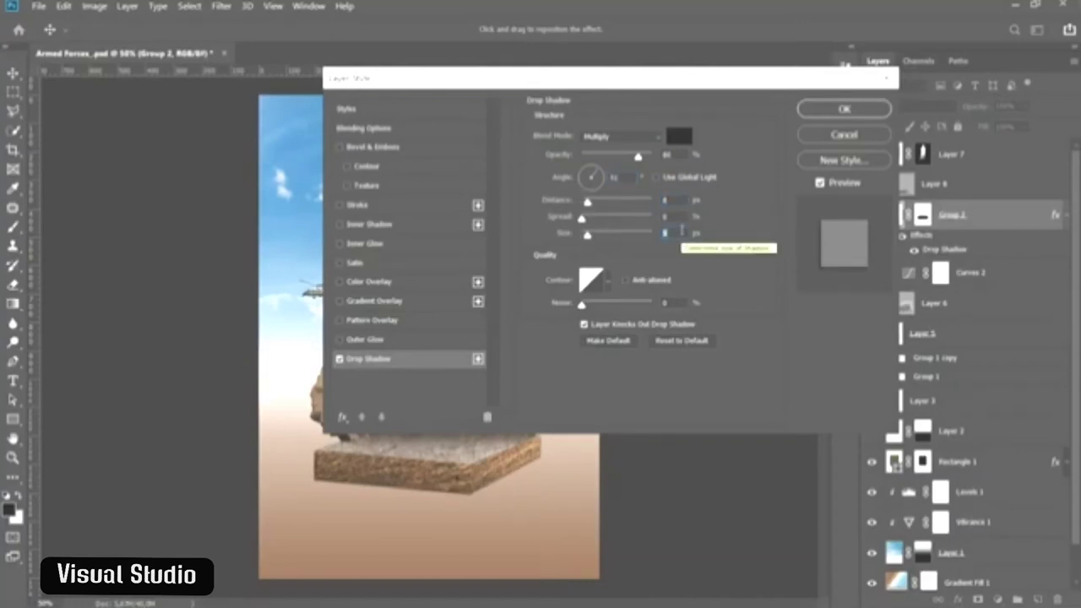
{"action": "type", "text": "15"}
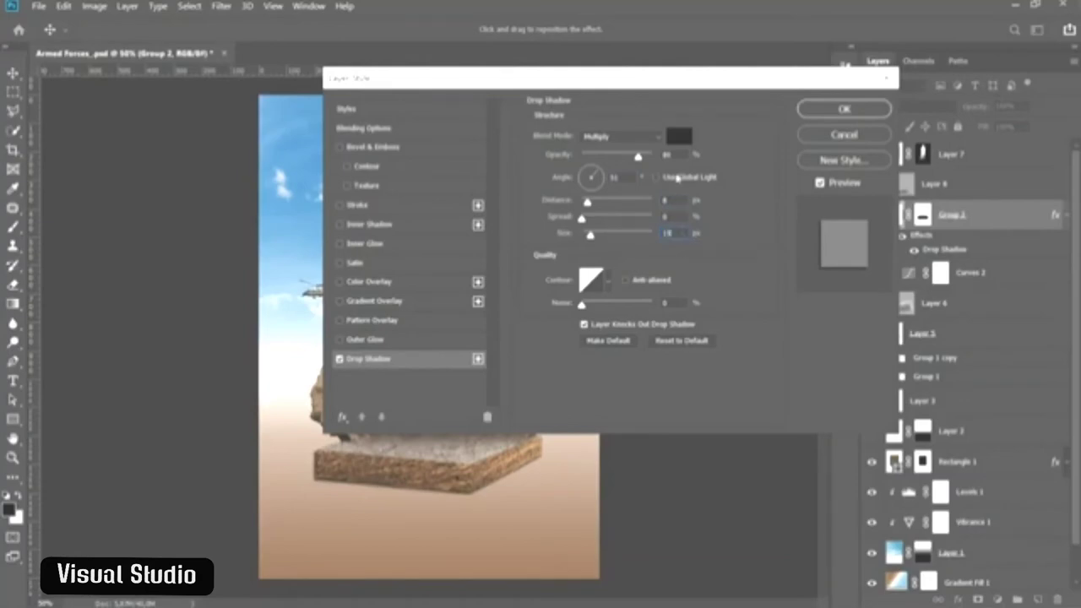
{"action": "type", "text": "90"}
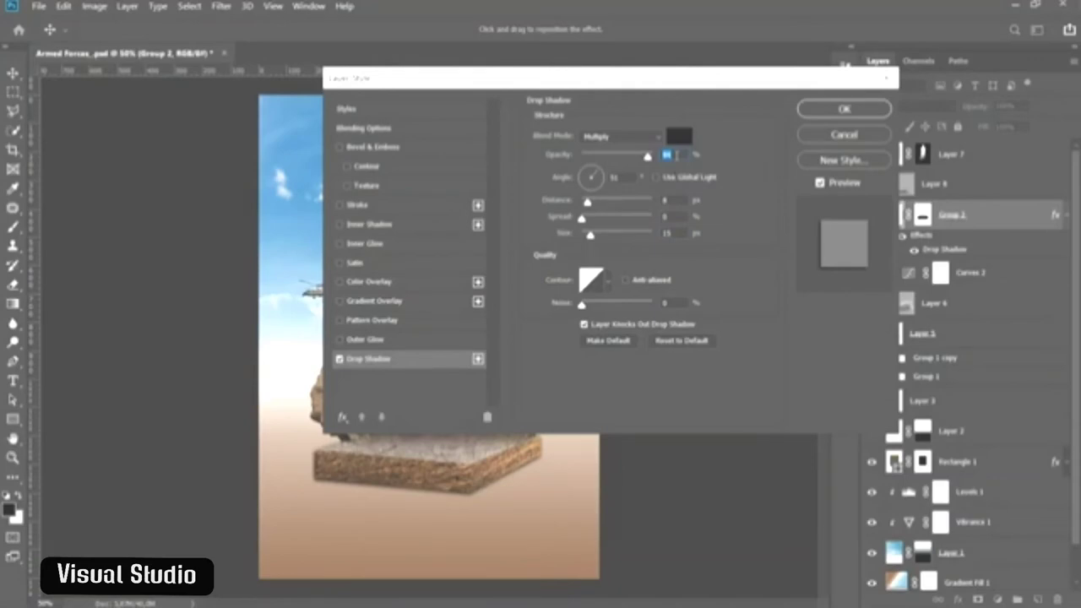
{"action": "left_click", "coordinate": [686, 237]}
{"action": "left_click", "coordinate": [819, 113]}
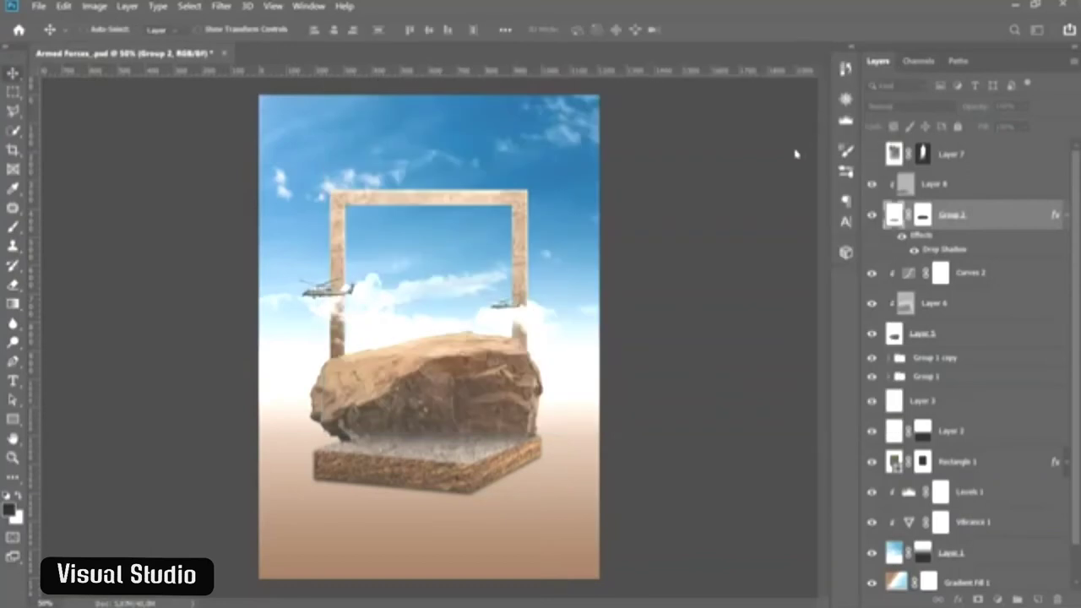
- Split Group 2's drop shadow onto its own separate layer
{"action": "left_click", "coordinate": [1065, 216]}
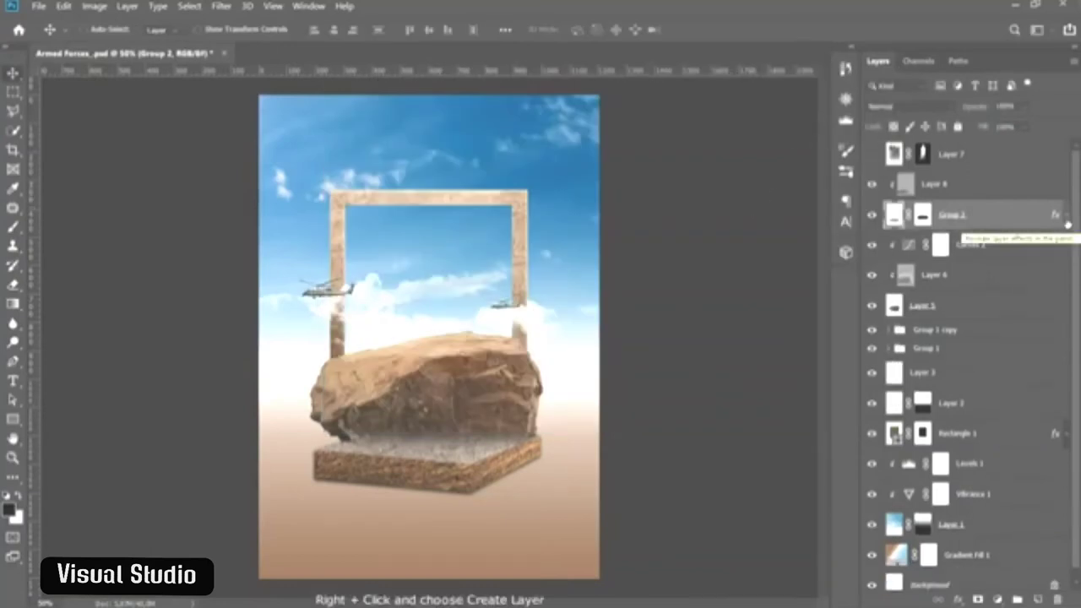
{"action": "right_click", "coordinate": [1058, 216]}
{"action": "left_click", "coordinate": [1000, 460]}
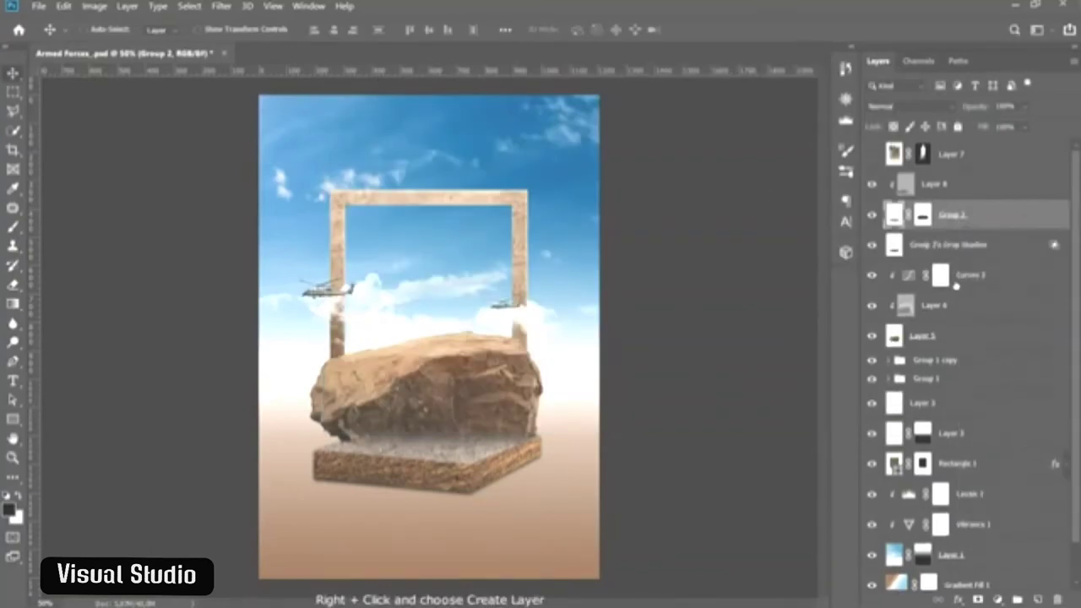
- Erase stray drop shadow along the base's left edge and the rock's lower-right edge
{"action": "left_click", "coordinate": [941, 245]}
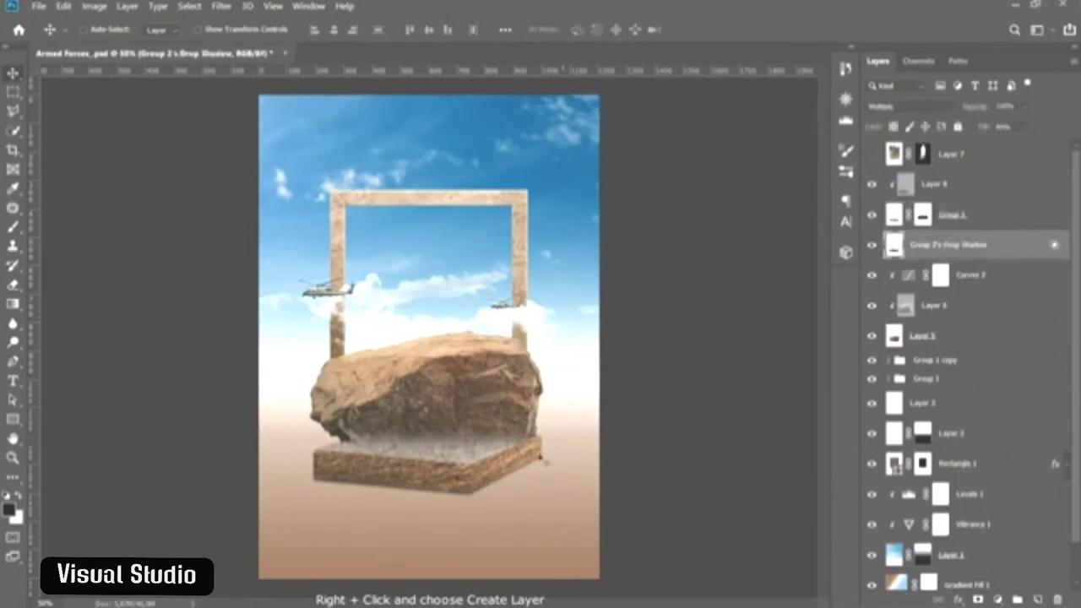
{"action": "right_click", "coordinate": [15, 288]}
{"action": "left_click", "coordinate": [67, 283]}
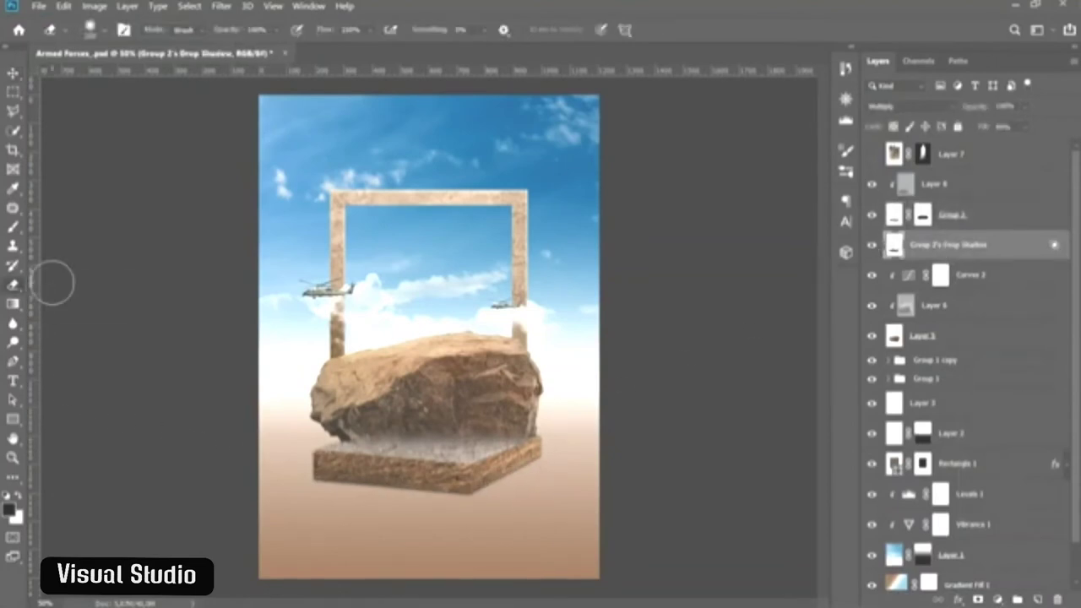
{"action": "left_click_drag", "start_coordinate": [348, 429], "coordinate": [325, 462]}
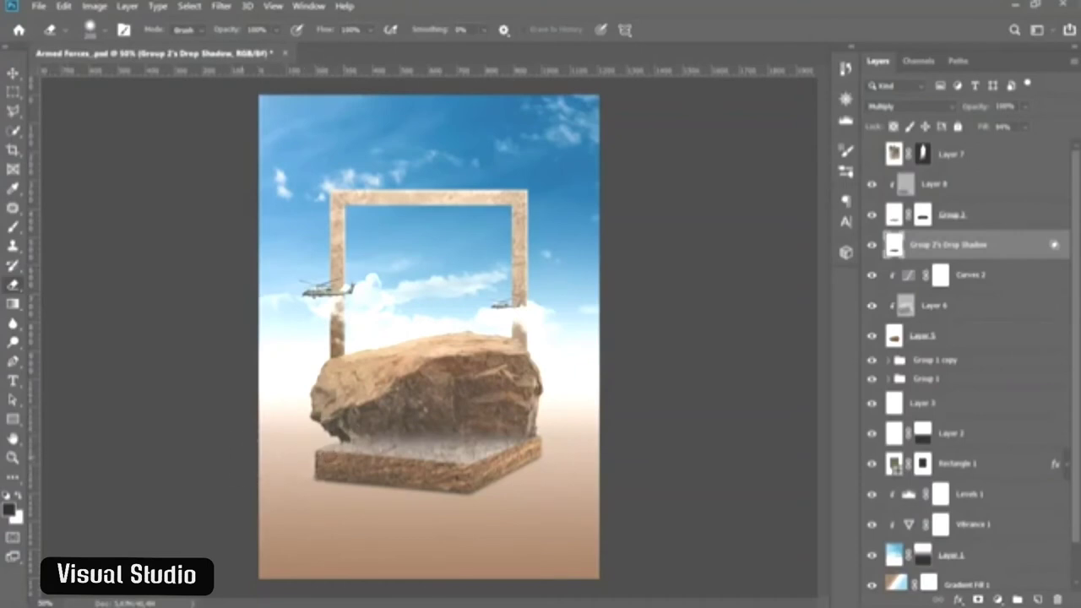
{"action": "left_click_drag", "start_coordinate": [520, 418], "coordinate": [525, 444]}
{"action": "key", "text": "["}
{"action": "key", "text": "["}
{"action": "key", "text": "v"}
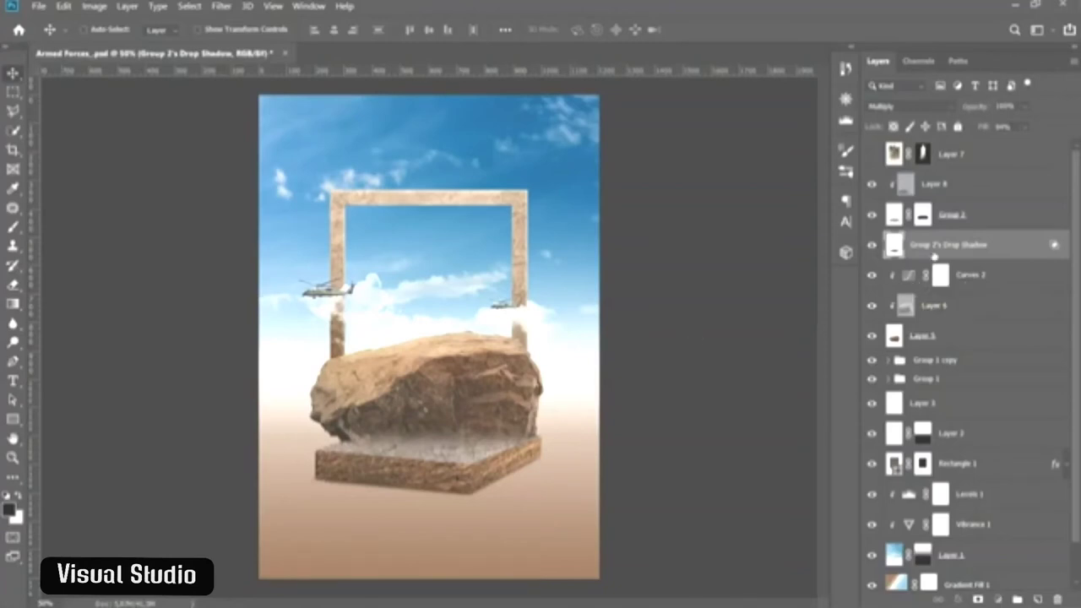
{"action": "left_click", "coordinate": [971, 282]}
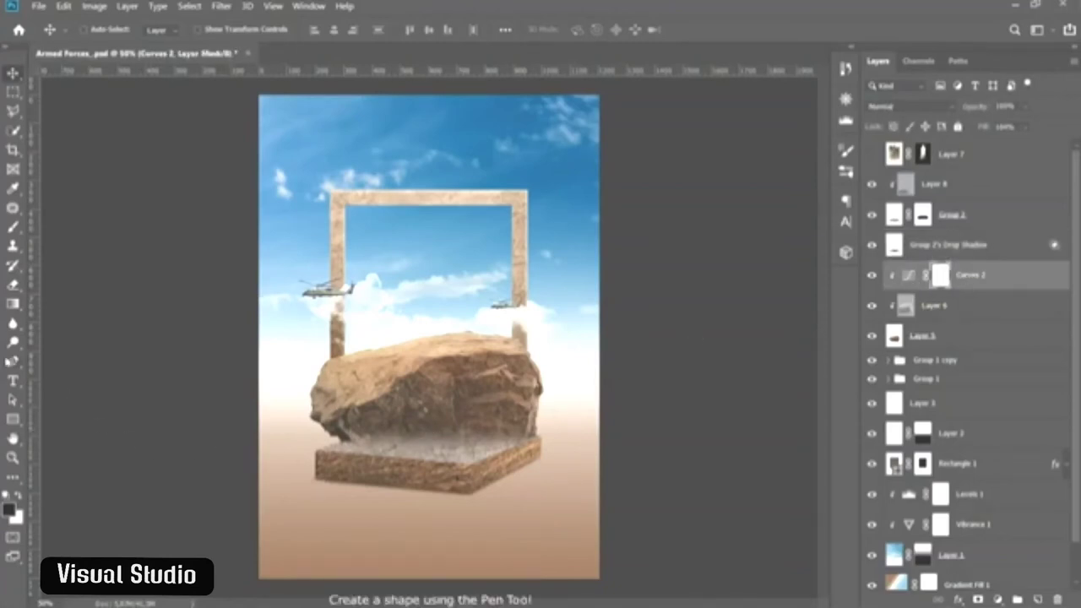
- Draw a dark three-point Pen shape beneath the slab's base, with the guides shown
{"action": "left_click", "coordinate": [12, 361]}
{"action": "left_click", "coordinate": [80, 362]}
{"action": "key", "text": "ctrl+semicolon"}
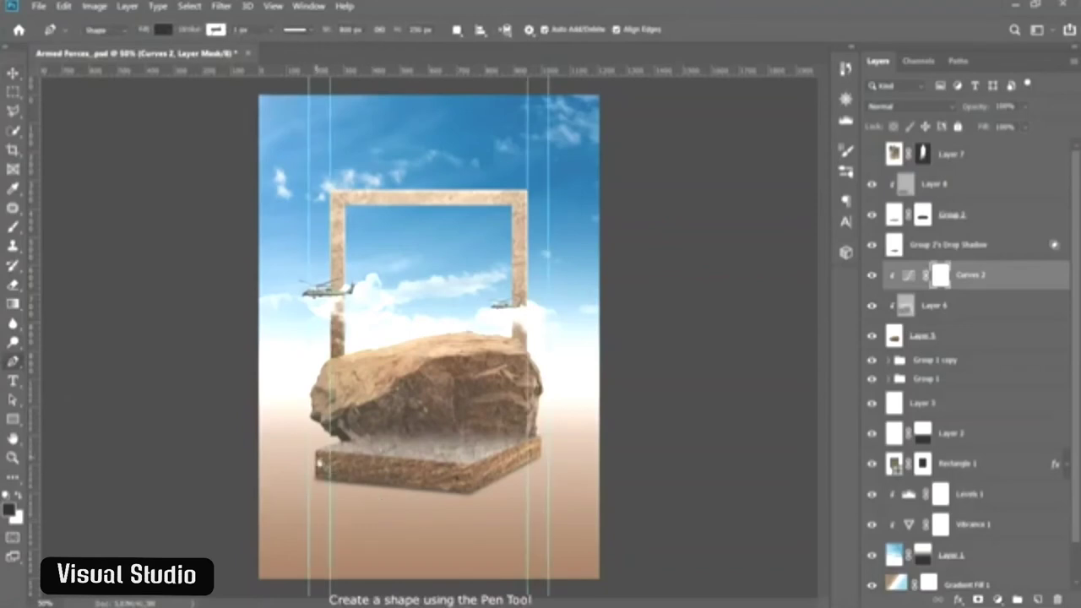
{"action": "left_click", "coordinate": [316, 457]}
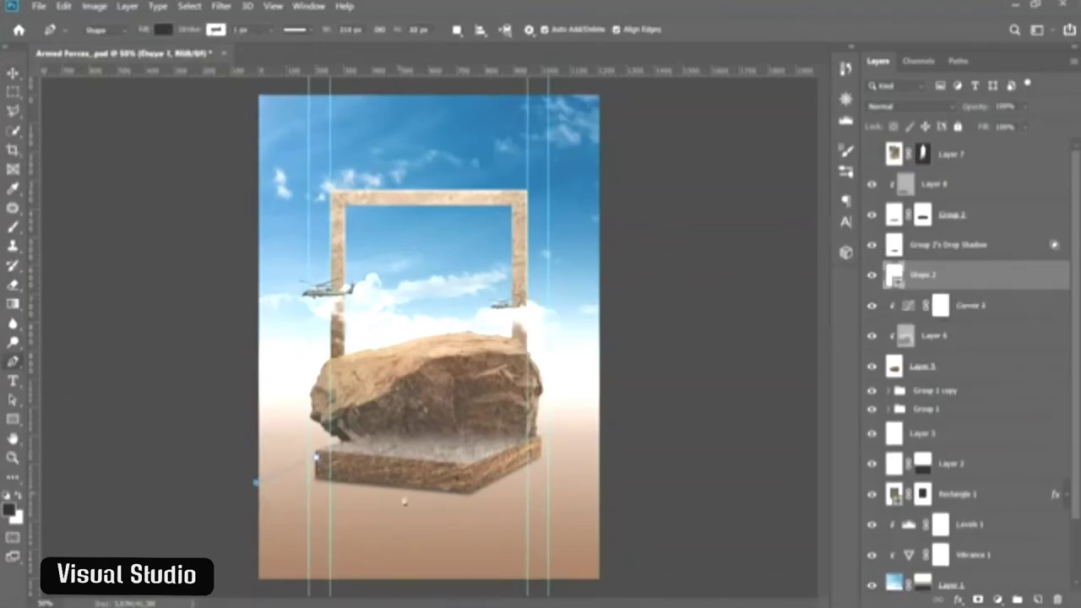
{"action": "left_click", "coordinate": [463, 499]}
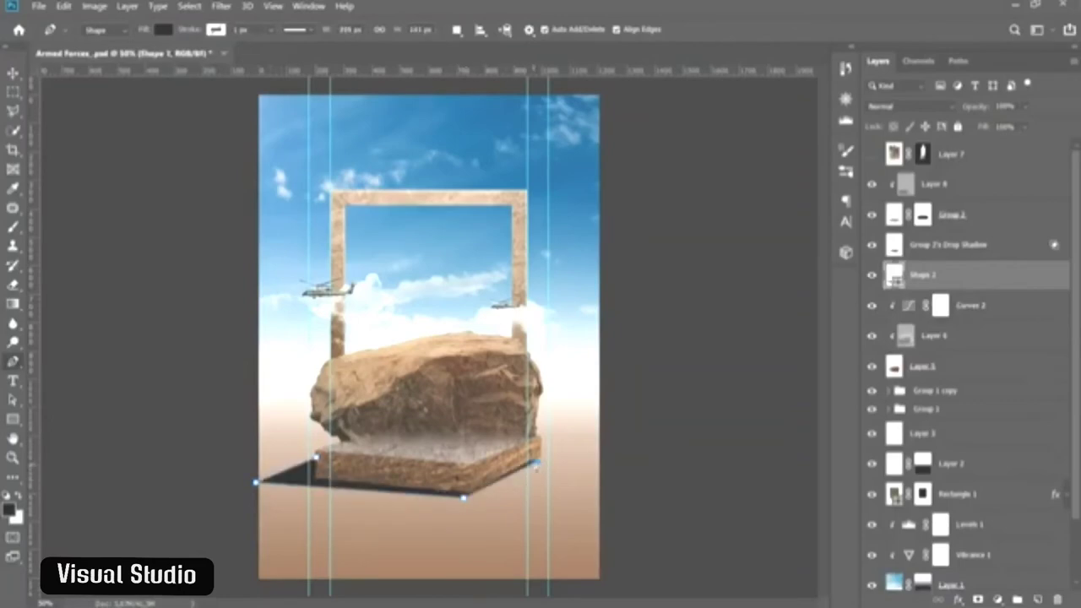
{"action": "left_click", "coordinate": [534, 462]}
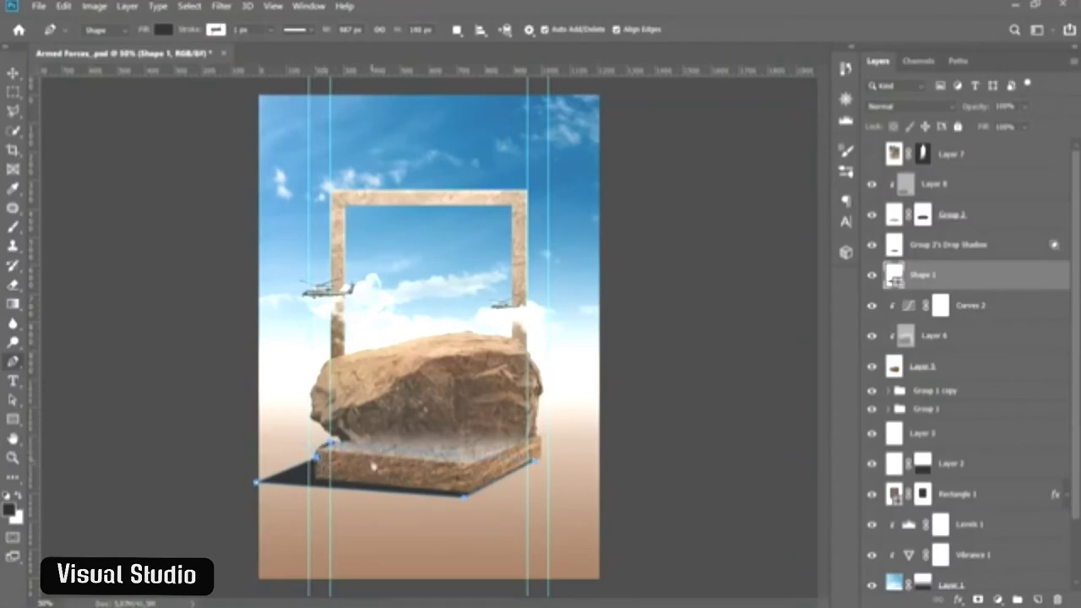
{"action": "key", "text": "v"}
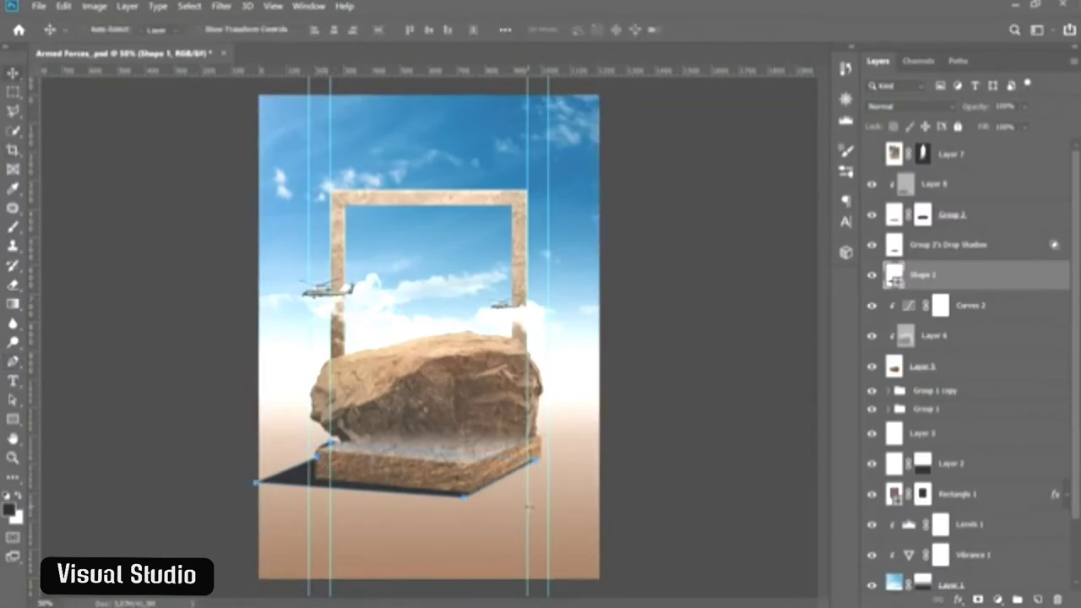
- Convert Shape 1 to a smart object and apply a 26.3 px Gaussian Blur
{"action": "right_click", "coordinate": [933, 277]}
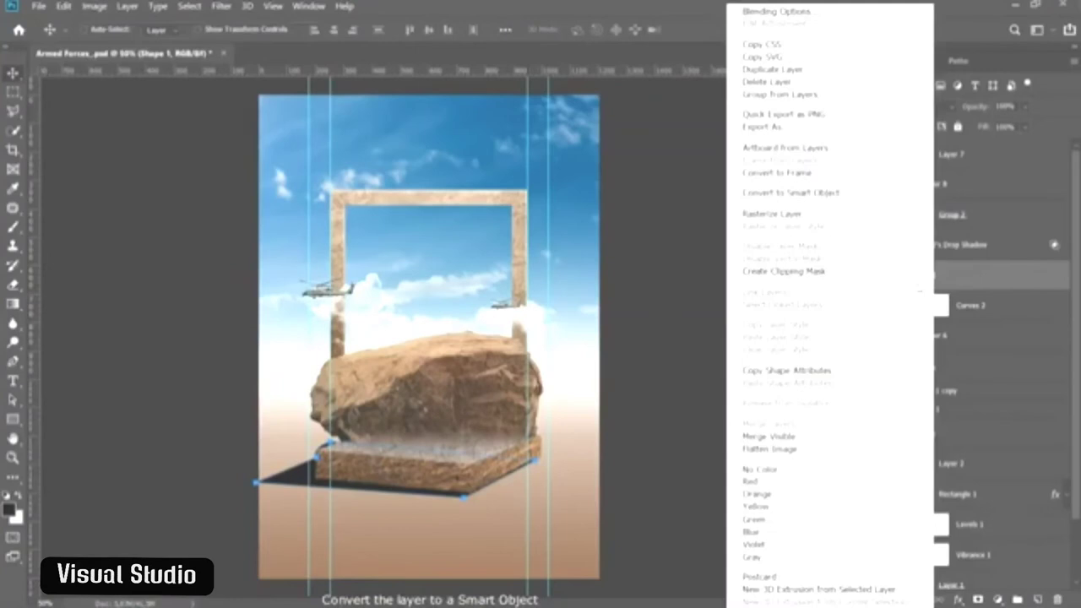
{"action": "left_click", "coordinate": [811, 194]}
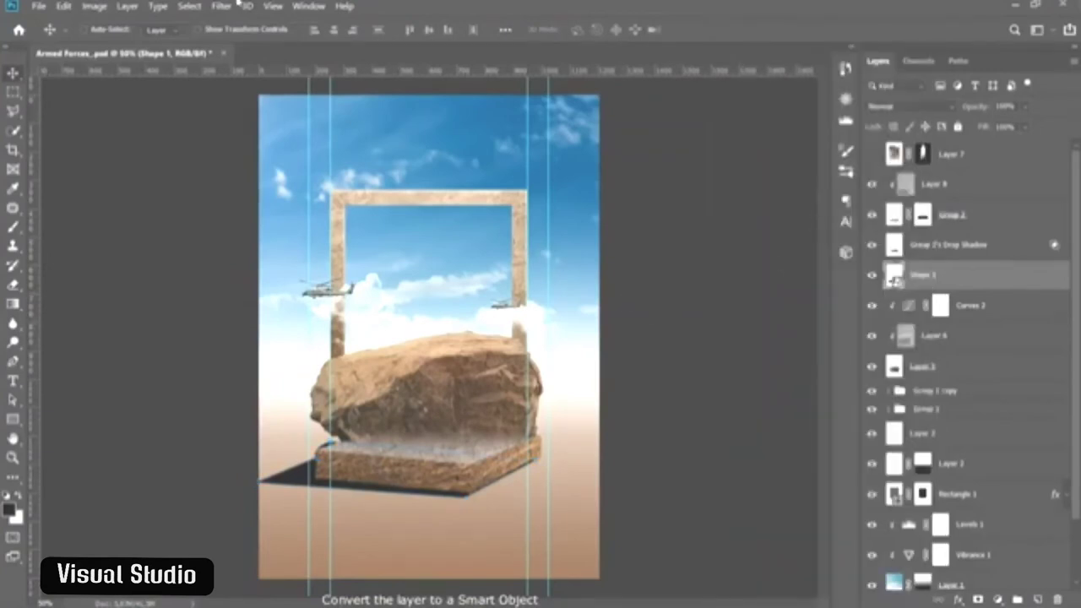
{"action": "left_click", "coordinate": [221, 6]}
{"action": "mouse_move", "coordinate": [253, 162]}
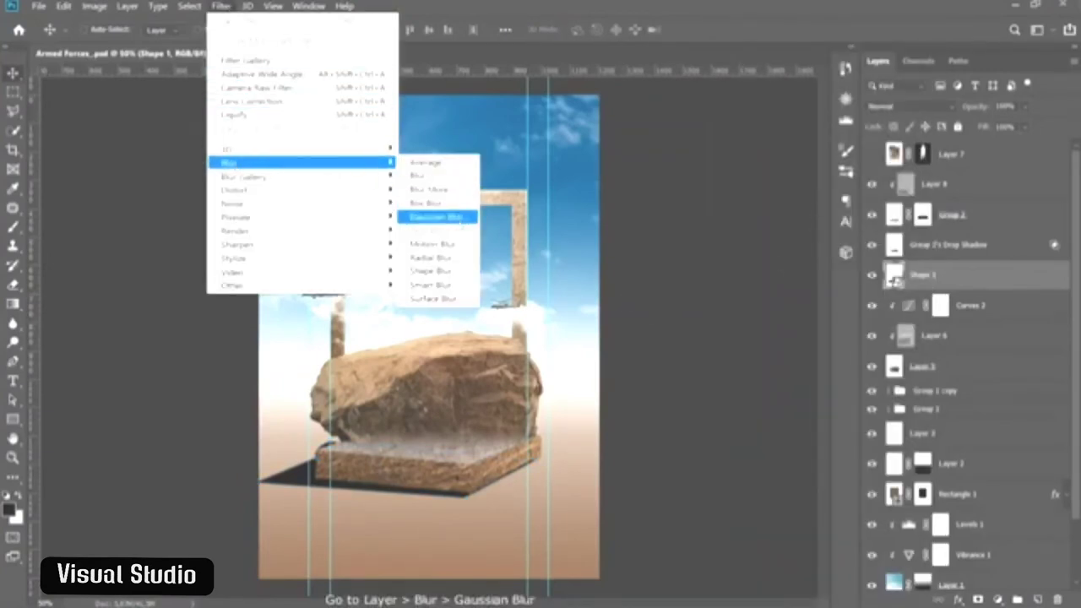
{"action": "left_click", "coordinate": [437, 217]}
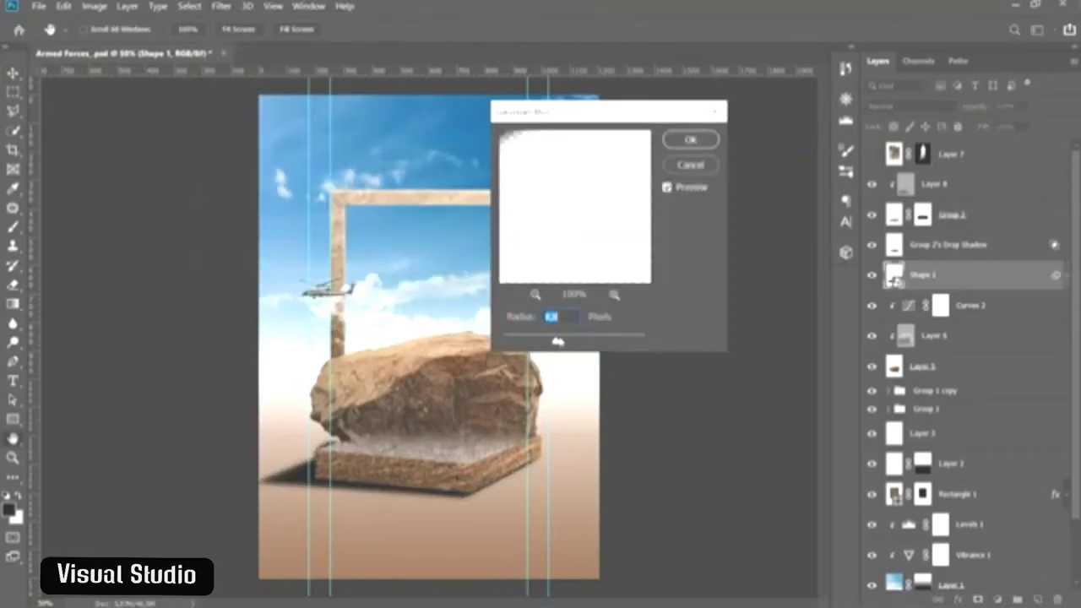
{"action": "left_click_drag", "start_coordinate": [557, 339], "coordinate": [569, 338]}
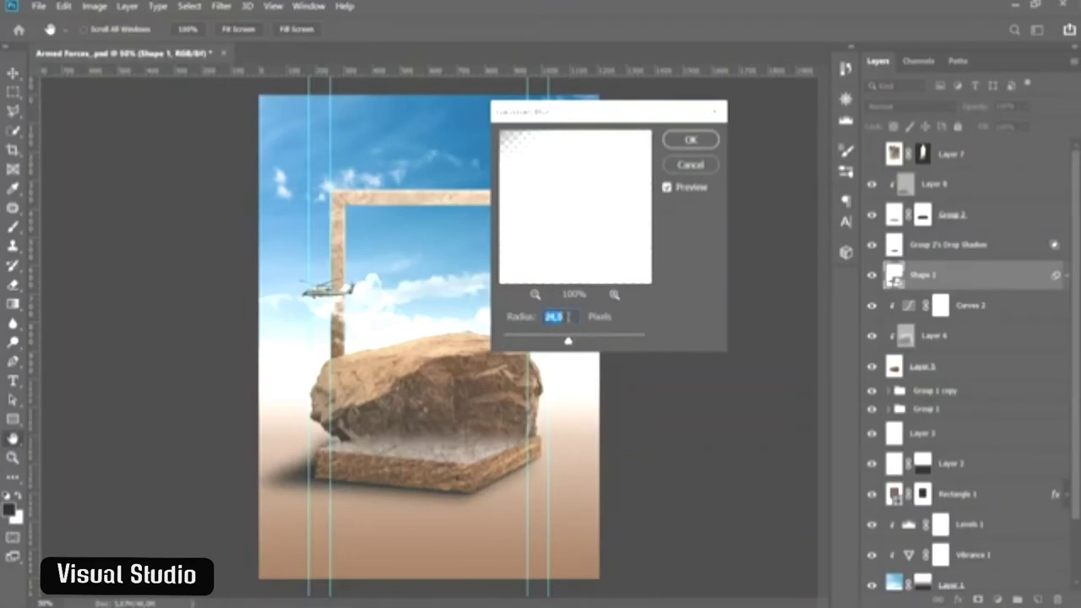
{"action": "left_click", "coordinate": [581, 315]}
{"action": "key", "text": "Return"}
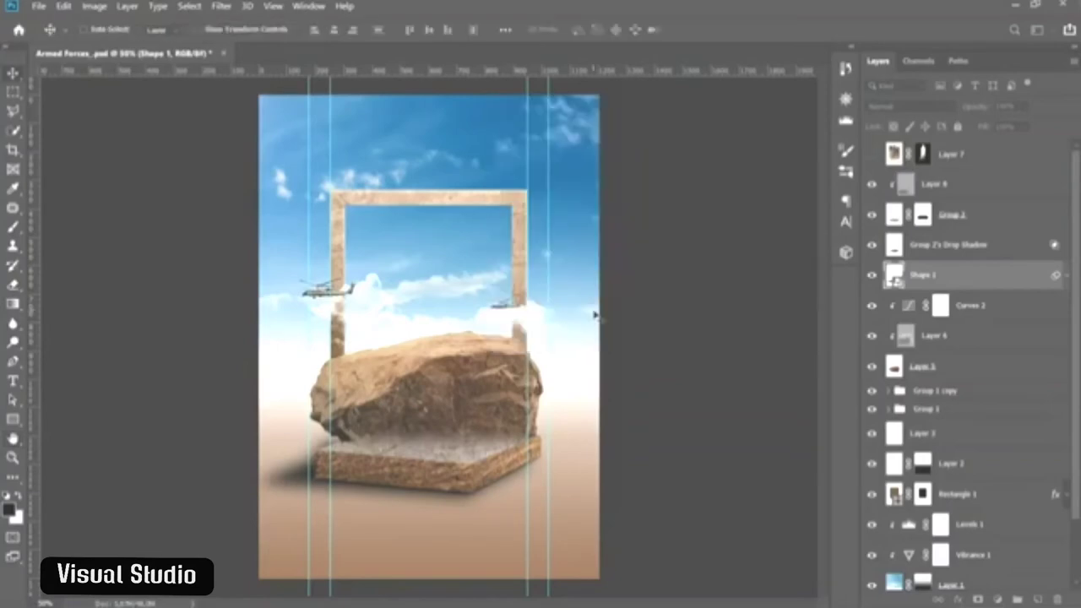
- Lower Shape 1's opacity to fade the shadow, then hide the guides
{"action": "left_click", "coordinate": [1067, 278]}
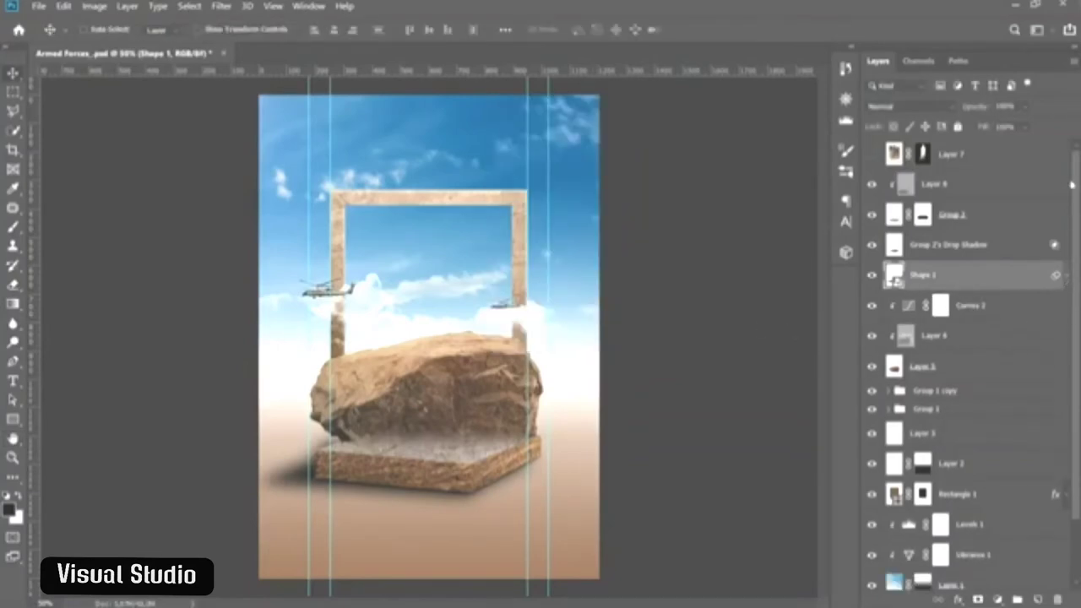
{"action": "left_click", "coordinate": [1029, 108]}
{"action": "left_click_drag", "start_coordinate": [1027, 125], "coordinate": [1022, 125]}
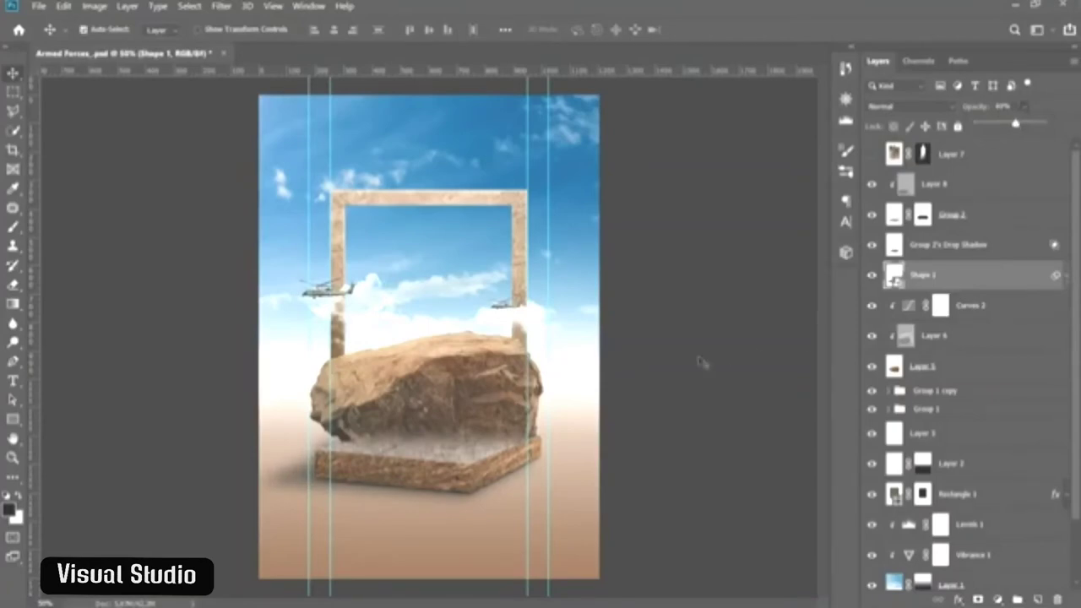
{"action": "key", "text": "ctrl+h"}
- Show the soldier layer (Layer 7) and apply its layer mask permanently
{"action": "left_click", "coordinate": [894, 159]}
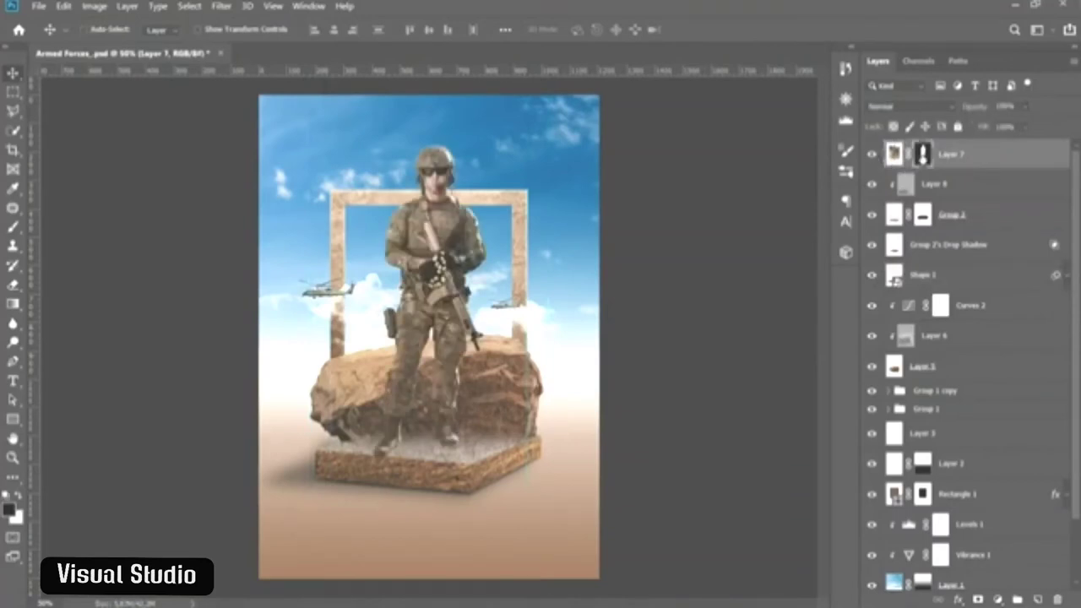
{"action": "right_click", "coordinate": [920, 157]}
{"action": "left_click", "coordinate": [938, 198]}
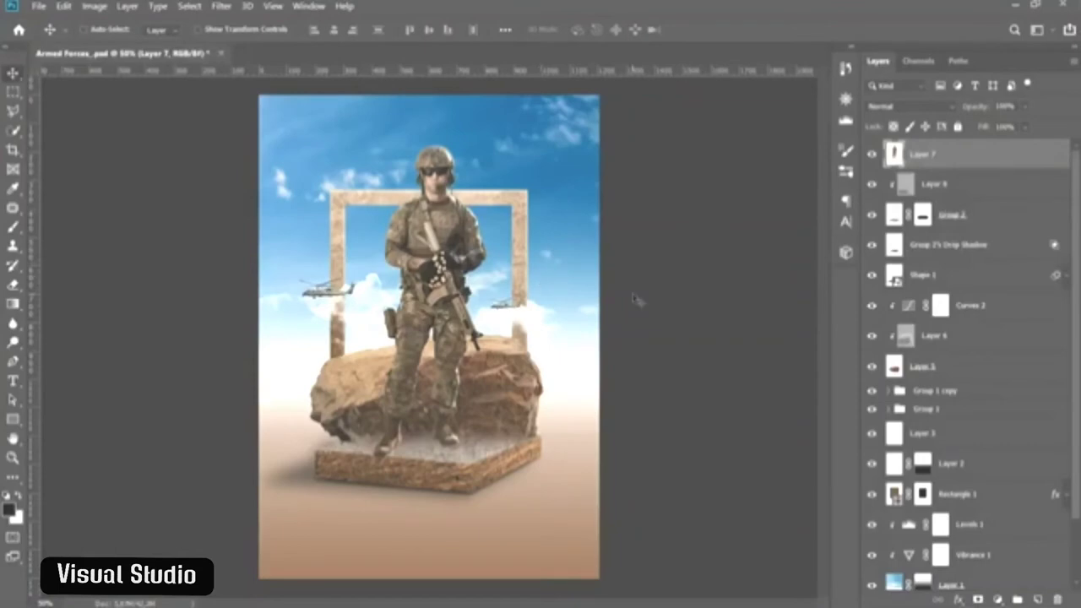
- In the Camera Raw Filter, lower the soldier's Highlights, raise Shadows and adjust Texture
{"action": "left_click", "coordinate": [223, 6]}
{"action": "left_click", "coordinate": [309, 89]}
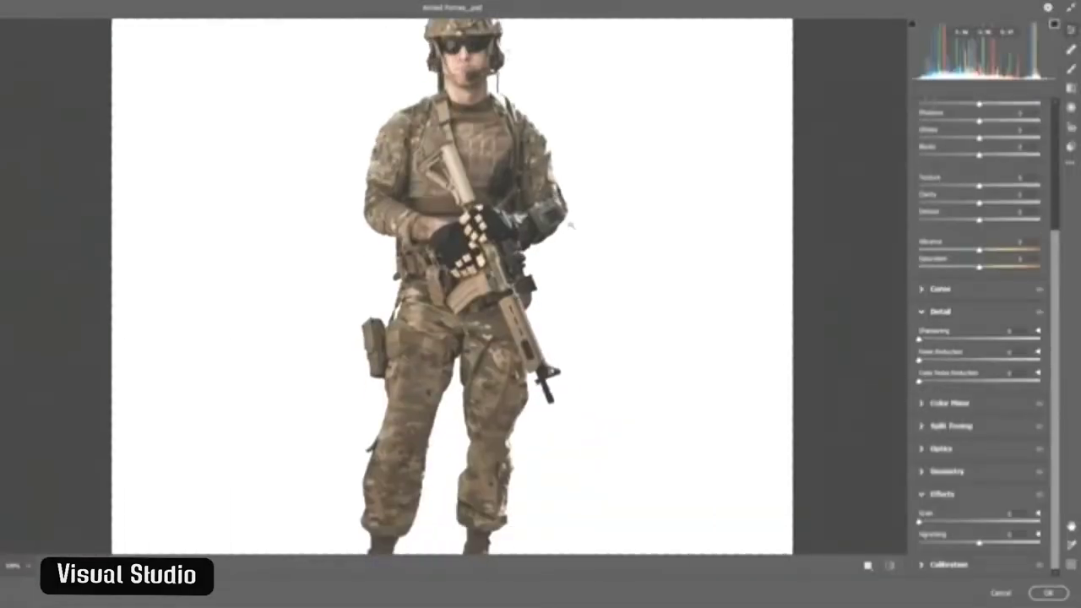
{"action": "left_click", "coordinate": [923, 314]}
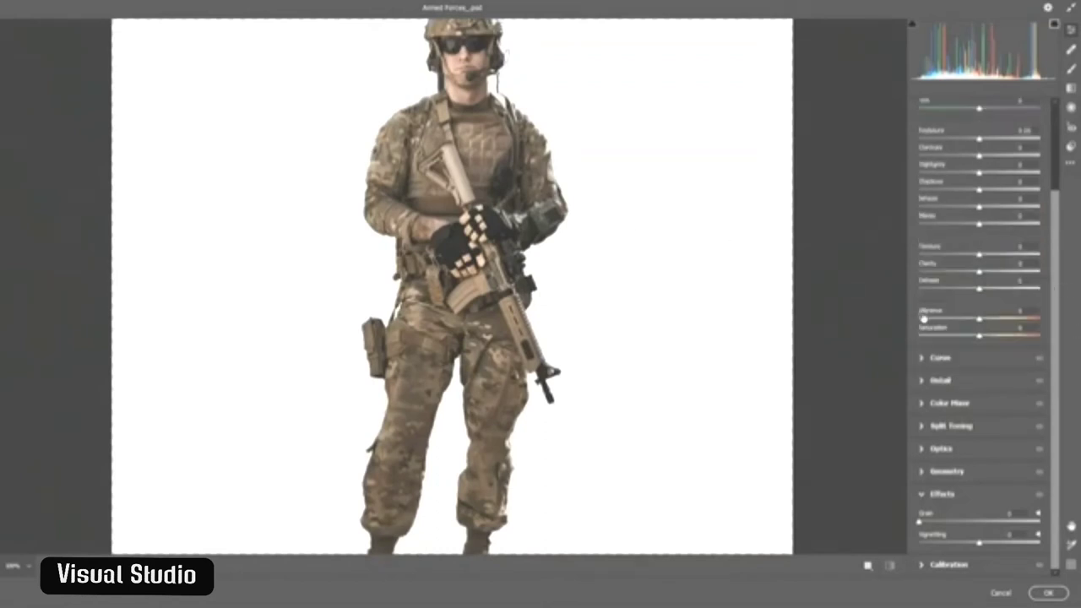
{"action": "scroll", "coordinate": [932, 369], "scroll_direction": "up", "scroll_amount": 2}
{"action": "scroll", "coordinate": [968, 354], "scroll_direction": "up", "scroll_amount": 2}
{"action": "scroll", "coordinate": [968, 359], "scroll_direction": "up", "scroll_amount": 1}
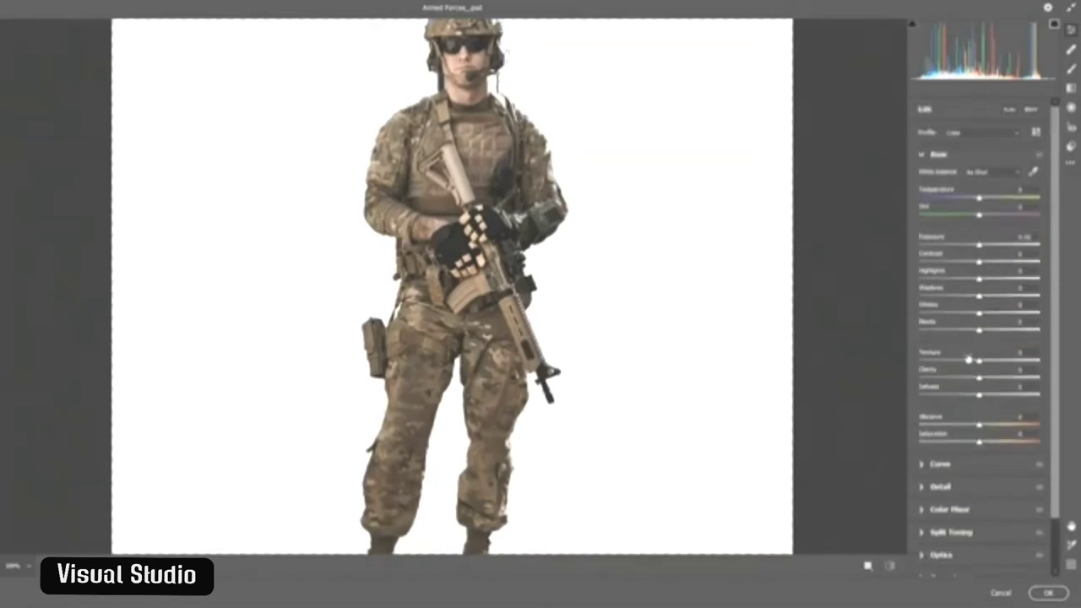
{"action": "left_click", "coordinate": [926, 160]}
{"action": "left_click_drag", "start_coordinate": [973, 281], "coordinate": [941, 281]}
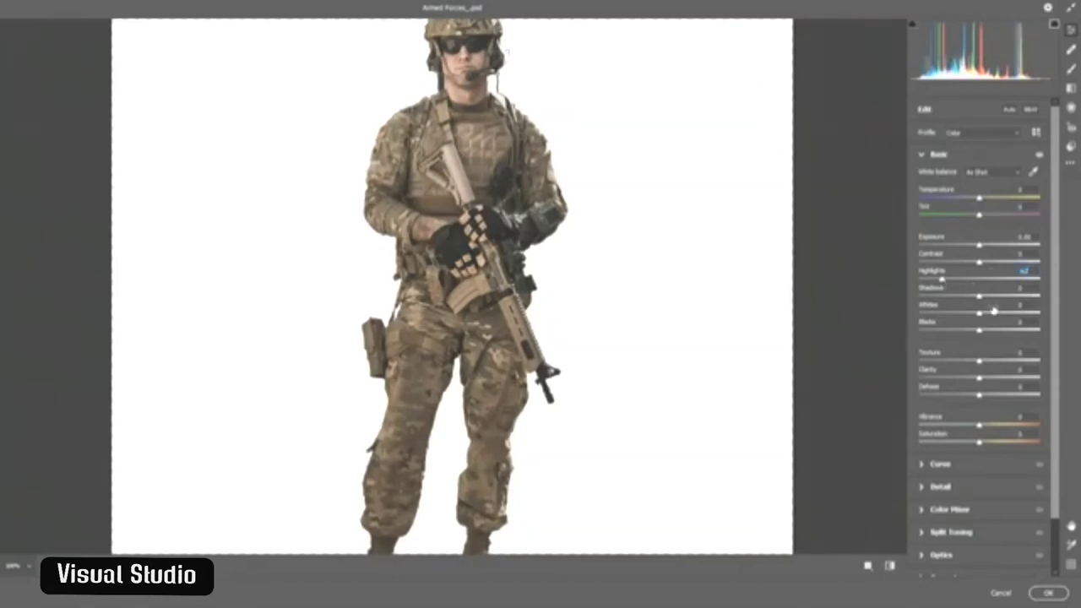
{"action": "left_click_drag", "start_coordinate": [979, 298], "coordinate": [1028, 297]}
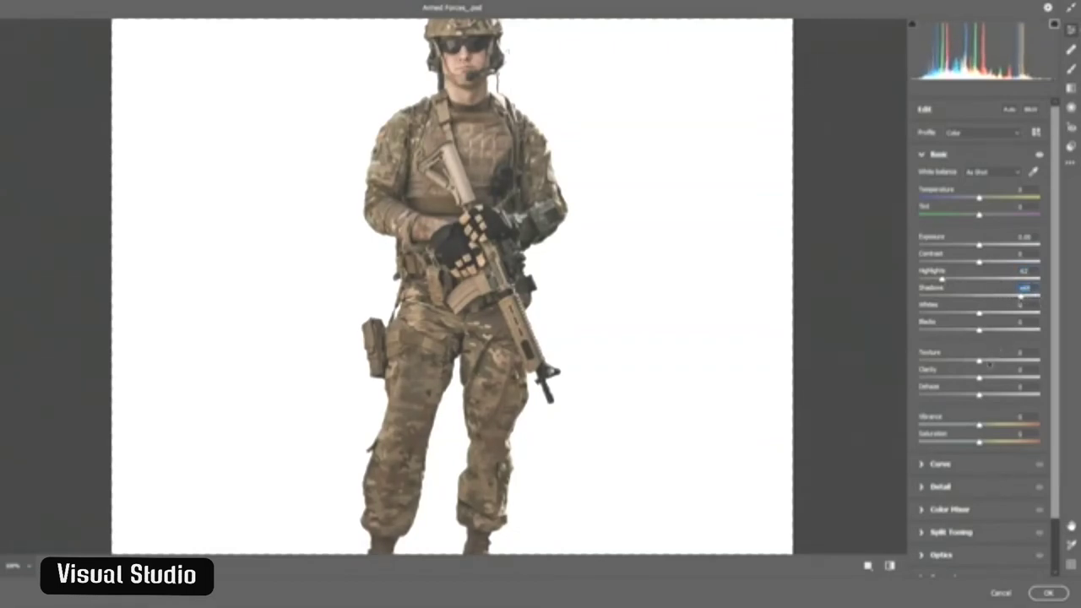
{"action": "mouse_move", "coordinate": [969, 361]}
{"action": "left_mouse_down"}
{"action": "mouse_move", "coordinate": [956, 364]}
{"action": "mouse_move", "coordinate": [991, 382]}
{"action": "left_mouse_up"}
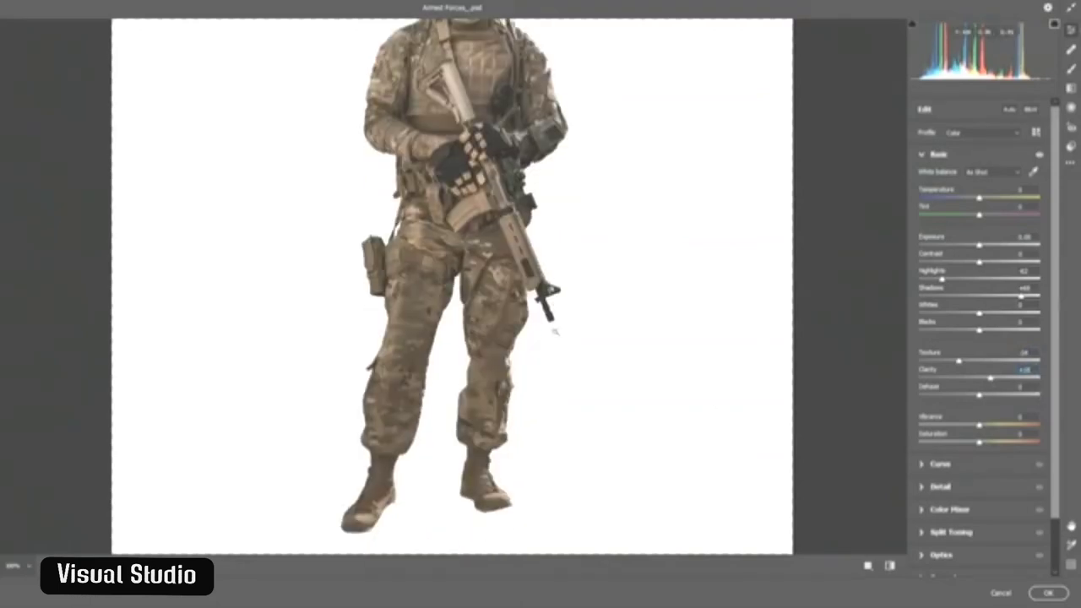
{"action": "left_click_drag", "start_coordinate": [715, 402], "coordinate": [744, 473]}
{"action": "left_click", "coordinate": [1047, 593]}
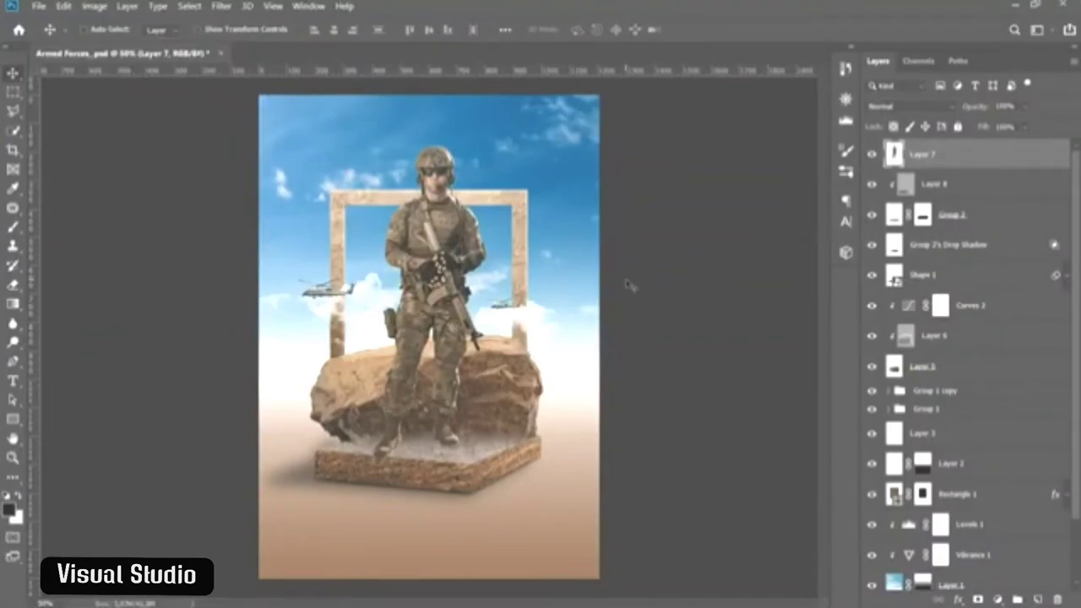
- Save the document and add a new layer clipped to the soldier
{"action": "key", "text": "ctrl+s"}
{"action": "key", "text": "ctrl+plus"}
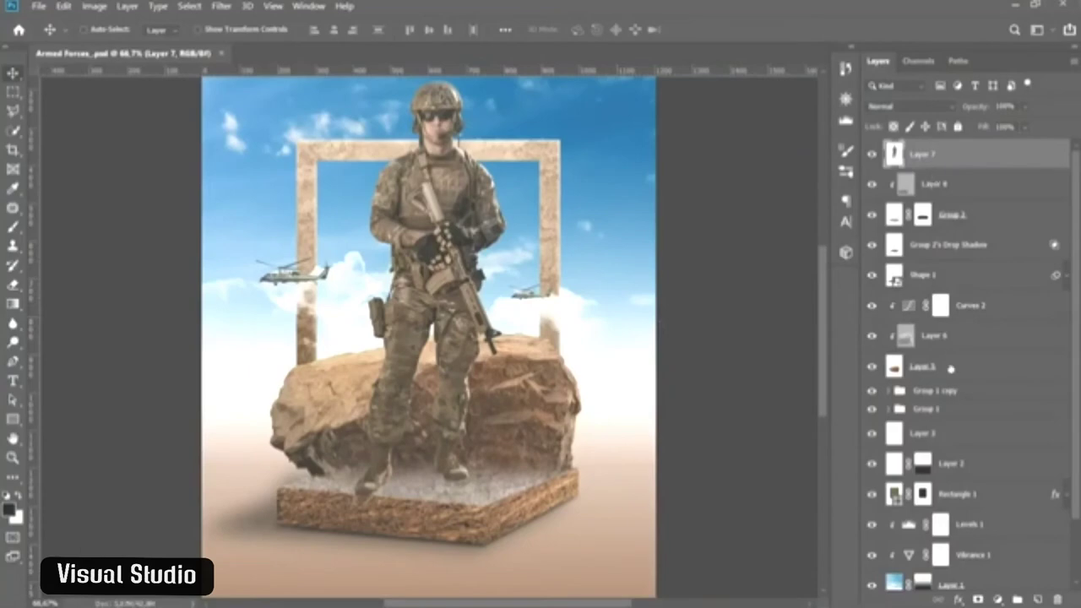
{"action": "left_click", "coordinate": [1038, 599]}
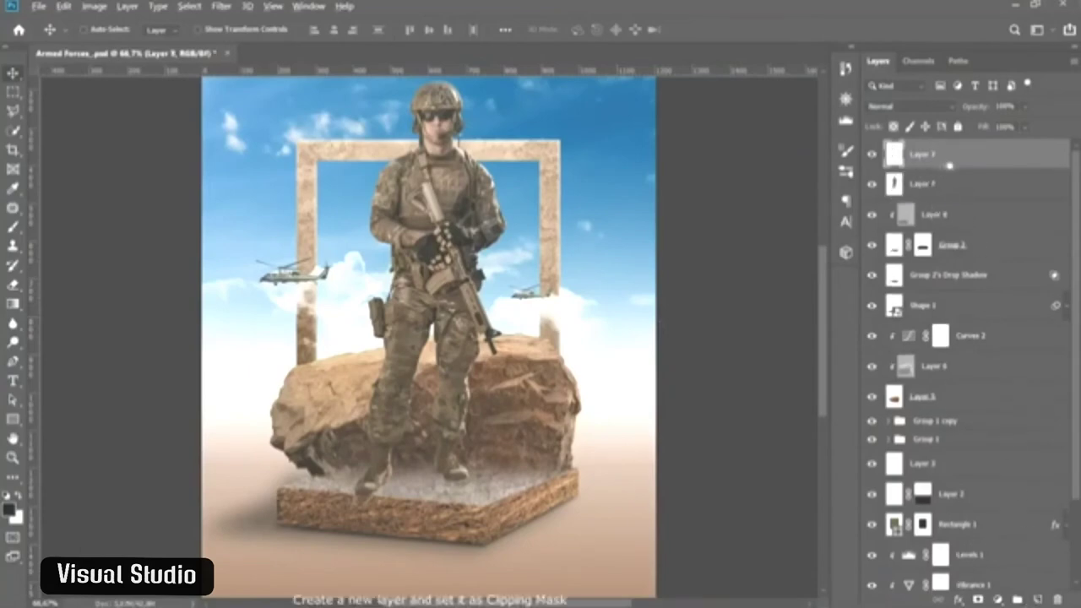
{"action": "left_click", "coordinate": [949, 167], "text": "alt"}
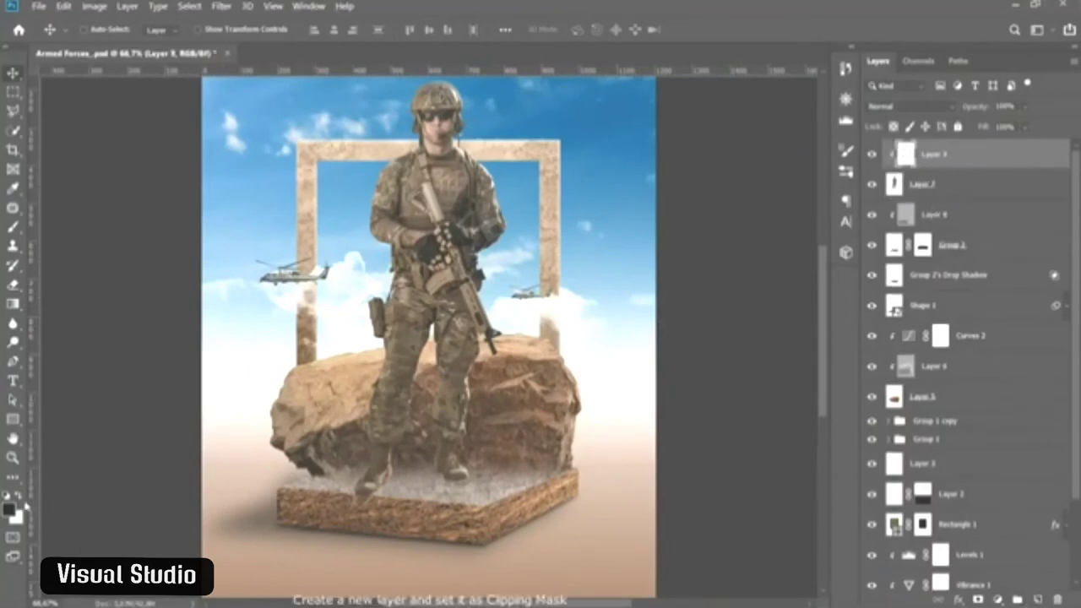
- Set a black brush to about 11% opacity and the new layer's blend mode to Multiply
{"action": "key", "text": "b"}
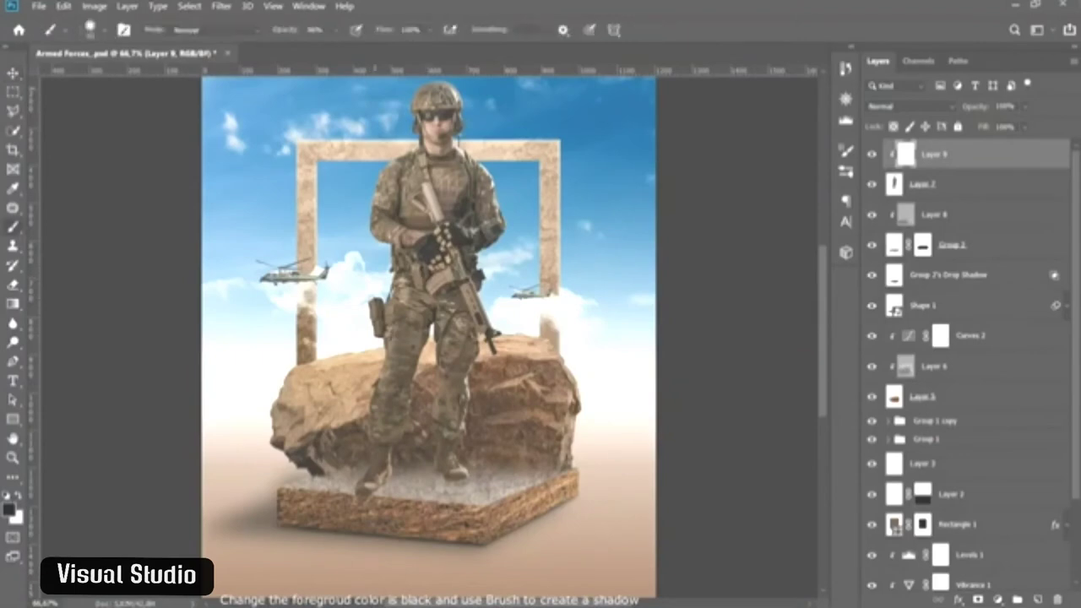
{"action": "left_click", "coordinate": [334, 31]}
{"action": "left_click", "coordinate": [410, 334]}
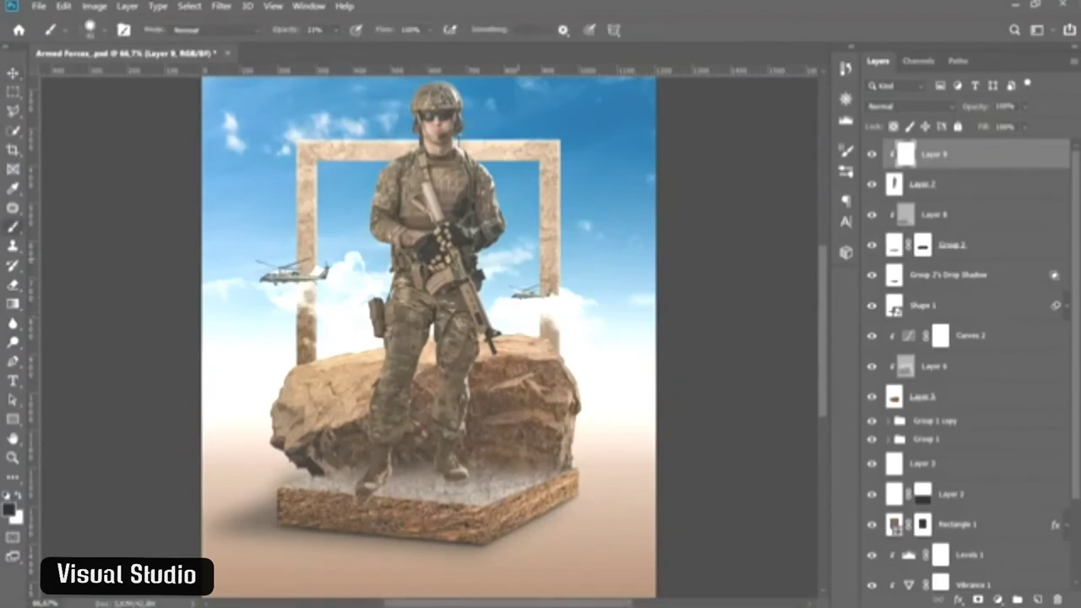
{"action": "left_click", "coordinate": [872, 108]}
{"action": "left_click", "coordinate": [886, 173]}
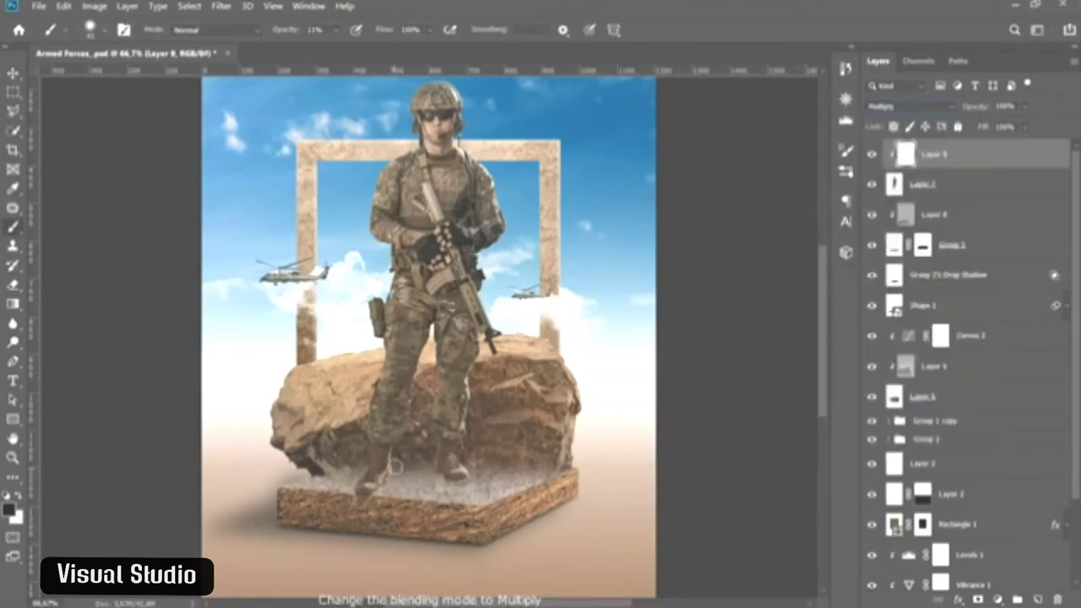
- Paint soft shadow around the soldier's boots, then drop brush opacity to 5%
{"action": "scroll", "coordinate": [393, 462], "scroll_direction": "up", "scroll_amount": 1}
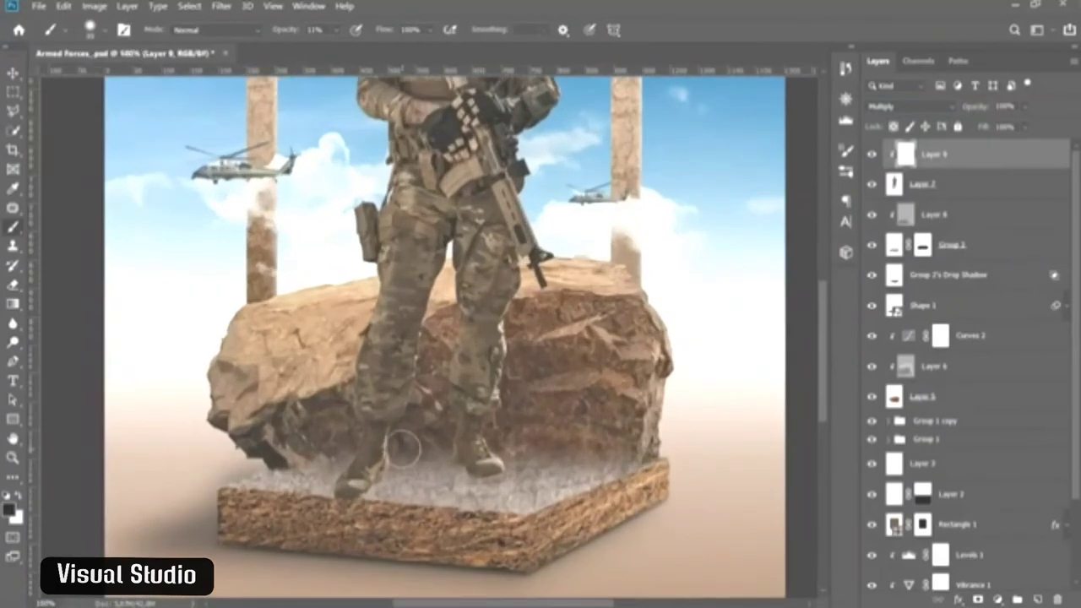
{"action": "mouse_move", "coordinate": [402, 448]}
{"action": "left_mouse_down"}
{"action": "mouse_move", "coordinate": [370, 501]}
{"action": "mouse_move", "coordinate": [361, 478]}
{"action": "mouse_move", "coordinate": [419, 422]}
{"action": "mouse_move", "coordinate": [390, 468]}
{"action": "mouse_move", "coordinate": [359, 485]}
{"action": "mouse_move", "coordinate": [363, 505]}
{"action": "mouse_move", "coordinate": [385, 446]}
{"action": "mouse_move", "coordinate": [365, 507]}
{"action": "mouse_move", "coordinate": [454, 444]}
{"action": "mouse_move", "coordinate": [448, 434]}
{"action": "mouse_move", "coordinate": [483, 471]}
{"action": "mouse_move", "coordinate": [469, 469]}
{"action": "mouse_move", "coordinate": [454, 417]}
{"action": "mouse_move", "coordinate": [452, 462]}
{"action": "mouse_move", "coordinate": [488, 478]}
{"action": "mouse_move", "coordinate": [413, 381]}
{"action": "left_mouse_up"}
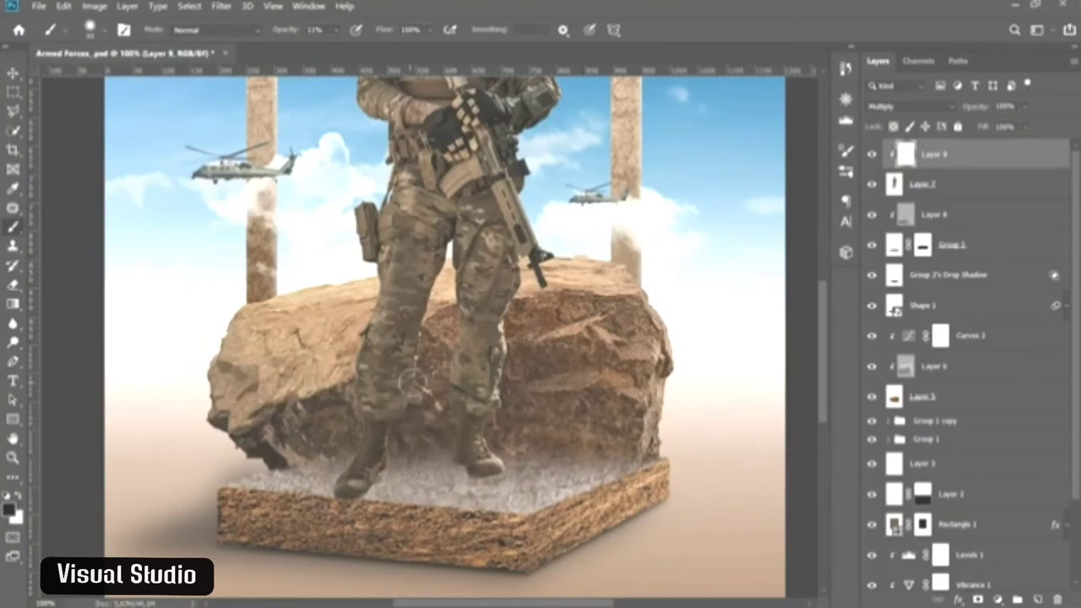
{"action": "key", "text": "ctrl+minus"}
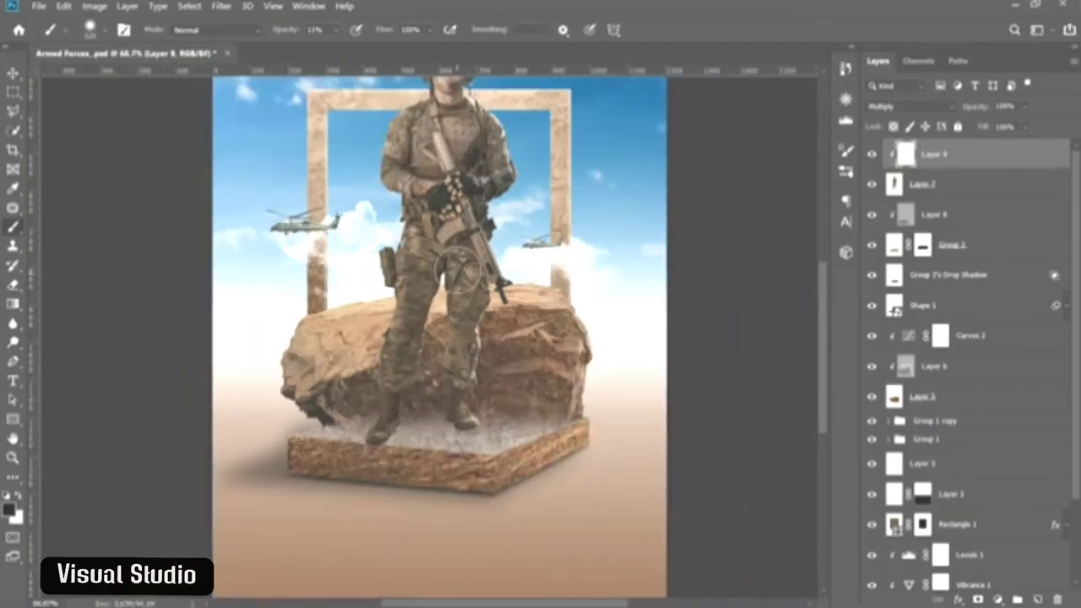
{"action": "key", "text": "0"}
{"action": "key", "text": "5"}
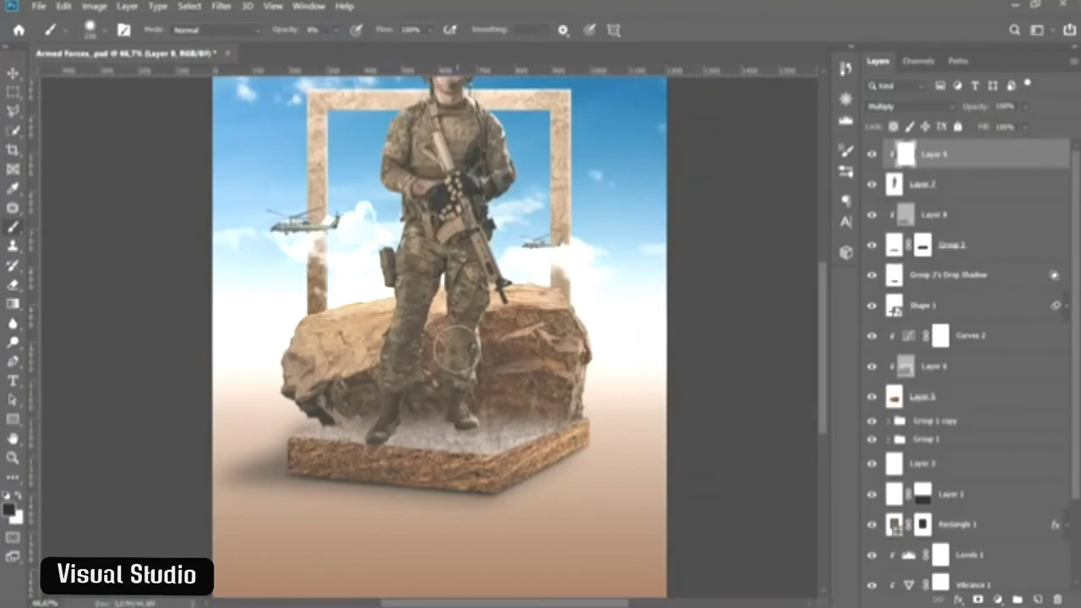
{"action": "scroll", "coordinate": [432, 386], "scroll_direction": "up", "scroll_amount": 2}
{"action": "scroll", "coordinate": [432, 386], "scroll_direction": "up", "scroll_amount": 1}
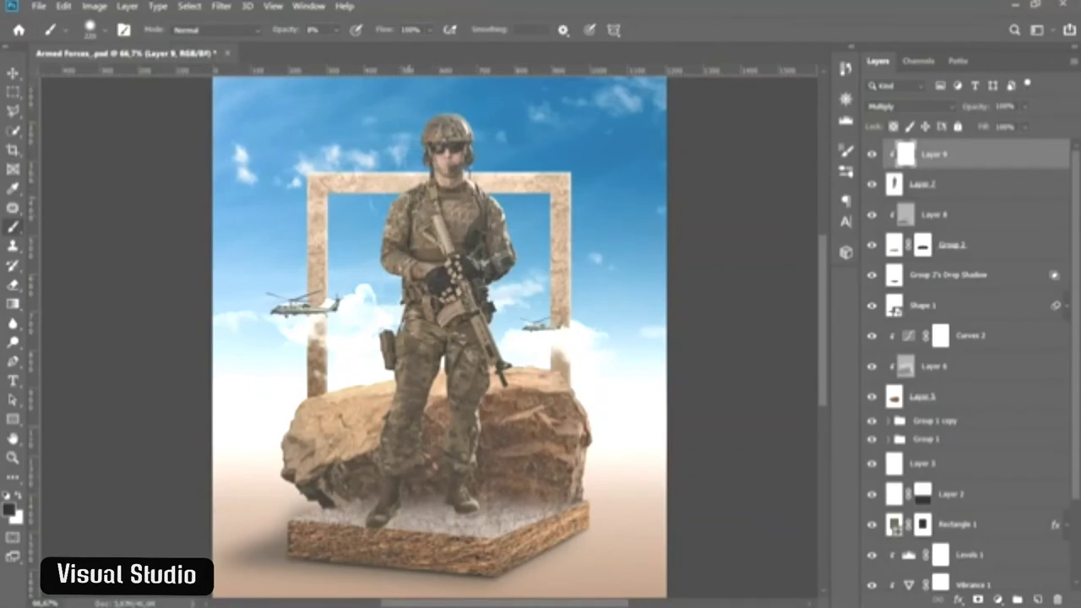
- Add Layer 10 clipped above Layer 9, set to Overlay, with white as foreground colour
{"action": "key", "text": "ctrl+shift+alt+n"}
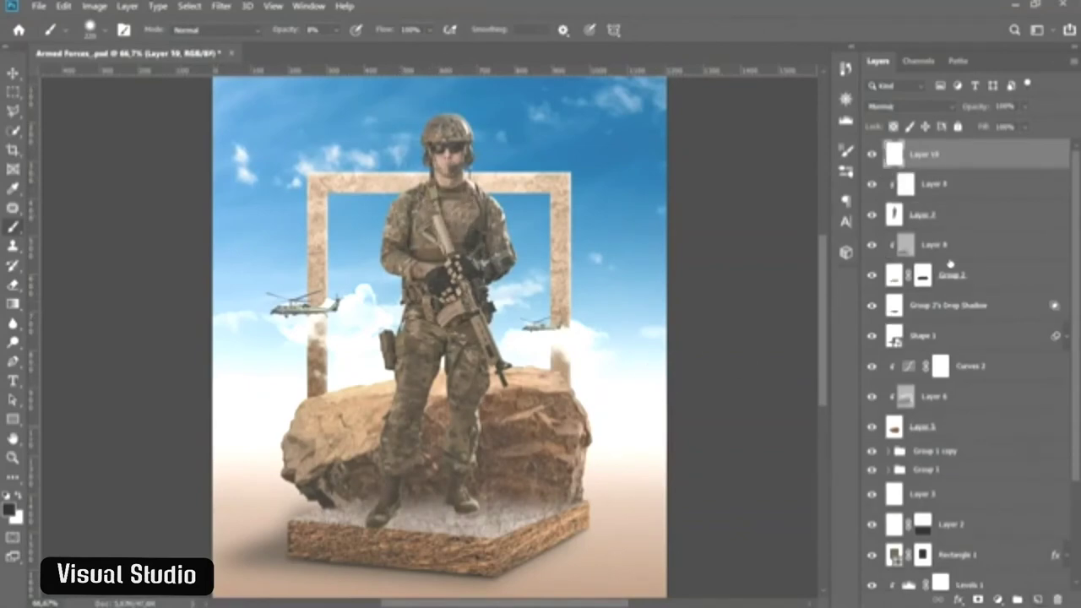
{"action": "left_click", "coordinate": [973, 164], "text": "alt"}
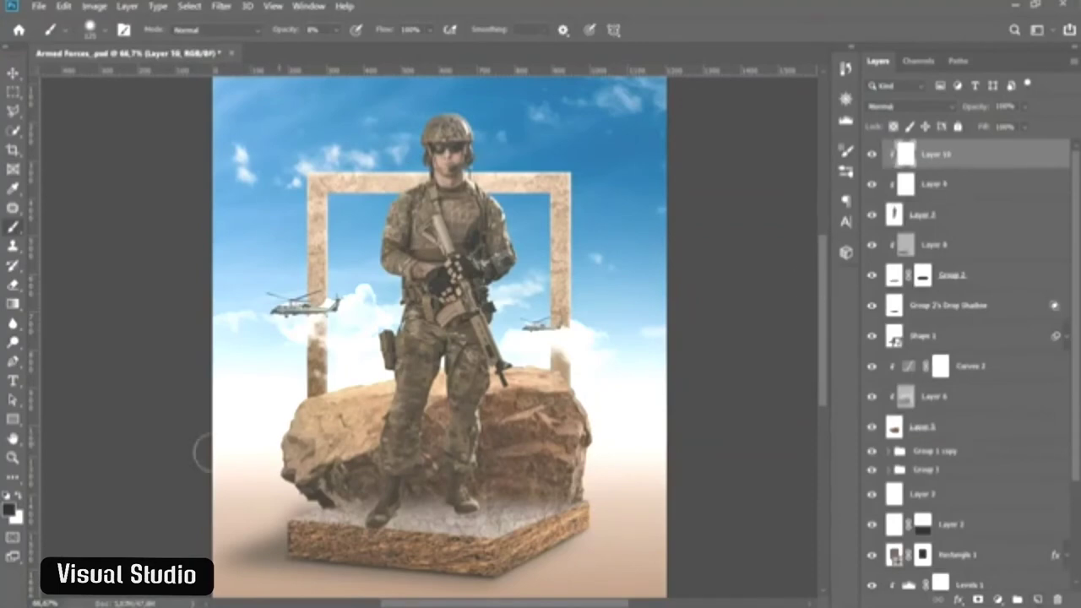
{"action": "left_click", "coordinate": [17, 498]}
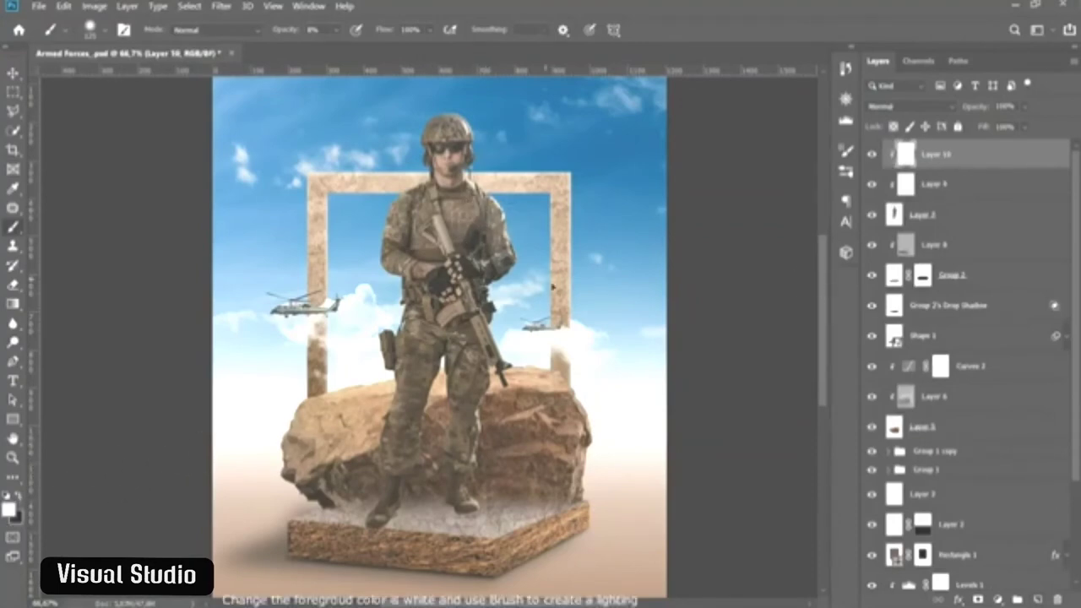
{"action": "left_click", "coordinate": [909, 106]}
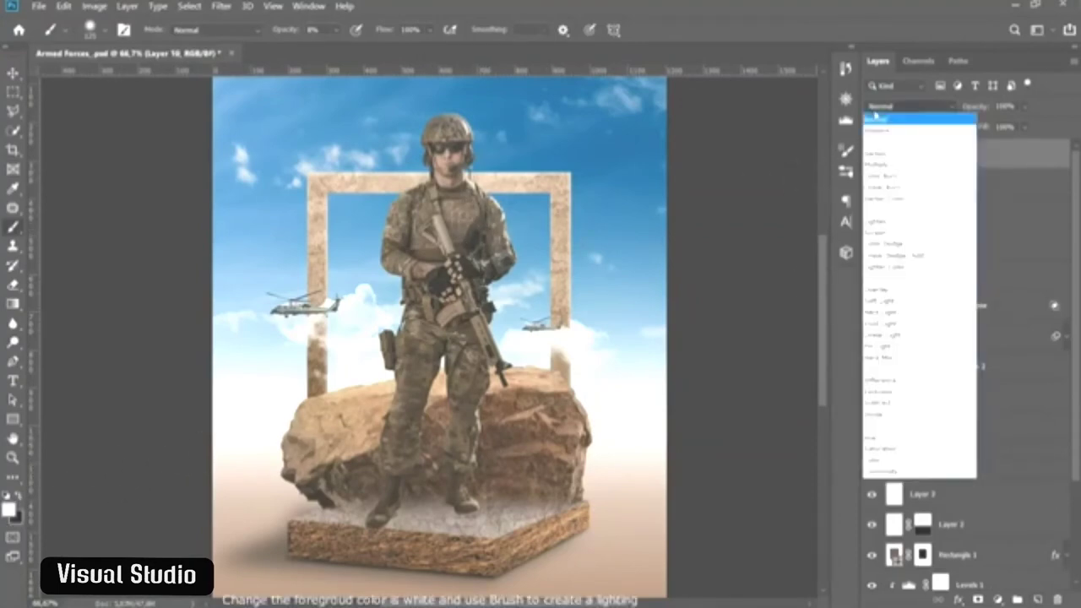
{"action": "left_click", "coordinate": [892, 290]}
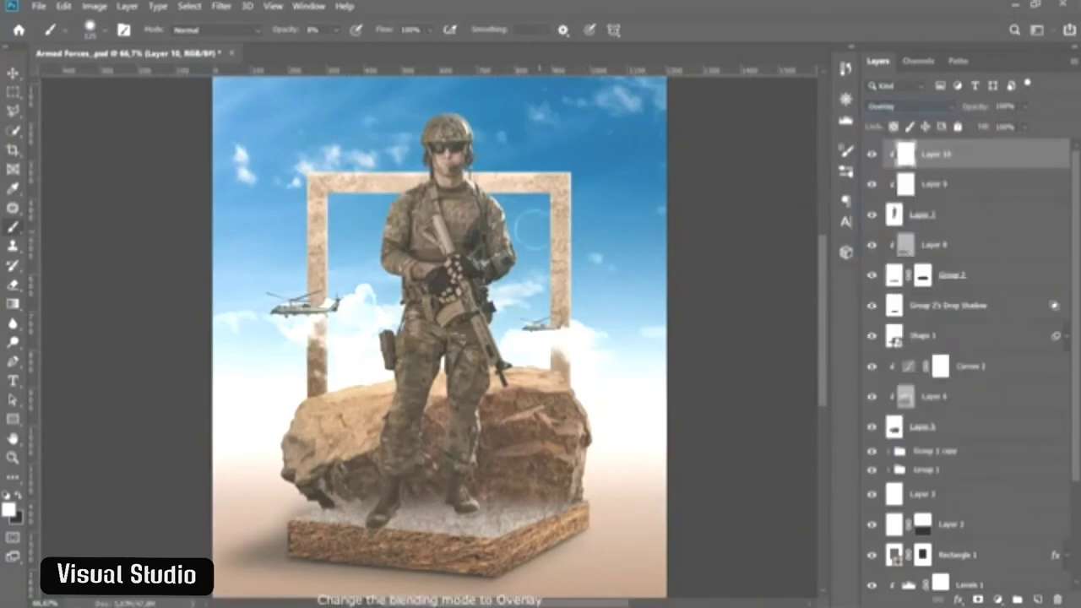
- Set up a fully soft 0%-hardness white brush, resizing it and lowering its opacity
{"action": "key", "text": "bracketright"}
{"action": "key", "text": "bracketright"}
{"action": "key", "text": "bracketright"}
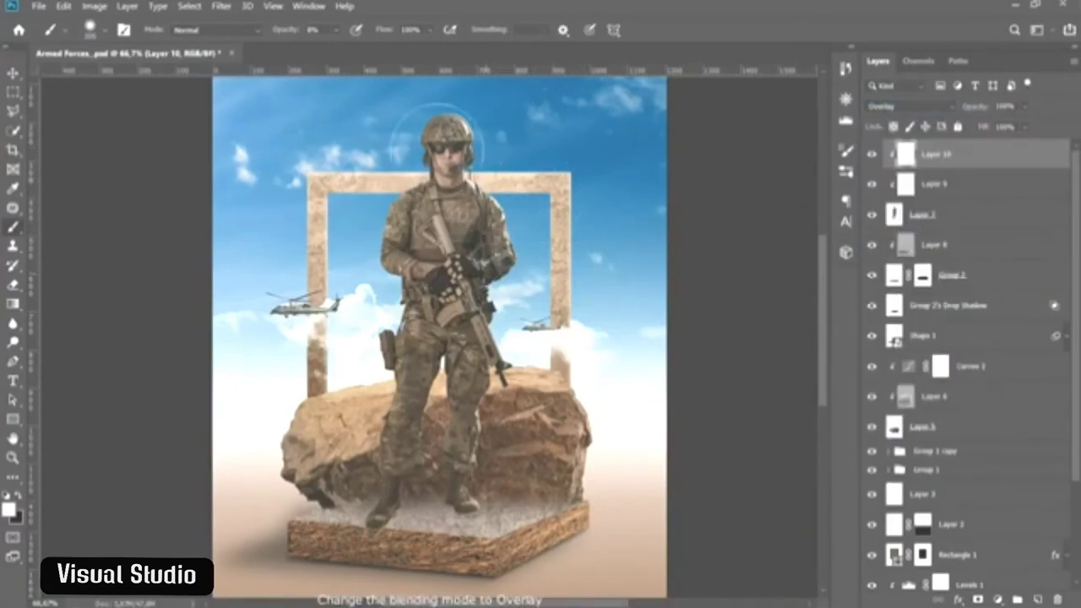
{"action": "left_click", "coordinate": [337, 30]}
{"action": "left_click_drag", "start_coordinate": [350, 50], "coordinate": [390, 51]}
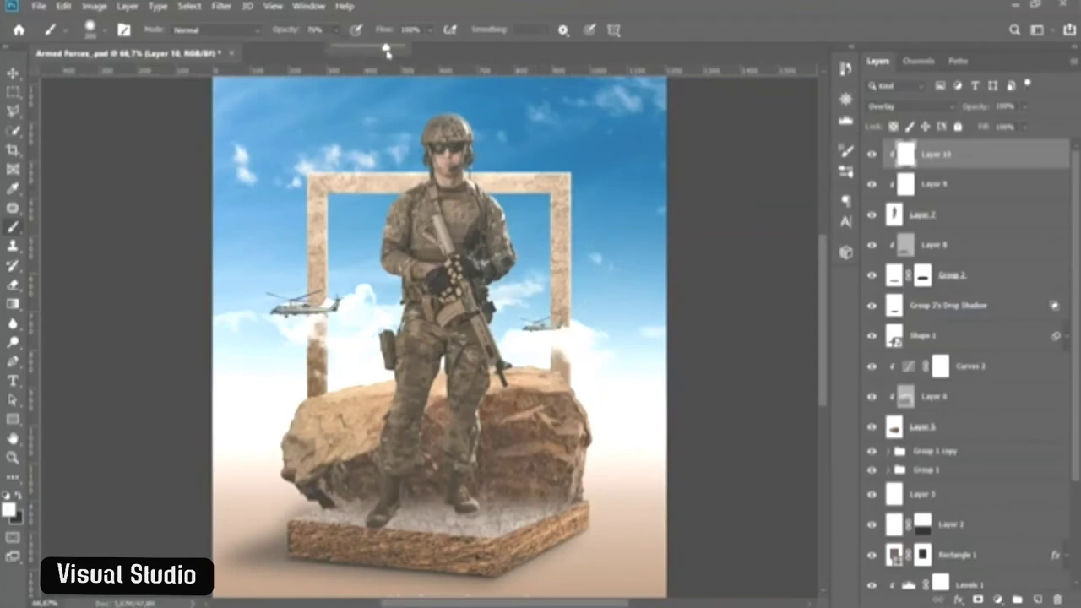
{"action": "right_click", "coordinate": [549, 163]}
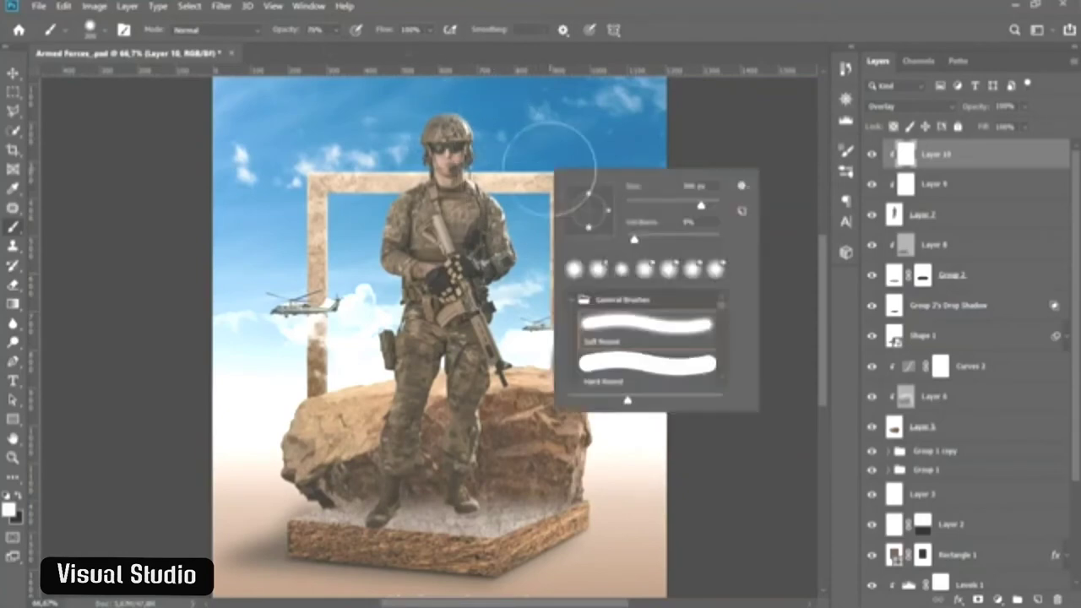
{"action": "left_click", "coordinate": [633, 240]}
{"action": "key", "text": "Return"}
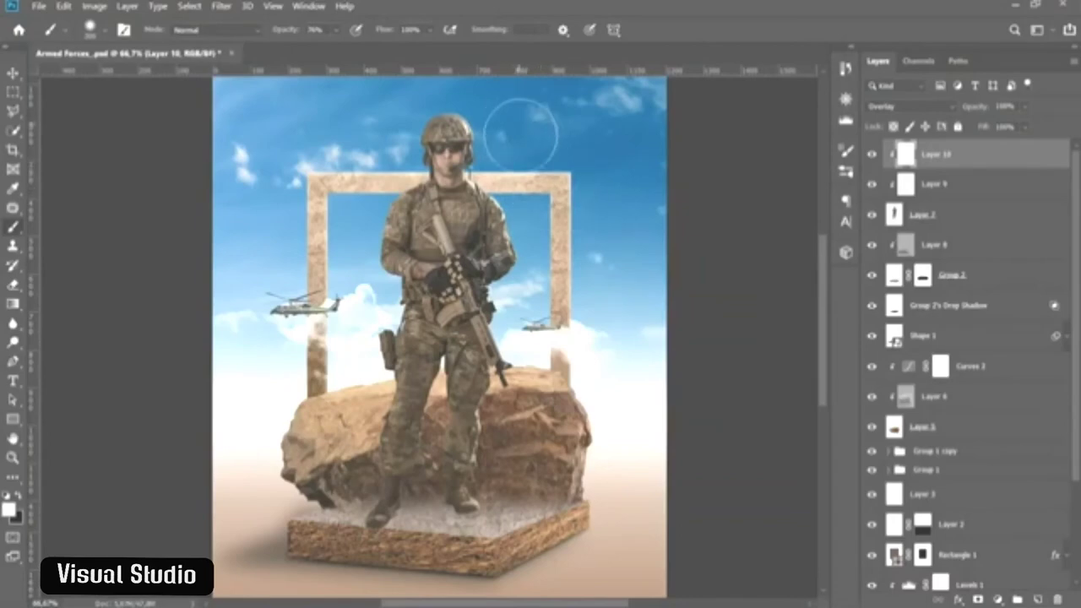
{"action": "key", "text": "bracketright"}
{"action": "key", "text": "bracketright"}
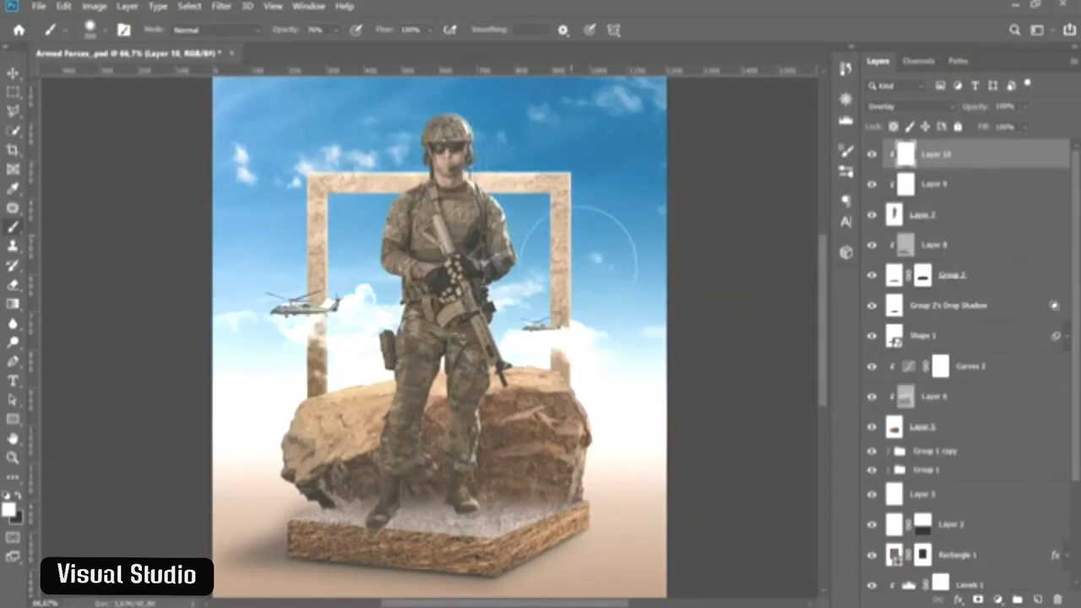
{"action": "key", "text": "bracketleft"}
{"action": "key", "text": "bracketleft"}
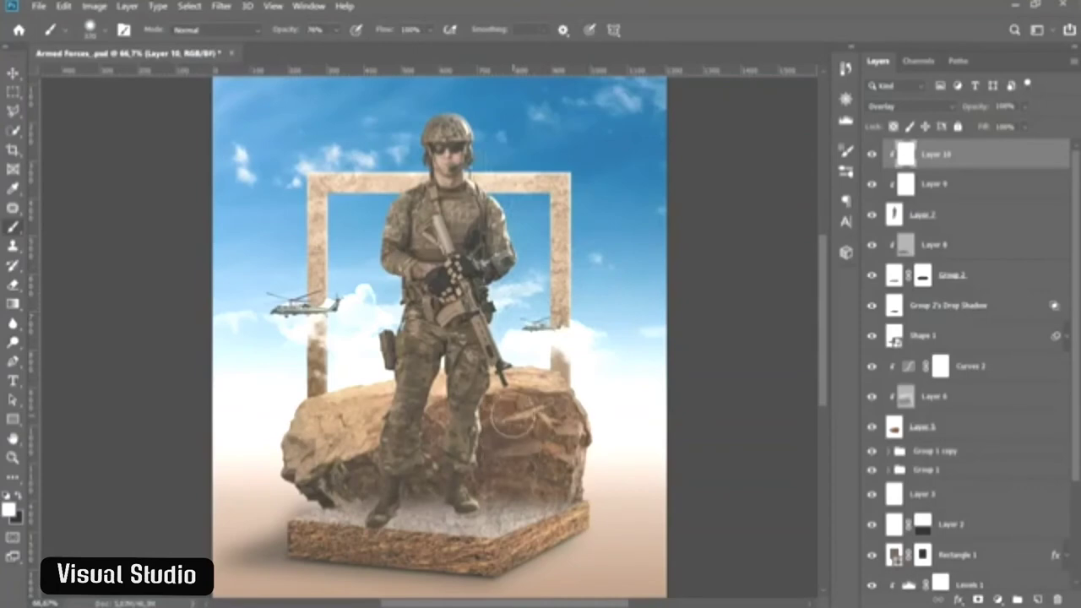
{"action": "key", "text": "bracketleft"}
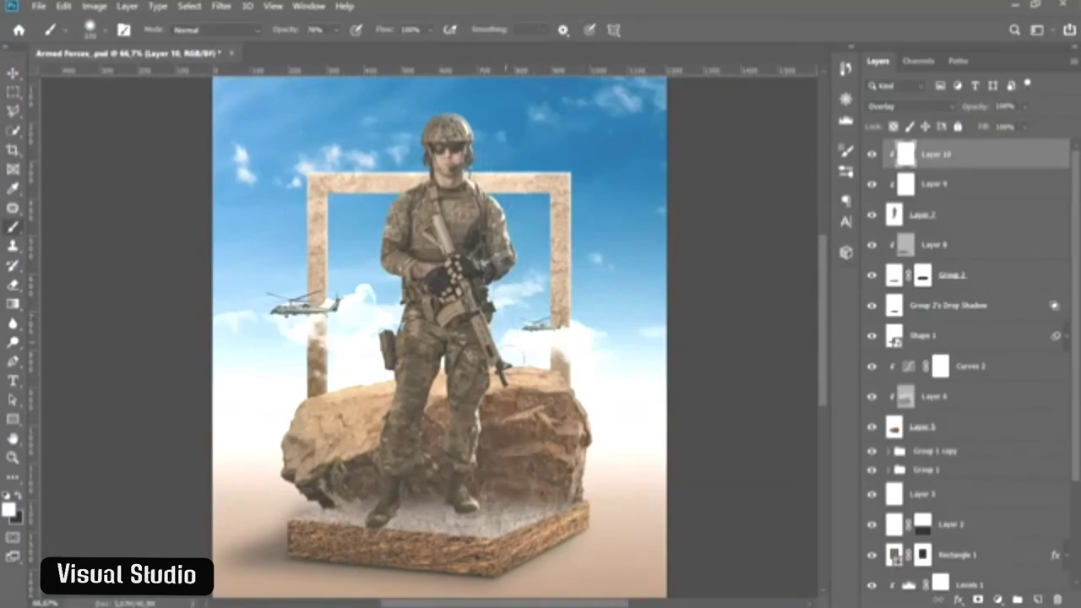
{"action": "left_click", "coordinate": [334, 30]}
{"action": "left_click_drag", "start_coordinate": [351, 48], "coordinate": [300, 47]}
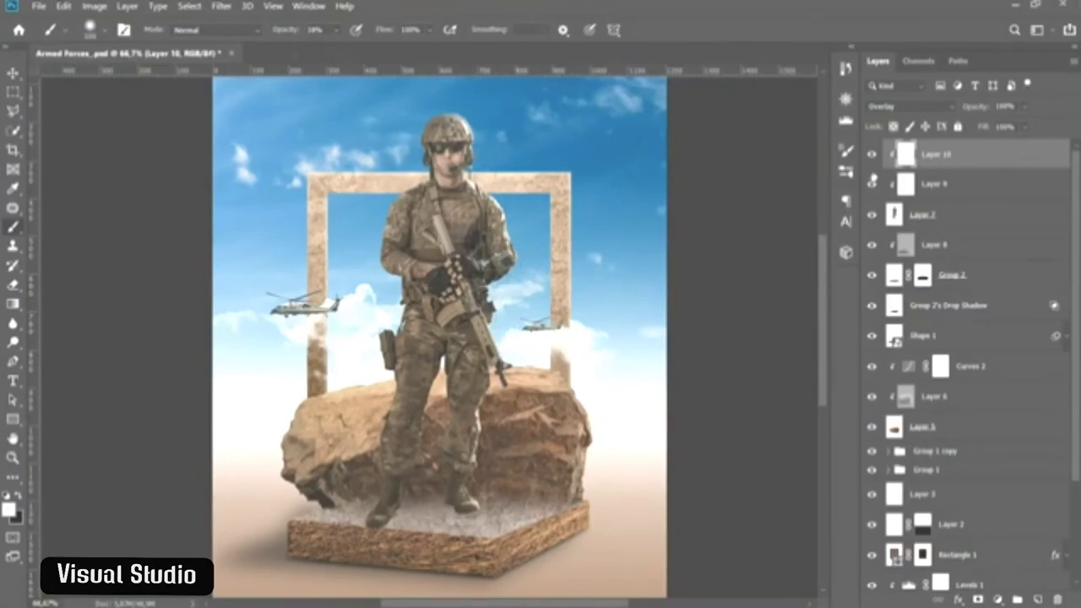
- Zoom out to 50%, toggle Layer 8 to compare the base, and add a new layer above it
{"action": "key", "text": "v"}
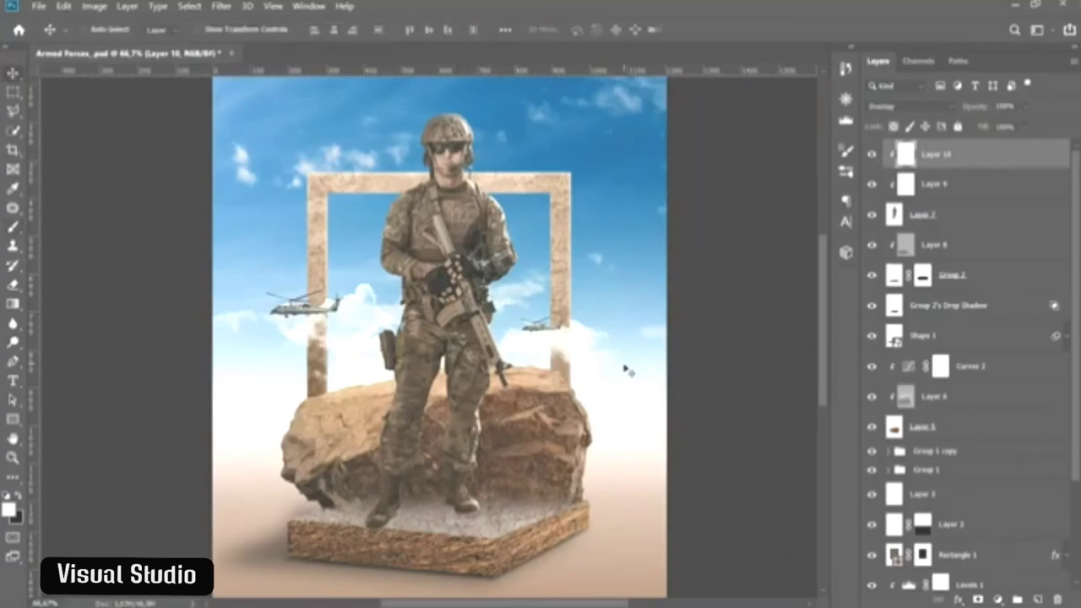
{"action": "key", "text": "ctrl+minus"}
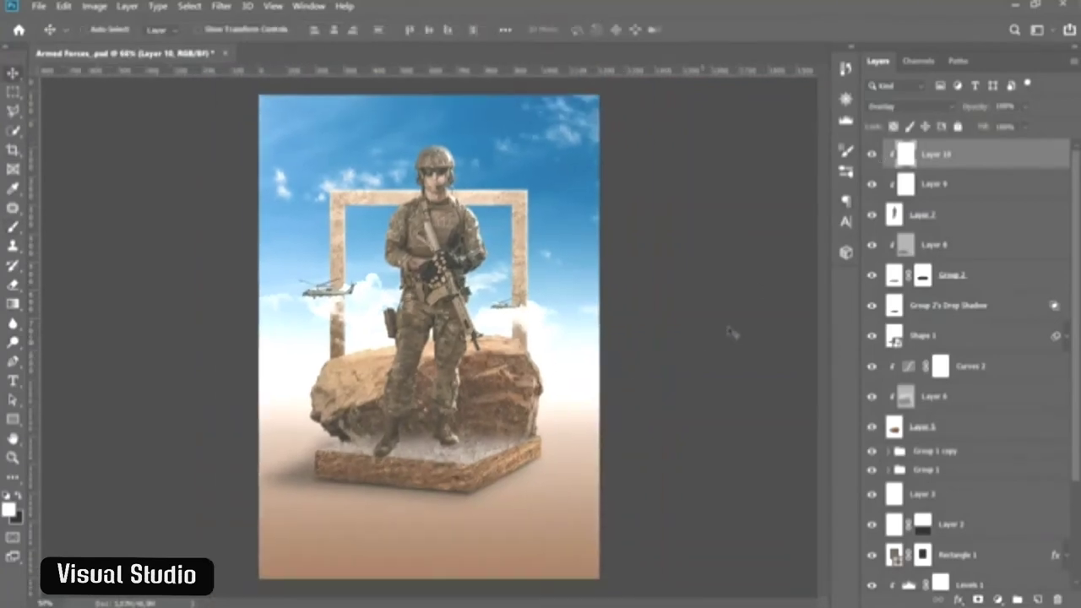
{"action": "left_click", "coordinate": [924, 247]}
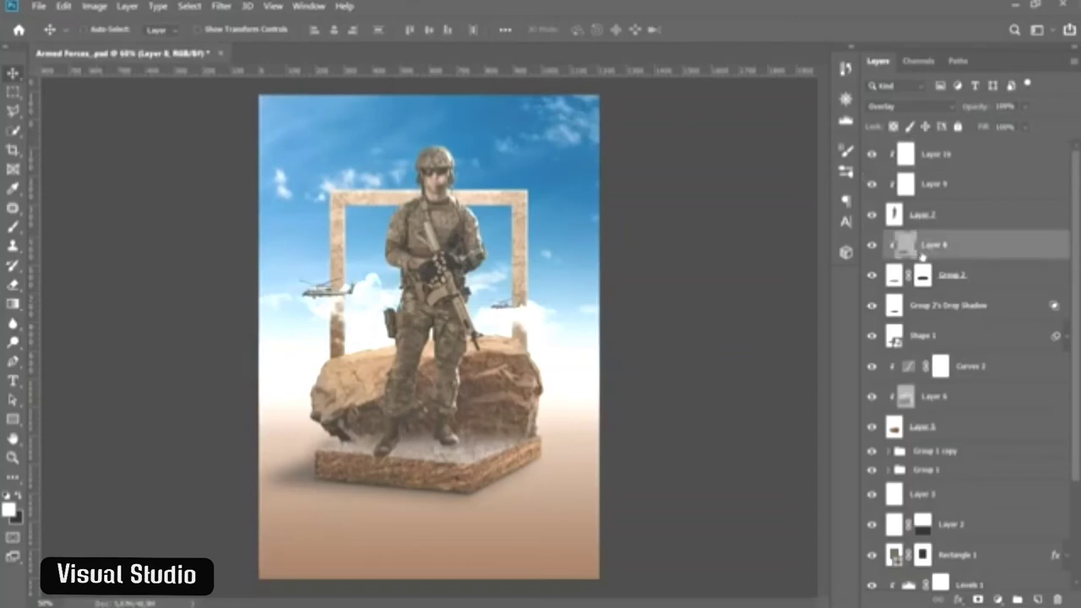
{"action": "left_click", "coordinate": [873, 275]}
{"action": "left_click", "coordinate": [873, 246]}
{"action": "left_click", "coordinate": [1038, 600]}
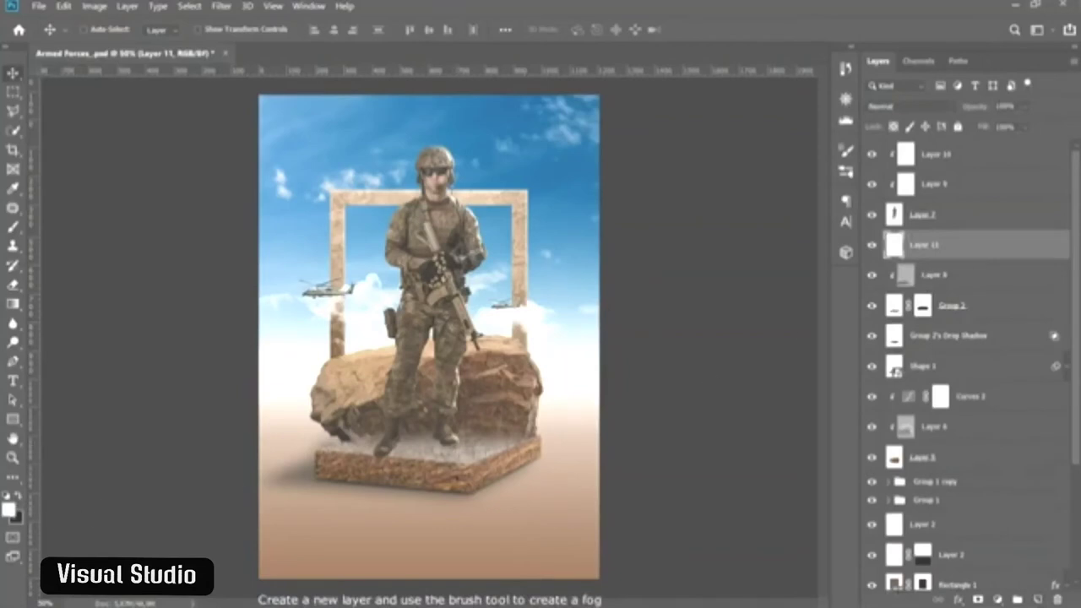
- Set the foreground colour to #87695a
{"action": "left_click", "coordinate": [12, 508]}
{"action": "left_click", "coordinate": [419, 439]}
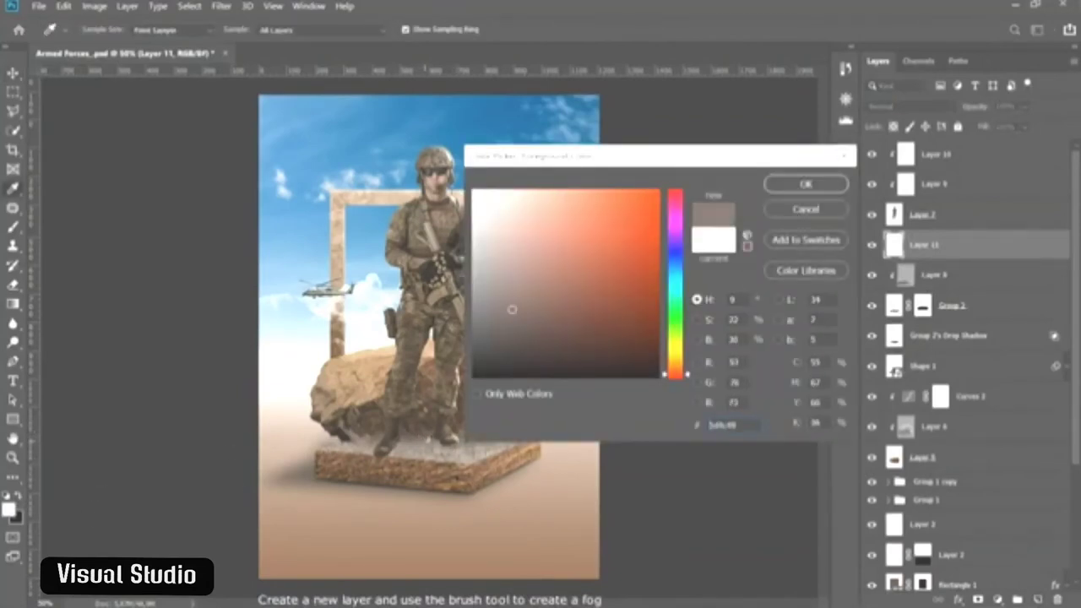
{"action": "left_click", "coordinate": [521, 279]}
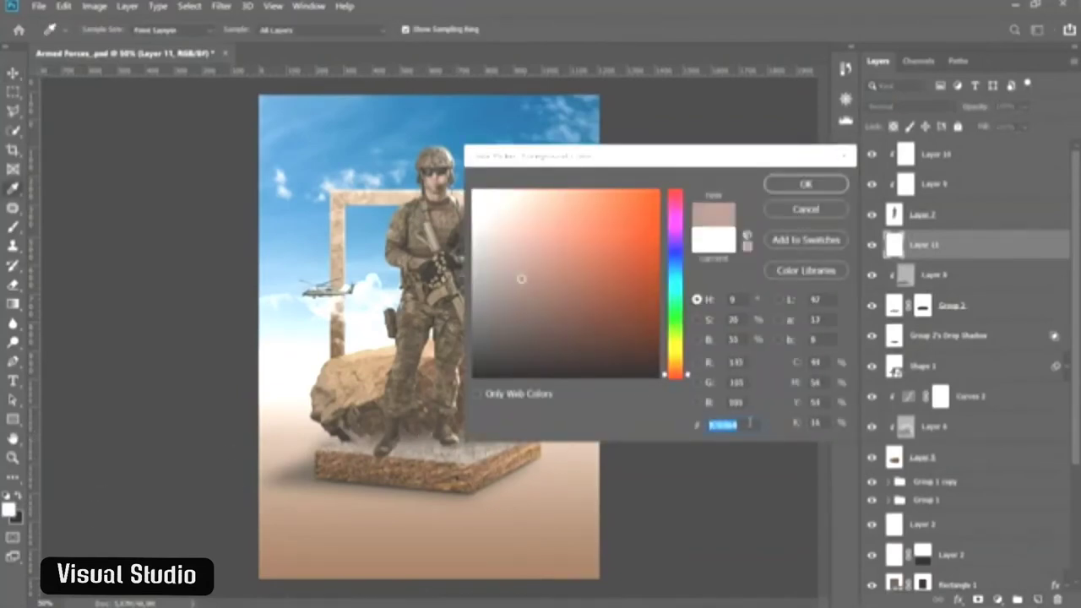
{"action": "type", "text": "87695a"}
{"action": "left_click", "coordinate": [782, 184]}
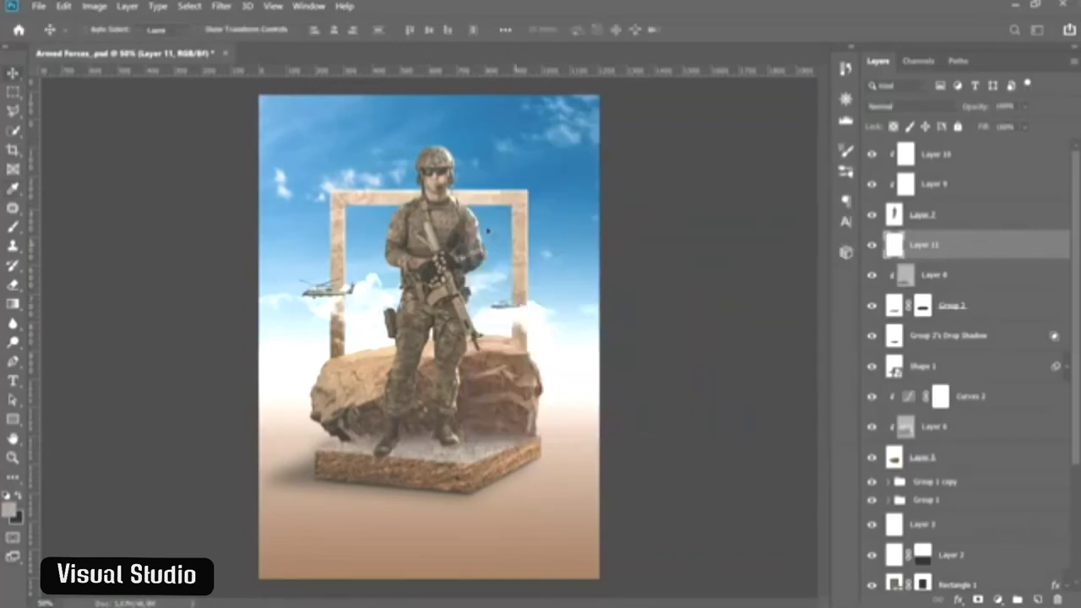
- Brush faint haze over the rock at 14% opacity and set Layer 11 to Screen
{"action": "key", "text": "b"}
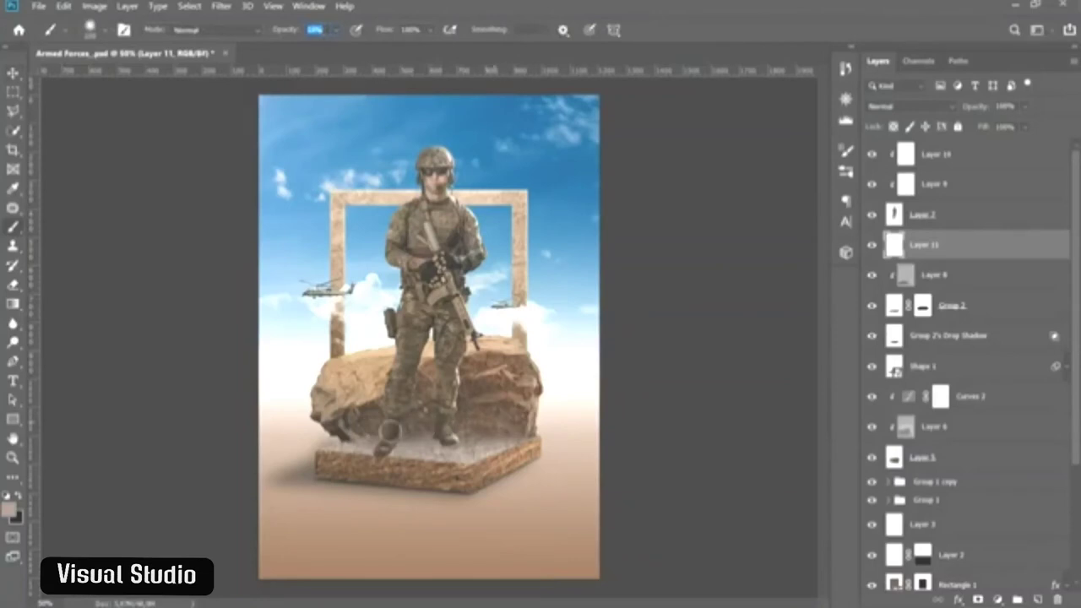
{"action": "type", "text": "14"}
{"action": "right_click", "coordinate": [485, 346]}
{"action": "left_click_drag", "start_coordinate": [439, 413], "coordinate": [504, 420]}
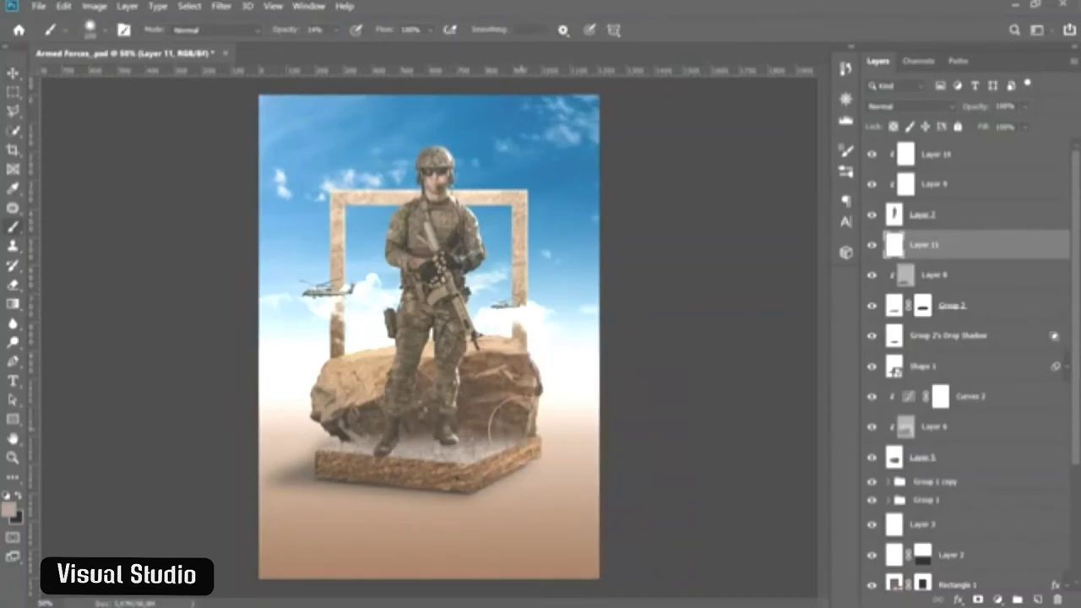
{"action": "mouse_move", "coordinate": [394, 422]}
{"action": "left_mouse_down"}
{"action": "mouse_move", "coordinate": [507, 414]}
{"action": "mouse_move", "coordinate": [572, 425]}
{"action": "left_mouse_up"}
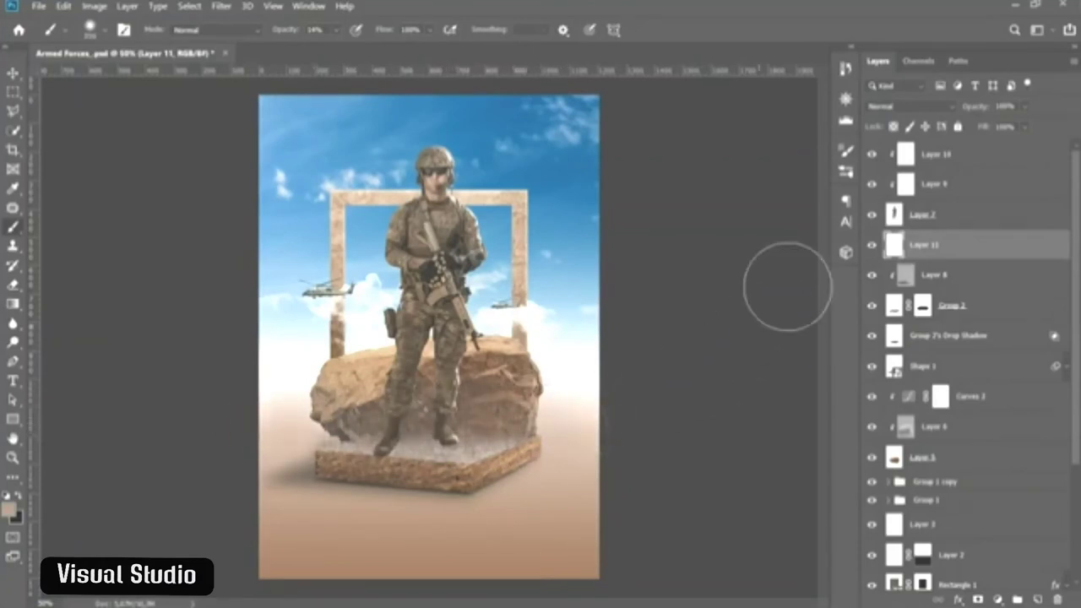
{"action": "left_click", "coordinate": [880, 108]}
{"action": "left_click", "coordinate": [891, 233]}
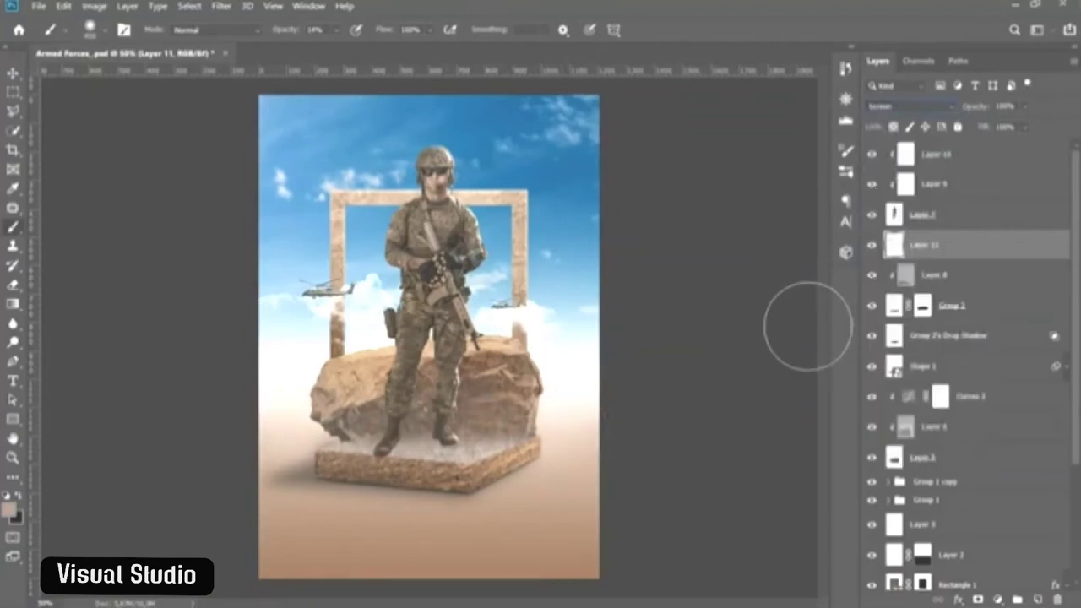
{"action": "mouse_move", "coordinate": [506, 414]}
{"action": "left_mouse_down"}
{"action": "mouse_move", "coordinate": [515, 418]}
{"action": "mouse_move", "coordinate": [355, 422]}
{"action": "mouse_move", "coordinate": [486, 423]}
{"action": "mouse_move", "coordinate": [503, 410]}
{"action": "left_mouse_up"}
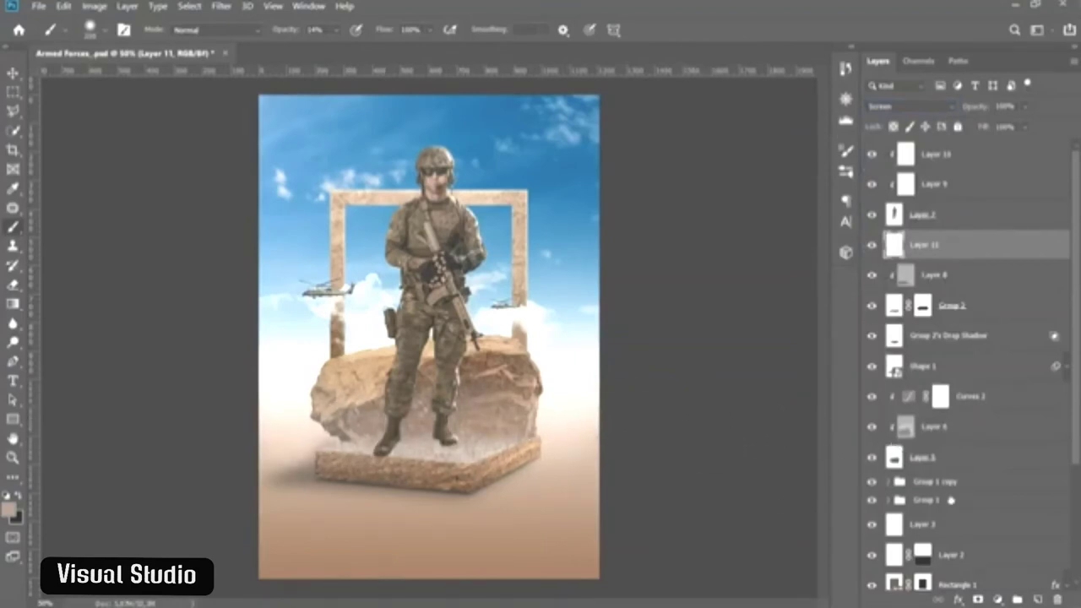
- Add a mask to Layer 11 and paint black at 100% to hide haze under the slab
{"action": "left_click", "coordinate": [978, 599]}
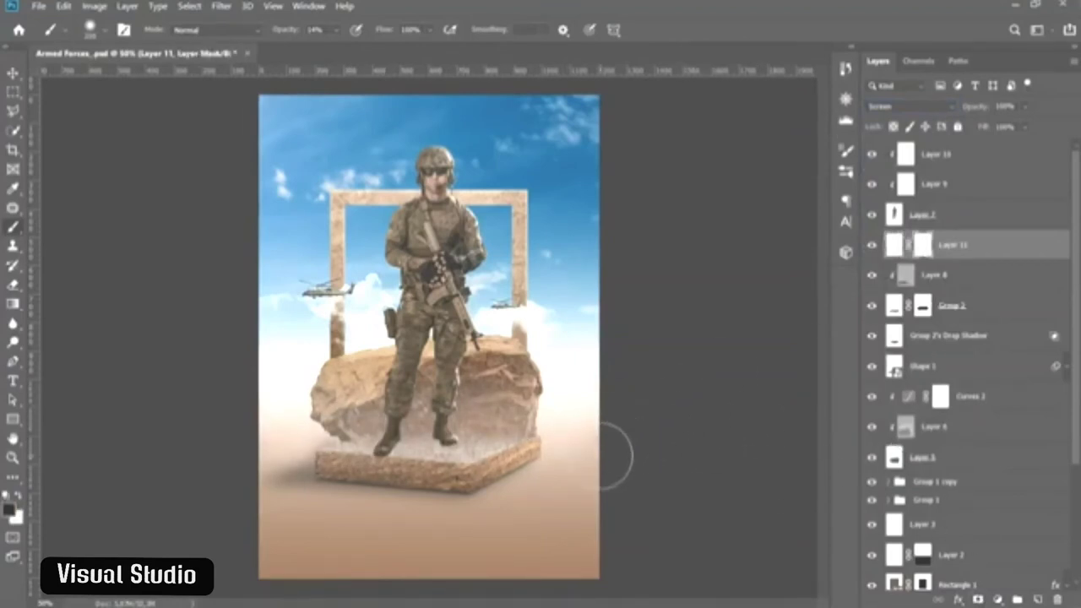
{"action": "left_click_drag", "start_coordinate": [283, 30], "coordinate": [377, 44]}
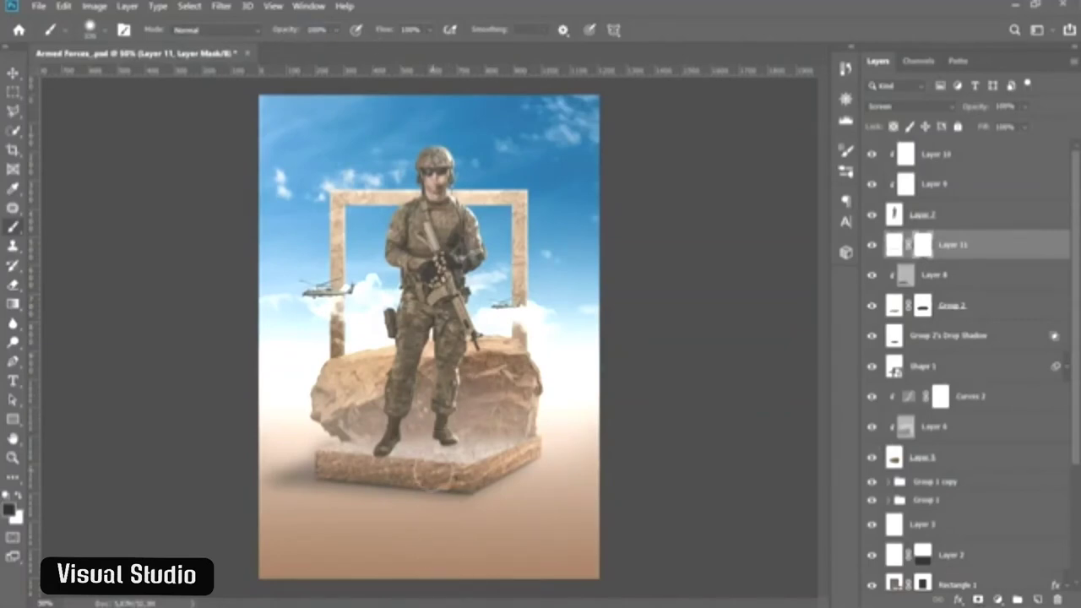
{"action": "left_click_drag", "start_coordinate": [406, 466], "coordinate": [284, 468]}
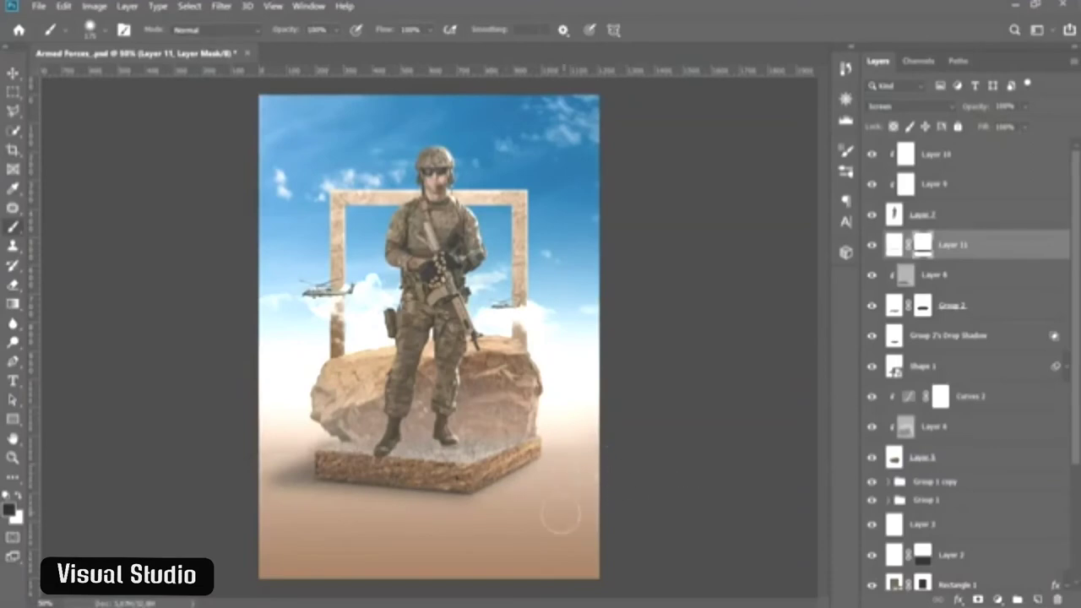
{"action": "left_click", "coordinate": [872, 245]}
{"action": "left_click", "coordinate": [872, 245]}
{"action": "left_click", "coordinate": [871, 245]}
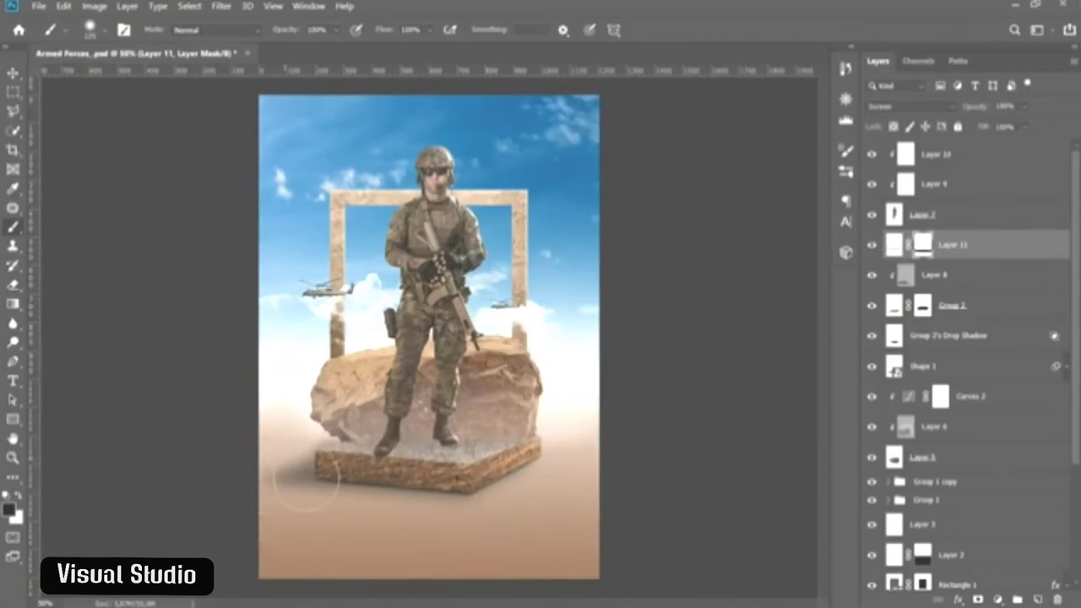
{"action": "left_click_drag", "start_coordinate": [396, 338], "coordinate": [424, 389]}
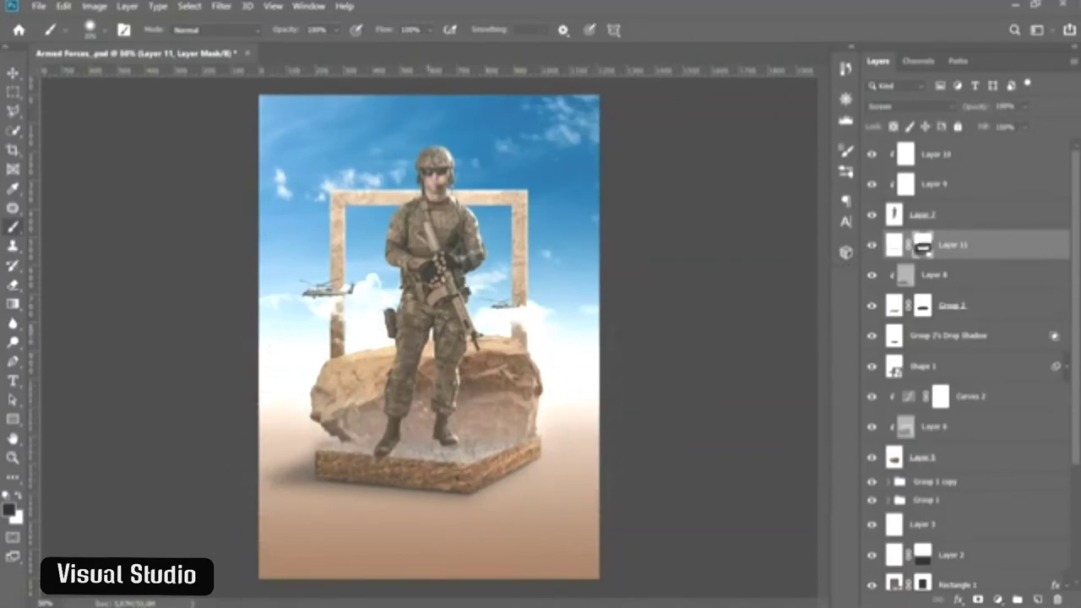
{"action": "left_click_drag", "start_coordinate": [283, 397], "coordinate": [262, 441]}
- Paint white on the mask to restore haze near the rock's right edge, keeping Layer 11 selected
{"action": "key", "text": "x"}
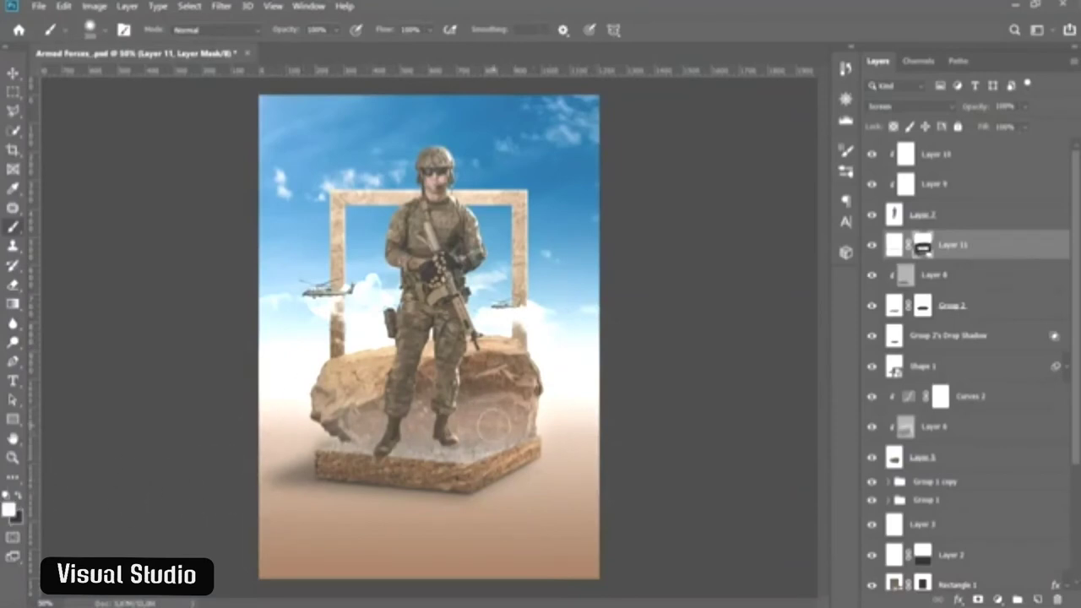
{"action": "key", "text": "v"}
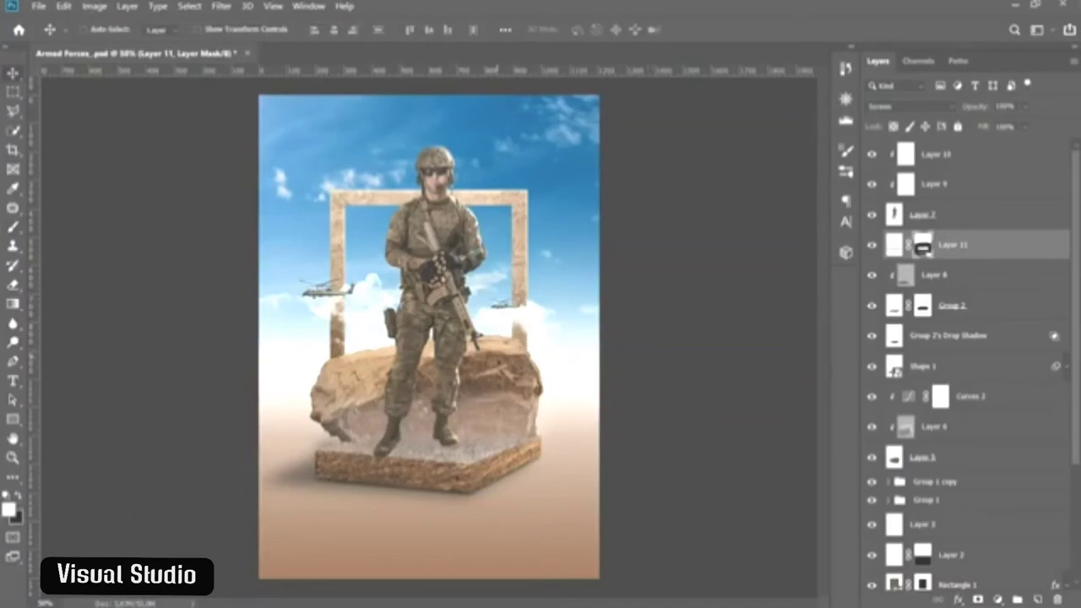
{"action": "key", "text": "b"}
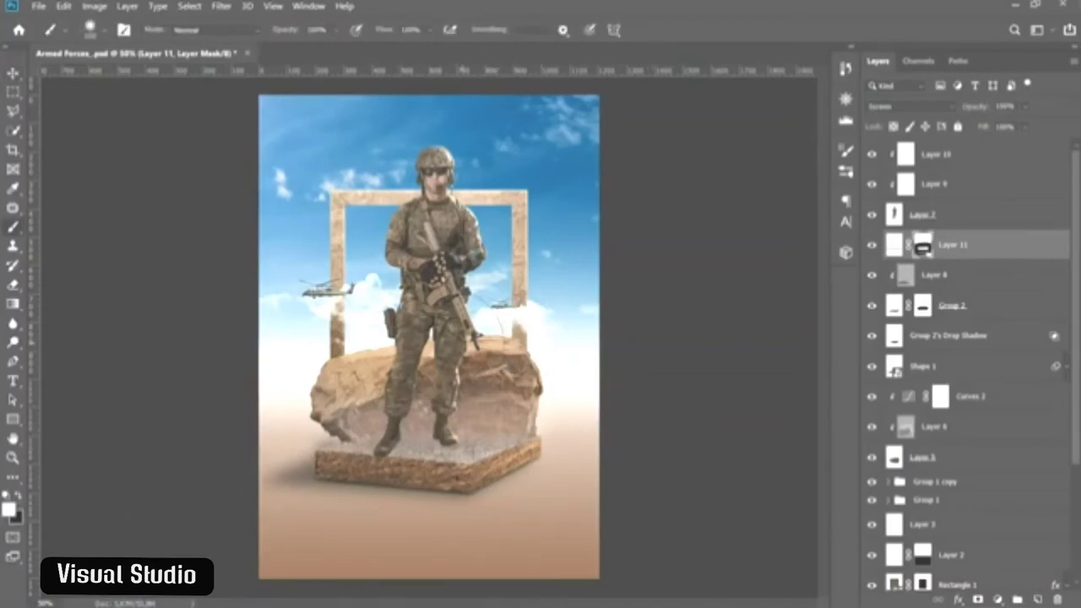
{"action": "left_click_drag", "start_coordinate": [463, 302], "coordinate": [488, 303]}
{"action": "key", "text": "x"}
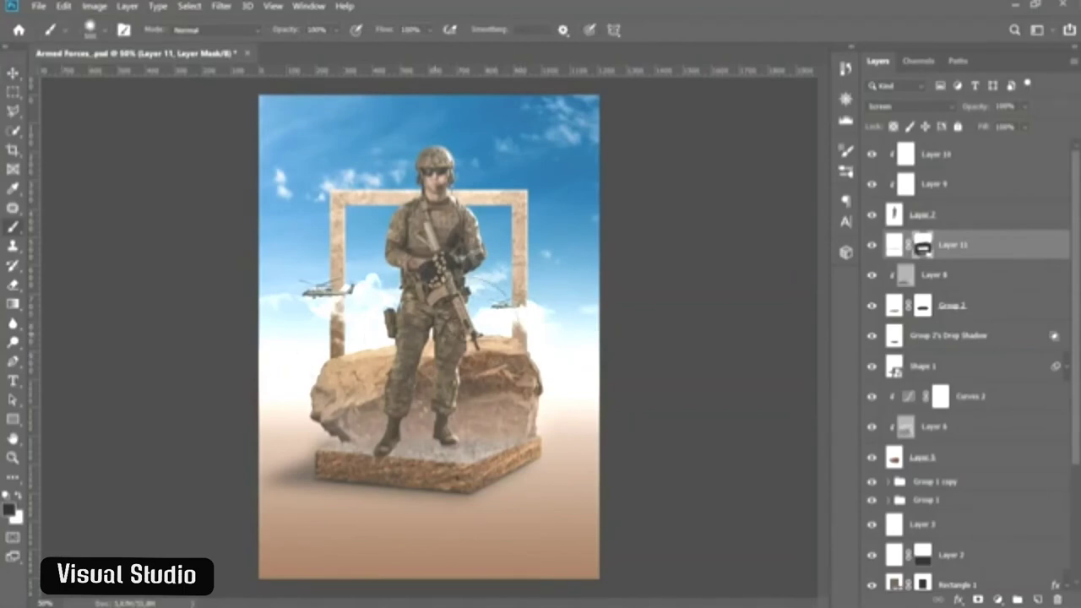
{"action": "key", "text": "v"}
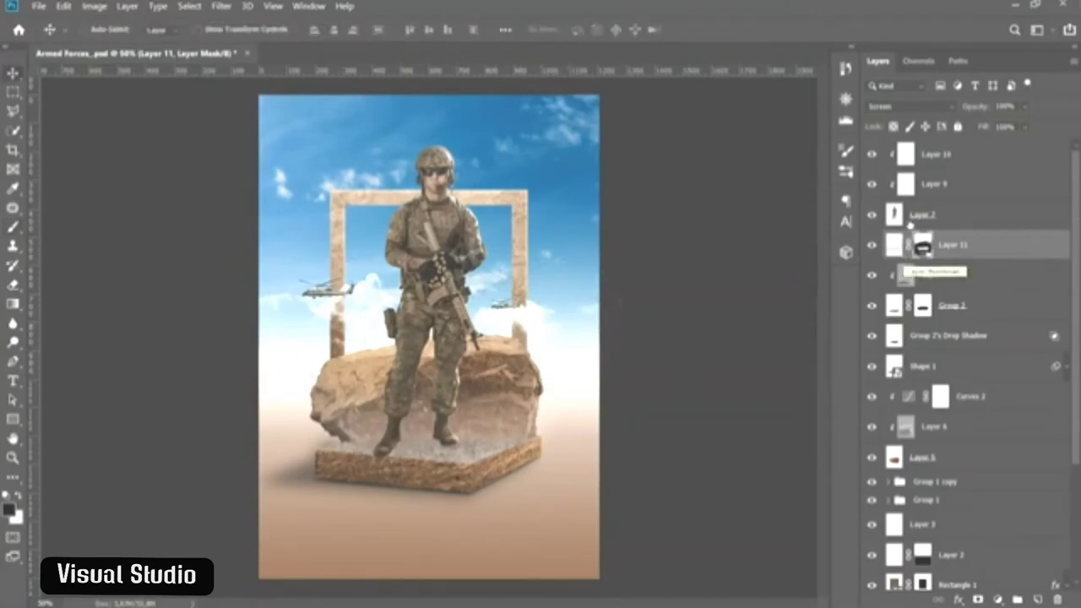
{"action": "left_click", "coordinate": [920, 216]}
{"action": "left_click", "coordinate": [963, 246]}
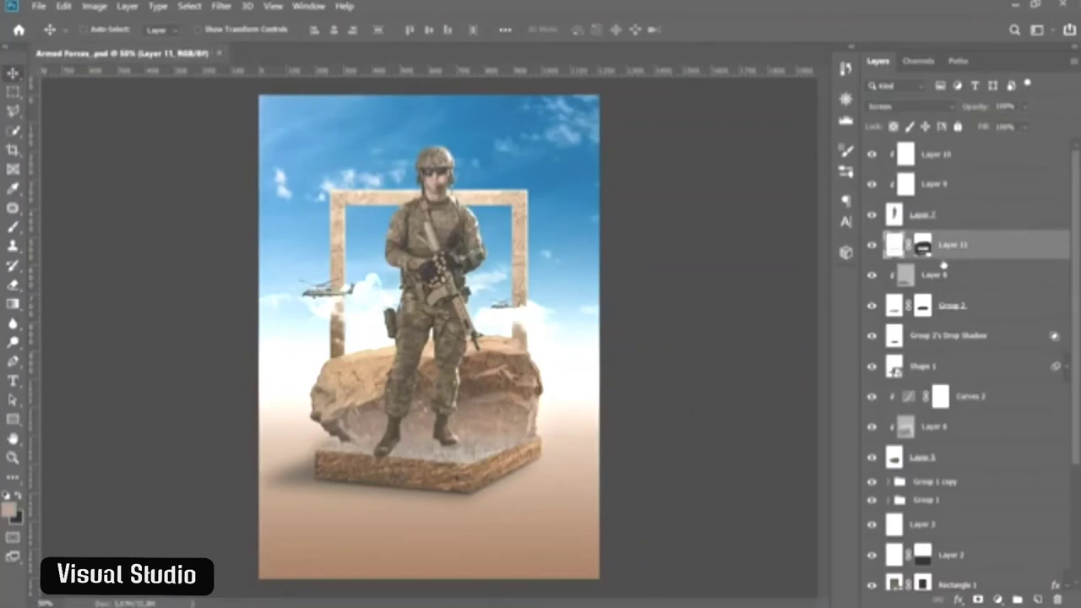
- Draw a four-point shadow shape from the boot to the poster's left edge; convert Shape 2 to a smart object
{"action": "left_click_drag", "start_coordinate": [13, 362], "coordinate": [89, 363]}
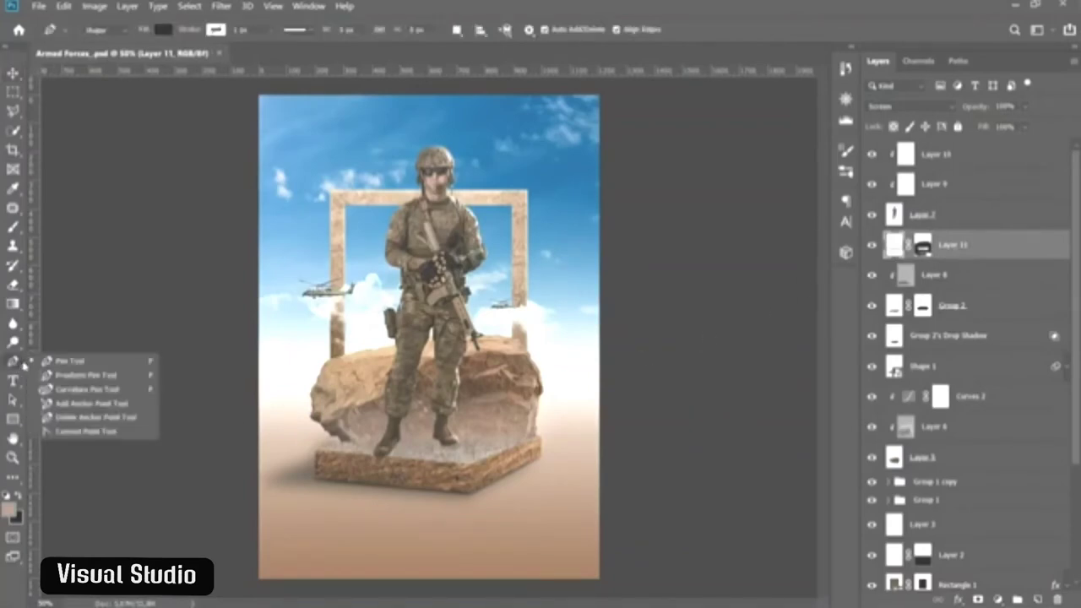
{"action": "key", "text": "ctrl+semicolon"}
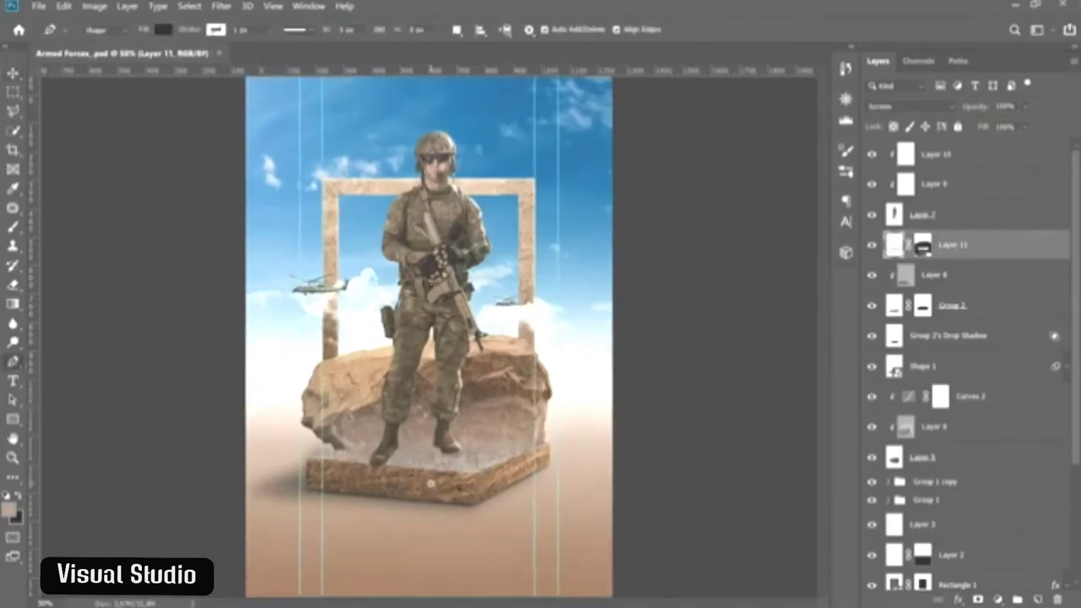
{"action": "scroll", "coordinate": [436, 435], "scroll_direction": "up", "scroll_amount": 1}
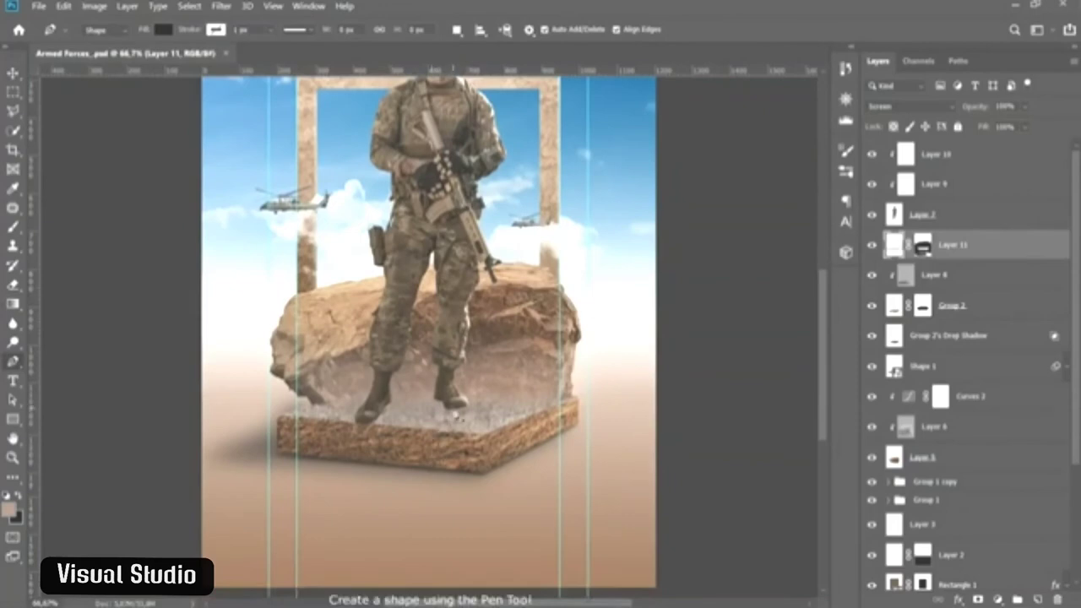
{"action": "left_click", "coordinate": [351, 434]}
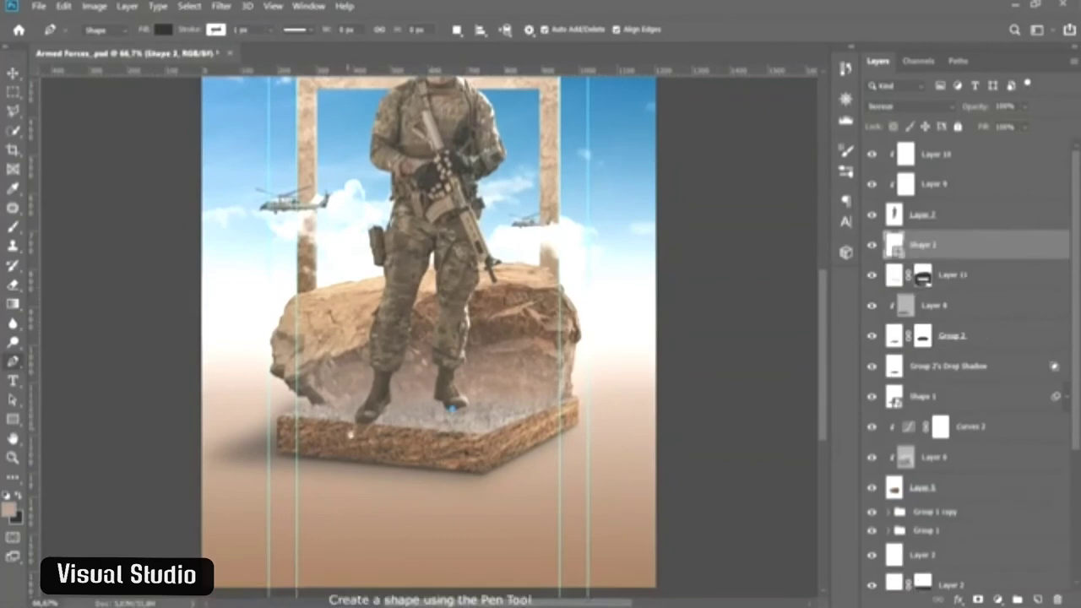
{"action": "left_click", "coordinate": [187, 457]}
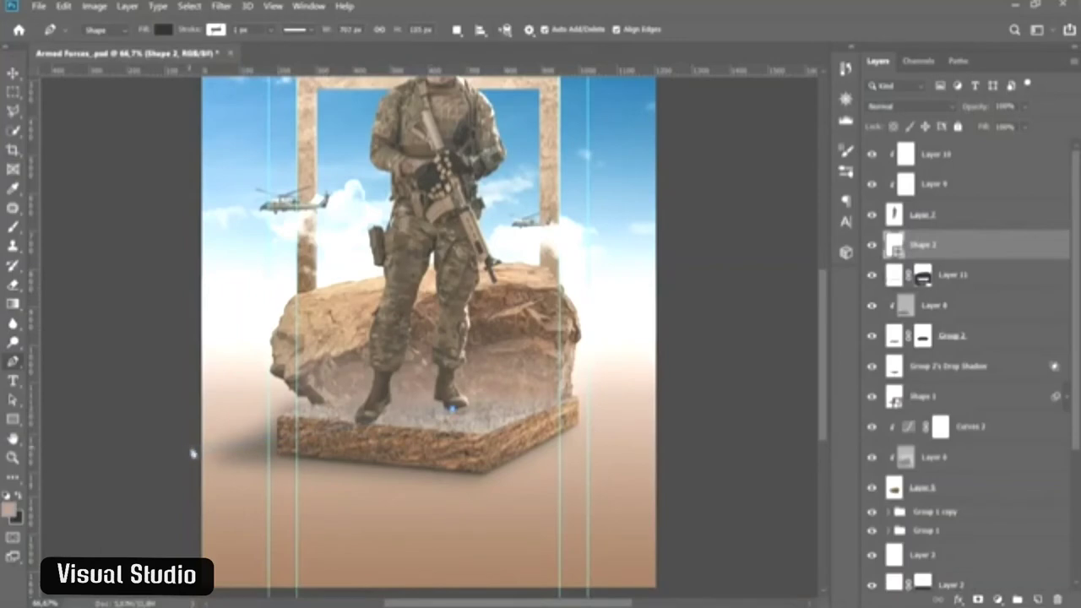
{"action": "left_click", "coordinate": [190, 413]}
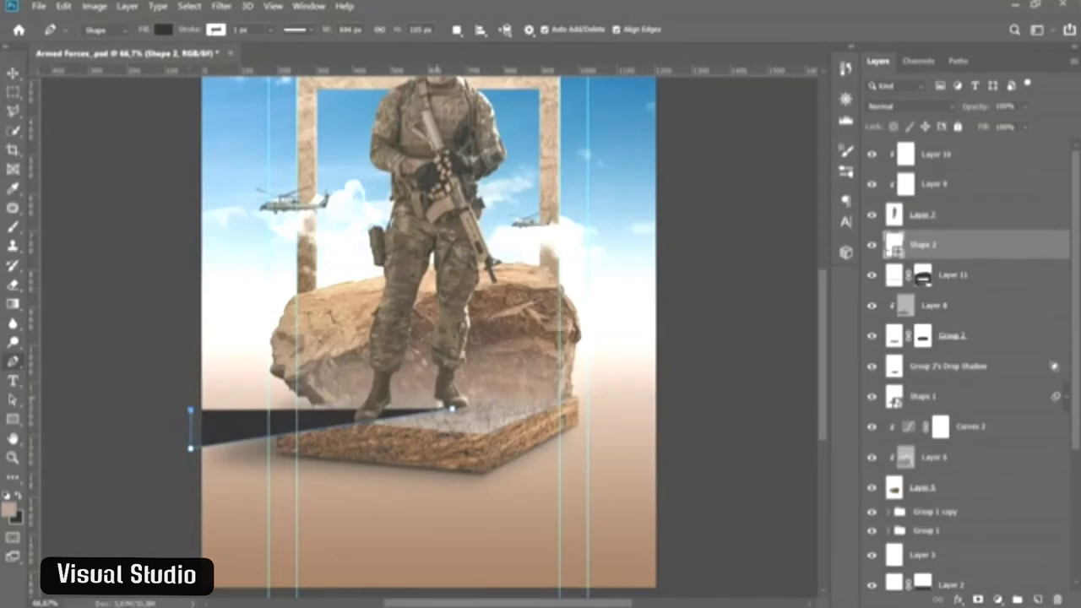
{"action": "left_click", "coordinate": [438, 402]}
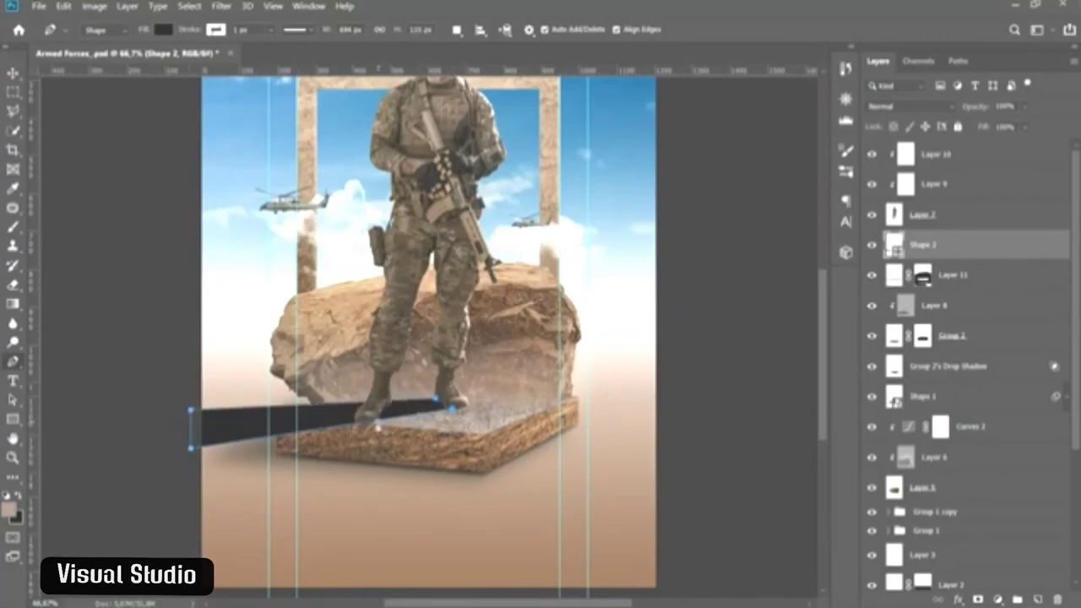
{"action": "key", "text": "v"}
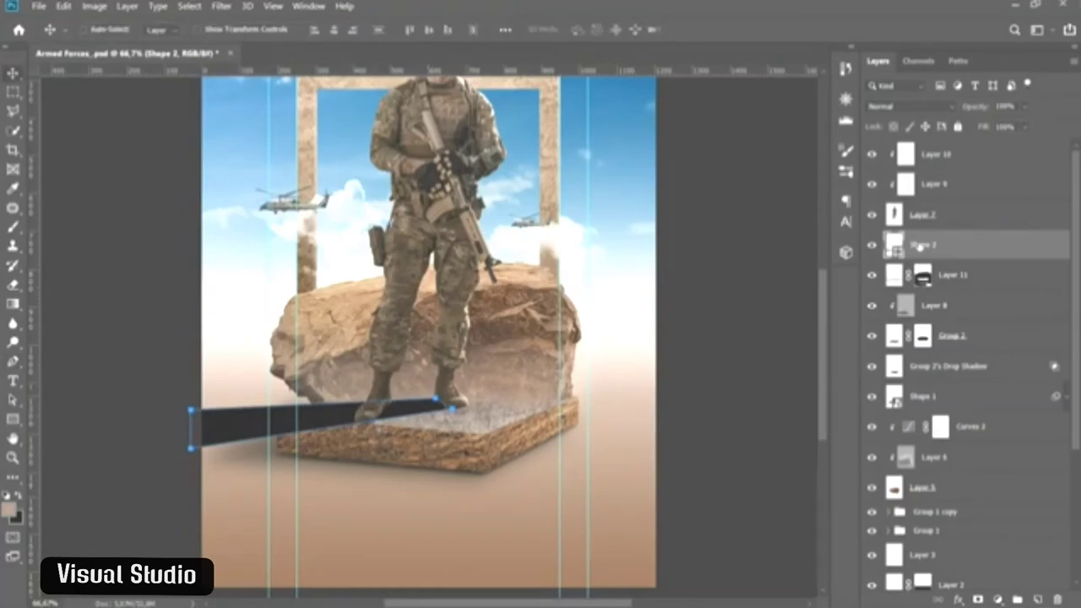
{"action": "right_click", "coordinate": [934, 248]}
{"action": "left_click", "coordinate": [809, 193]}
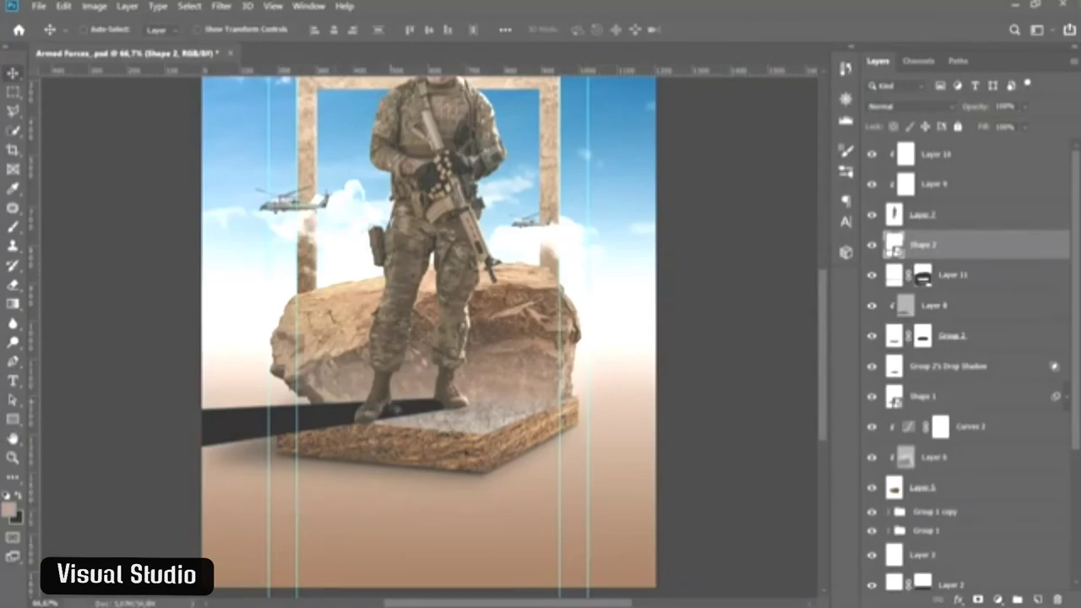
- Skew Shape 2 by nudging its left-end corners slightly down, and commit the transform
{"action": "key", "text": "ctrl+t"}
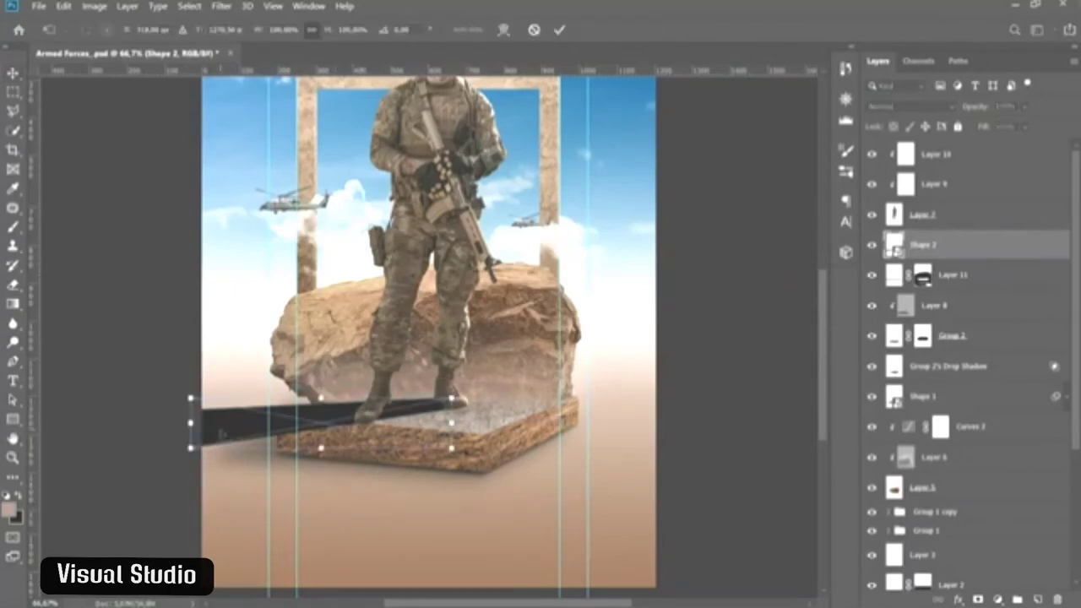
{"action": "right_click", "coordinate": [221, 371]}
{"action": "left_click", "coordinate": [246, 304]}
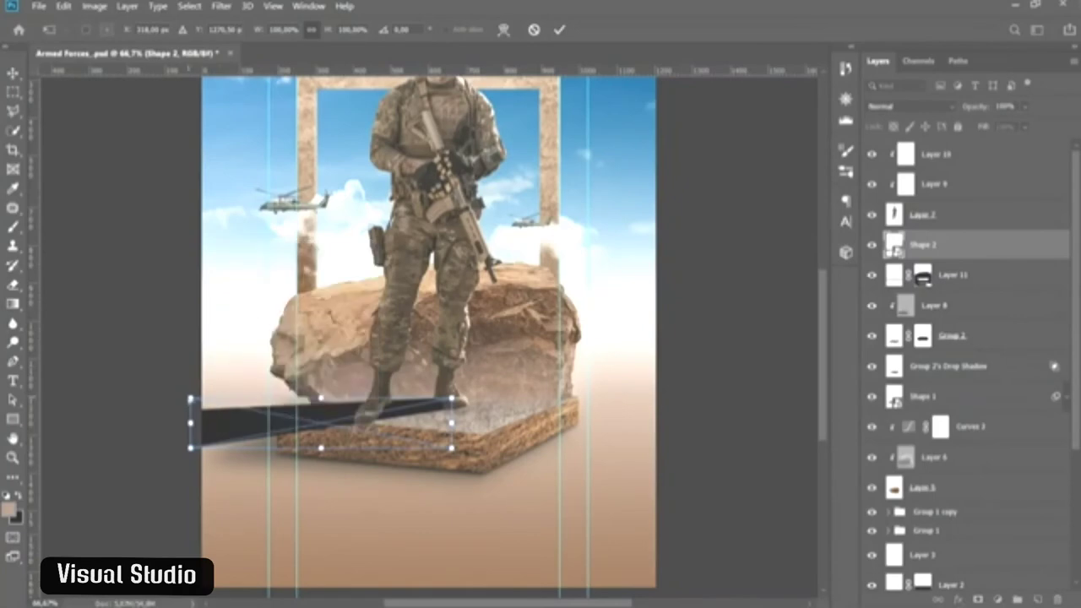
{"action": "left_click_drag", "start_coordinate": [191, 398], "coordinate": [191, 406]}
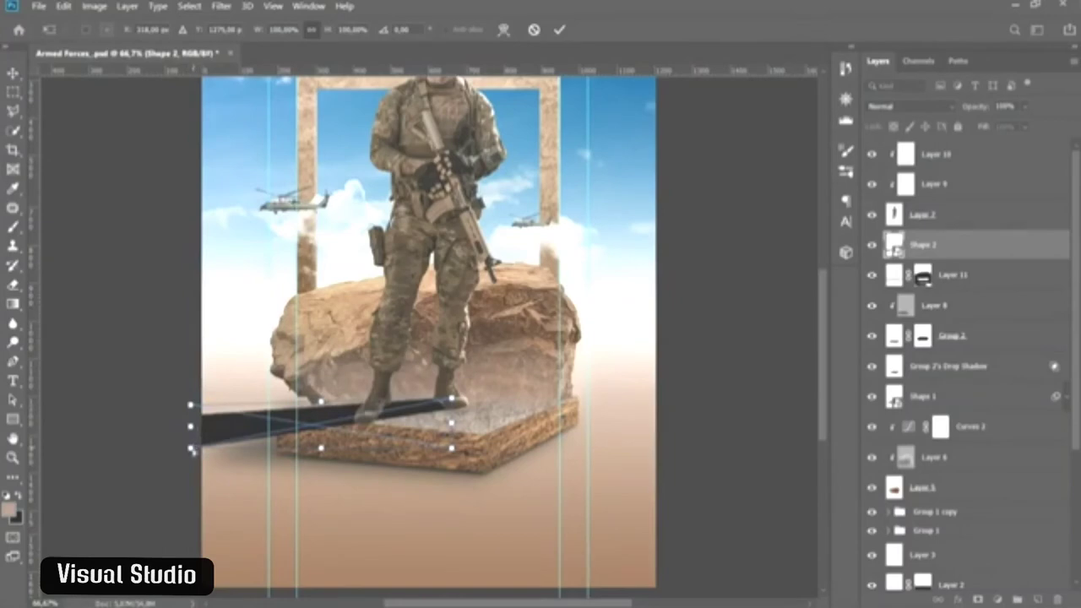
{"action": "left_click_drag", "start_coordinate": [192, 448], "coordinate": [192, 453]}
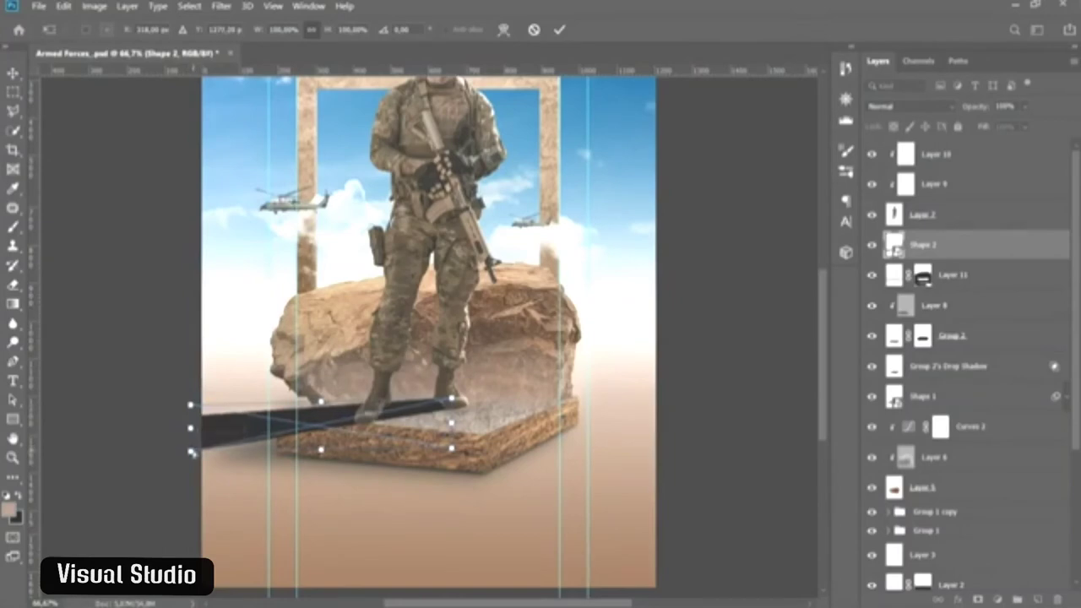
{"action": "key", "text": "Return"}
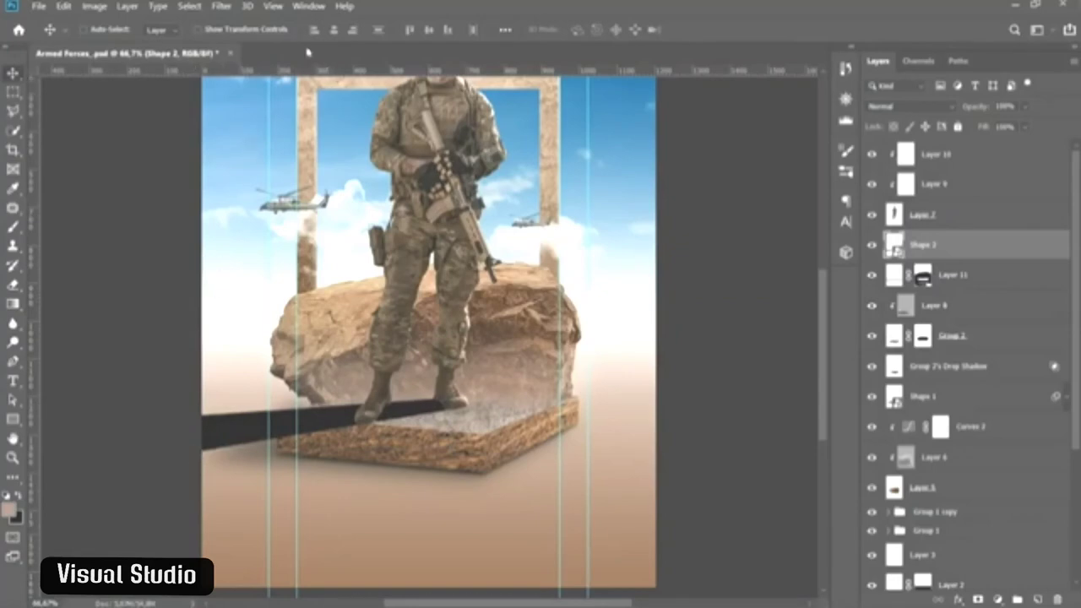
- Apply a Gaussian Blur smart filter to Shape 2, dropping the radius from 24.5 to a small value
{"action": "left_click", "coordinate": [221, 6]}
{"action": "mouse_move", "coordinate": [253, 162]}
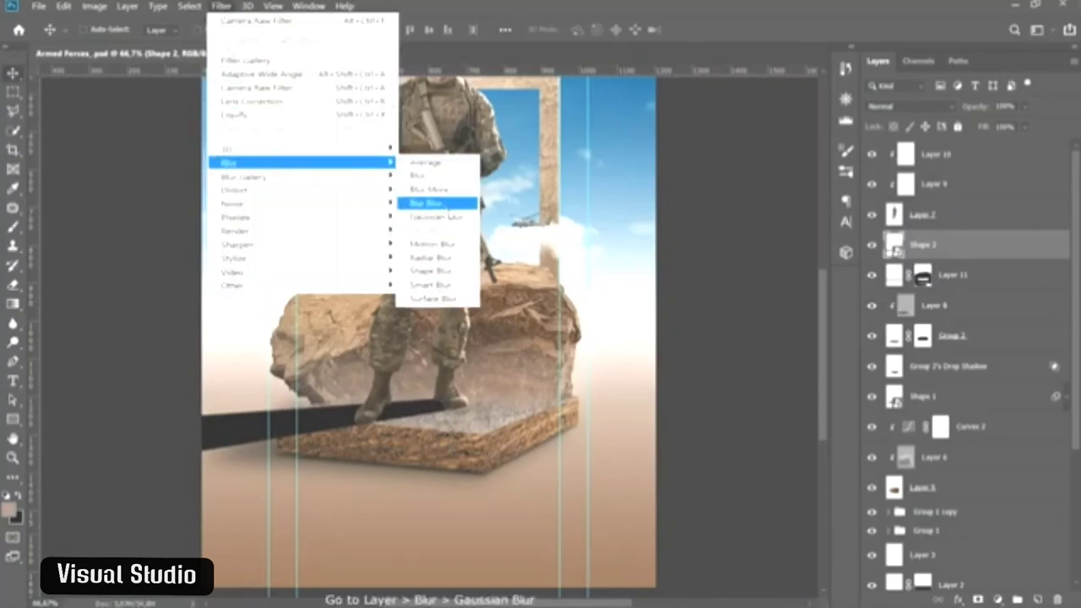
{"action": "left_click", "coordinate": [433, 212]}
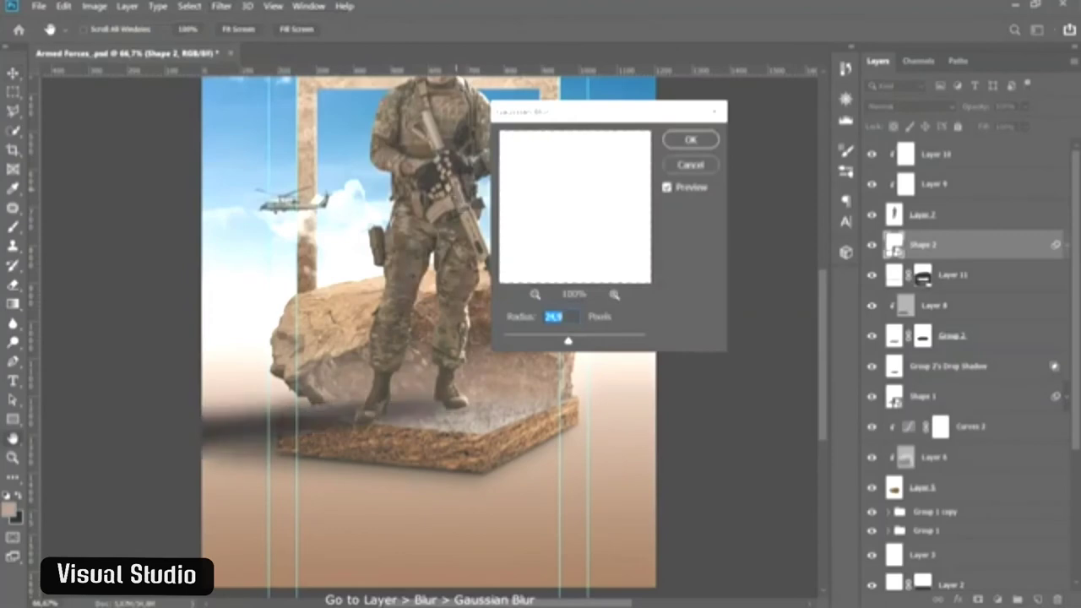
{"action": "key", "text": "Down"}
{"action": "key", "text": "Down"}
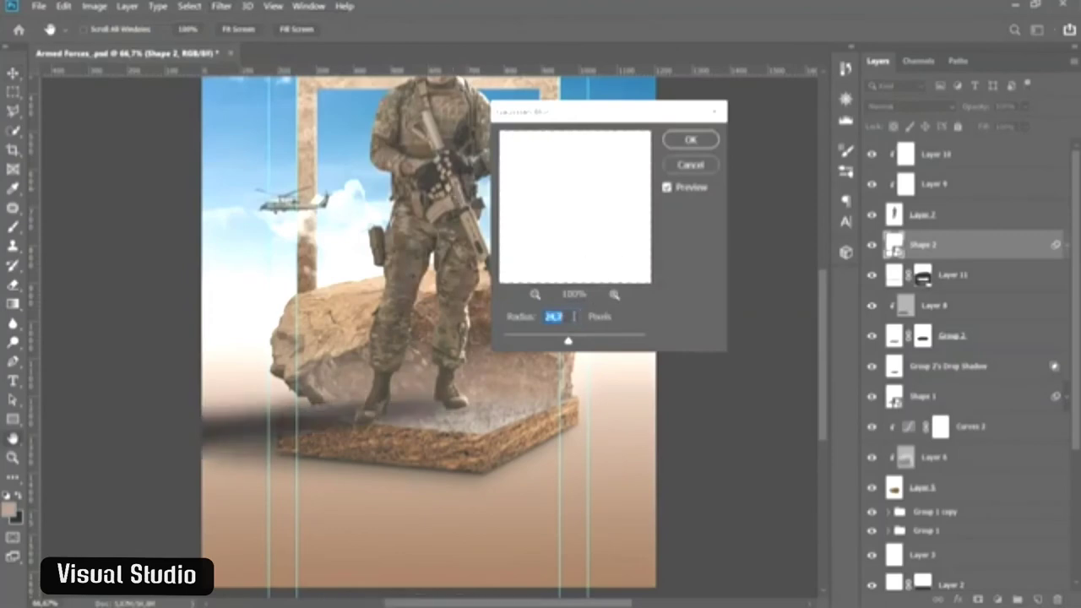
{"action": "type", "text": "24,5"}
{"action": "key", "text": "Tab"}
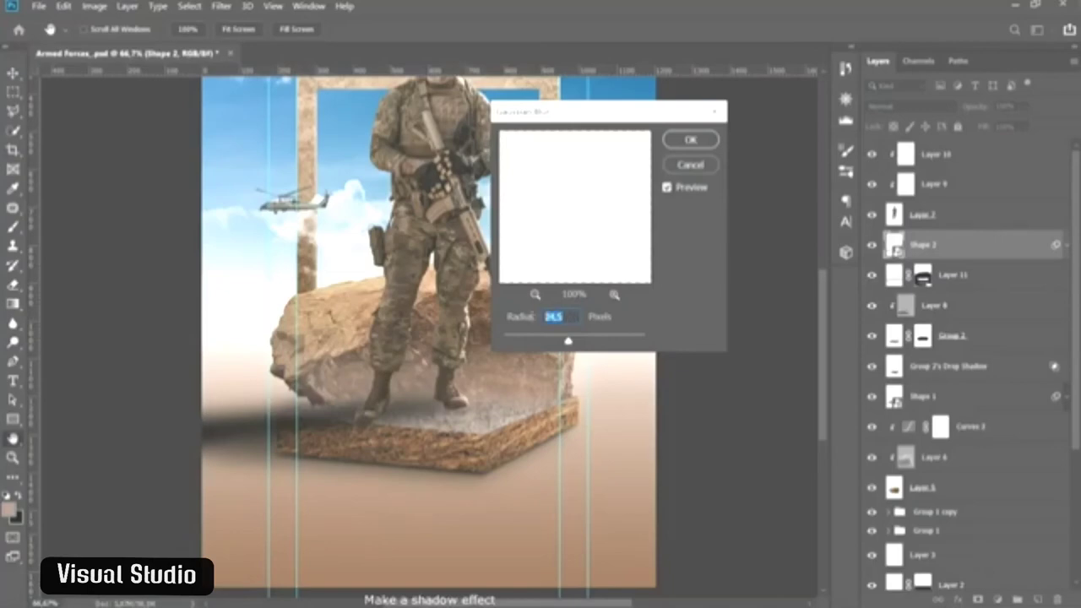
{"action": "key", "text": "shift+Down"}
{"action": "key", "text": "shift+Down"}
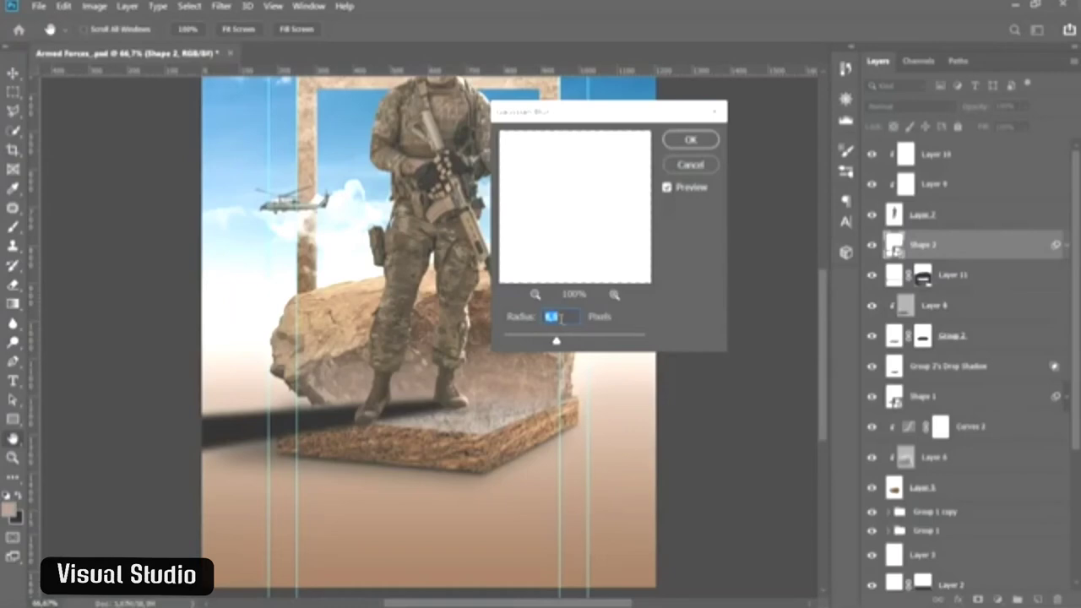
{"action": "left_click", "coordinate": [569, 316]}
{"action": "left_click", "coordinate": [689, 140]}
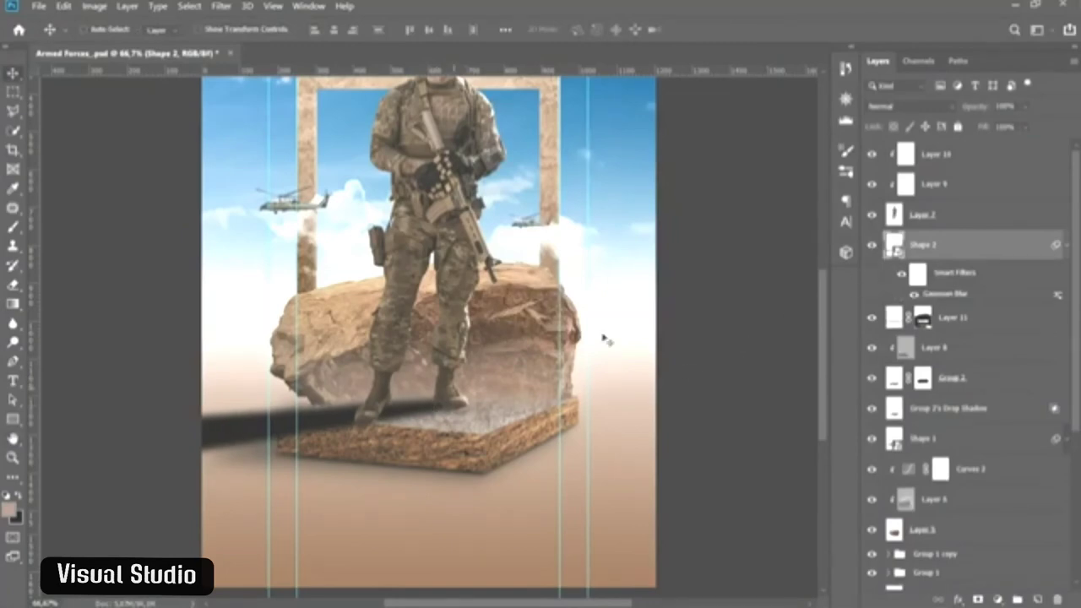
- Lower Shape 2's opacity to about 54%
{"action": "left_click", "coordinate": [1065, 245]}
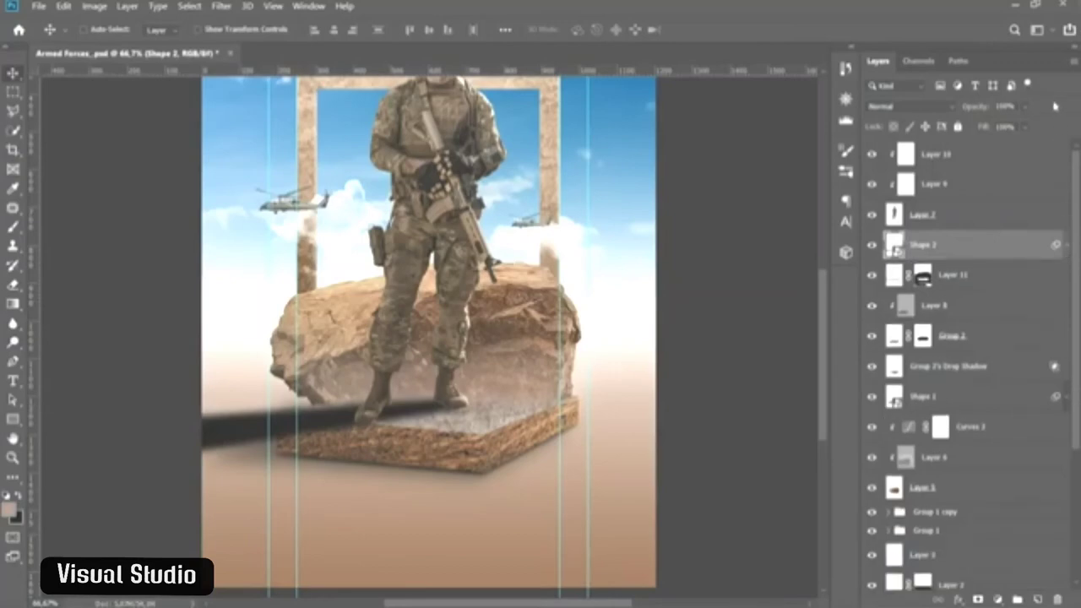
{"action": "left_click_drag", "start_coordinate": [1026, 110], "coordinate": [1009, 125]}
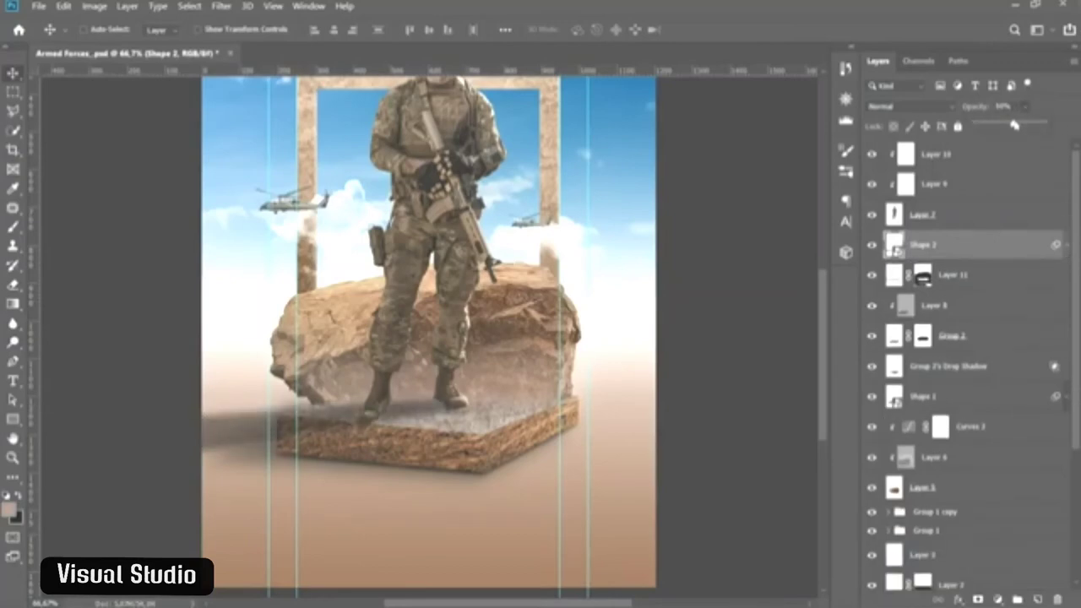
{"action": "left_click_drag", "start_coordinate": [1014, 125], "coordinate": [1017, 125]}
- Add a layer mask to Shape 2, try a gradient fade on its left end, and fit the poster to the window
{"action": "left_click", "coordinate": [977, 598]}
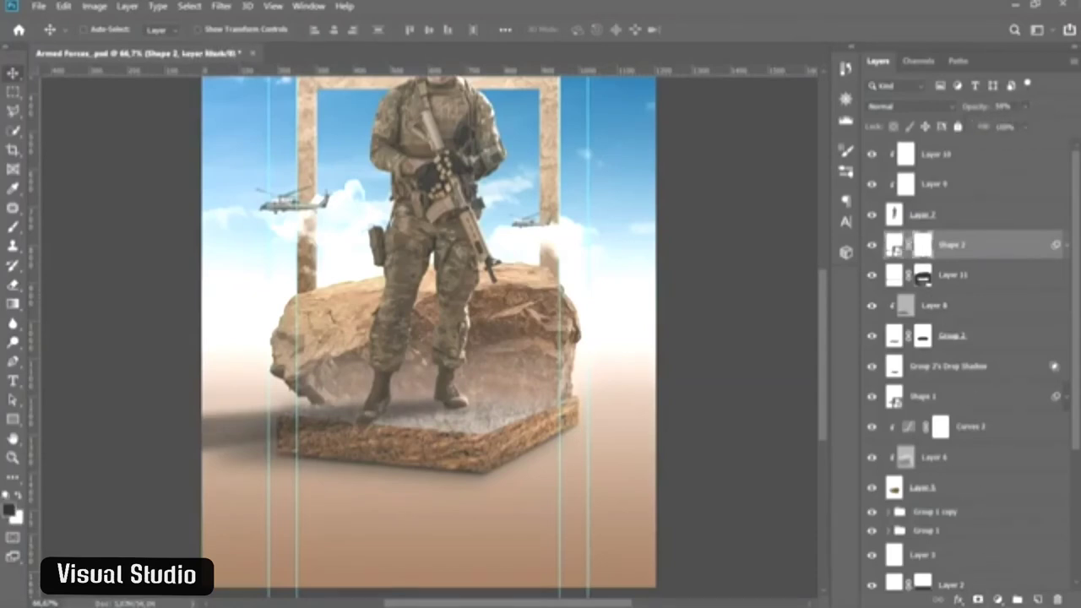
{"action": "key", "text": "g"}
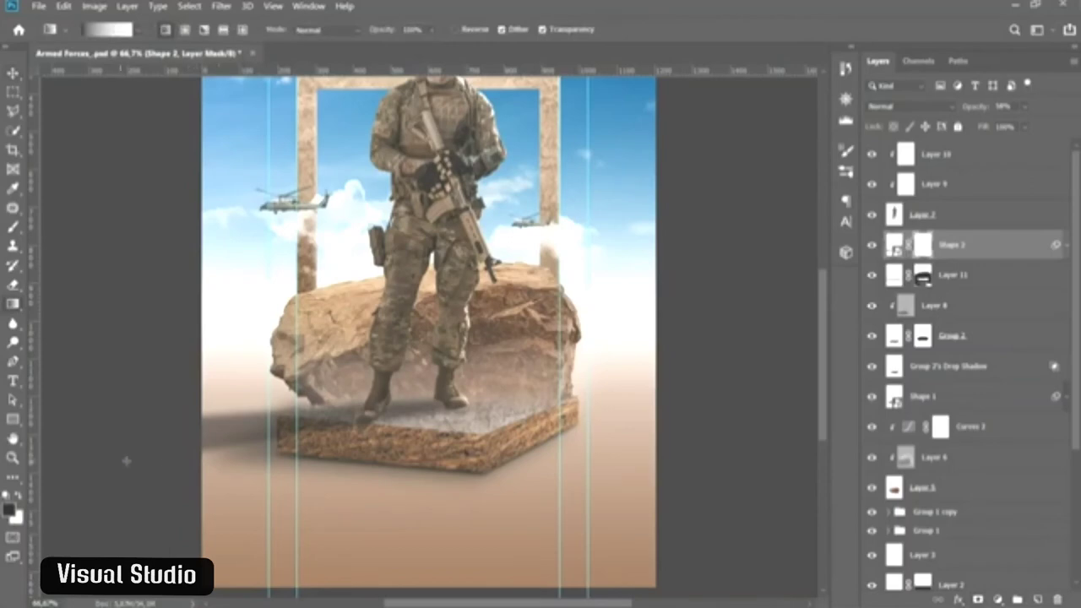
{"action": "mouse_move", "coordinate": [115, 476]}
{"action": "left_mouse_down"}
{"action": "mouse_move", "coordinate": [208, 474]}
{"action": "mouse_move", "coordinate": [203, 467]}
{"action": "left_mouse_up"}
{"action": "key", "text": "ctrl+z"}
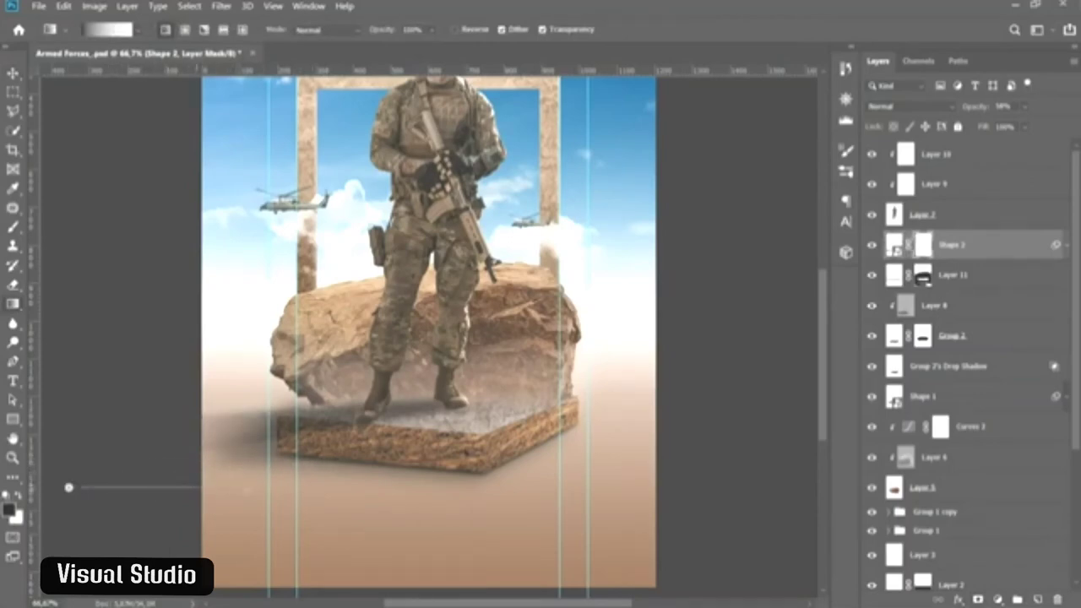
{"action": "key", "text": "v"}
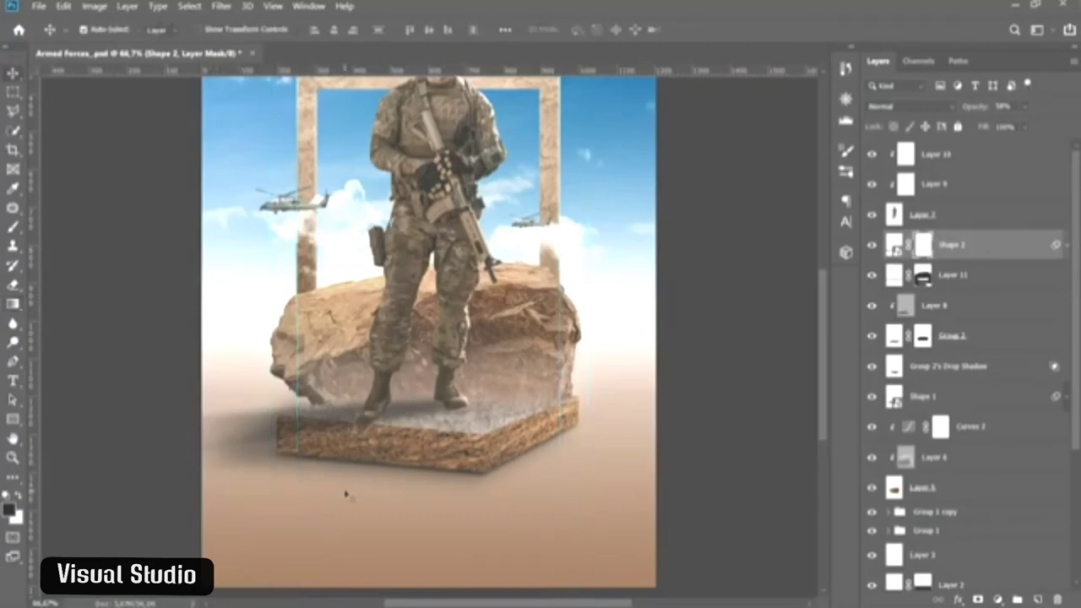
{"action": "key", "text": "ctrl+0"}
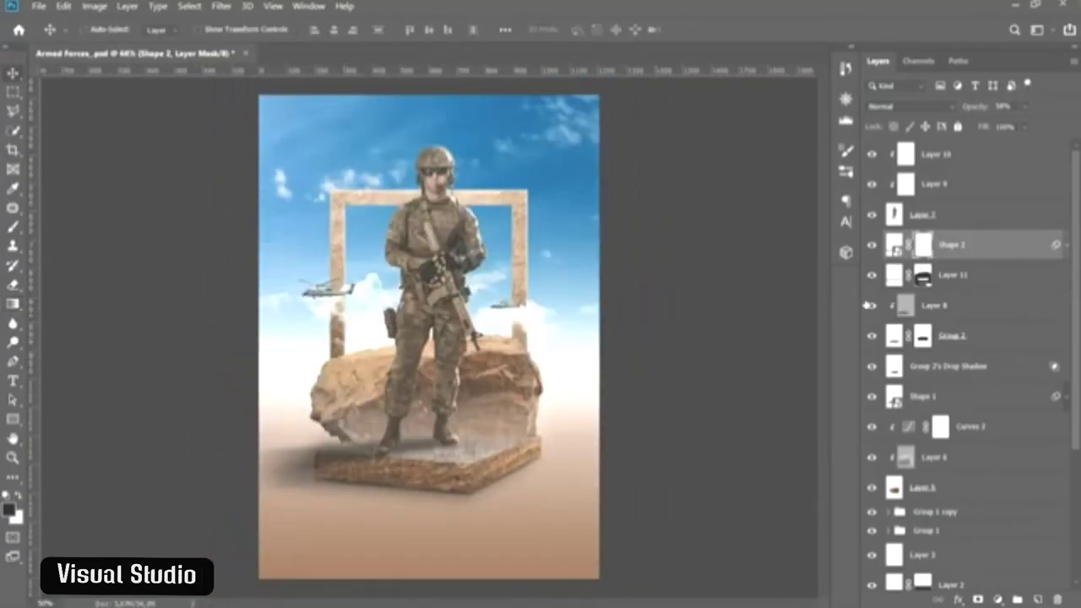
- Bring the camouflage helmet image into the poster above Layer 10 and move it lower
{"action": "left_click", "coordinate": [978, 159]}
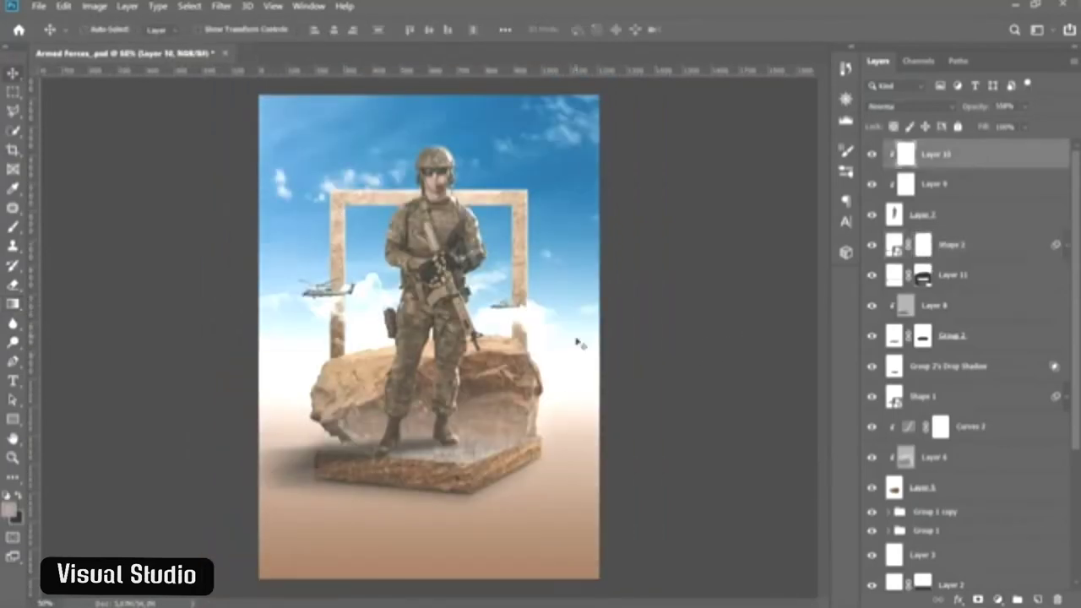
{"action": "left_click", "coordinate": [39, 6]}
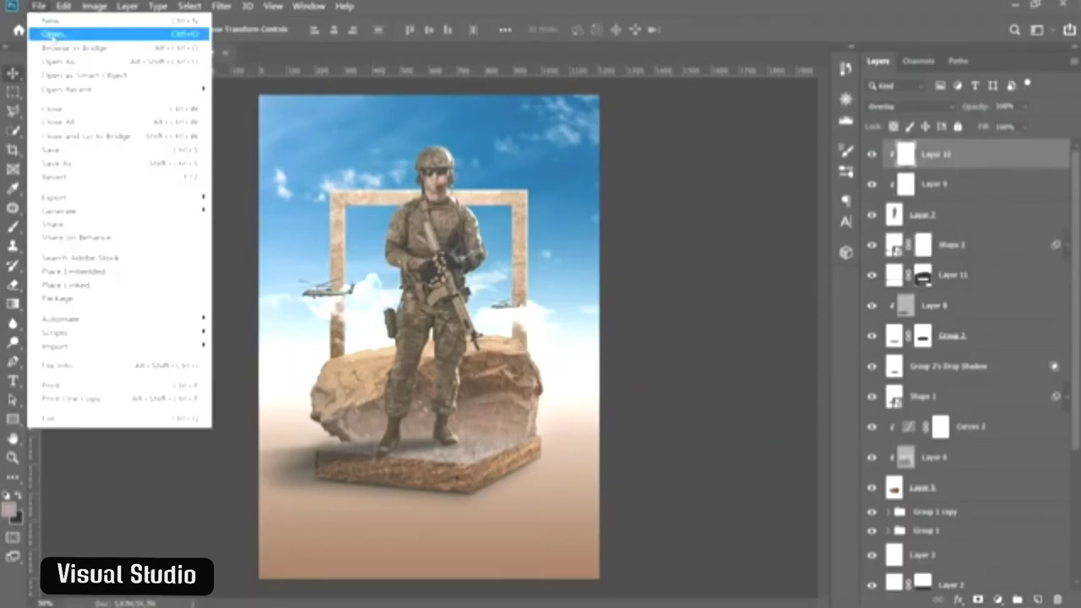
{"action": "key", "text": "ctrl+o"}
{"action": "double_click", "coordinate": [443, 118]}
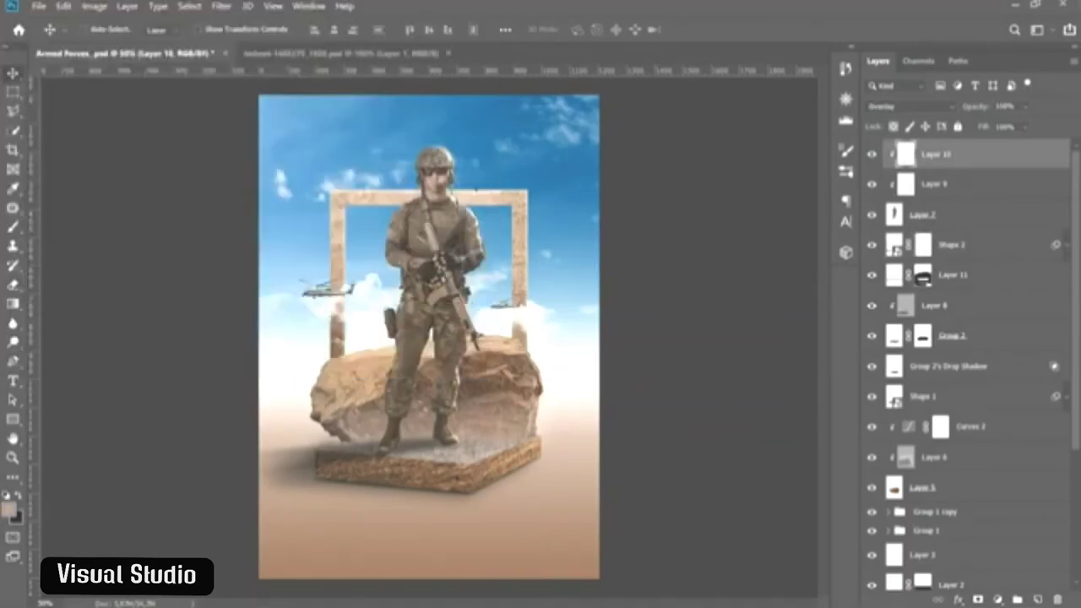
{"action": "left_click_drag", "start_coordinate": [442, 273], "coordinate": [354, 178]}
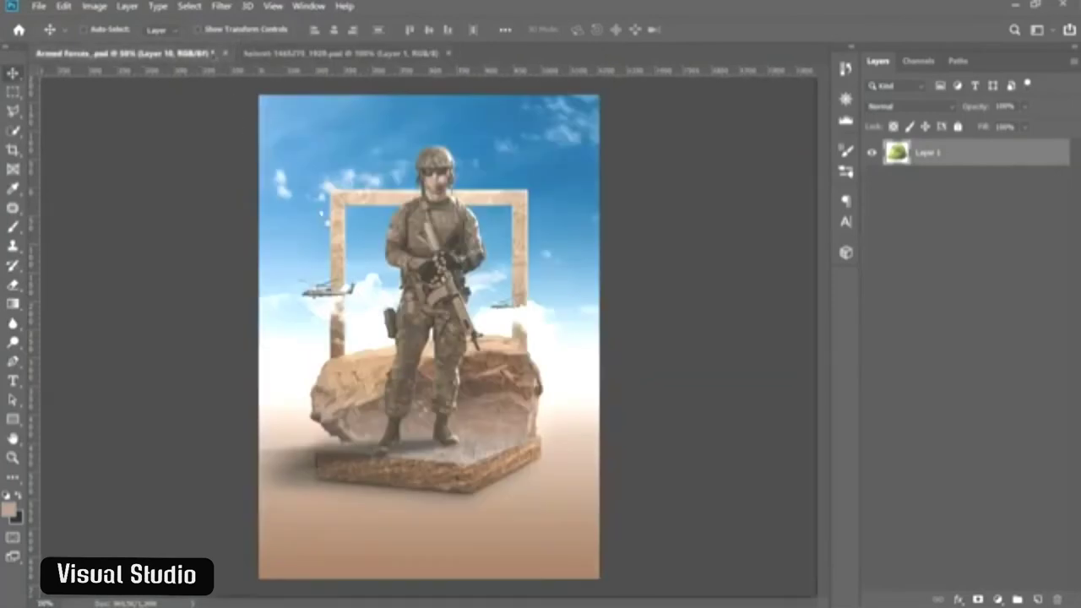
{"action": "left_click", "coordinate": [448, 54]}
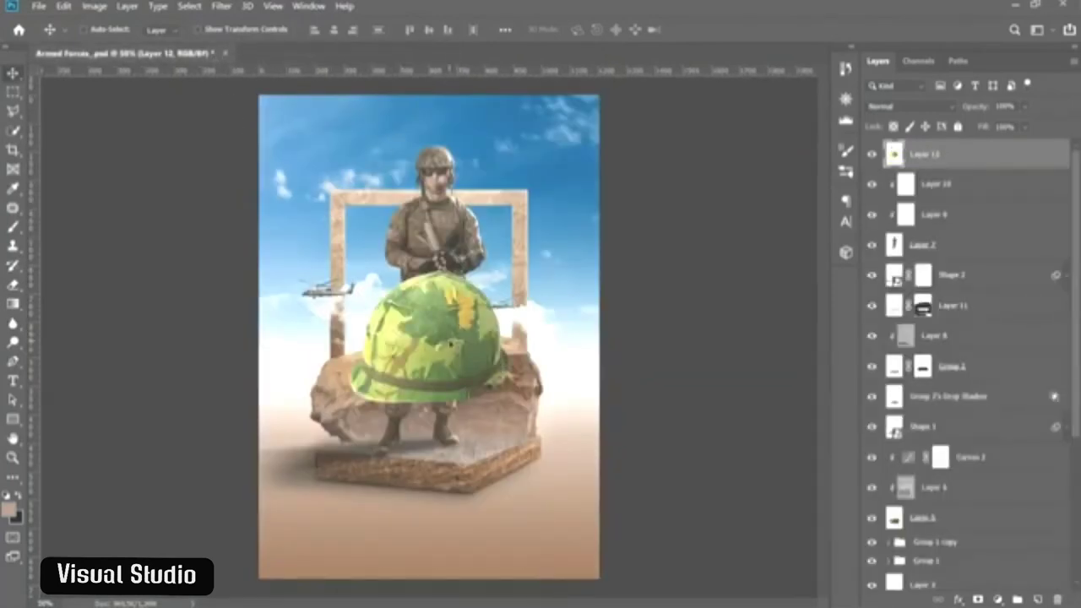
{"action": "left_click_drag", "start_coordinate": [475, 279], "coordinate": [478, 387]}
- Flip the helmet horizontally, shrink it, and set it in front of the rock platform
{"action": "key", "text": "ctrl+t"}
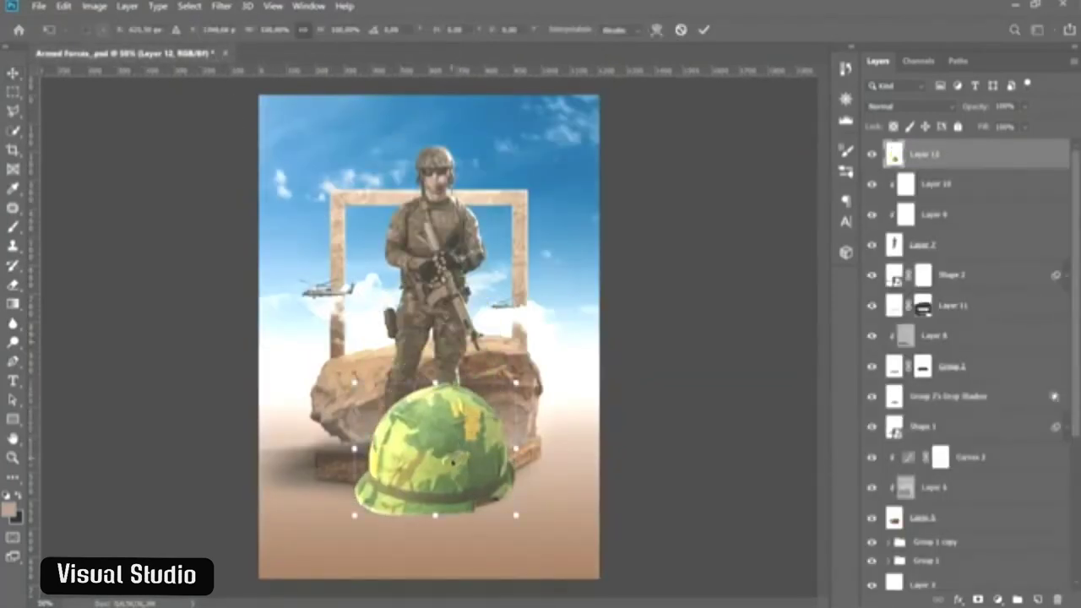
{"action": "right_click", "coordinate": [454, 460]}
{"action": "left_click", "coordinate": [474, 438]}
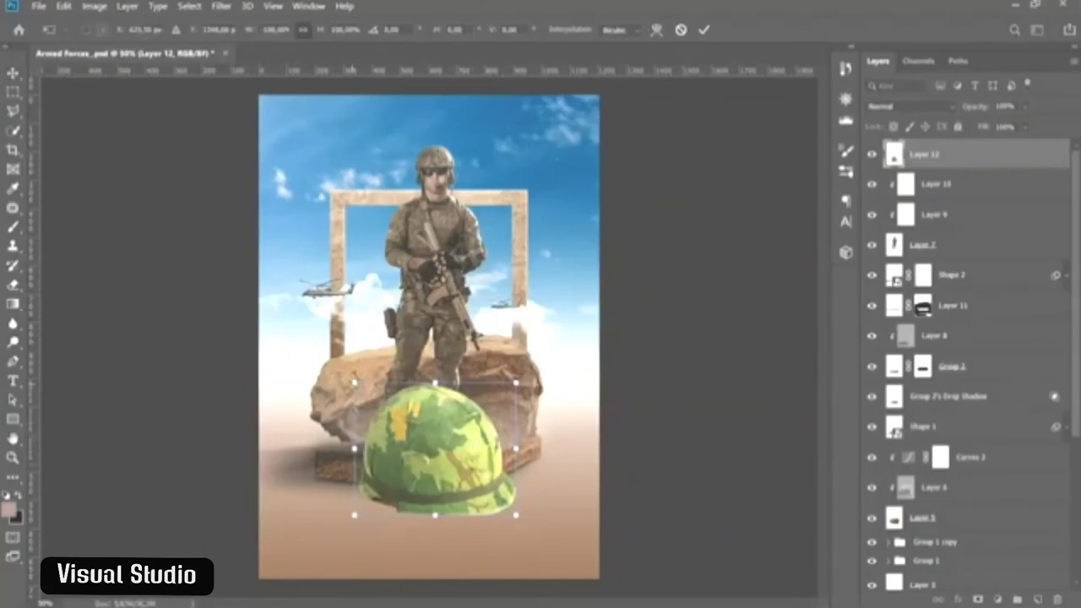
{"action": "mouse_move", "coordinate": [355, 382]}
{"action": "left_mouse_down"}
{"action": "mouse_move", "coordinate": [380, 418]}
{"action": "mouse_move", "coordinate": [442, 454]}
{"action": "left_mouse_up"}
{"action": "left_click_drag", "start_coordinate": [516, 455], "coordinate": [496, 469]}
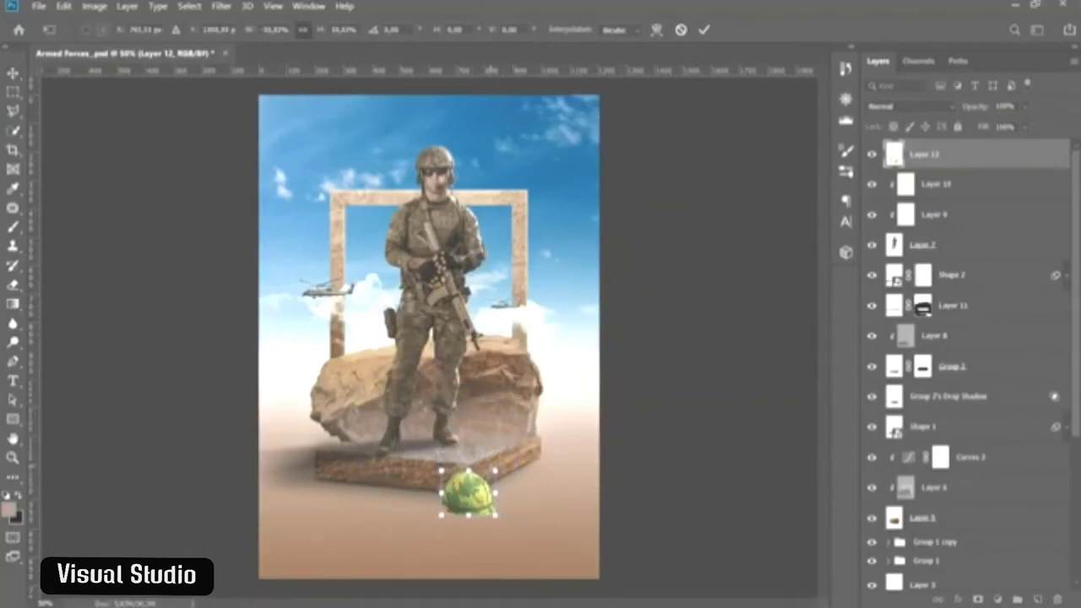
{"action": "left_click_drag", "start_coordinate": [482, 488], "coordinate": [446, 506]}
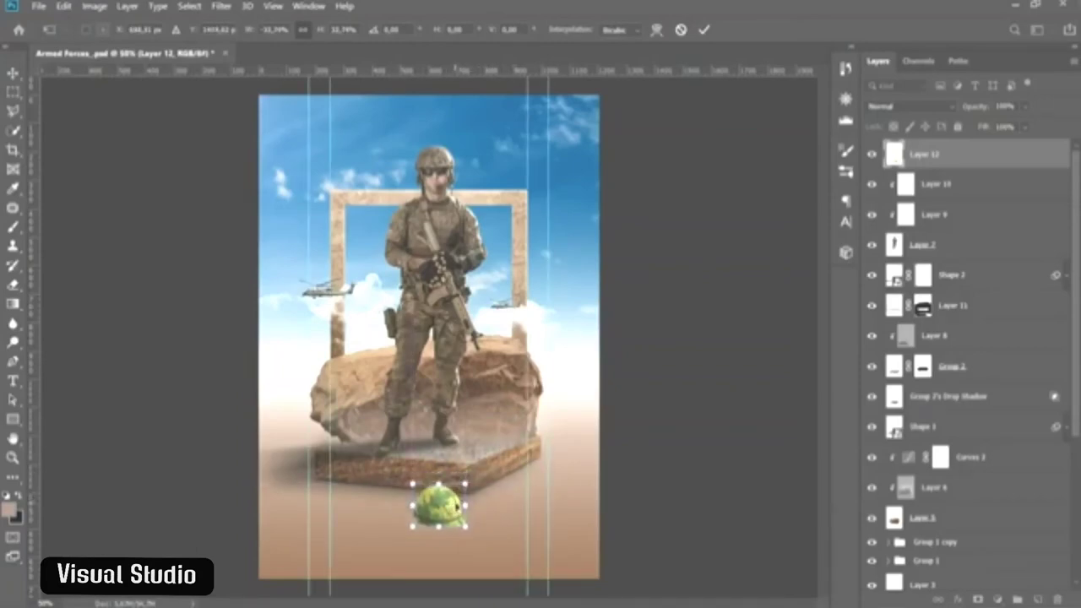
{"action": "key", "text": "Return"}
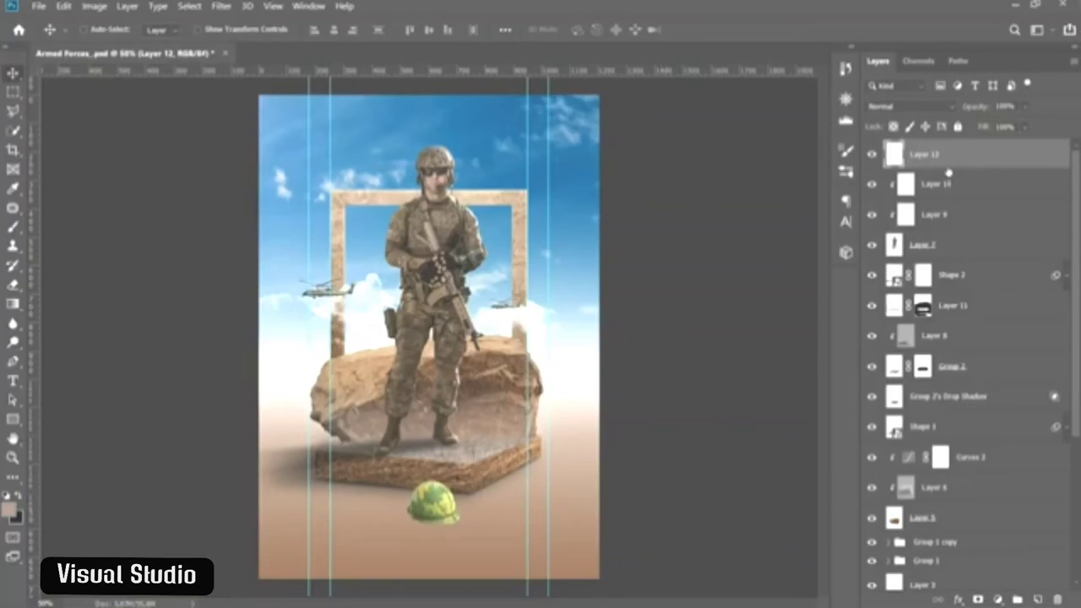
- Duplicate the helmet layer and add a Vibrance adjustment clipped to the copy
{"action": "key", "text": "ctrl+j"}
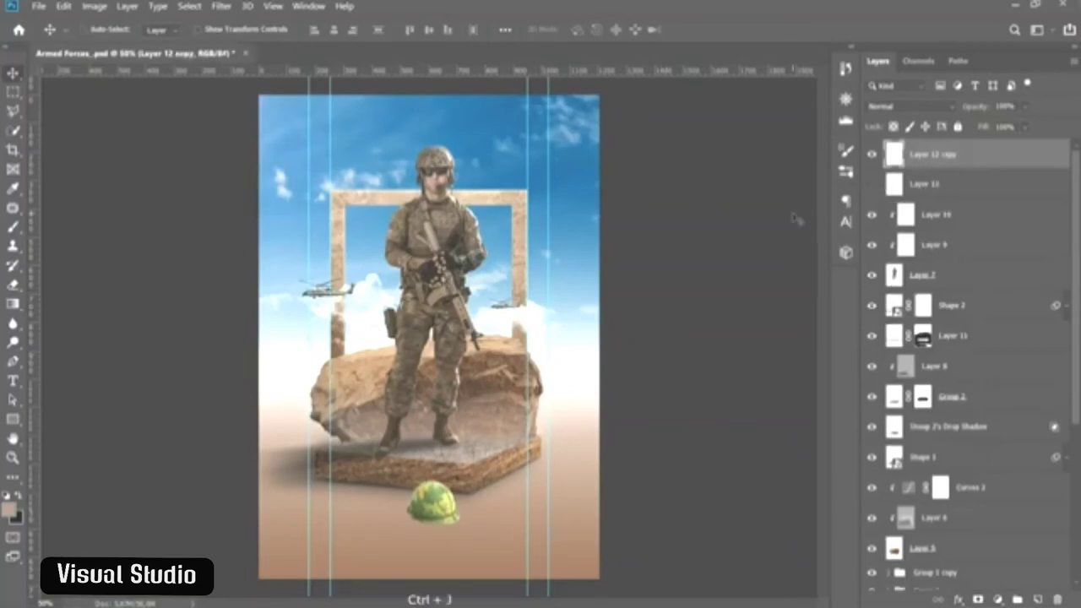
{"action": "left_click", "coordinate": [128, 6]}
{"action": "mouse_move", "coordinate": [172, 190]}
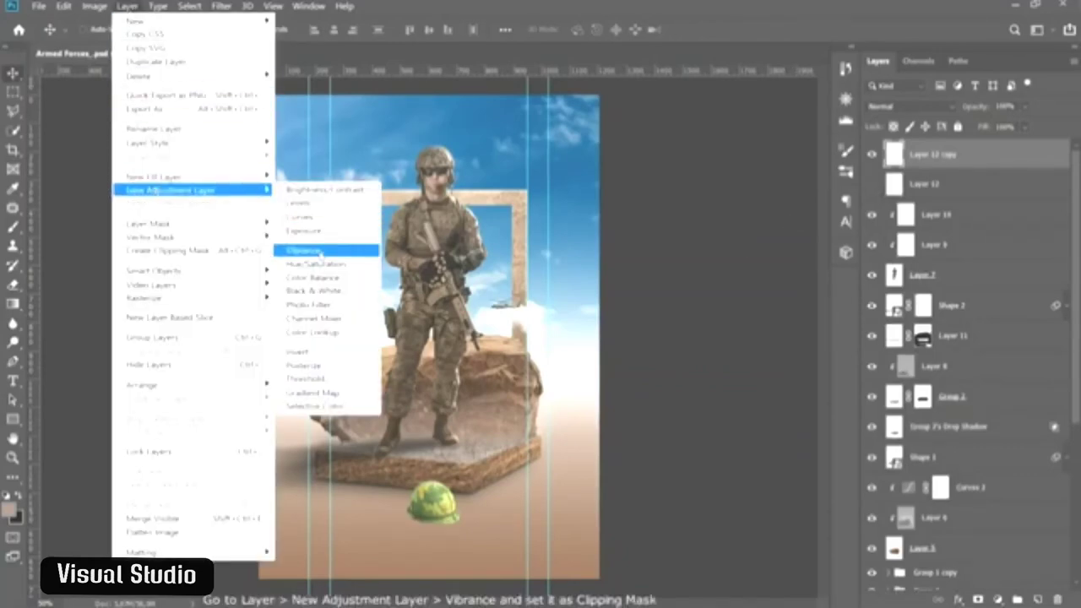
{"action": "left_click", "coordinate": [304, 251]}
{"action": "left_click", "coordinate": [311, 139]}
{"action": "left_click", "coordinate": [549, 122]}
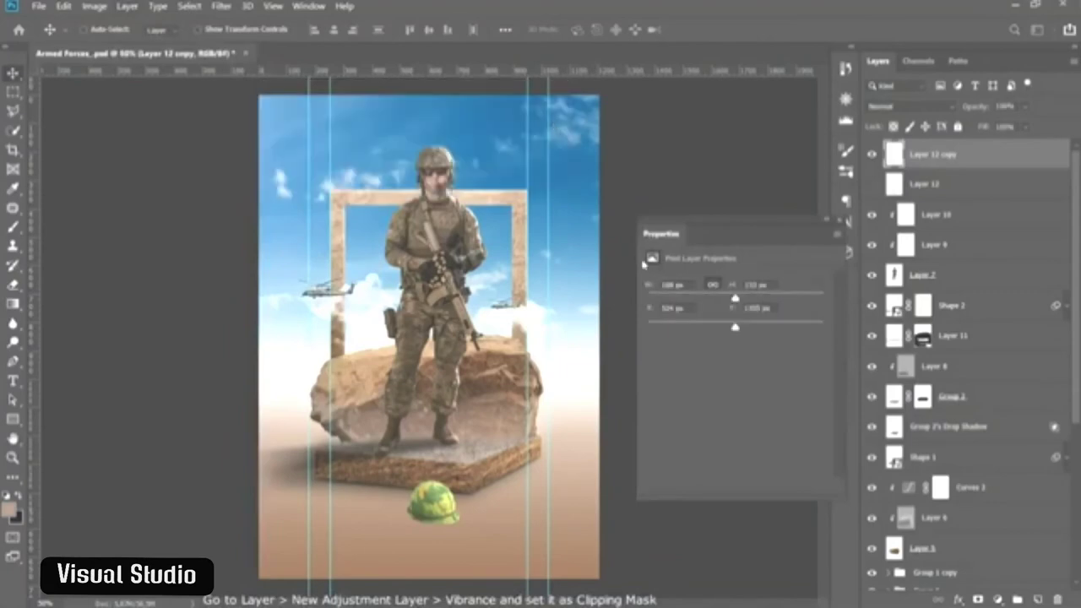
- Set Vibrance 2 to about -74 vibrance and -42 saturation
{"action": "left_click_drag", "start_coordinate": [731, 300], "coordinate": [683, 300]}
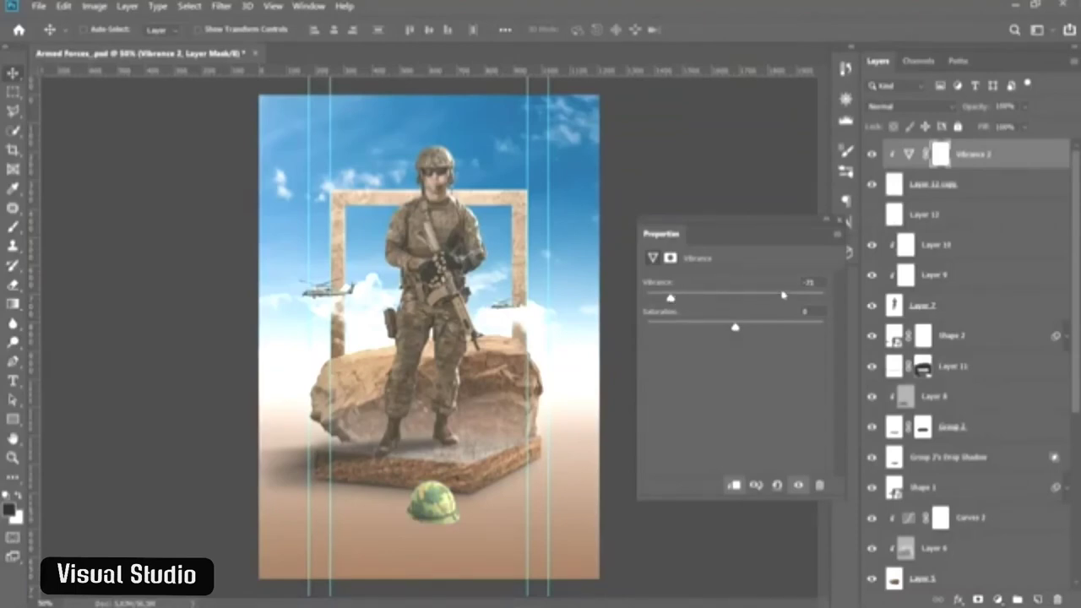
{"action": "left_click", "coordinate": [810, 284]}
{"action": "left_click_drag", "start_coordinate": [734, 330], "coordinate": [698, 330]}
{"action": "left_click", "coordinate": [816, 311]}
{"action": "left_click", "coordinate": [838, 225]}
{"action": "left_click", "coordinate": [127, 6]}
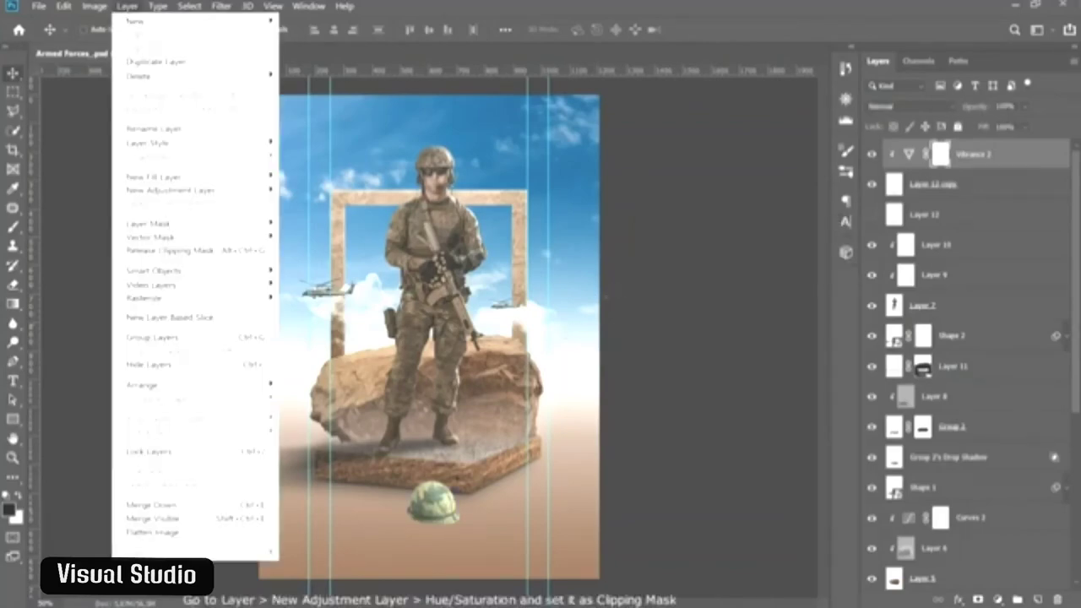
{"action": "mouse_move", "coordinate": [194, 189]}
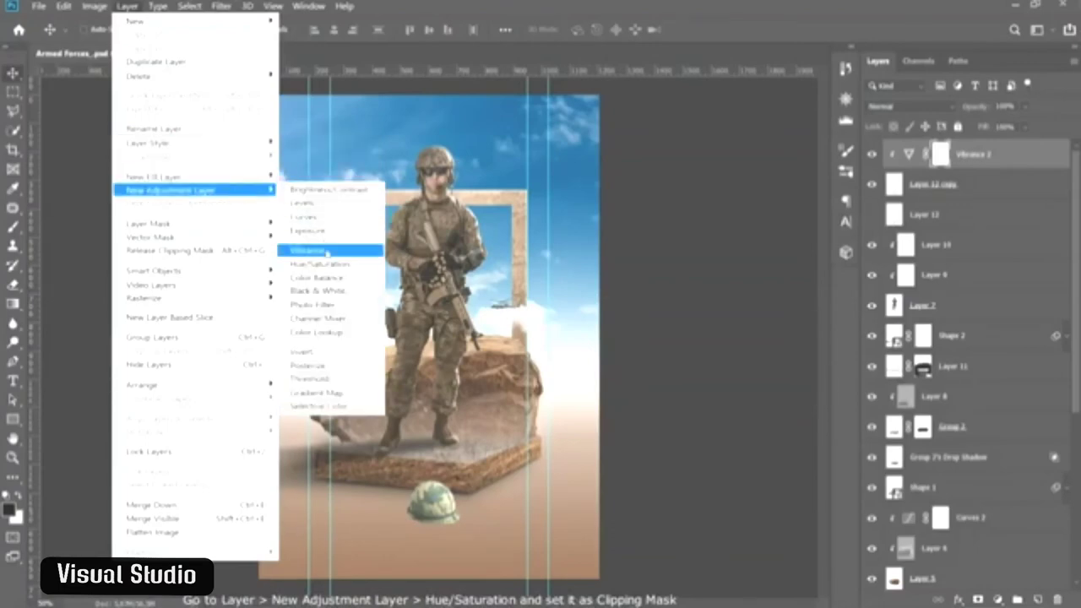
- Add a clipped Hue/Saturation layer with Colorize on, hue about 33 and saturation 25
{"action": "left_click", "coordinate": [360, 265]}
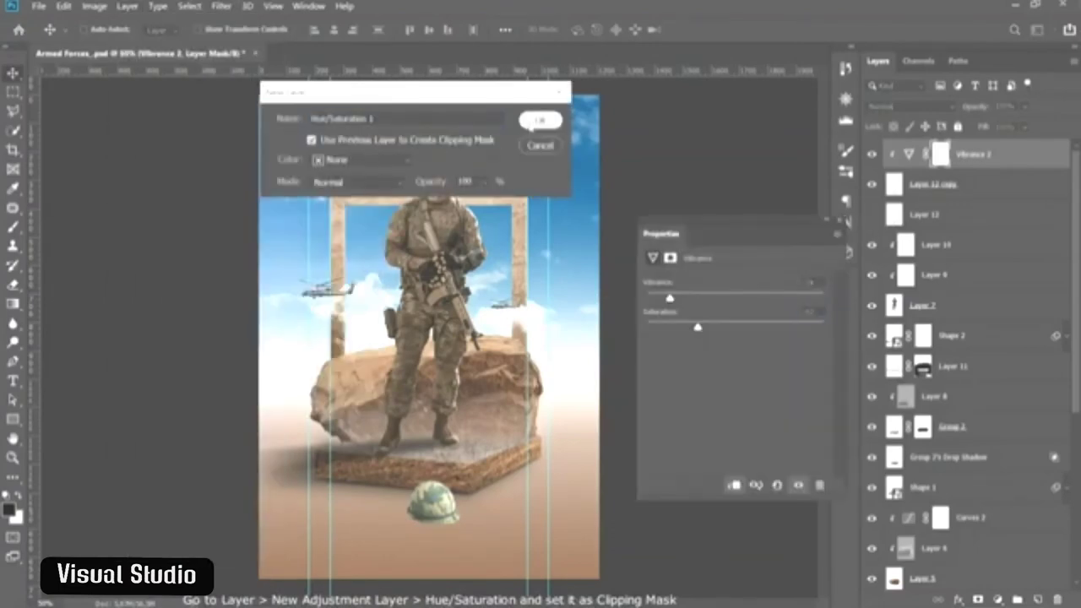
{"action": "left_click", "coordinate": [541, 120]}
{"action": "left_click", "coordinate": [653, 301]}
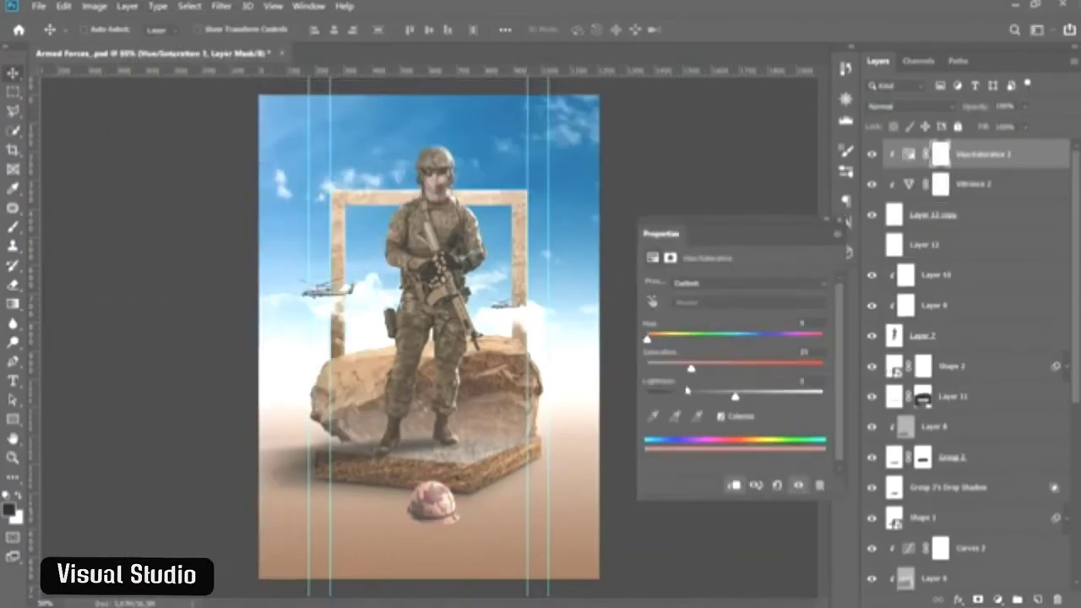
{"action": "left_click_drag", "start_coordinate": [648, 339], "coordinate": [665, 341]}
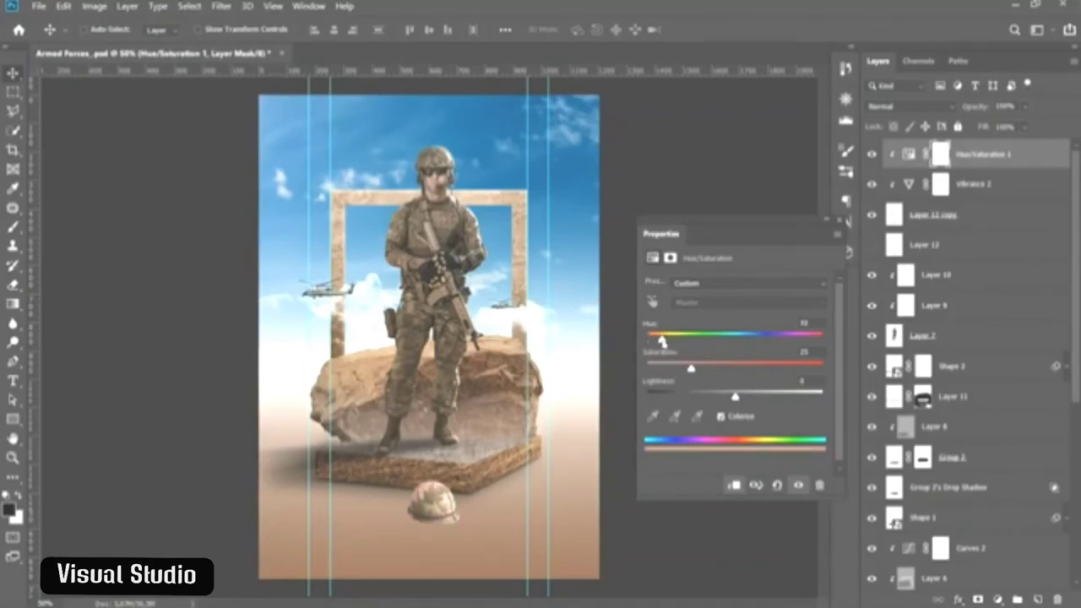
{"action": "left_click_drag", "start_coordinate": [662, 339], "coordinate": [666, 339]}
{"action": "left_click_drag", "start_coordinate": [685, 371], "coordinate": [691, 371]}
{"action": "left_click", "coordinate": [838, 224]}
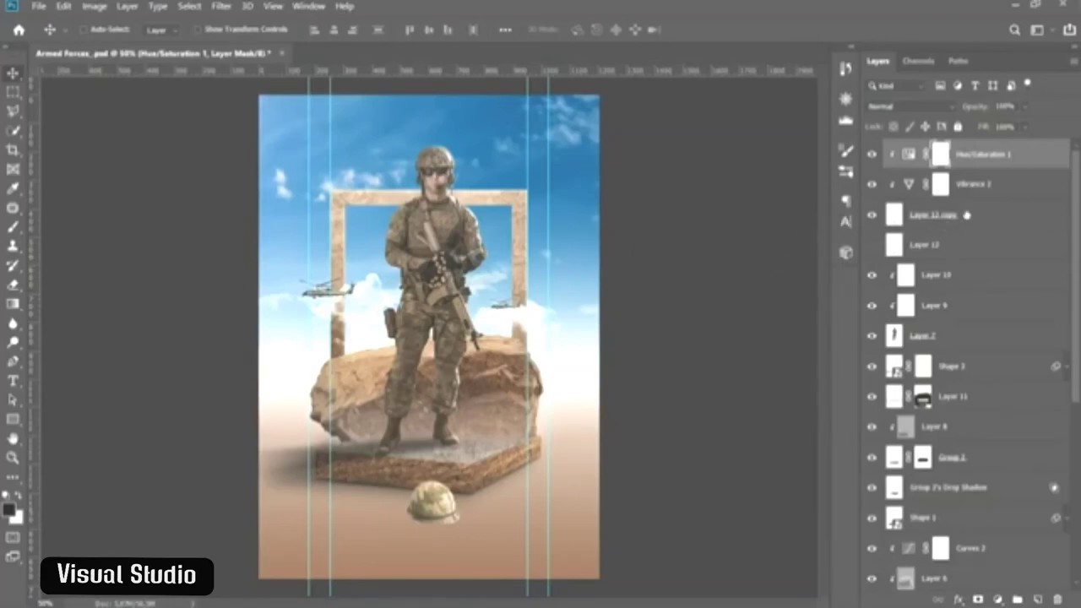
- Add a clipped Brightness/Contrast layer with the helmet's brightness lowered to about -60
{"action": "left_click", "coordinate": [127, 6]}
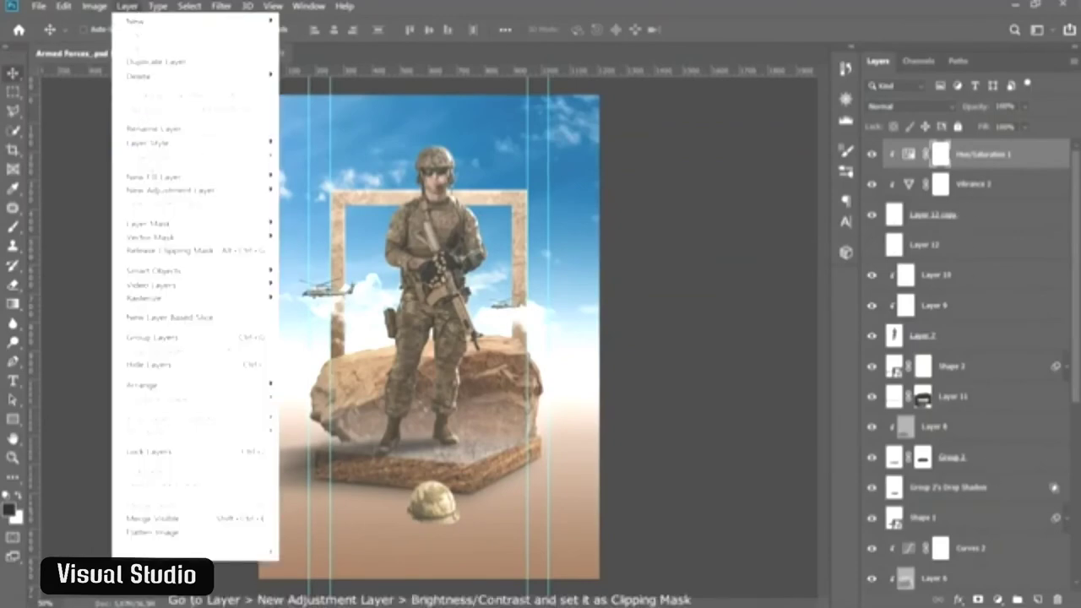
{"action": "left_click", "coordinate": [338, 187]}
{"action": "left_click", "coordinate": [385, 141]}
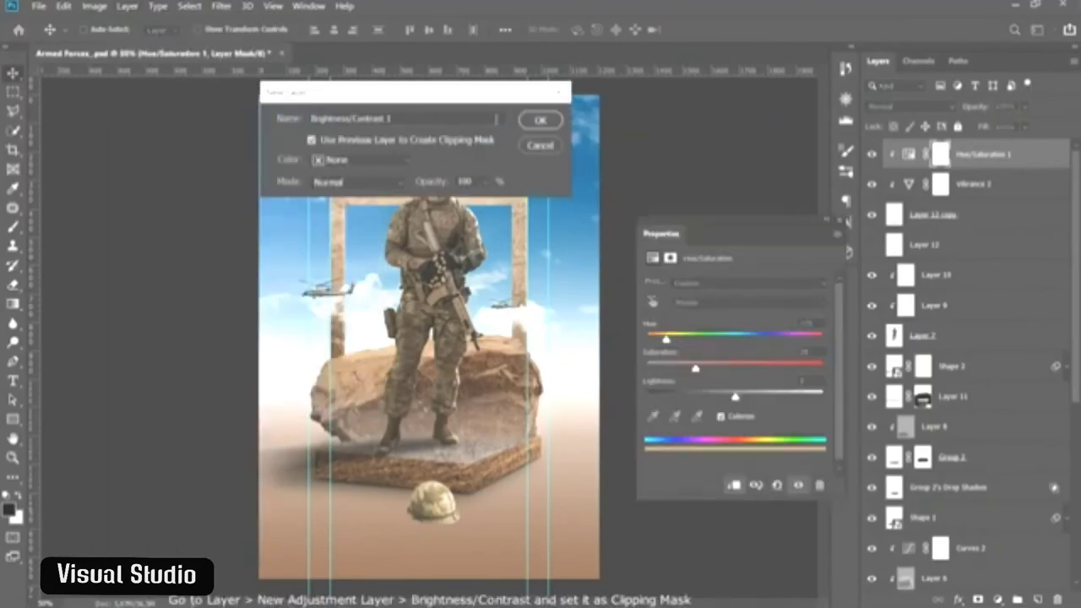
{"action": "left_click", "coordinate": [539, 123]}
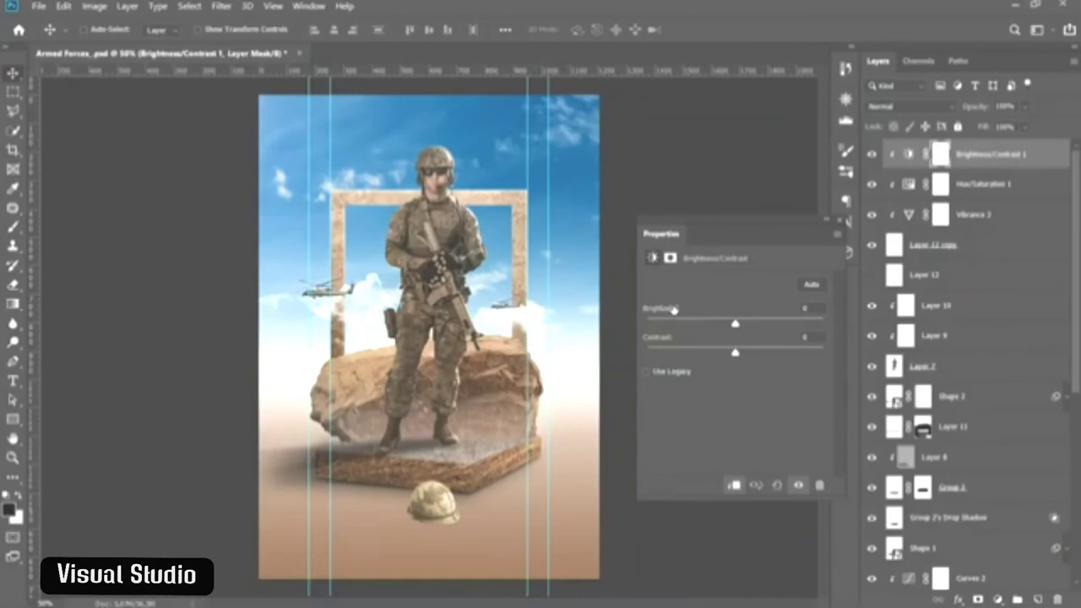
{"action": "left_click_drag", "start_coordinate": [734, 328], "coordinate": [700, 326]}
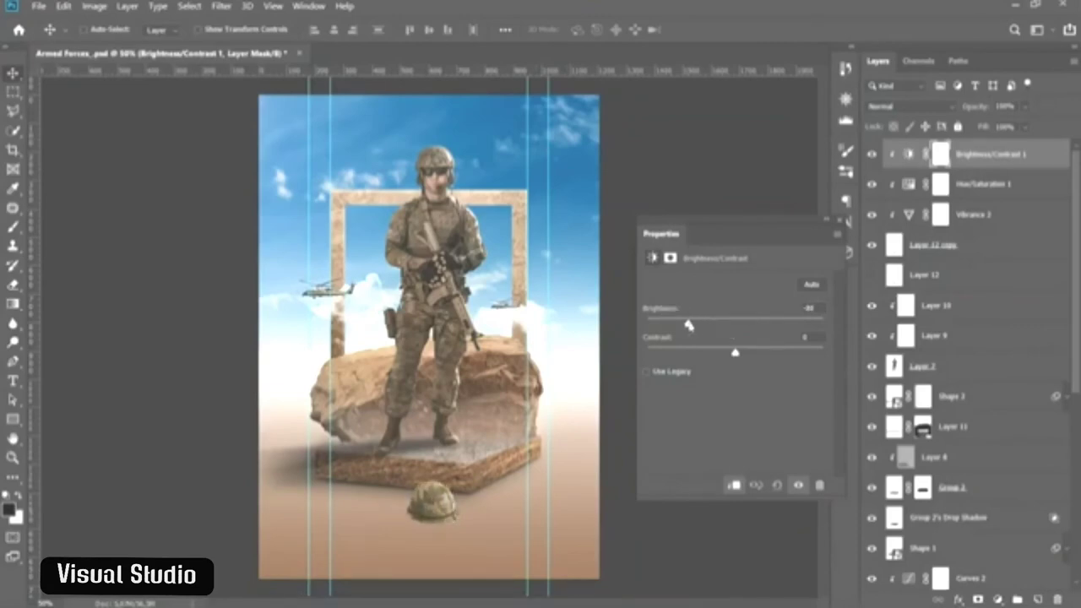
{"action": "left_click_drag", "start_coordinate": [695, 326], "coordinate": [681, 324]}
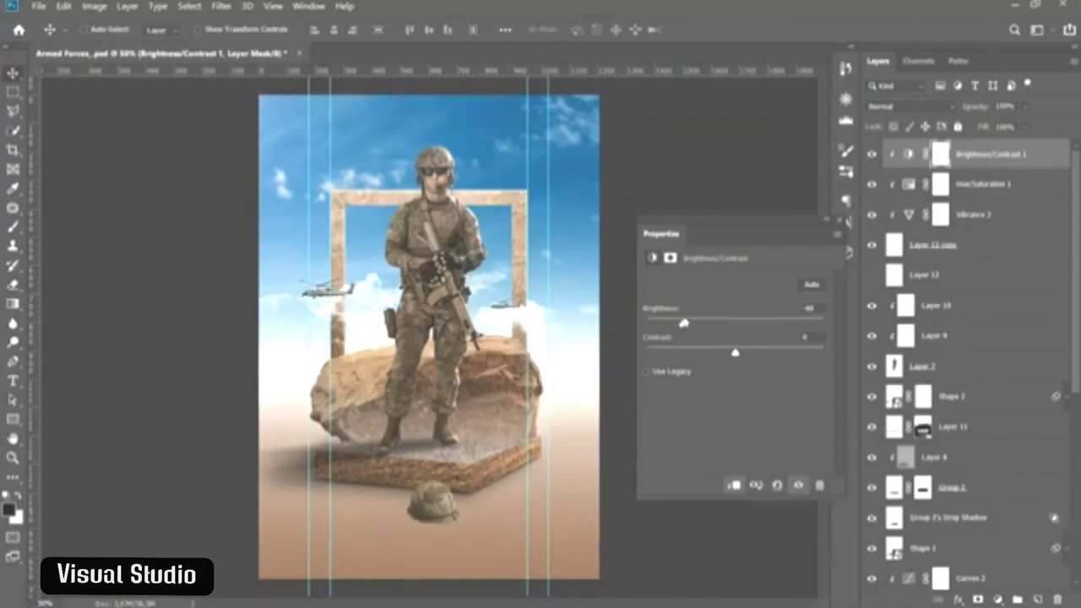
{"action": "left_click", "coordinate": [842, 222]}
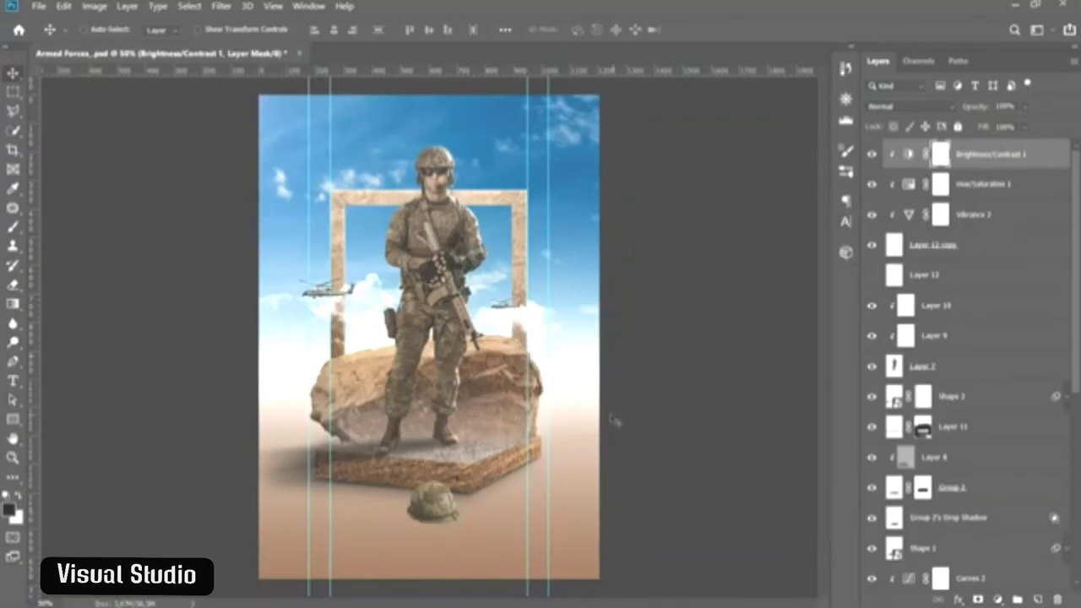
{"action": "scroll", "coordinate": [615, 420], "scroll_direction": "up", "scroll_amount": 1}
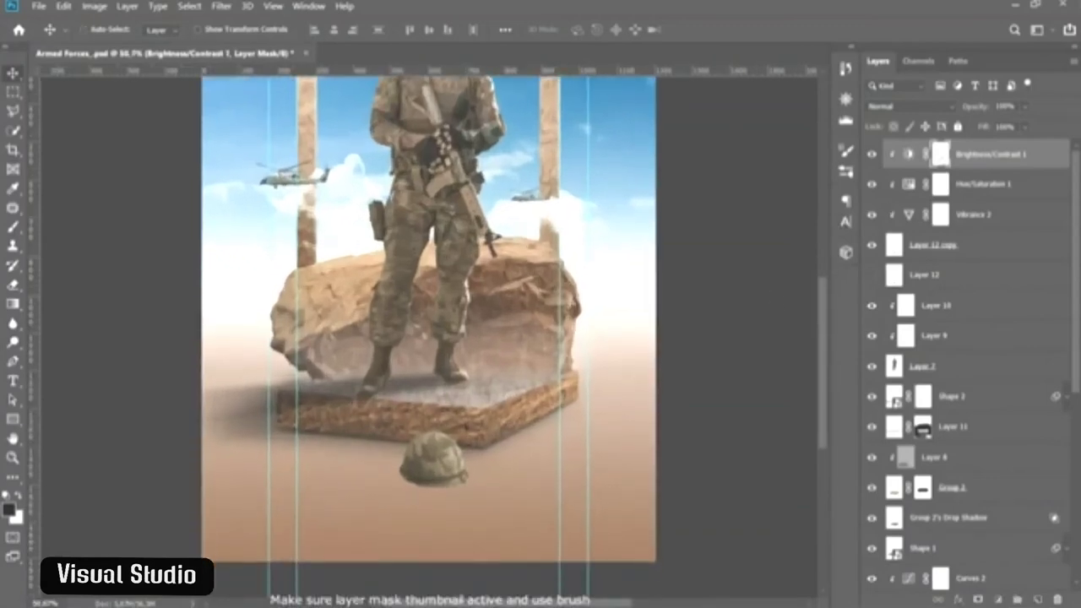
- Brush over the Brightness/Contrast mask around the helmet, lowering brush opacity to 30% then 20%
{"action": "key", "text": "b"}
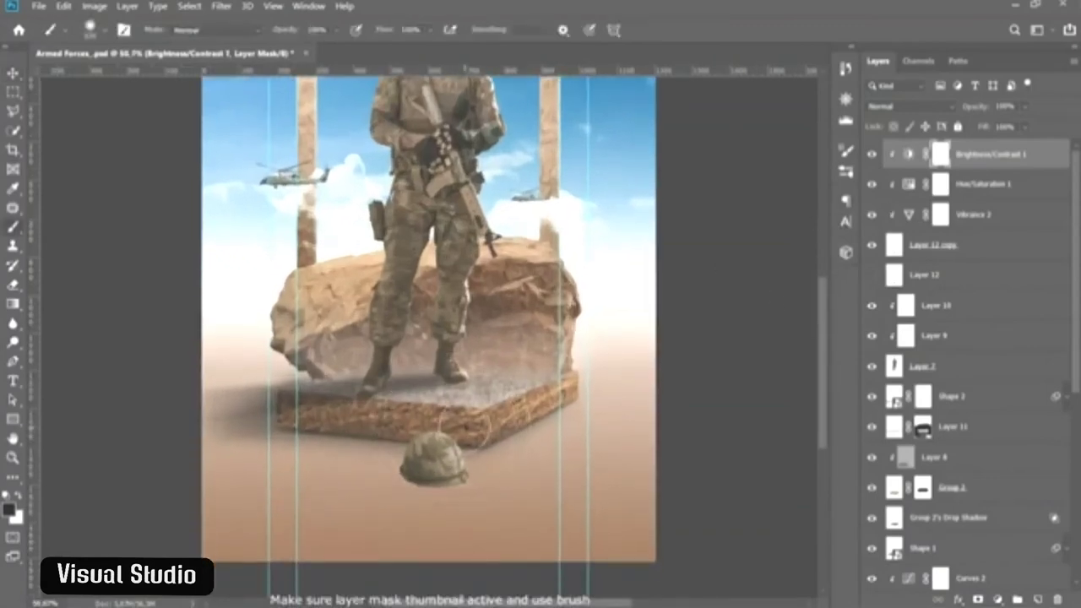
{"action": "left_click_drag", "start_coordinate": [457, 429], "coordinate": [487, 454]}
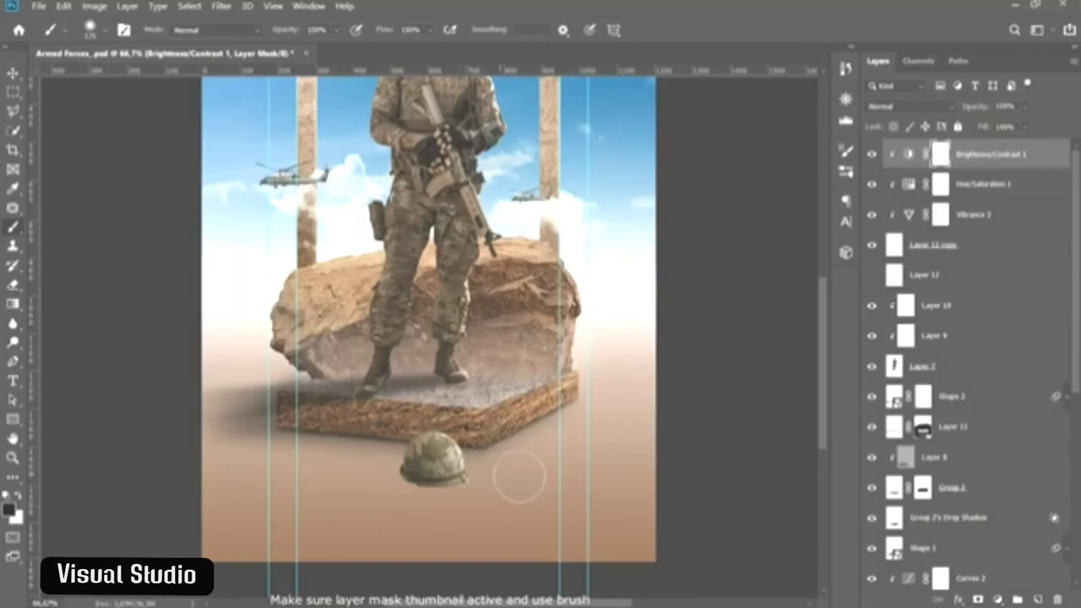
{"action": "left_click_drag", "start_coordinate": [437, 403], "coordinate": [437, 337]}
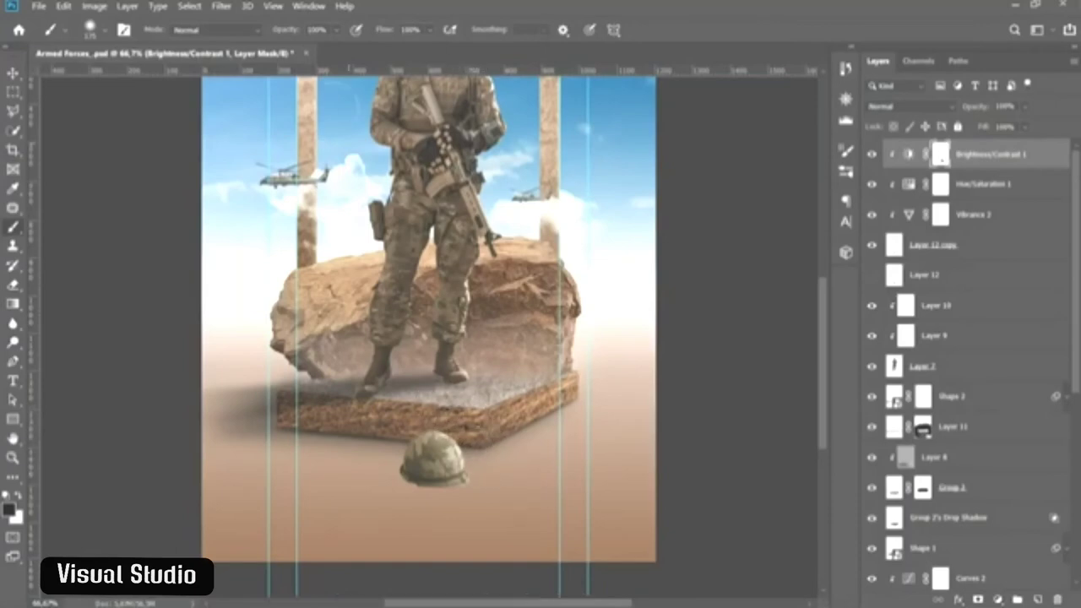
{"action": "left_click_drag", "start_coordinate": [338, 36], "coordinate": [309, 51]}
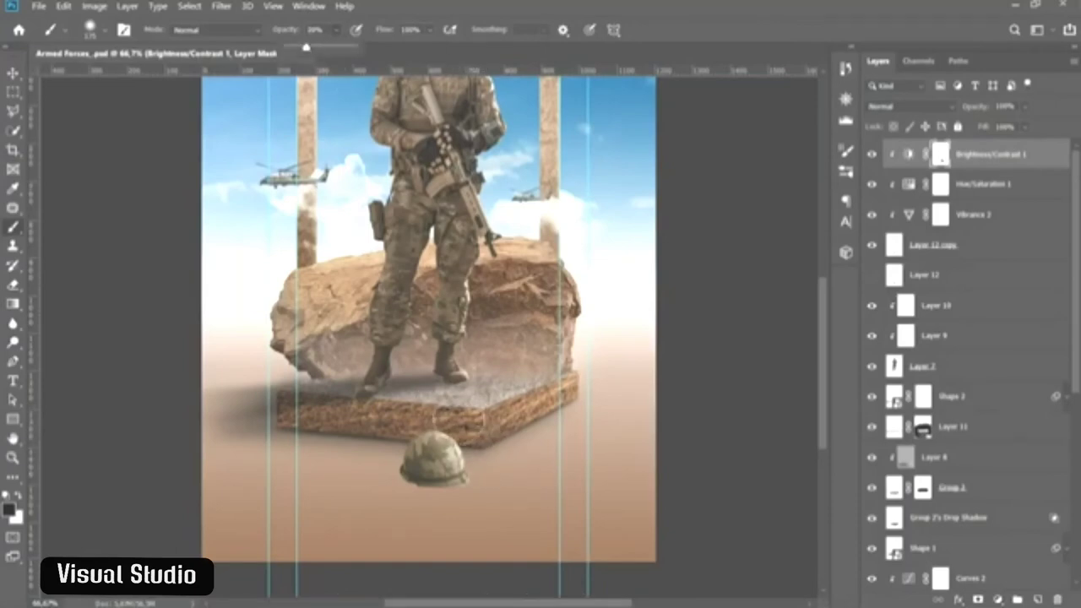
{"action": "key", "text": "2"}
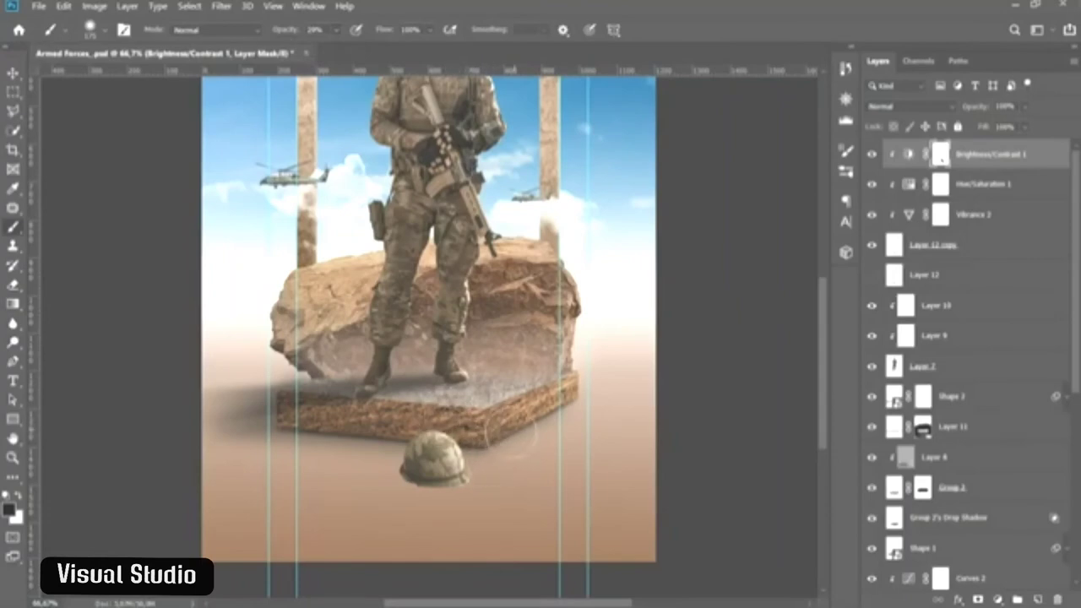
- Show the green Layer 12 helmet and hide Layer 12 copy
{"action": "key", "text": "v"}
{"action": "scroll", "coordinate": [587, 412], "scroll_direction": "down", "scroll_amount": 1}
{"action": "scroll", "coordinate": [597, 413], "scroll_direction": "down", "scroll_amount": 1}
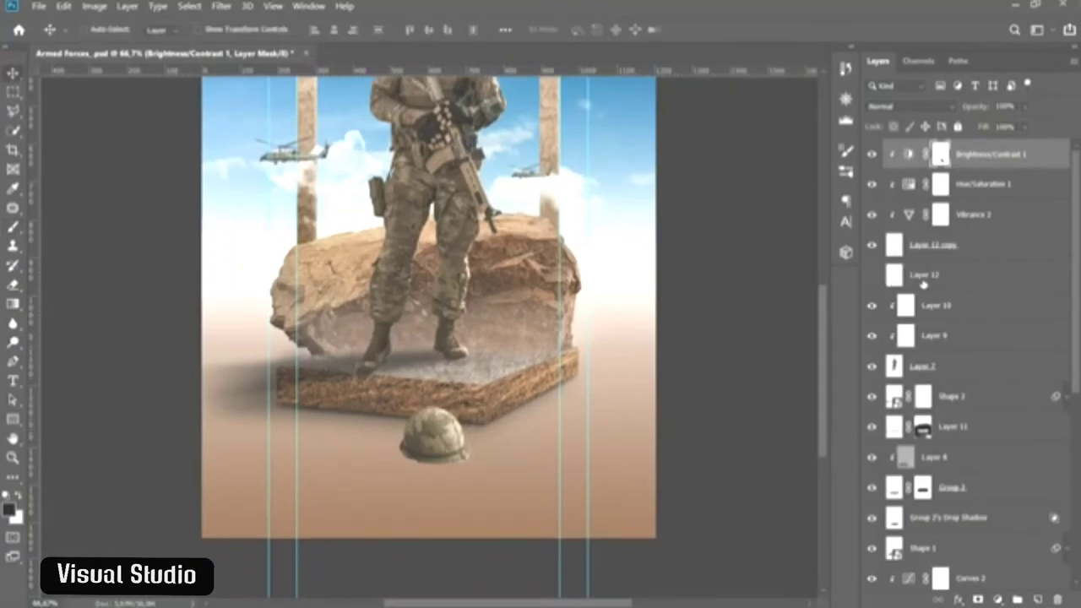
{"action": "left_click", "coordinate": [923, 277]}
{"action": "left_click", "coordinate": [871, 274]}
{"action": "left_click", "coordinate": [871, 245]}
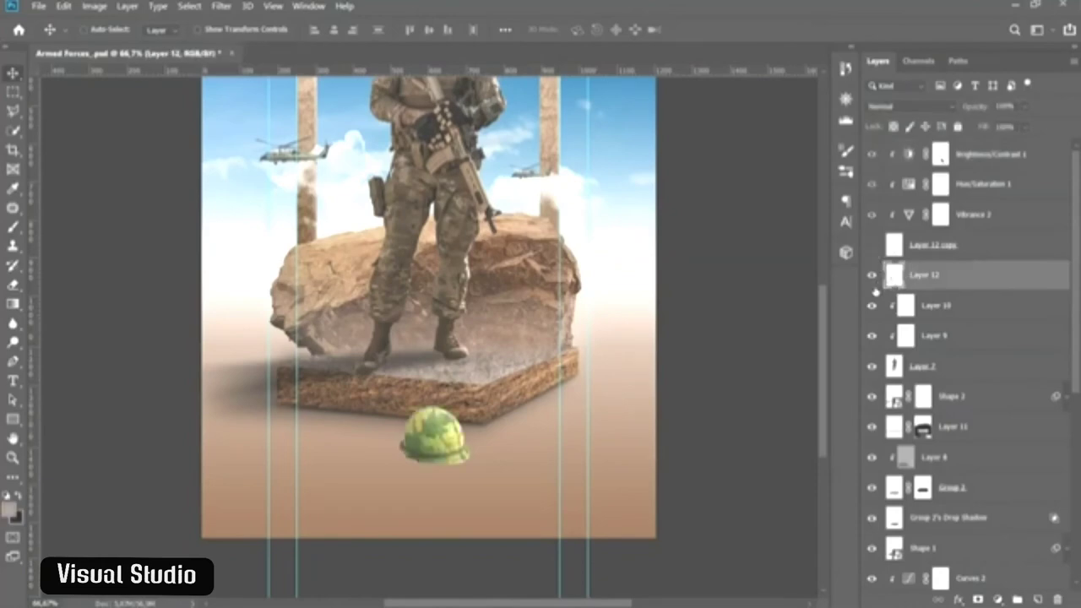
- Turn Layer 12 solid black with Hue/Saturation lightness -100 and re-show Layer 12 copy
{"action": "left_click", "coordinate": [94, 6]}
{"action": "mouse_move", "coordinate": [152, 40]}
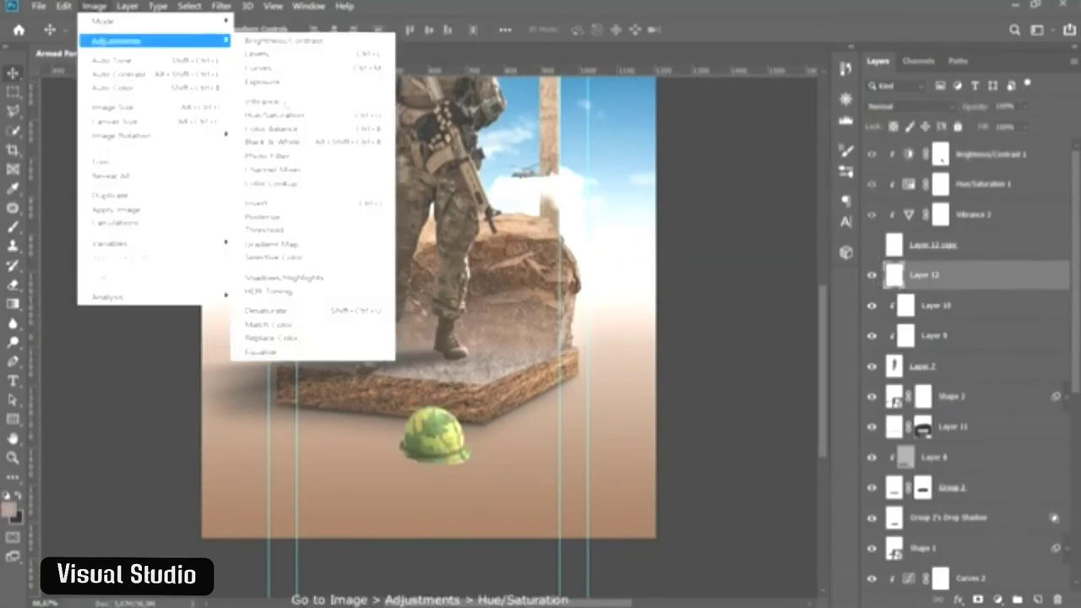
{"action": "left_click", "coordinate": [292, 115]}
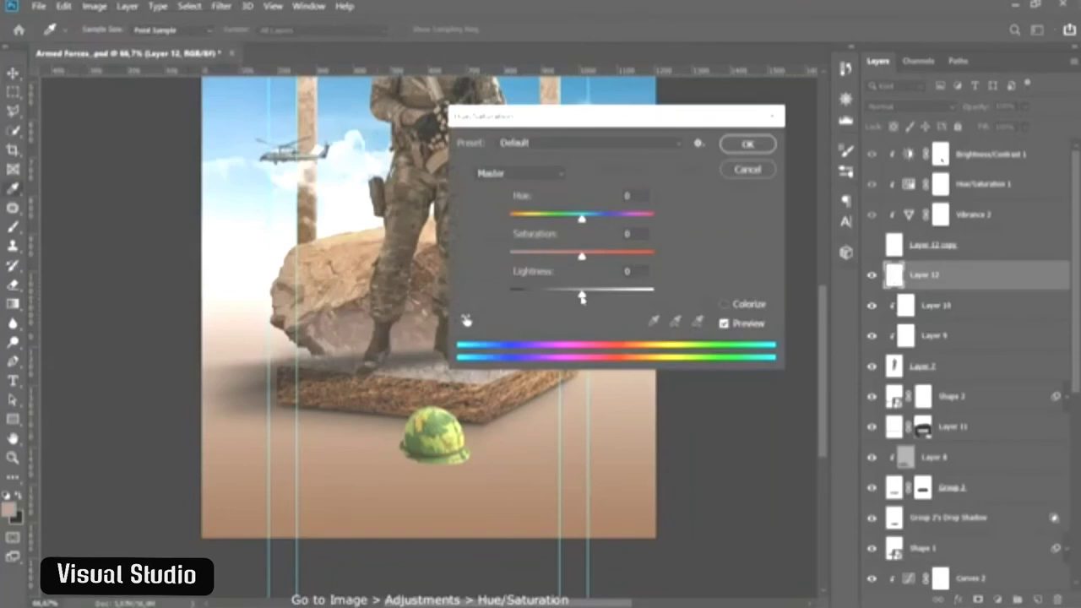
{"action": "left_click_drag", "start_coordinate": [582, 297], "coordinate": [510, 294]}
{"action": "left_click", "coordinate": [732, 154]}
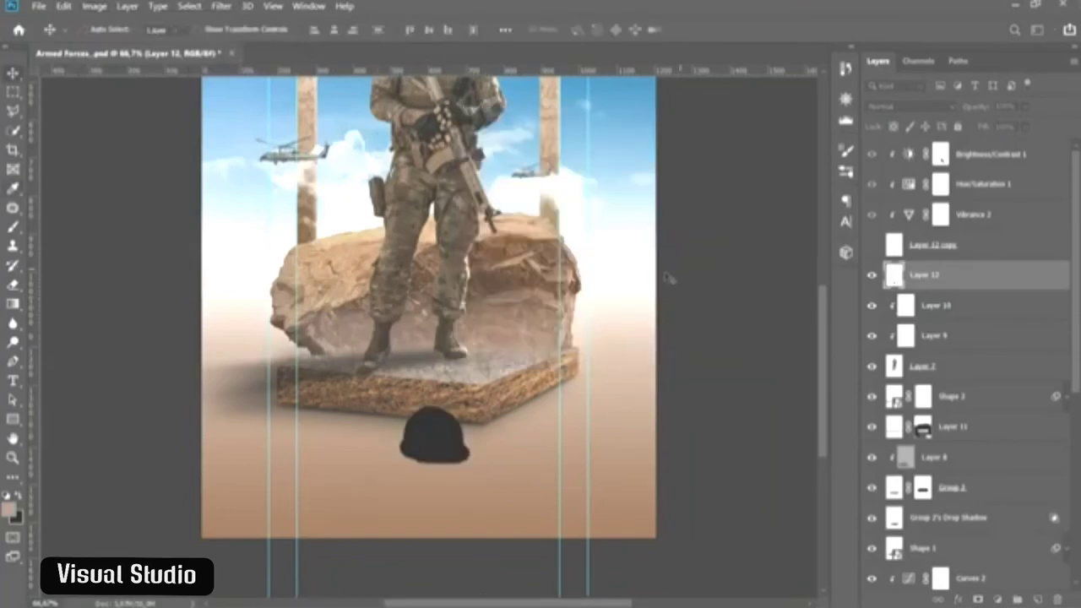
{"action": "left_click", "coordinate": [873, 245]}
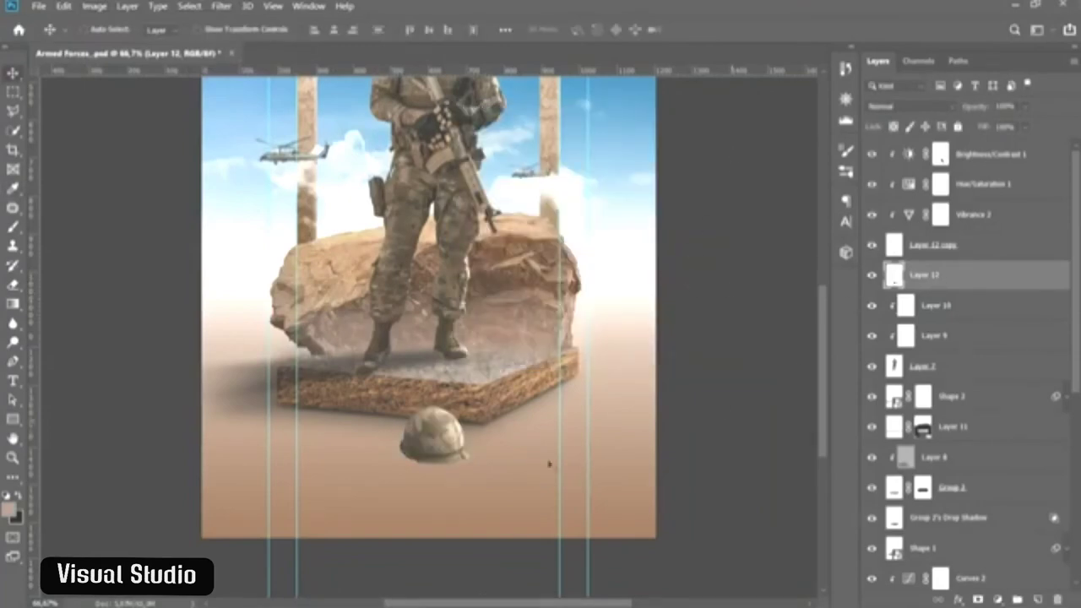
- Paint a black band under the helmet, flip the shadow vertically and move it below
{"action": "scroll", "coordinate": [468, 476], "scroll_direction": "down", "scroll_amount": 2}
{"action": "scroll", "coordinate": [468, 470], "scroll_direction": "down", "scroll_amount": 1}
{"action": "scroll", "coordinate": [459, 405], "scroll_direction": "down", "scroll_amount": 1}
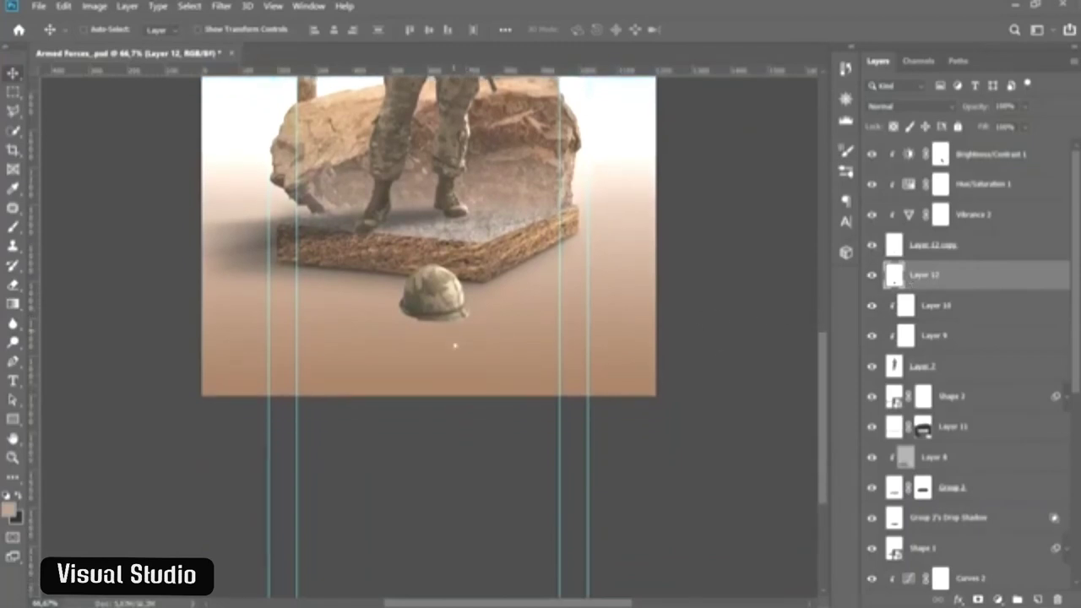
{"action": "left_click_drag", "start_coordinate": [404, 326], "coordinate": [466, 332]}
{"action": "key", "text": "ctrl+t"}
{"action": "right_click", "coordinate": [461, 329]}
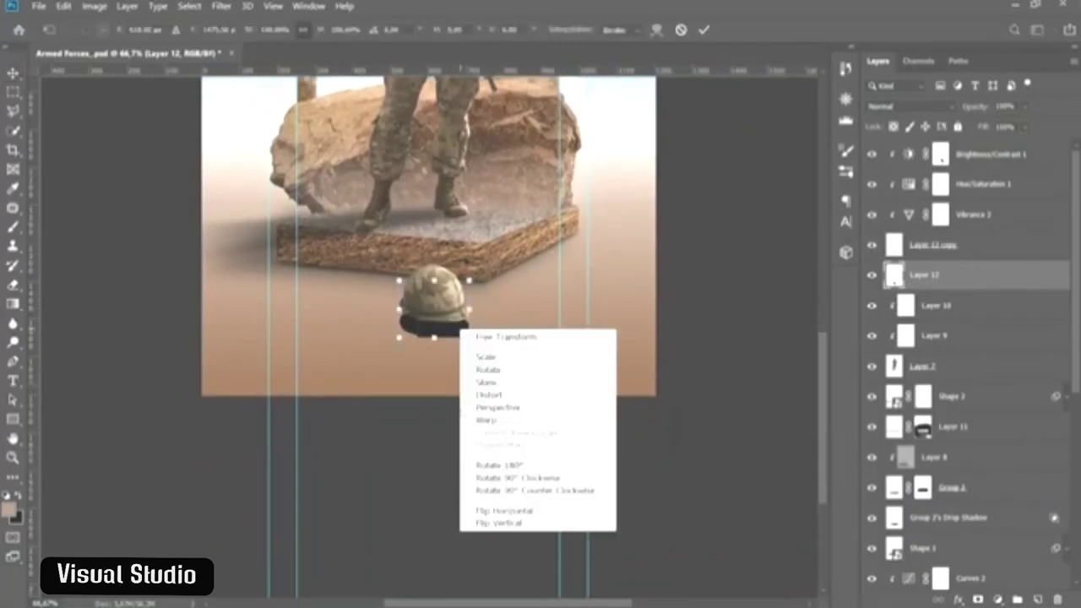
{"action": "left_click", "coordinate": [490, 521]}
{"action": "left_click_drag", "start_coordinate": [454, 314], "coordinate": [454, 344]}
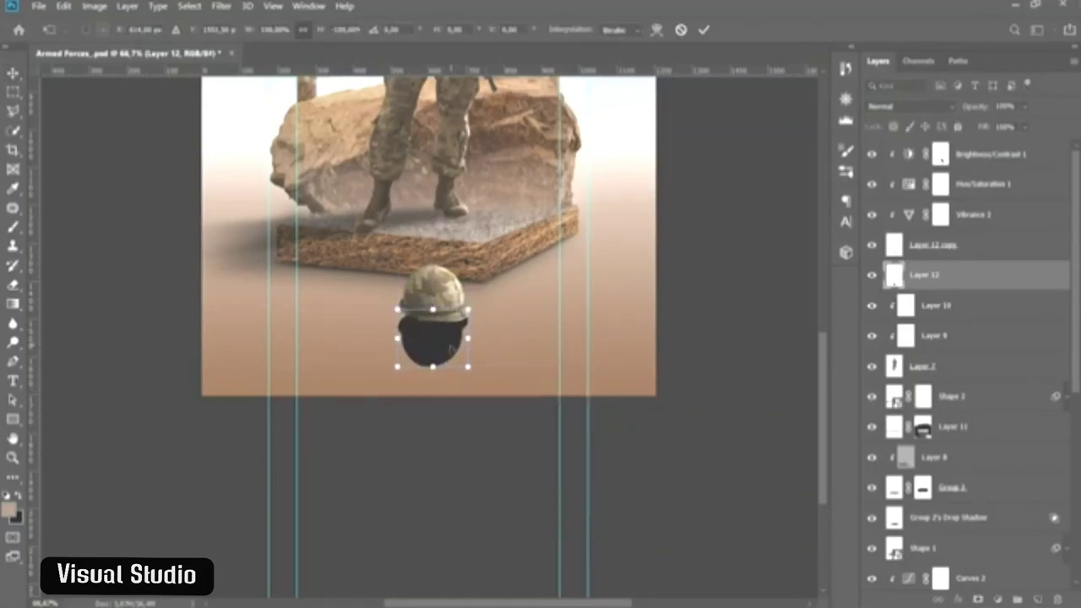
- Skew the shadow's bottom edge left and rotate it about 41°
{"action": "right_click", "coordinate": [451, 348]}
{"action": "left_click", "coordinate": [471, 401]}
{"action": "mouse_move", "coordinate": [432, 367]}
{"action": "left_mouse_down"}
{"action": "mouse_move", "coordinate": [417, 366]}
{"action": "mouse_move", "coordinate": [435, 347]}
{"action": "left_mouse_up"}
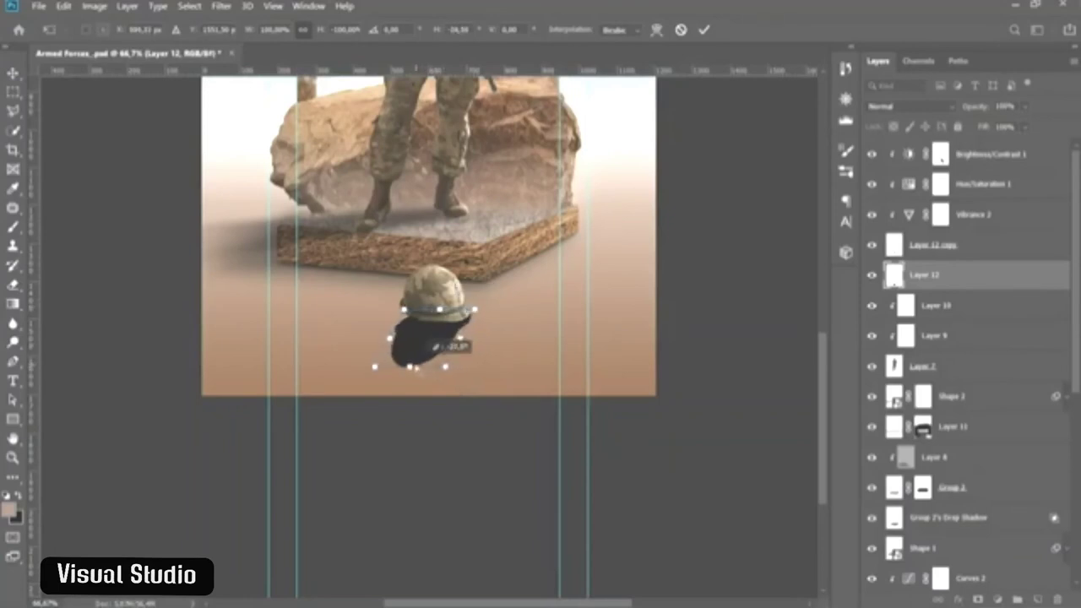
{"action": "right_click", "coordinate": [444, 328]}
{"action": "left_click", "coordinate": [496, 375]}
{"action": "mouse_move", "coordinate": [490, 329]}
{"action": "left_mouse_down"}
{"action": "mouse_move", "coordinate": [492, 362]}
{"action": "mouse_move", "coordinate": [448, 328]}
{"action": "mouse_move", "coordinate": [458, 313]}
{"action": "mouse_move", "coordinate": [503, 328]}
{"action": "left_mouse_up"}
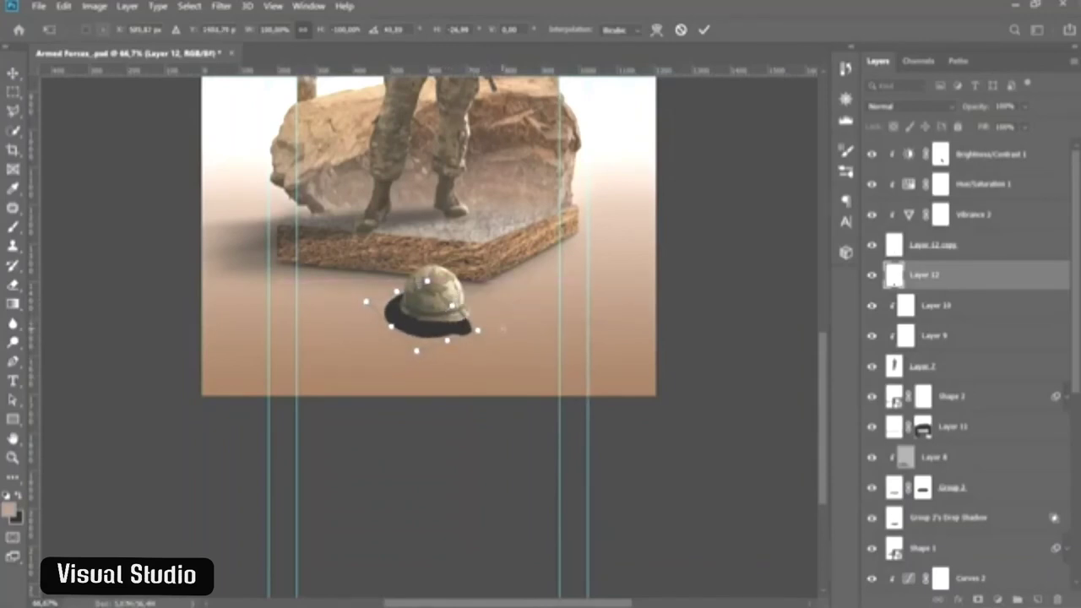
- Widen the shadow to about 111%, then narrow and reshape it flat under the helmet
{"action": "right_click", "coordinate": [416, 330]}
{"action": "left_click", "coordinate": [431, 352]}
{"action": "left_click_drag", "start_coordinate": [391, 327], "coordinate": [369, 333]}
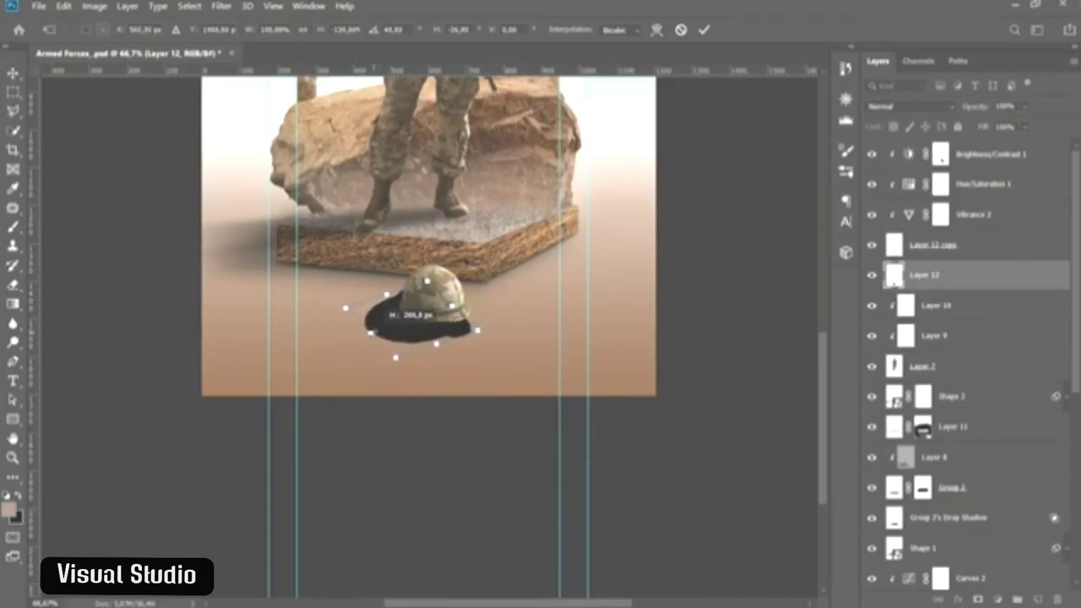
{"action": "left_click_drag", "start_coordinate": [477, 329], "coordinate": [477, 272]}
{"action": "right_click", "coordinate": [419, 317]}
{"action": "left_click", "coordinate": [448, 357]}
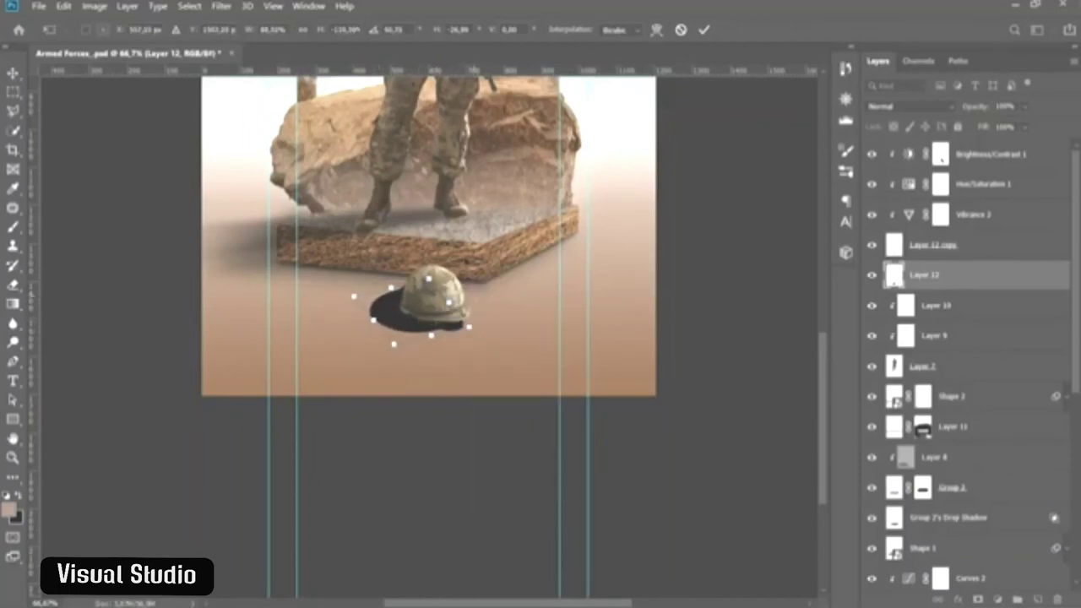
{"action": "right_click", "coordinate": [405, 292]}
{"action": "left_click", "coordinate": [439, 364]}
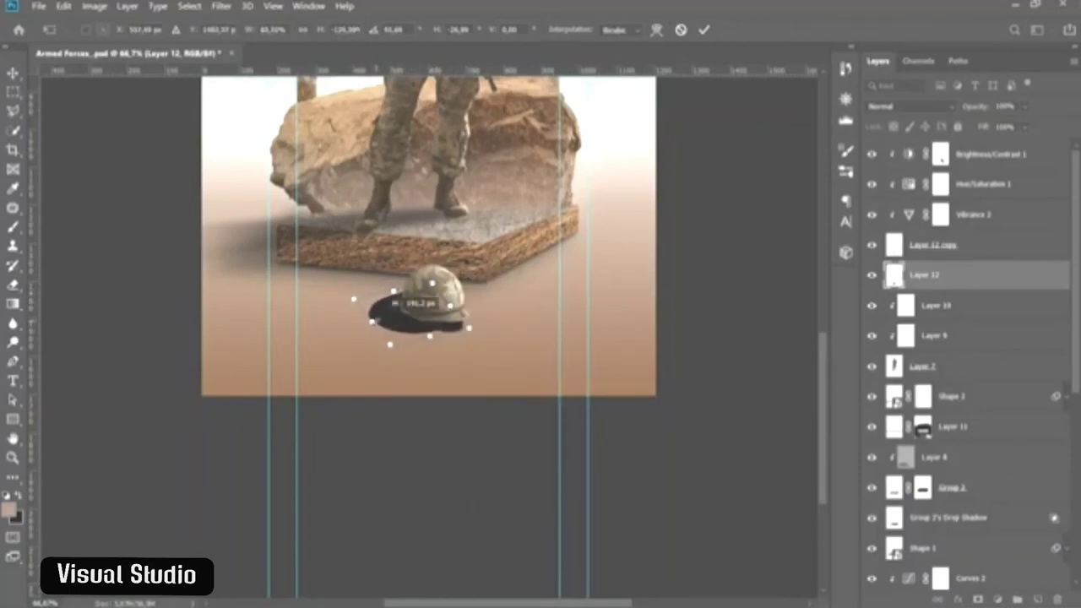
{"action": "left_click_drag", "start_coordinate": [394, 343], "coordinate": [370, 319]}
{"action": "key", "text": "Return"}
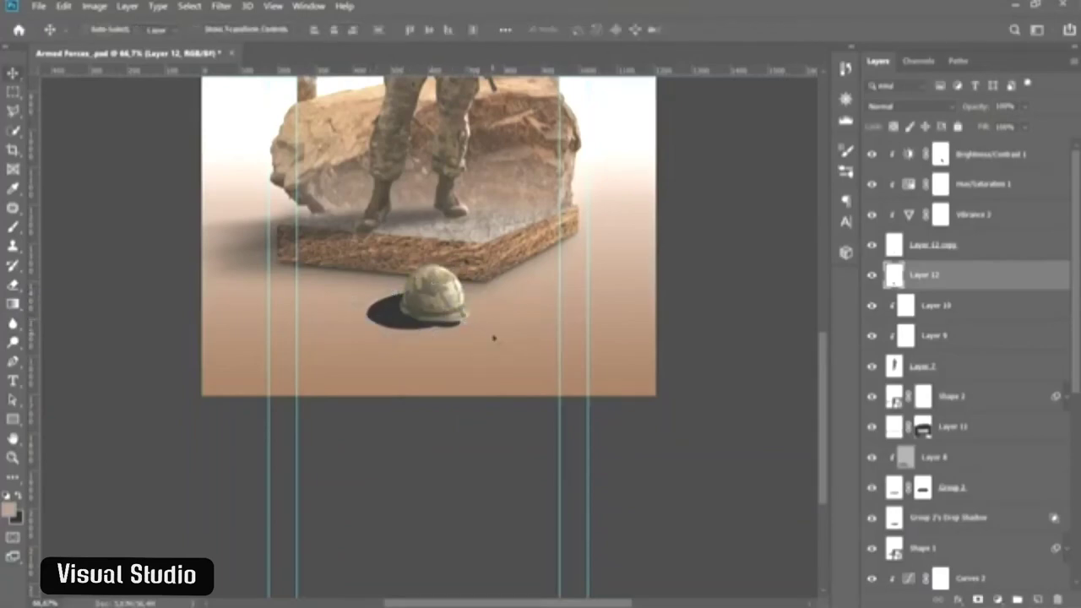
{"action": "scroll", "coordinate": [494, 338], "scroll_direction": "down", "scroll_amount": 1}
{"action": "key", "text": "ctrl+t"}
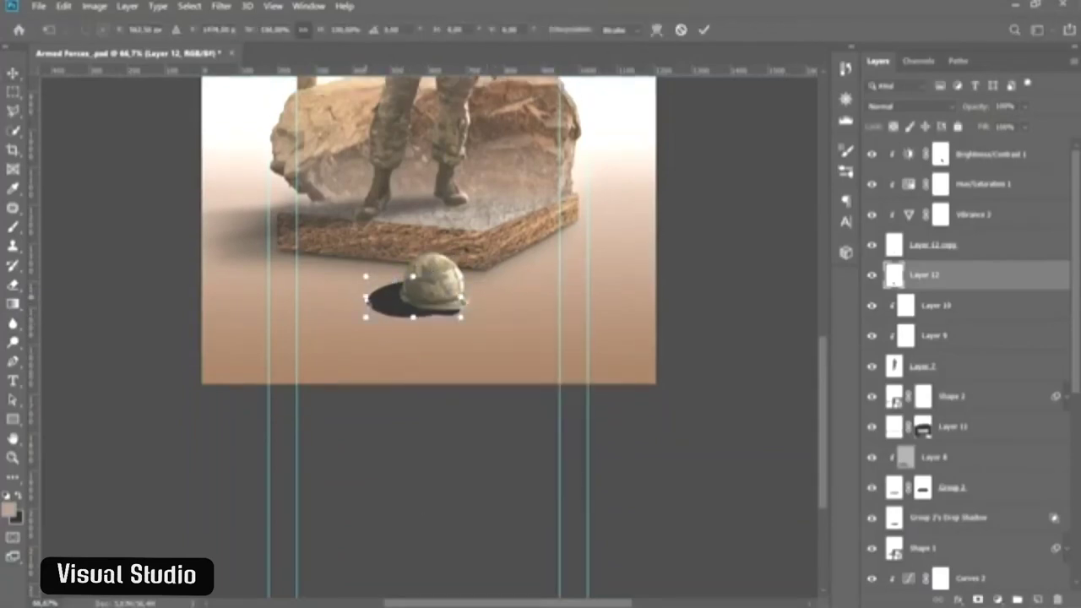
- Convert the shadow layer to a smart object and apply a Gaussian Blur
{"action": "key", "text": "Return"}
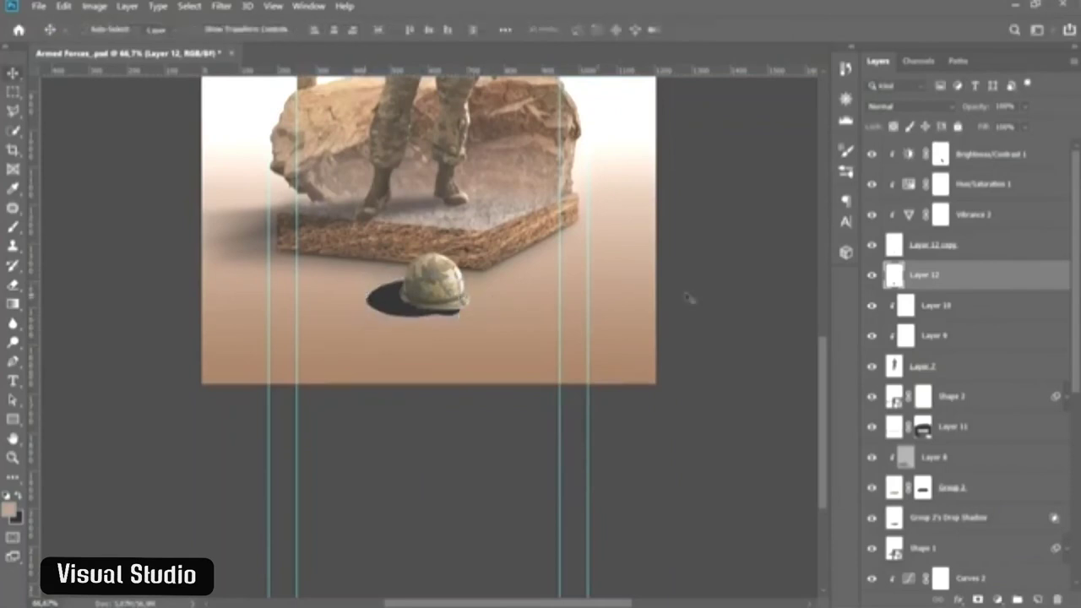
{"action": "right_click", "coordinate": [938, 276]}
{"action": "left_click", "coordinate": [794, 192]}
{"action": "left_click", "coordinate": [222, 6]}
{"action": "mouse_move", "coordinate": [253, 176]}
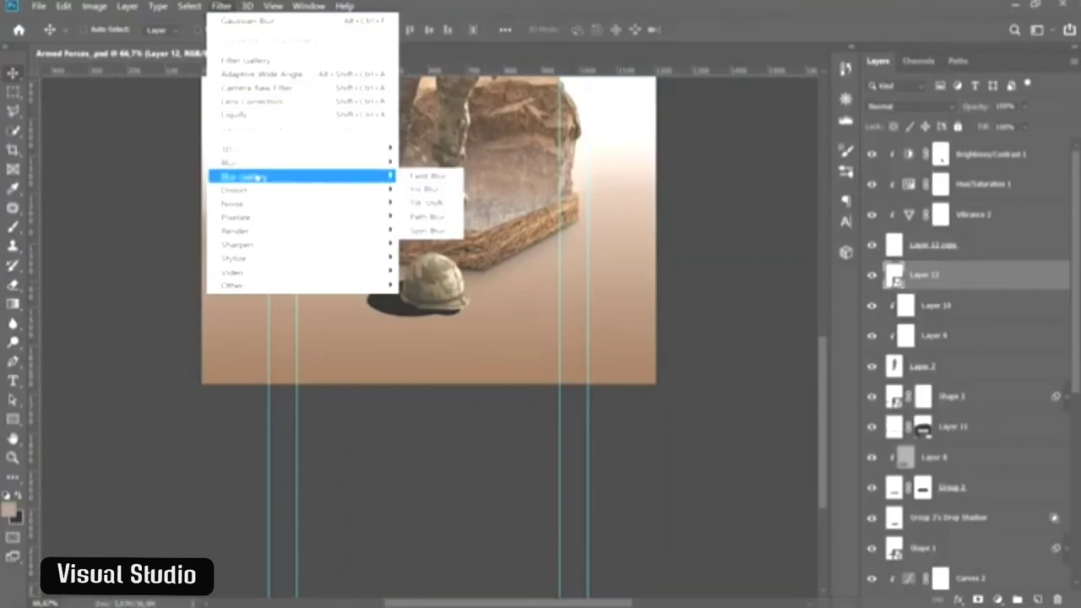
{"action": "left_click", "coordinate": [430, 217]}
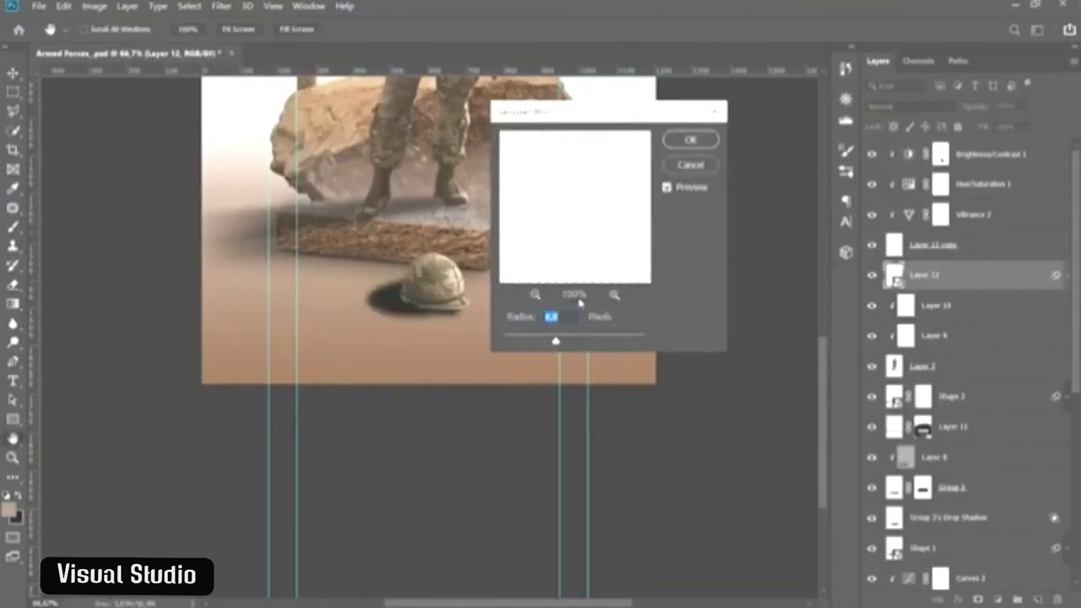
{"action": "left_click", "coordinate": [571, 316]}
{"action": "left_click", "coordinate": [690, 139]}
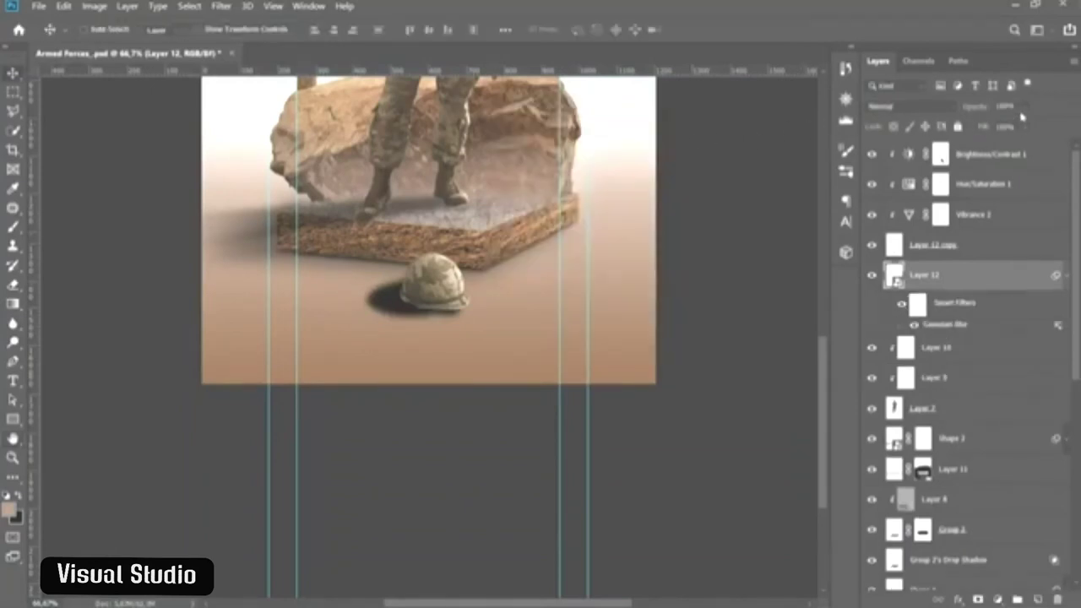
- Set the shadow layer's opacity to 40% and stretch it slightly wider
{"action": "left_click", "coordinate": [1023, 107]}
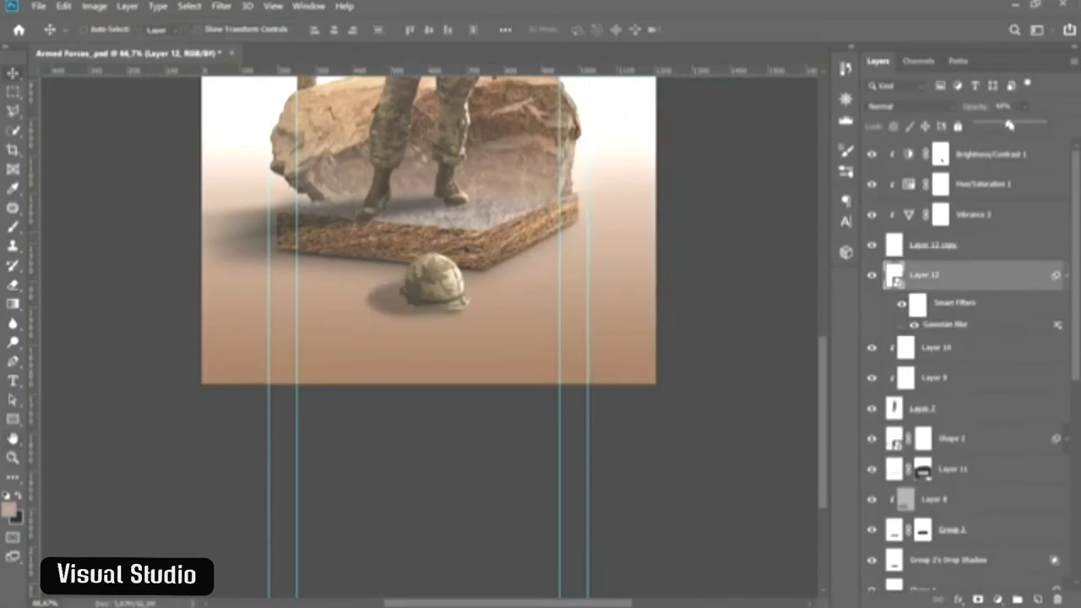
{"action": "left_click", "coordinate": [1004, 106]}
{"action": "type", "text": "40"}
{"action": "key", "text": "ctrl+t"}
{"action": "left_click", "coordinate": [585, 254]}
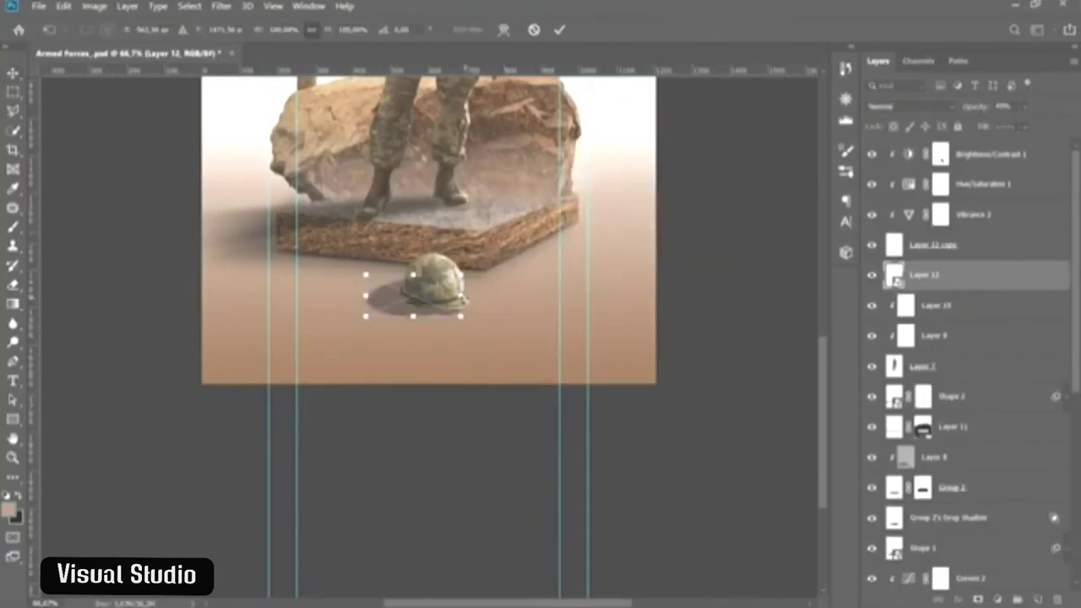
{"action": "mouse_move", "coordinate": [462, 296]}
{"action": "left_mouse_down"}
{"action": "mouse_move", "coordinate": [473, 295]}
{"action": "mouse_move", "coordinate": [448, 302]}
{"action": "left_mouse_up"}
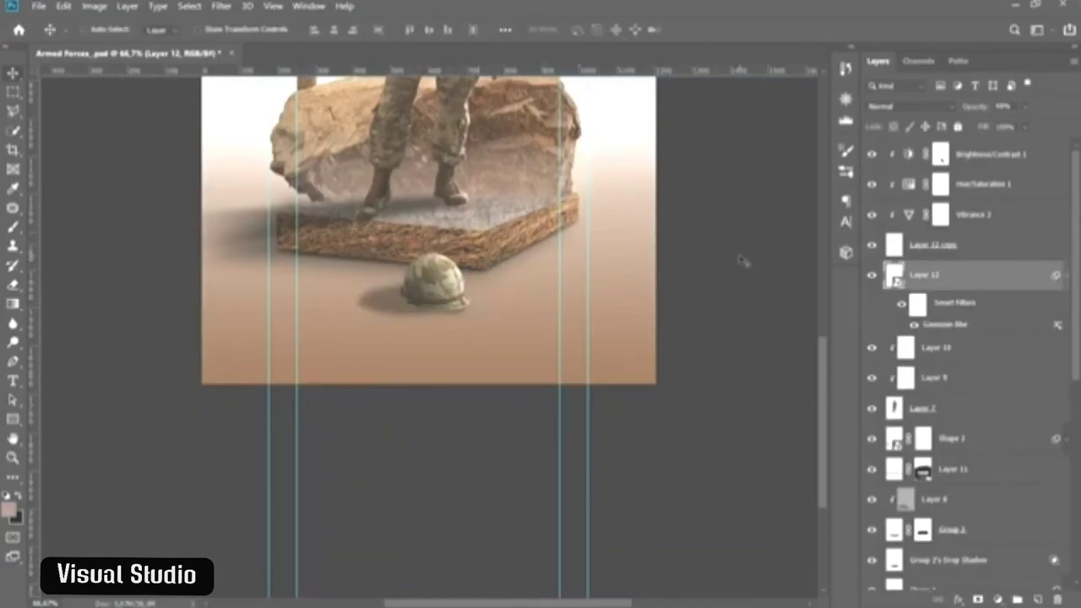
{"action": "left_click", "coordinate": [1066, 285]}
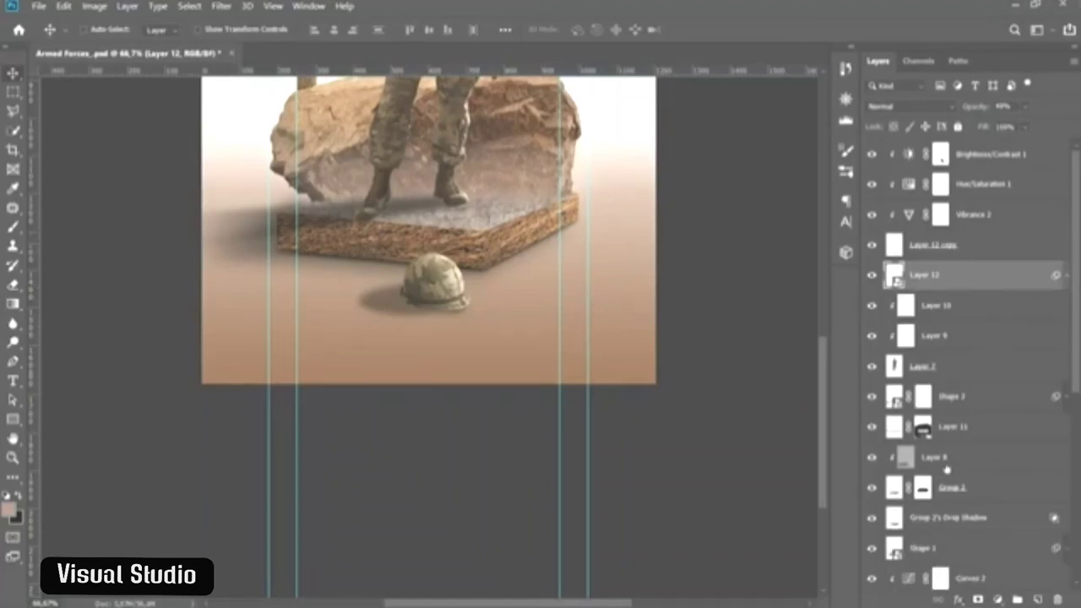
- Create a new layer and ready a black brush at 50% opacity
{"action": "left_click", "coordinate": [1038, 599], "text": "ctrl"}
{"action": "scroll", "coordinate": [489, 310], "scroll_direction": "up", "scroll_amount": 1}
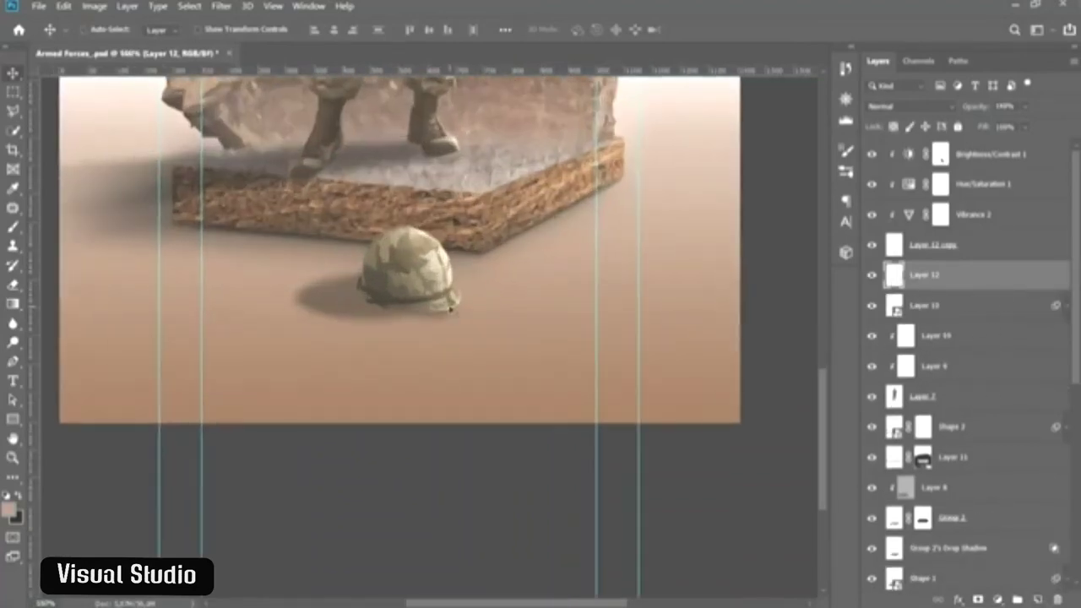
{"action": "key", "text": "d"}
{"action": "key", "text": "b"}
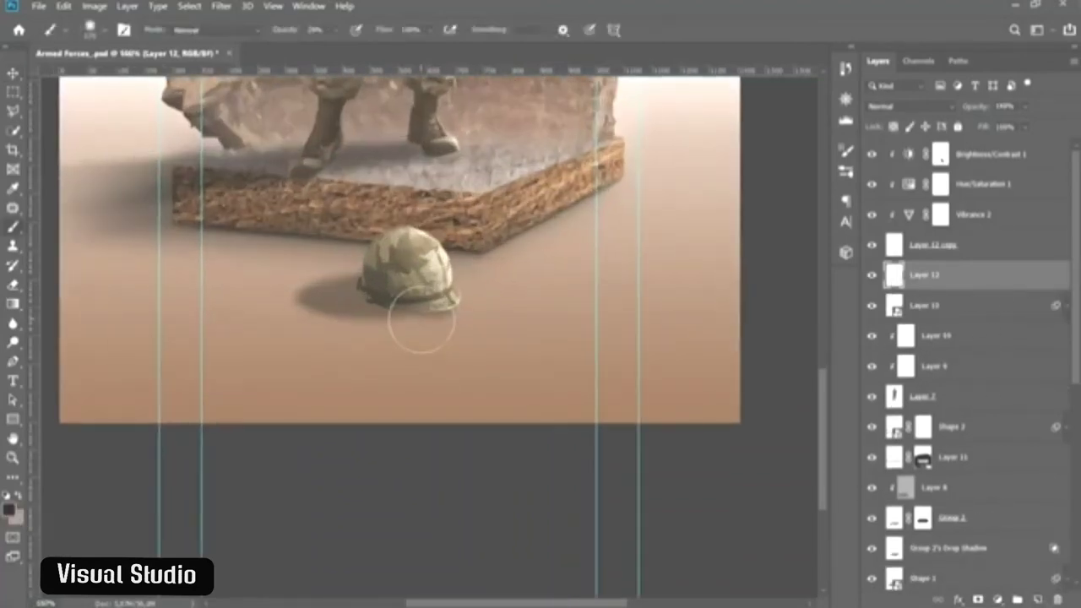
{"action": "left_click_drag", "start_coordinate": [290, 32], "coordinate": [299, 37]}
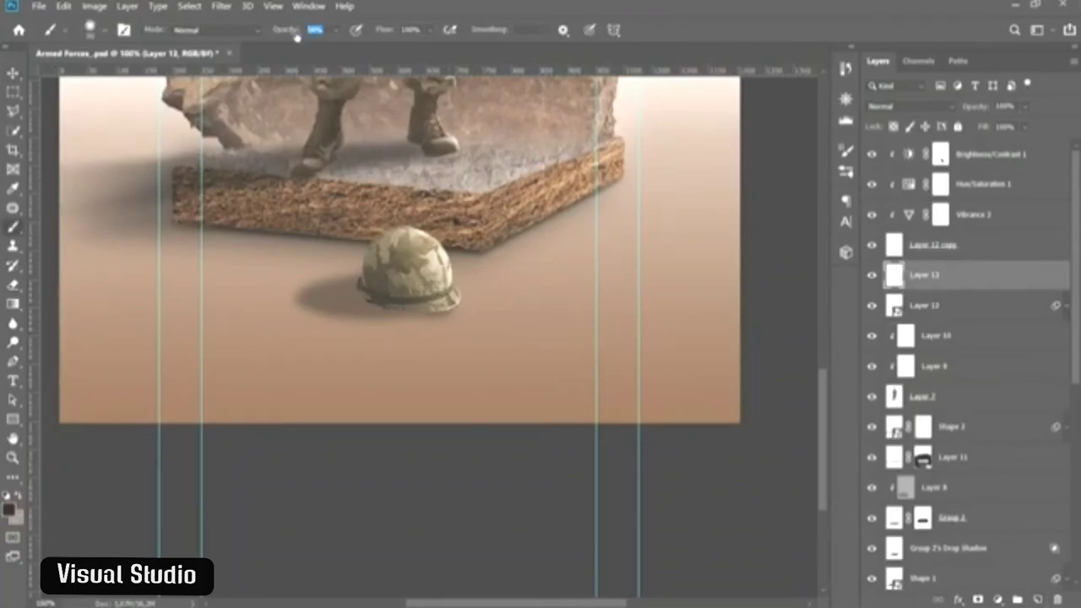
{"action": "right_click", "coordinate": [389, 269]}
{"action": "left_click", "coordinate": [390, 279]}
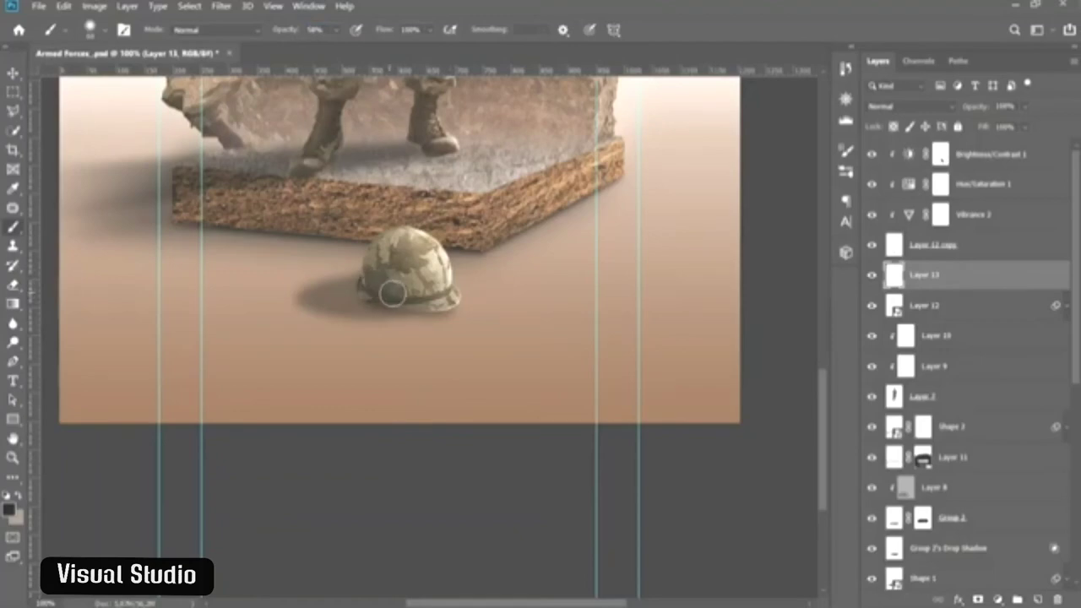
- Paint dark shading along the helmet's base, set the layer to 80% opacity, and trim excess with the eraser
{"action": "left_click_drag", "start_coordinate": [372, 282], "coordinate": [422, 291]}
{"action": "left_click", "coordinate": [978, 109]}
{"action": "type", "text": "80"}
{"action": "left_click_drag", "start_coordinate": [975, 110], "coordinate": [976, 111]}
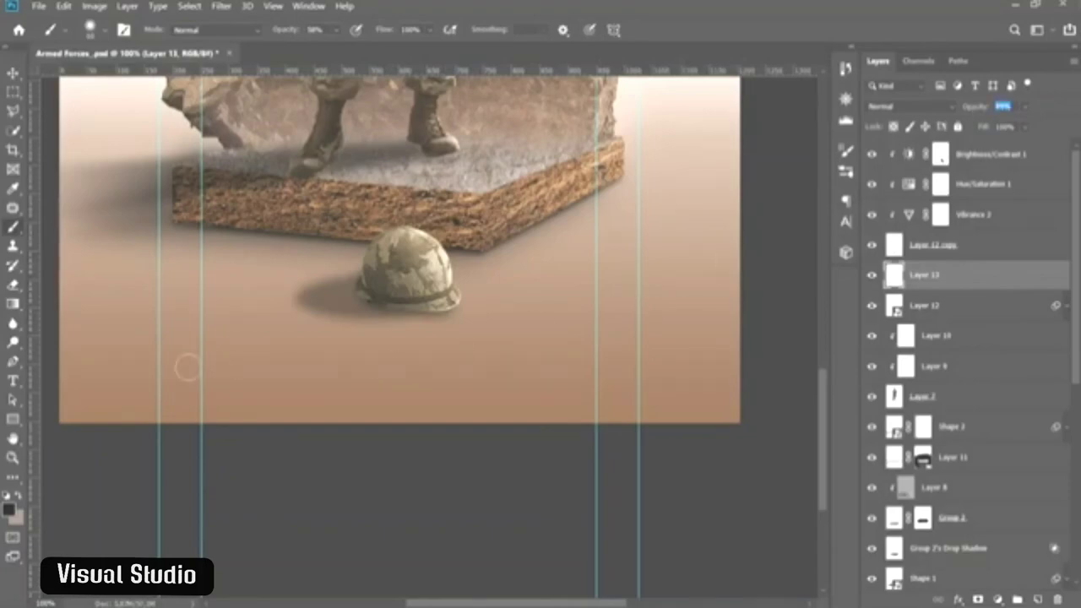
{"action": "left_click", "coordinate": [13, 285]}
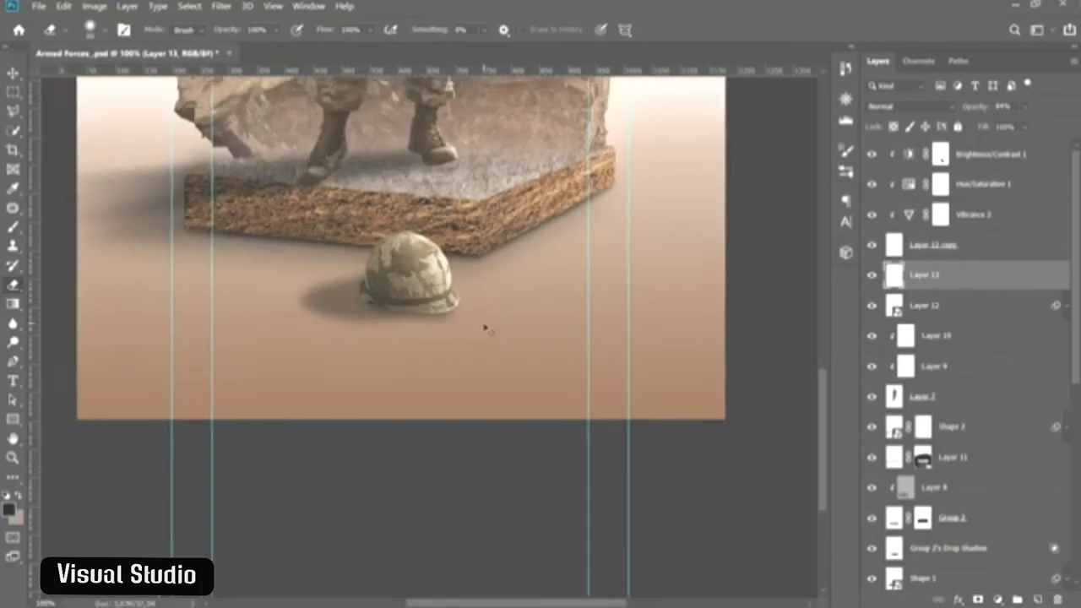
{"action": "key", "text": "ctrl+minus"}
- Add a Curves layer above Brightness/Contrast 1, darkening shadows and nudging the midpoint brighter
{"action": "key", "text": "v"}
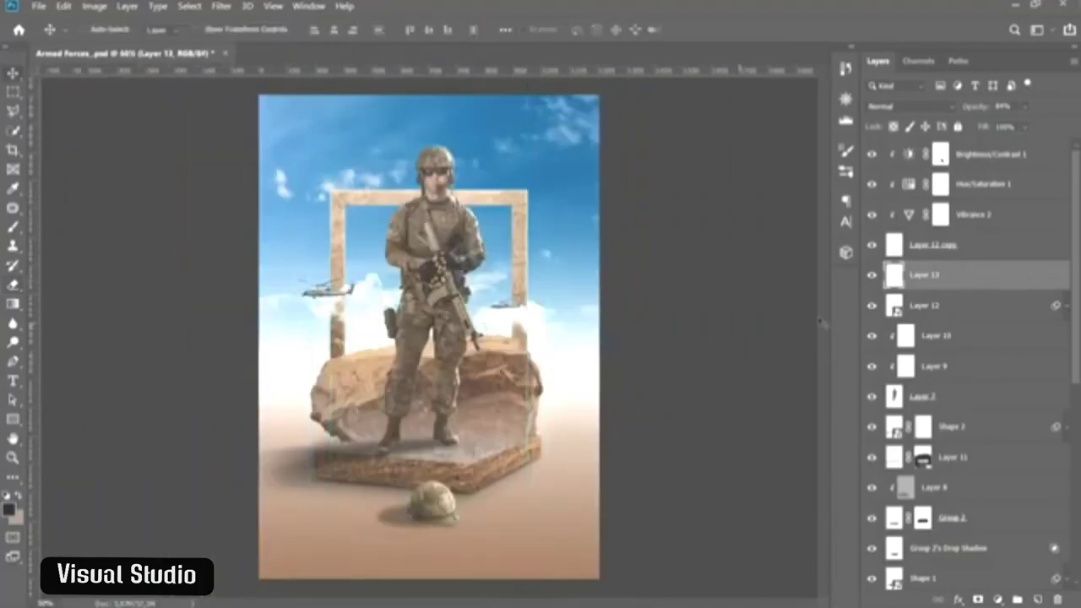
{"action": "left_click", "coordinate": [982, 162]}
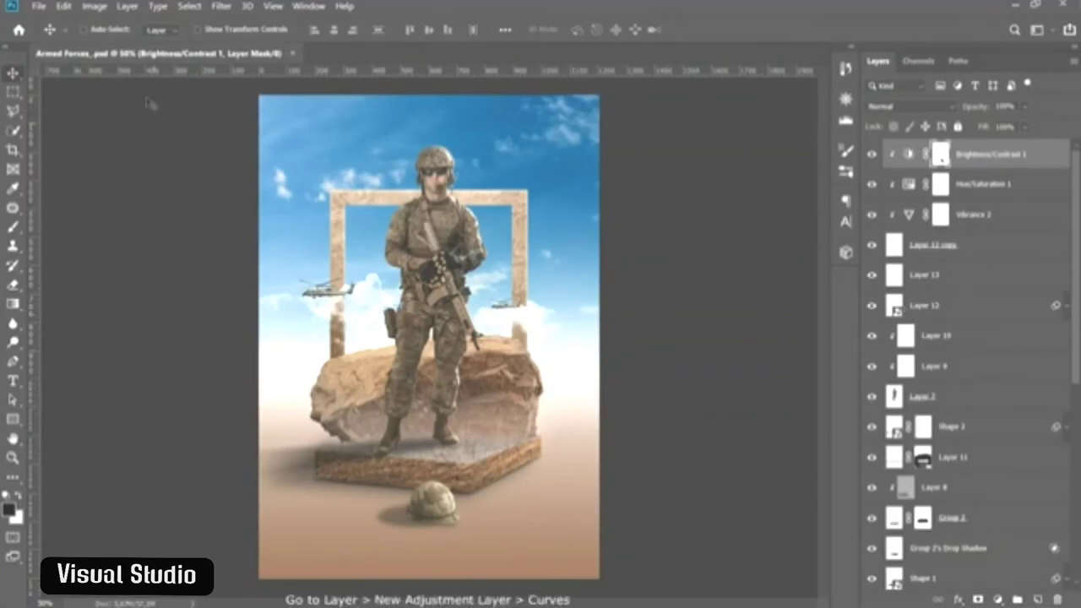
{"action": "left_click", "coordinate": [127, 7]}
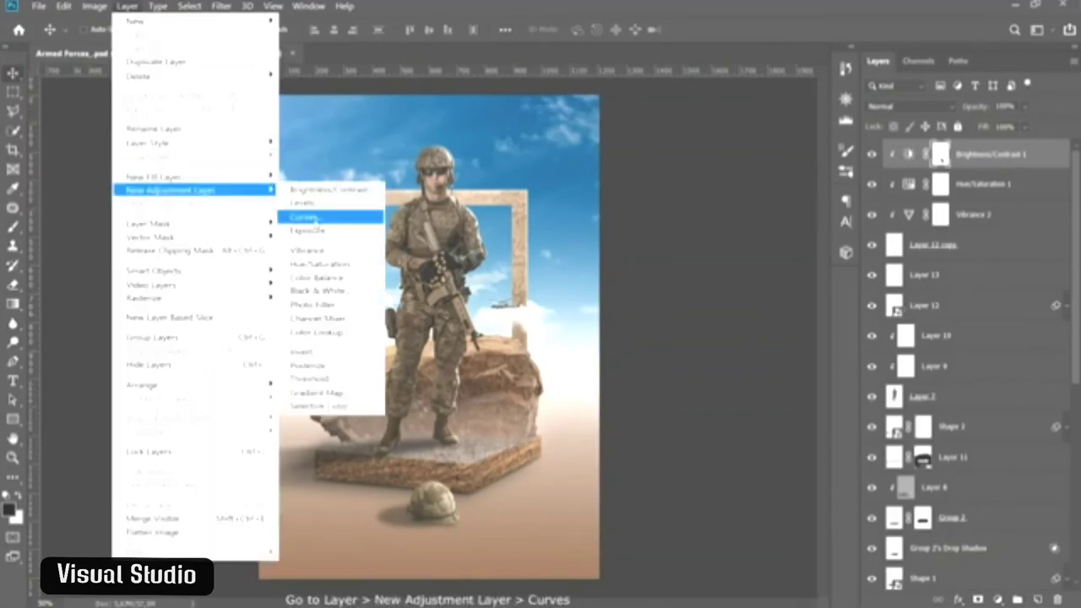
{"action": "left_click", "coordinate": [317, 212]}
{"action": "left_click", "coordinate": [547, 139]}
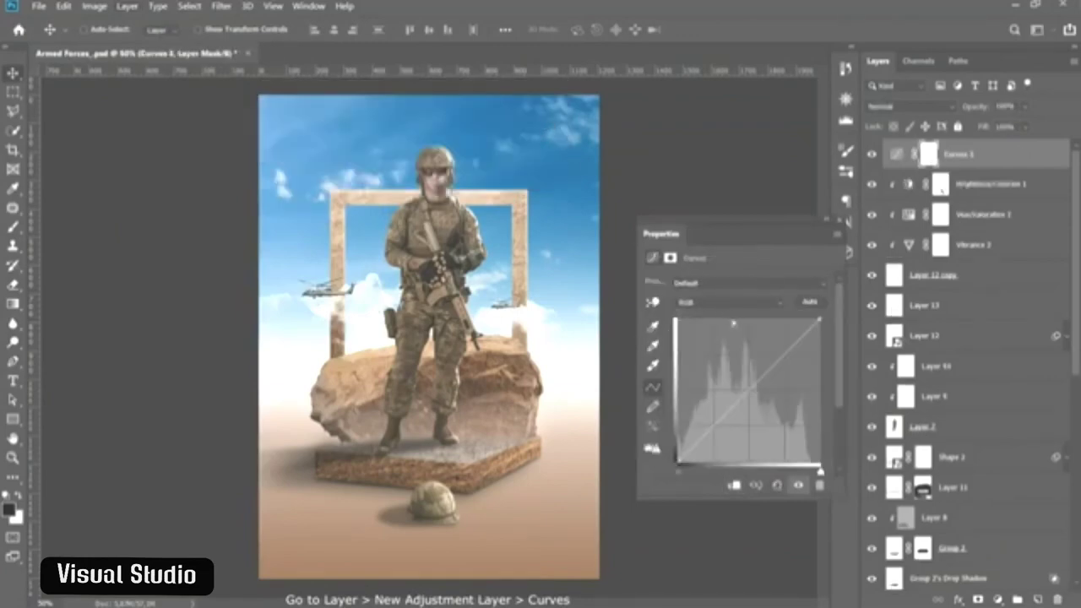
{"action": "left_click_drag", "start_coordinate": [678, 474], "coordinate": [685, 476]}
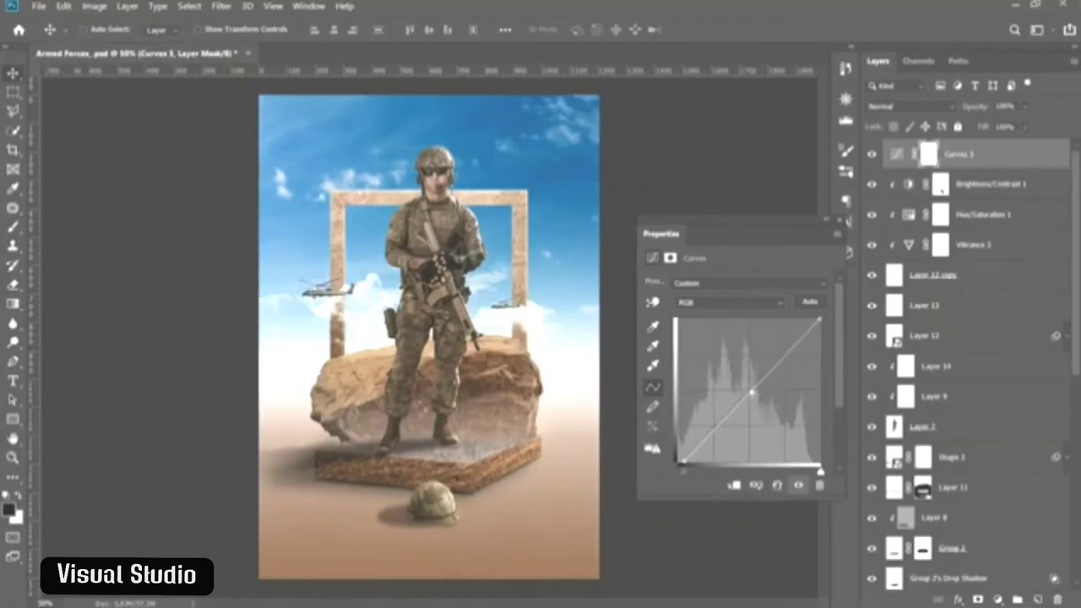
{"action": "left_click_drag", "start_coordinate": [751, 392], "coordinate": [750, 390]}
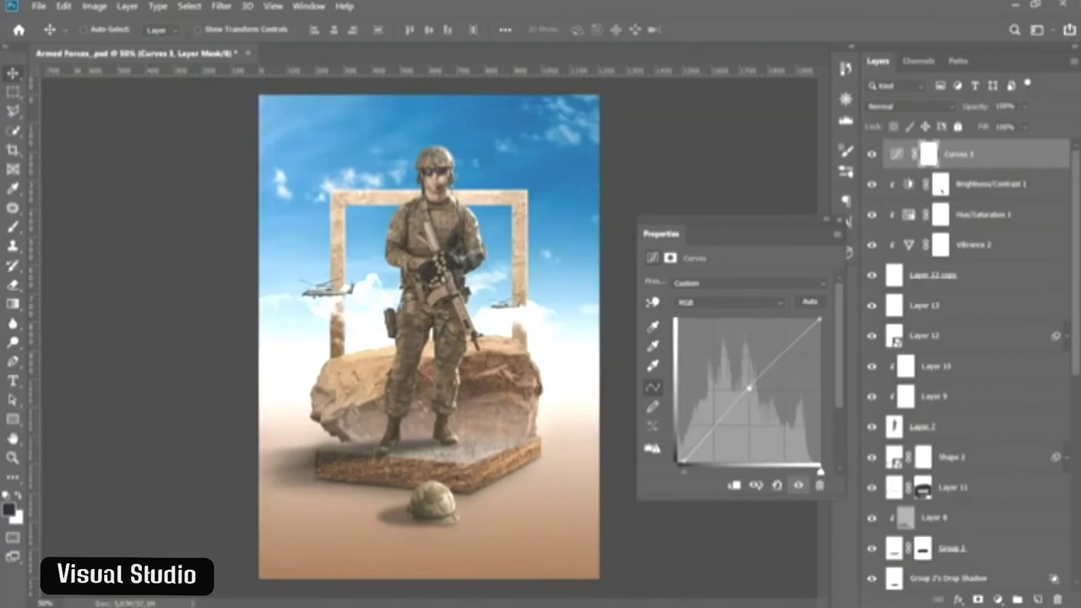
{"action": "left_click", "coordinate": [797, 486]}
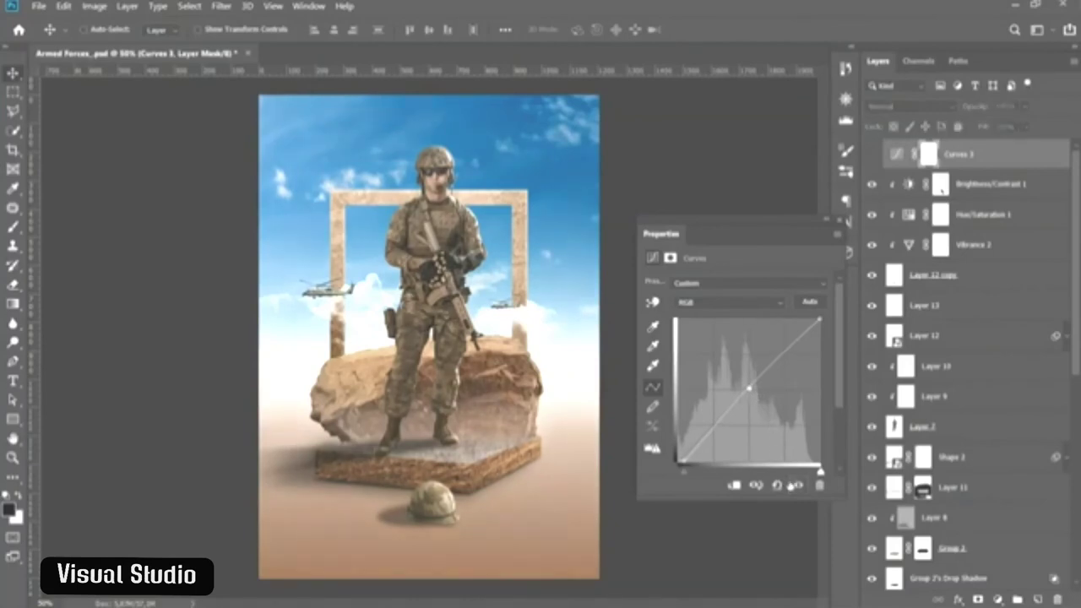
- Adjust the Curves Blue channel, adding blue to the darkest tones and reducing it higher up
{"action": "left_click", "coordinate": [729, 302]}
{"action": "left_click", "coordinate": [705, 346]}
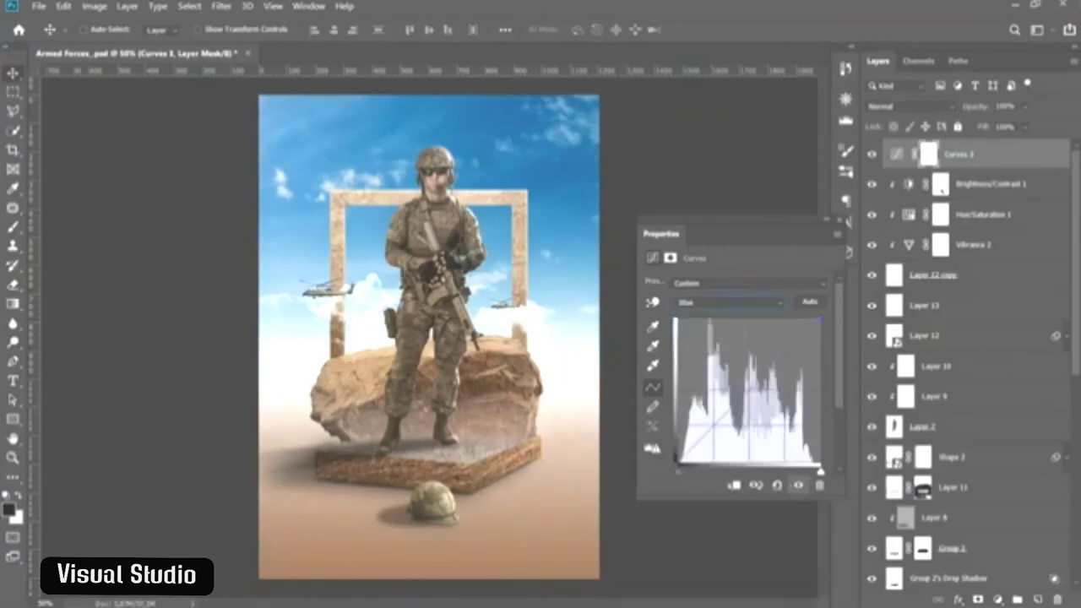
{"action": "left_click_drag", "start_coordinate": [678, 462], "coordinate": [678, 440]}
{"action": "left_click_drag", "start_coordinate": [759, 375], "coordinate": [770, 376]}
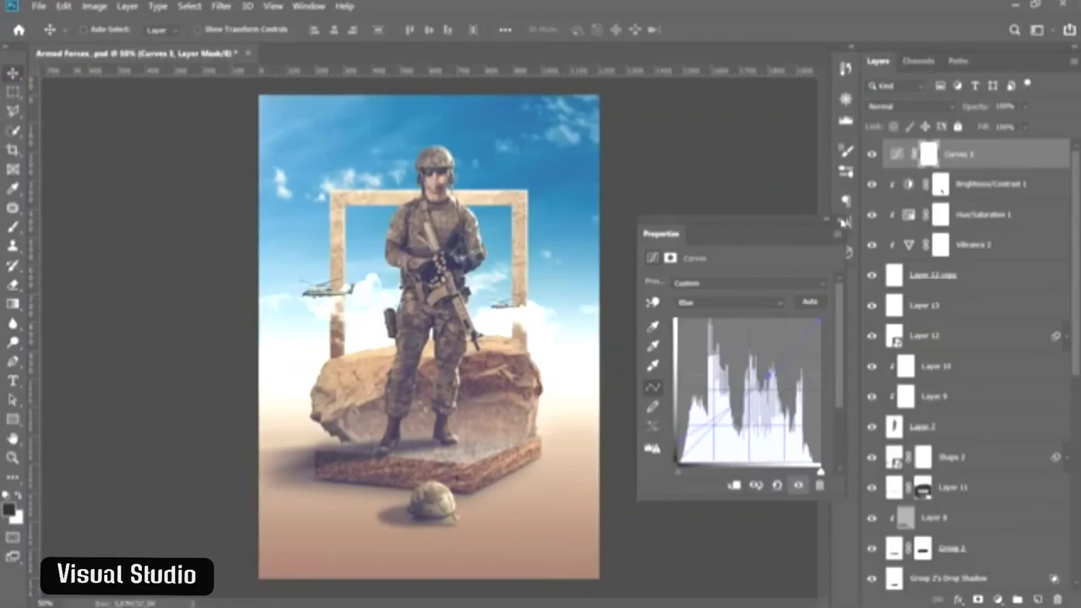
- Add a Color Lookup adjustment layer above Curves 3 using FallColors.look
{"action": "left_click", "coordinate": [838, 220]}
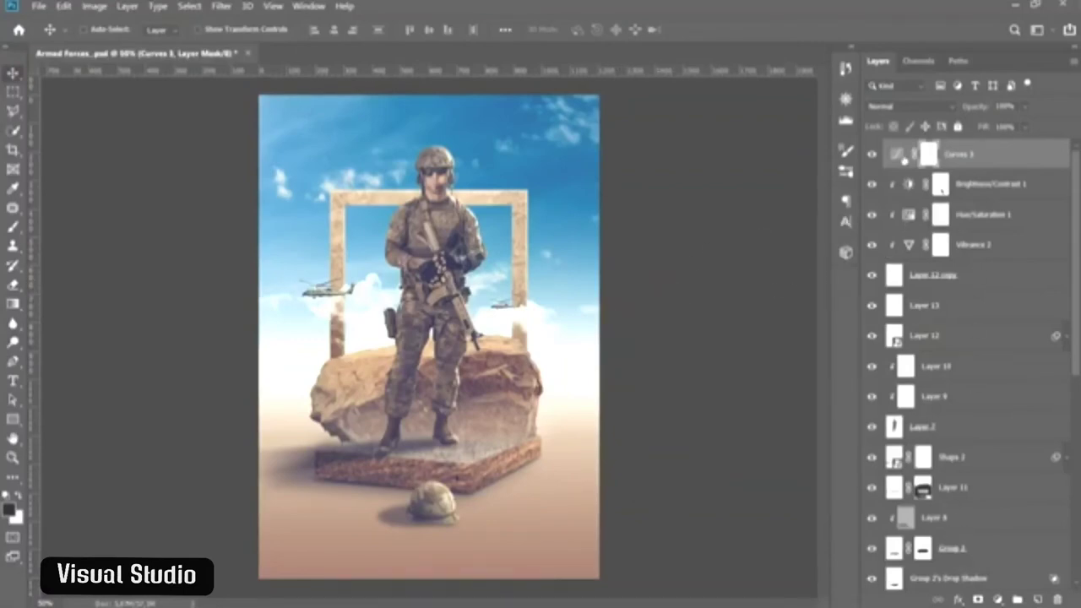
{"action": "left_click", "coordinate": [899, 156]}
{"action": "left_click", "coordinate": [191, 7]}
{"action": "mouse_move", "coordinate": [127, 5]}
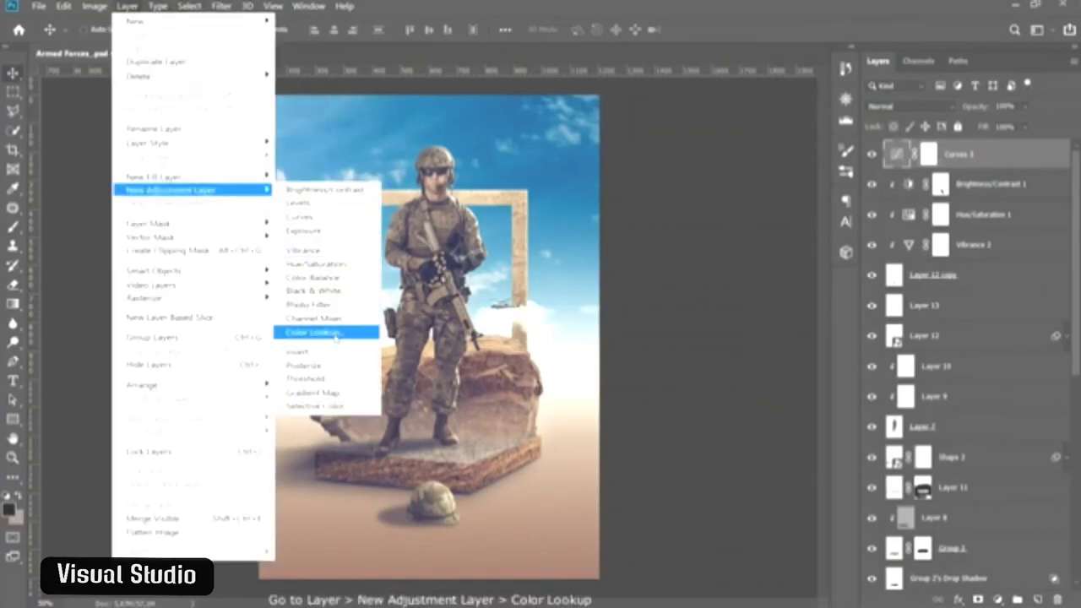
{"action": "left_click", "coordinate": [342, 337]}
{"action": "left_click", "coordinate": [541, 120]}
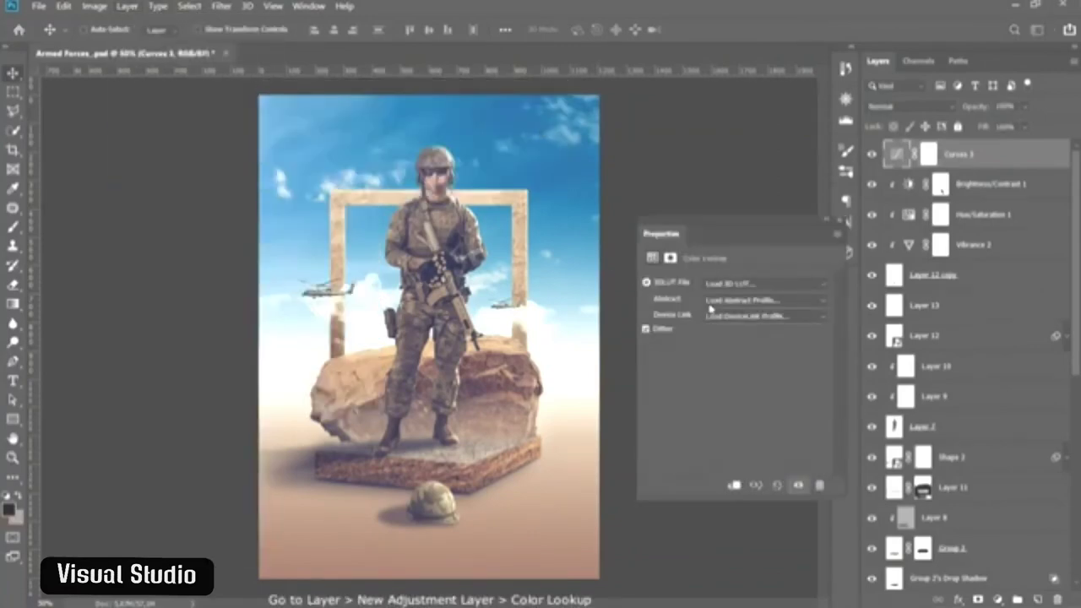
{"action": "left_click", "coordinate": [724, 282]}
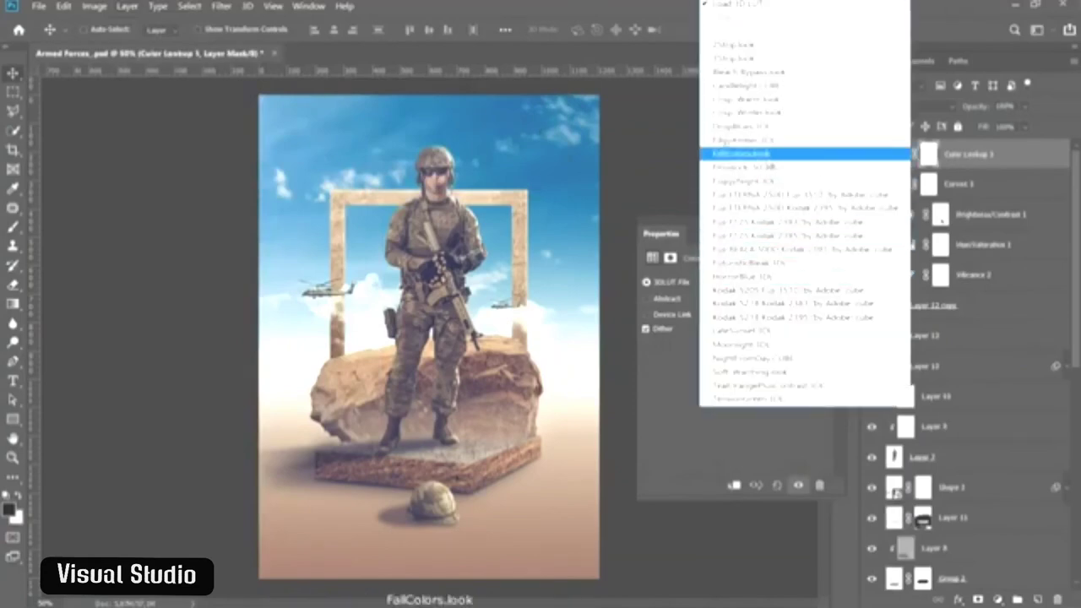
{"action": "left_click", "coordinate": [760, 153]}
{"action": "left_click", "coordinate": [836, 230]}
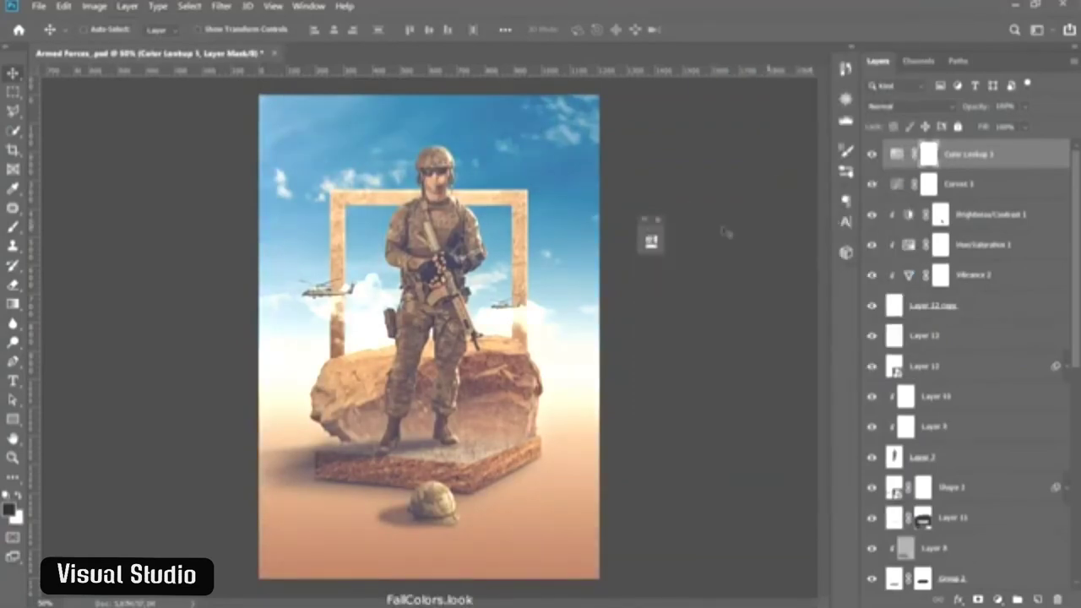
- Lower the Color Lookup 1 layer's opacity to 70%
{"action": "left_click", "coordinate": [1024, 106]}
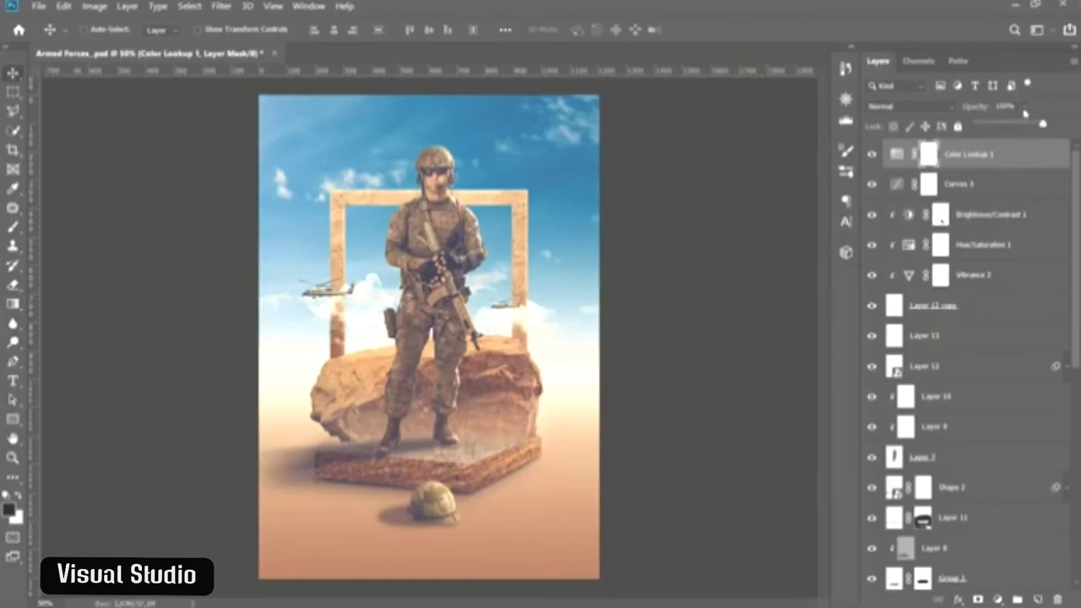
{"action": "left_click_drag", "start_coordinate": [1046, 124], "coordinate": [1026, 124]}
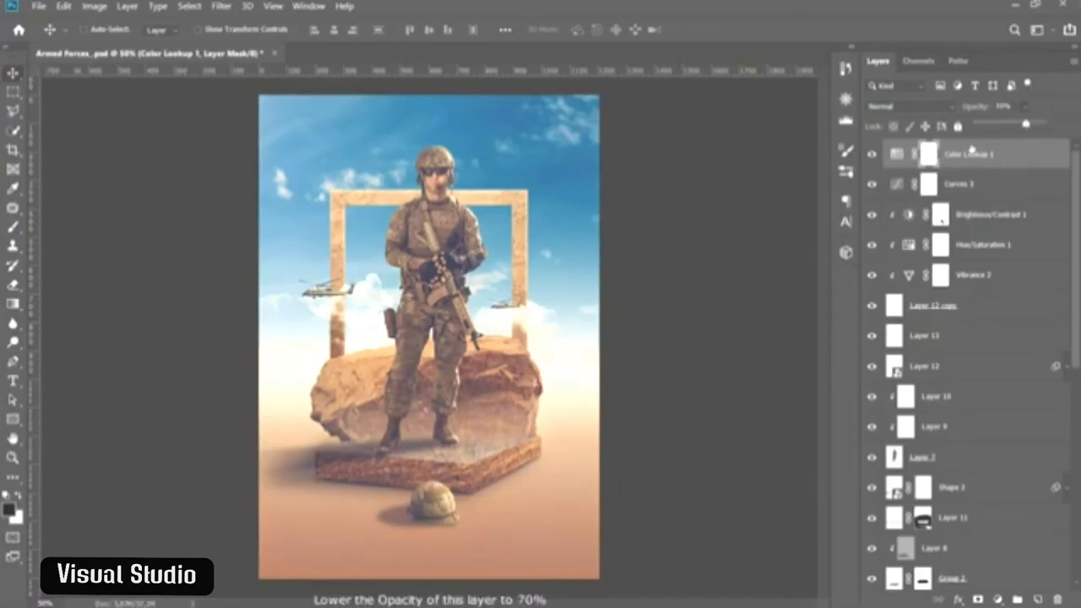
{"action": "key", "text": "Return"}
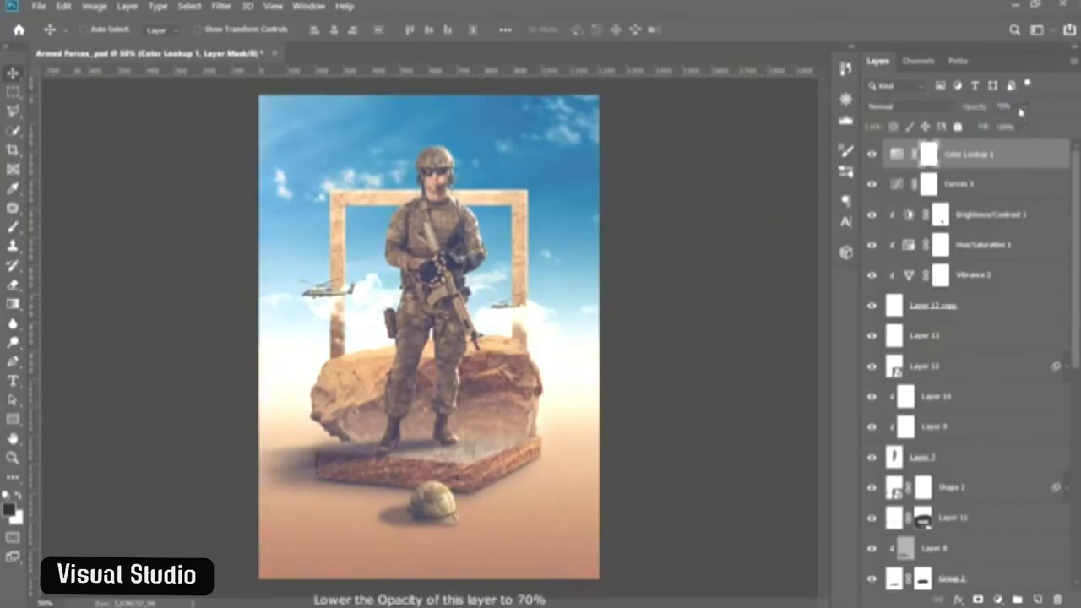
{"action": "left_click", "coordinate": [1022, 108]}
{"action": "left_click_drag", "start_coordinate": [1025, 126], "coordinate": [1037, 130]}
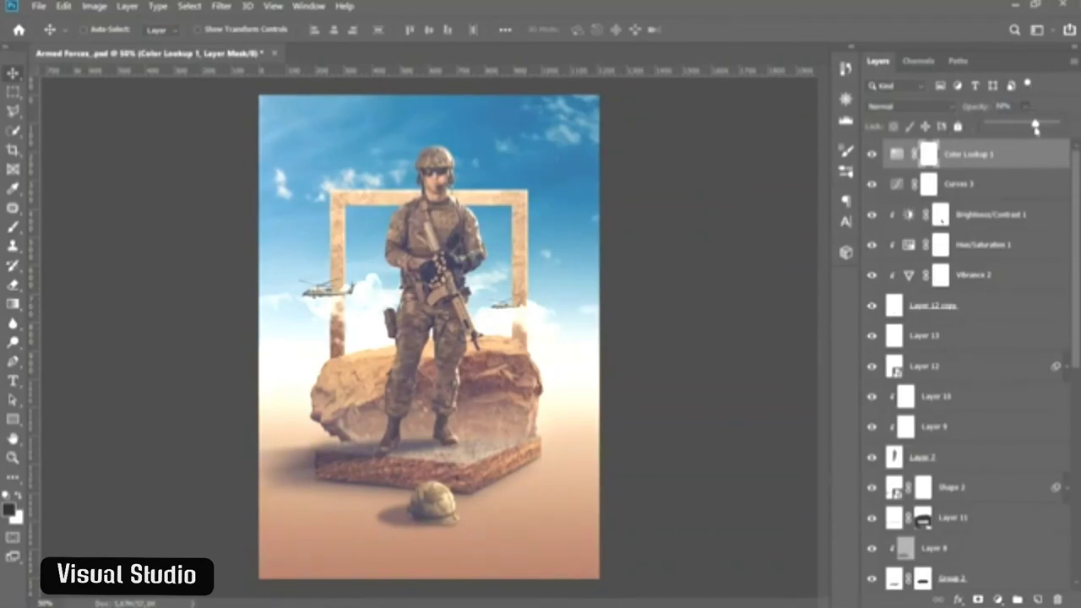
- Stamp all visible layers into Layer 14, convert it to a smart object, and launch Camera Raw Filter
{"action": "left_click", "coordinate": [1003, 154]}
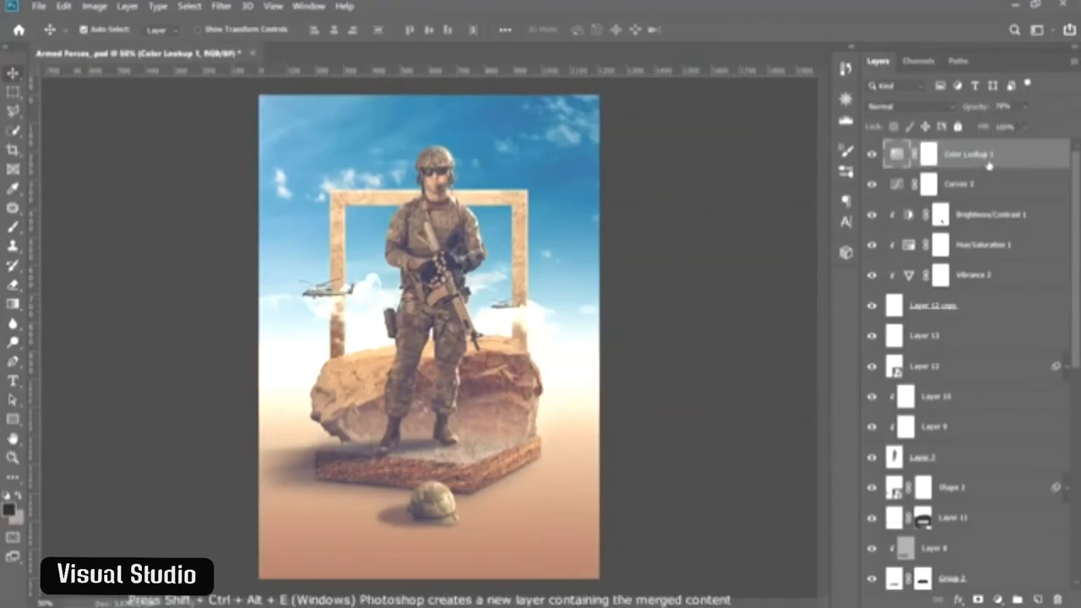
{"action": "key", "text": "ctrl+shift+alt+e"}
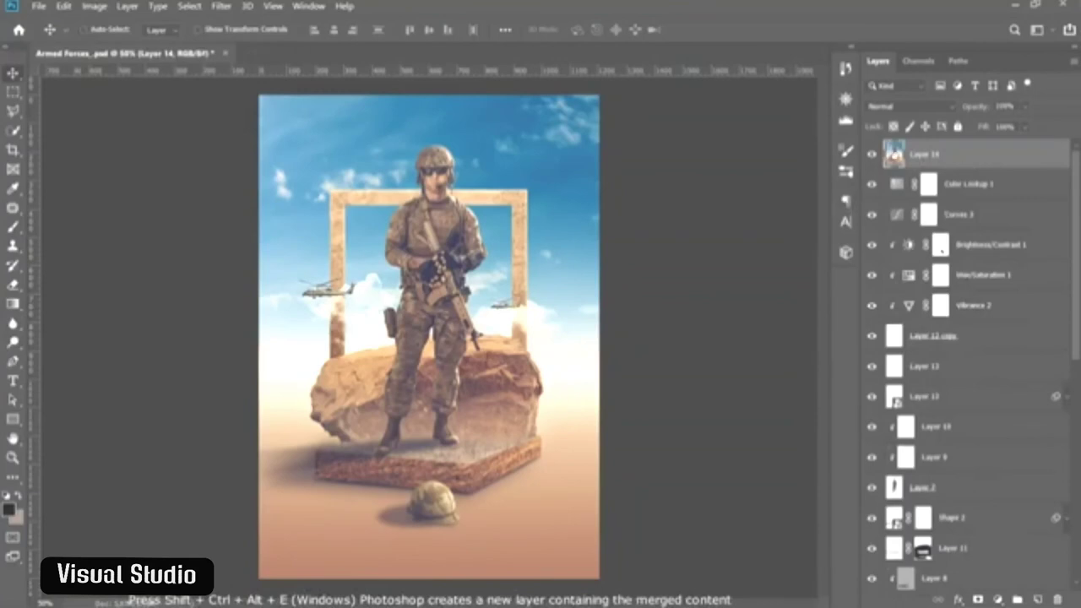
{"action": "right_click", "coordinate": [934, 155]}
{"action": "left_click", "coordinate": [785, 194]}
{"action": "left_click", "coordinate": [221, 7]}
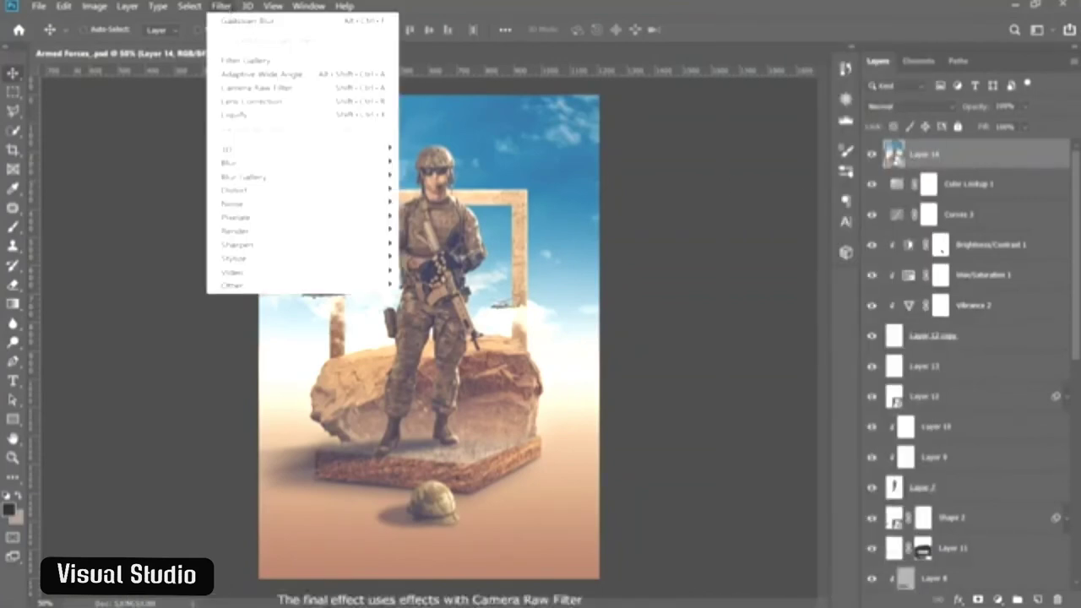
{"action": "left_click", "coordinate": [320, 89]}
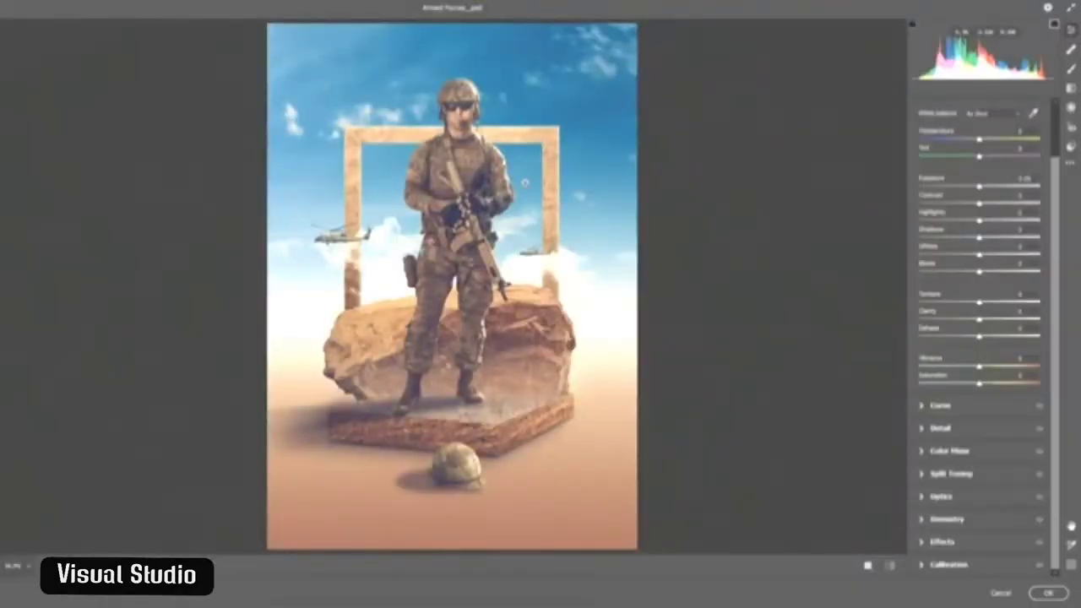
- In Camera Raw, nudge Temperature slightly warmer and increase Clarity on Layer 14
{"action": "scroll", "coordinate": [529, 173], "scroll_direction": "down", "scroll_amount": 2}
{"action": "scroll", "coordinate": [532, 174], "scroll_direction": "down", "scroll_amount": 1}
{"action": "scroll", "coordinate": [553, 178], "scroll_direction": "down", "scroll_amount": 2}
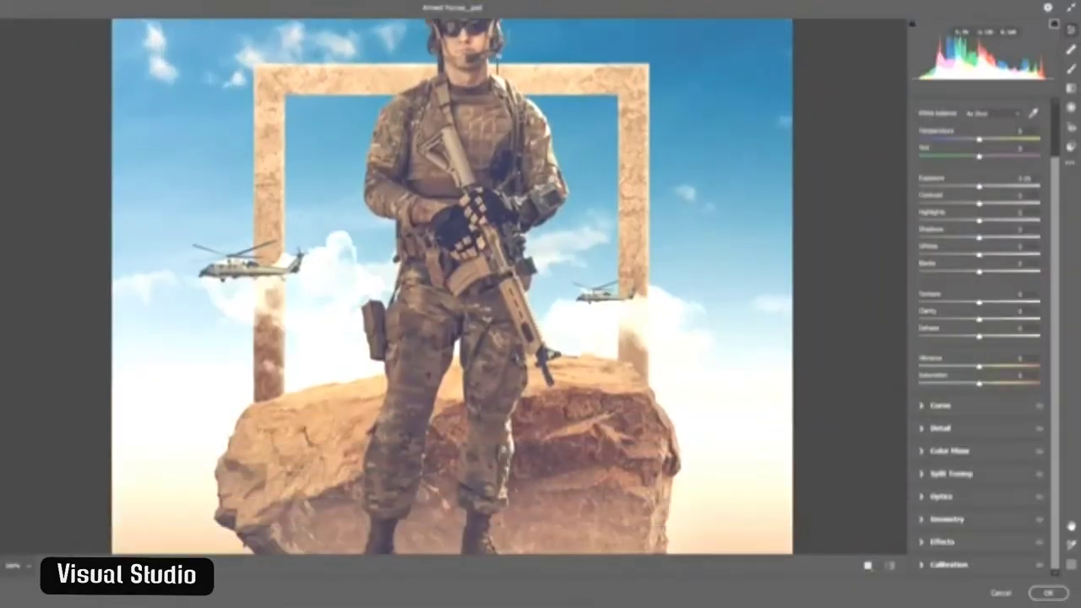
{"action": "key", "text": "ctrl+0"}
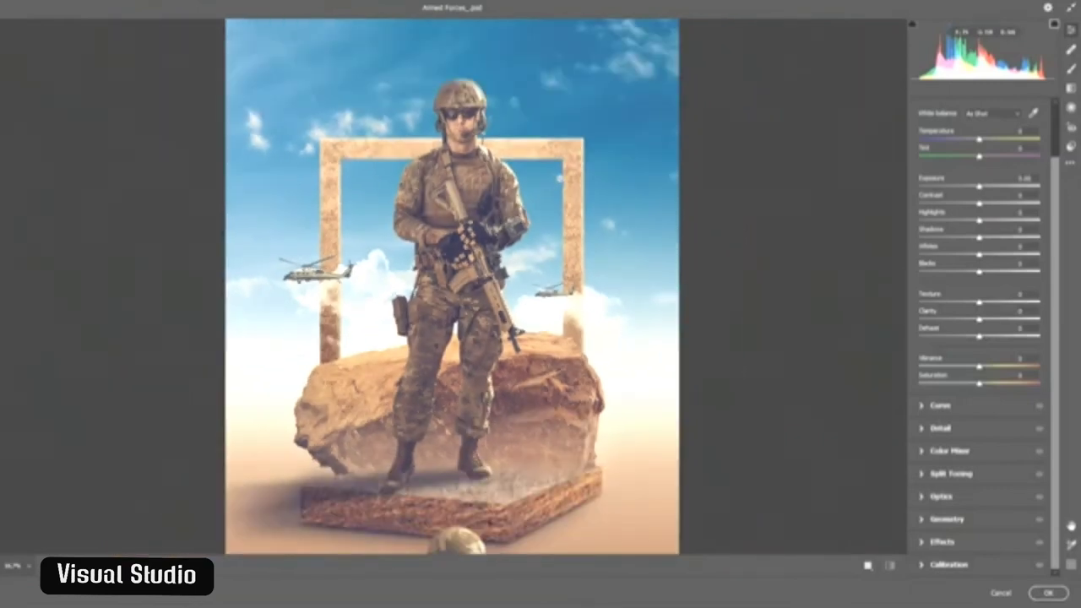
{"action": "left_click_drag", "start_coordinate": [981, 140], "coordinate": [985, 140]}
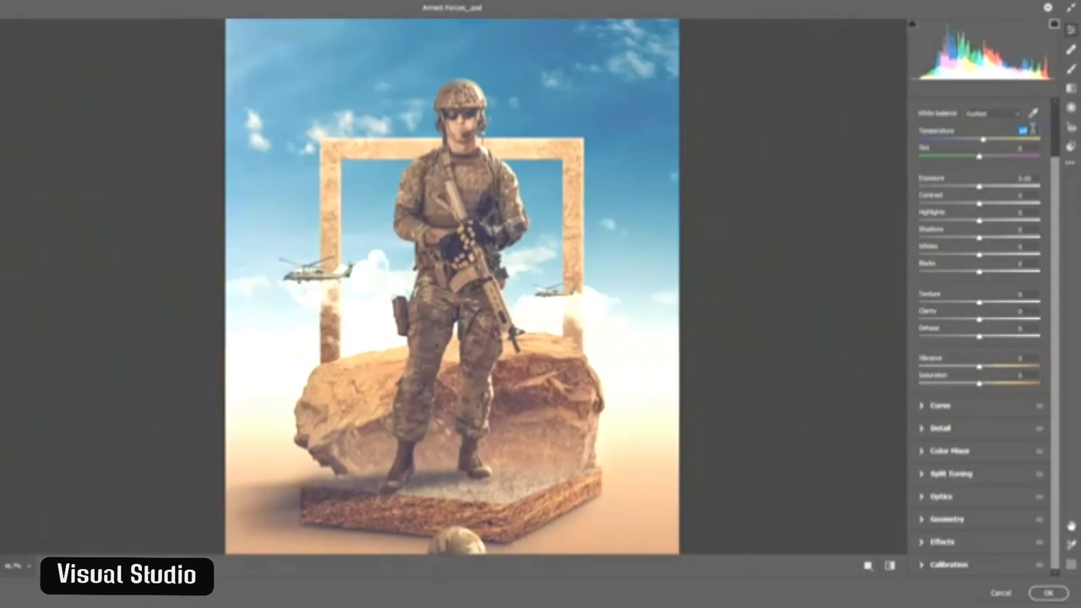
{"action": "left_click_drag", "start_coordinate": [983, 140], "coordinate": [982, 141]}
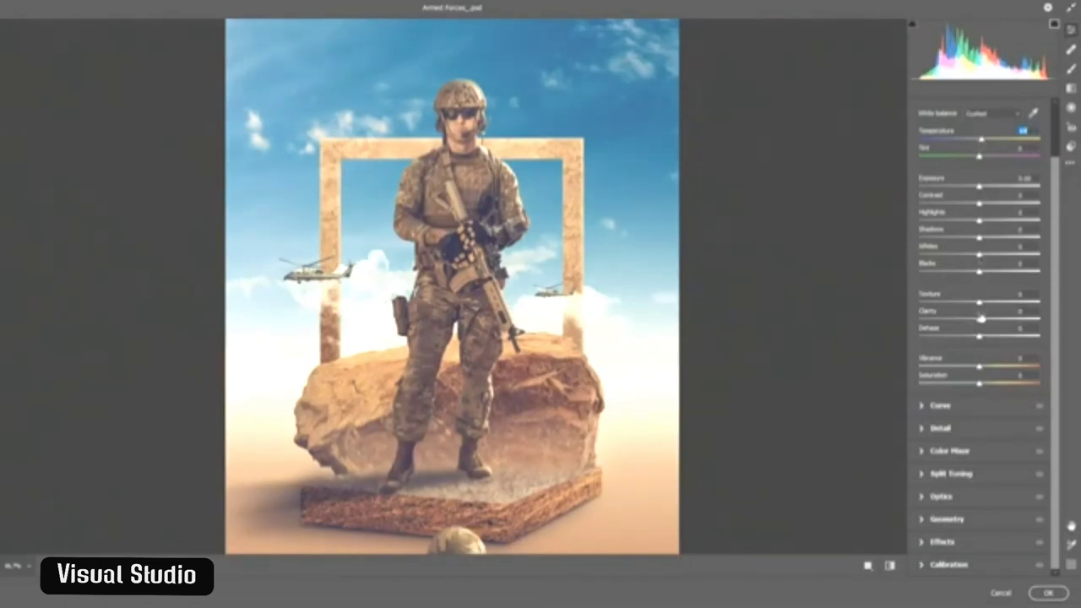
{"action": "left_click_drag", "start_coordinate": [981, 318], "coordinate": [991, 321]}
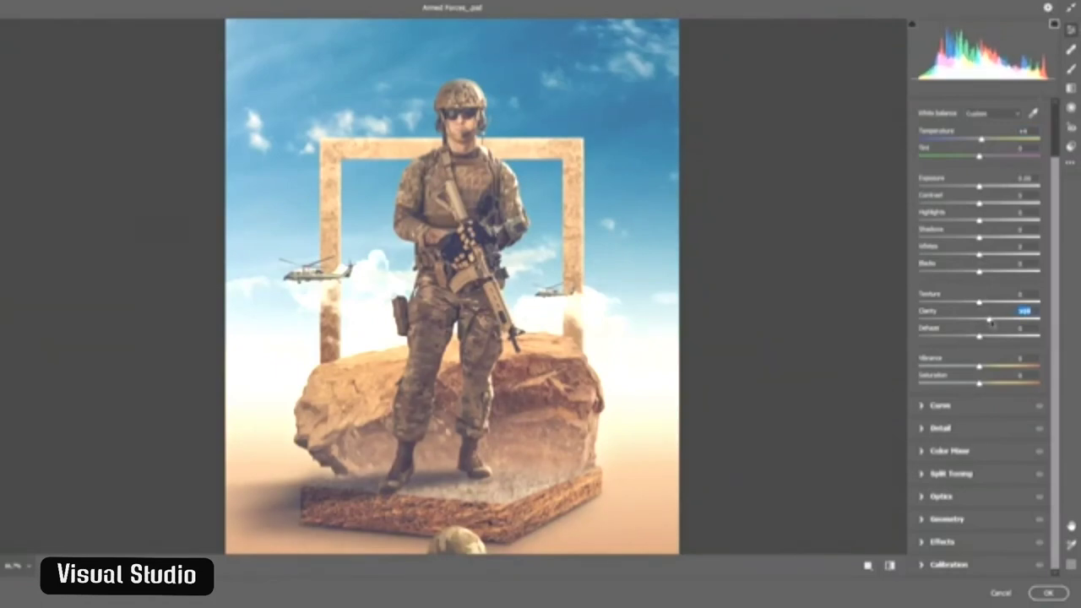
{"action": "scroll", "coordinate": [678, 332], "scroll_direction": "down", "scroll_amount": 1}
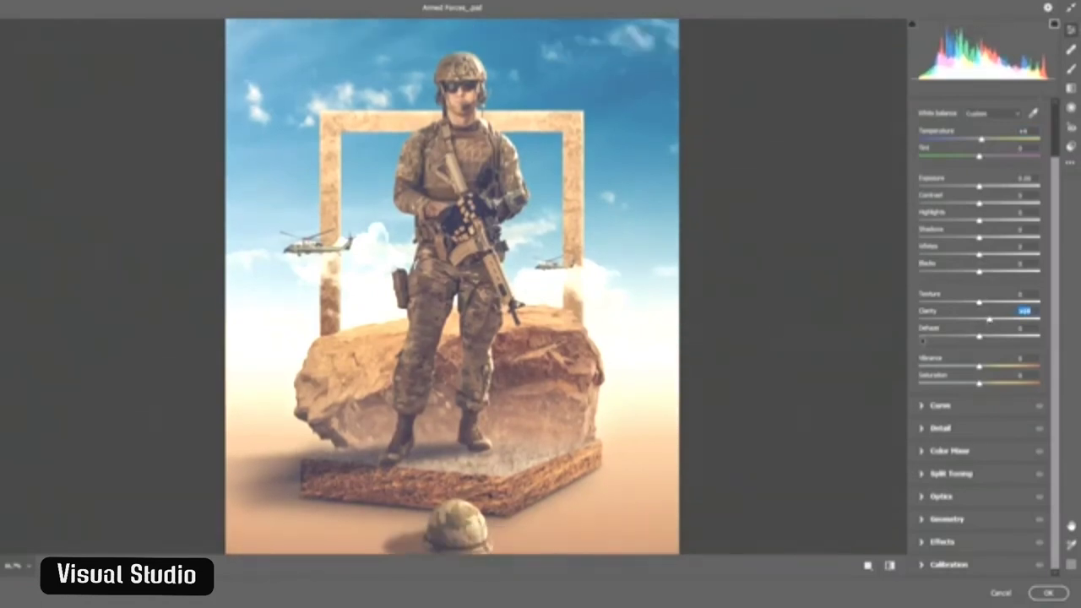
- Raise Noise Reduction and Color Noise Reduction in Camera Raw's Detail section
{"action": "left_click", "coordinate": [927, 432]}
{"action": "scroll", "coordinate": [980, 338], "scroll_direction": "down", "scroll_amount": 3}
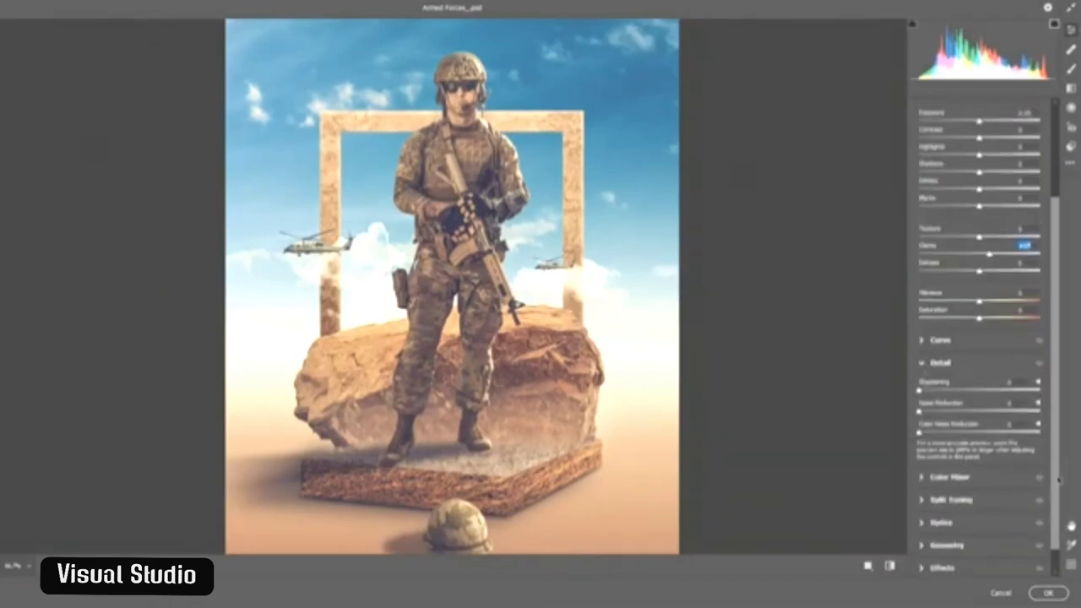
{"action": "left_click", "coordinate": [507, 266]}
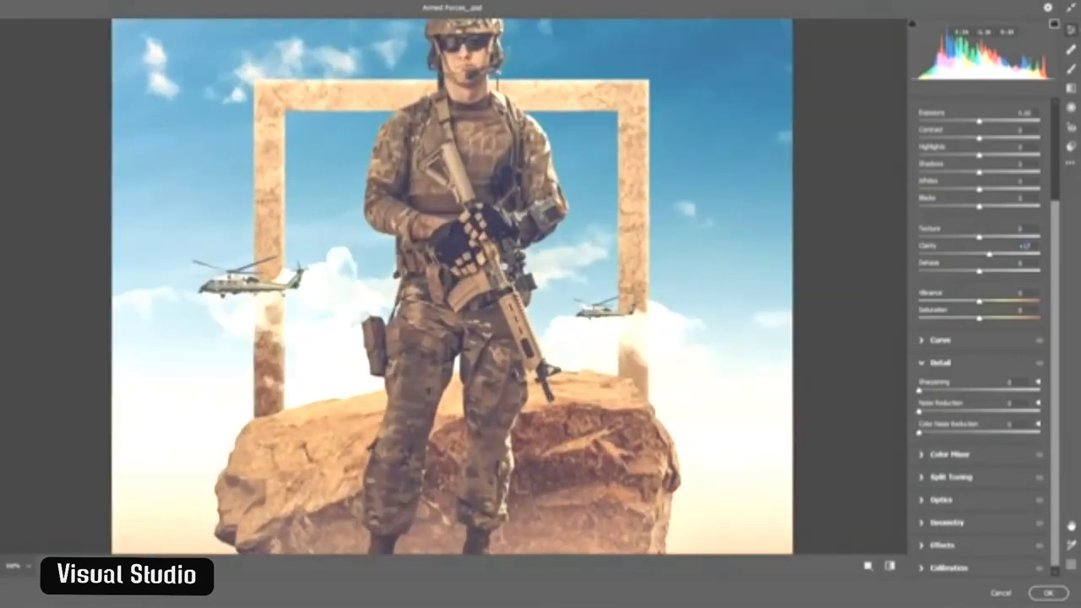
{"action": "left_click_drag", "start_coordinate": [507, 237], "coordinate": [507, 289]}
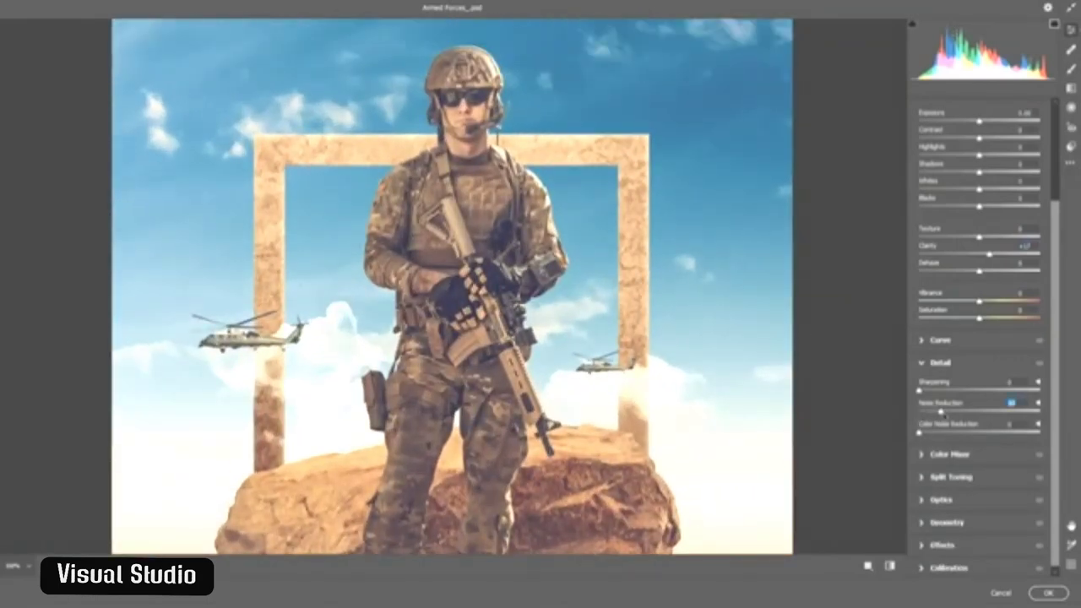
{"action": "left_click_drag", "start_coordinate": [940, 411], "coordinate": [961, 417]}
{"action": "left_click", "coordinate": [920, 433]}
{"action": "left_click_drag", "start_coordinate": [923, 436], "coordinate": [933, 434]}
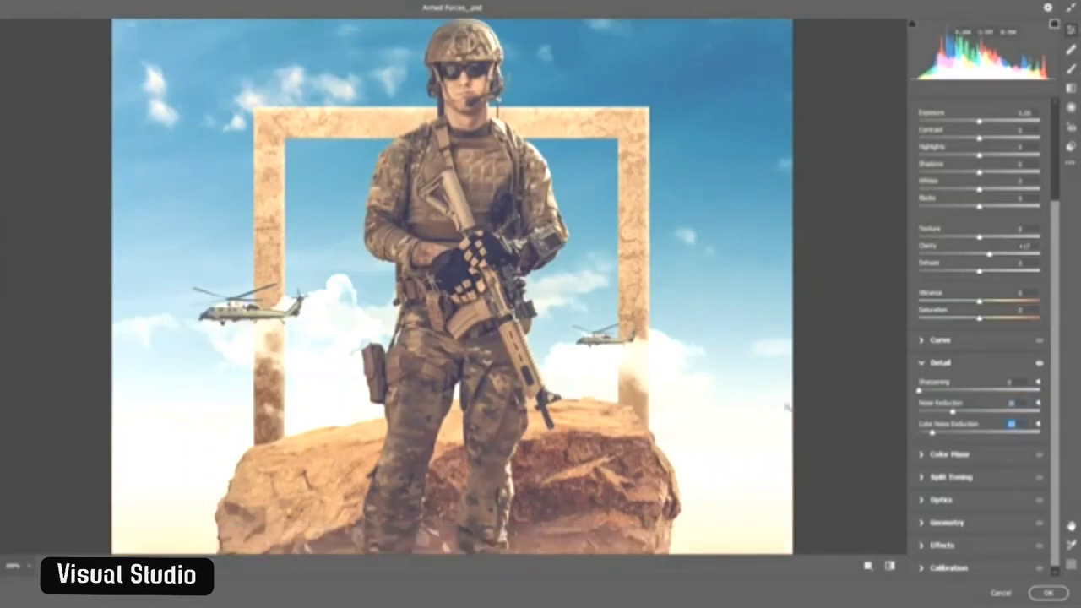
- Add a dark edge vignette under Effects and apply the Camera Raw Filter
{"action": "key", "text": "ctrl+0"}
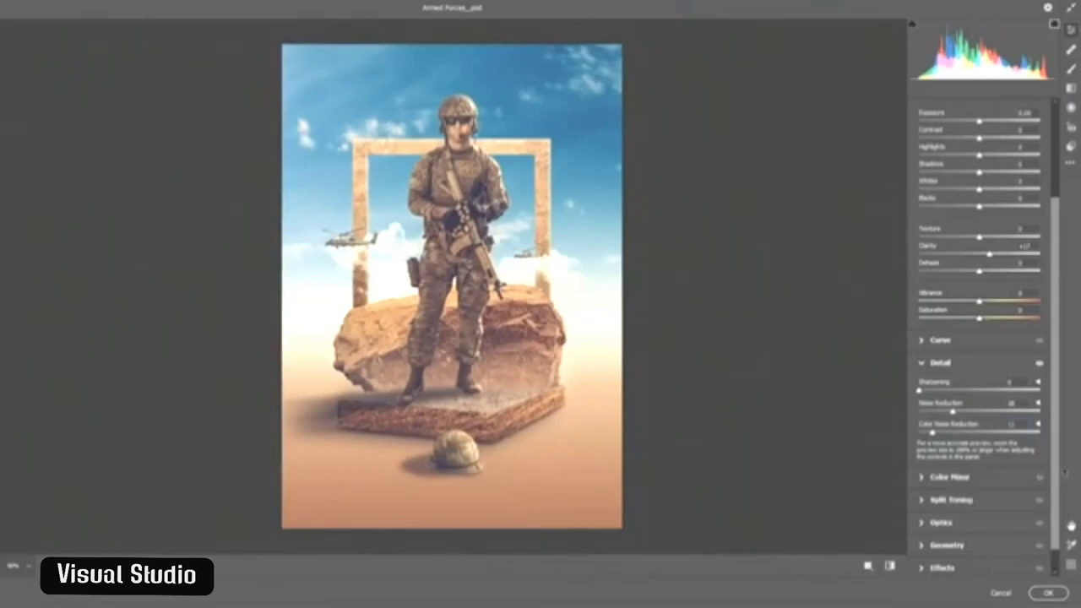
{"action": "scroll", "coordinate": [1059, 473], "scroll_direction": "down", "scroll_amount": 1}
{"action": "left_click", "coordinate": [925, 543]}
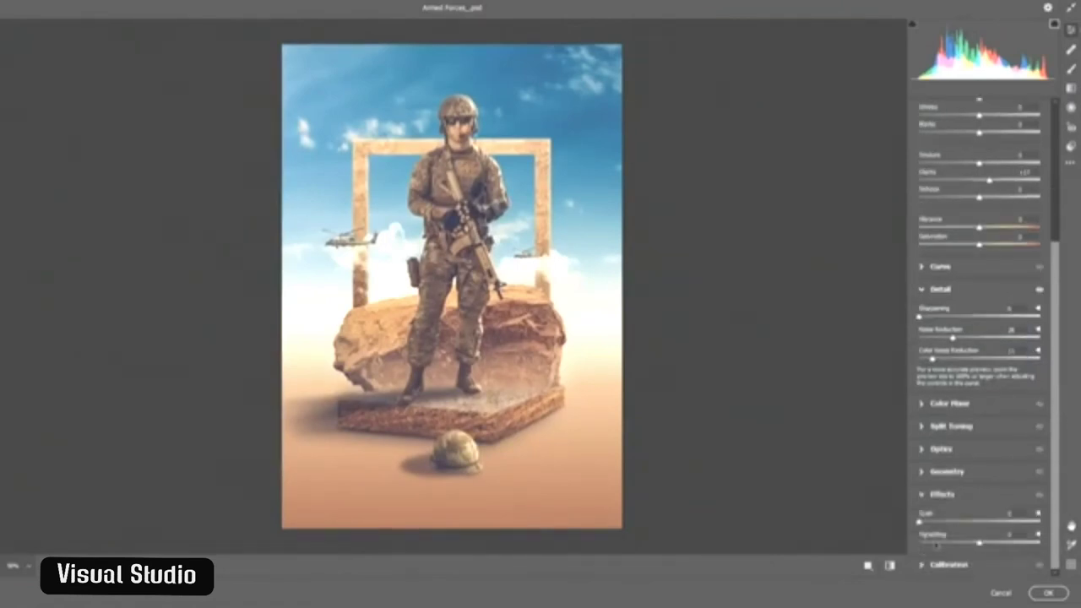
{"action": "left_click_drag", "start_coordinate": [980, 544], "coordinate": [973, 544]}
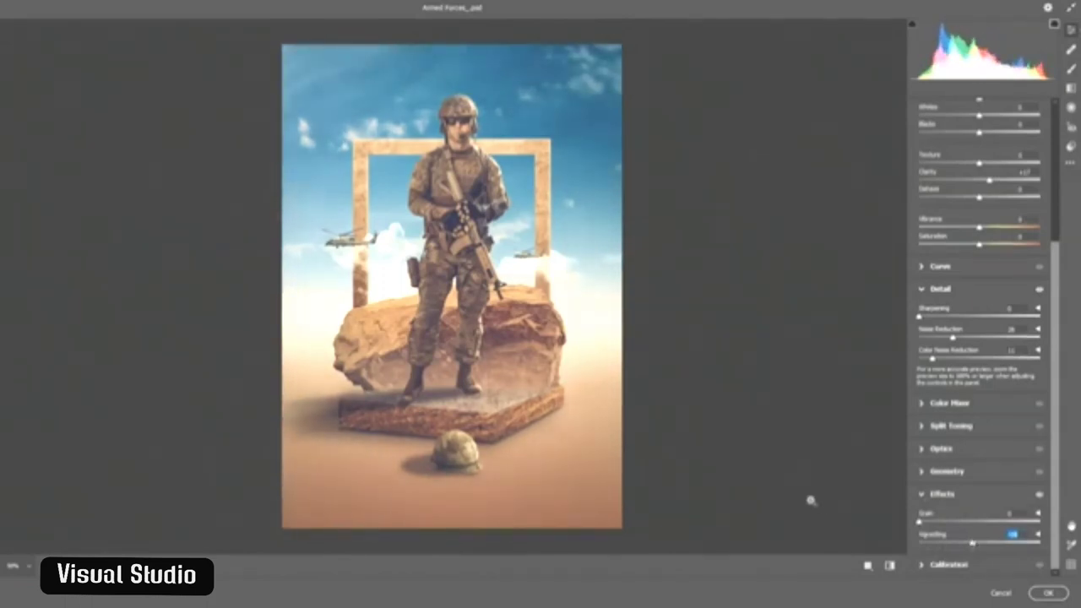
{"action": "left_click", "coordinate": [1047, 593]}
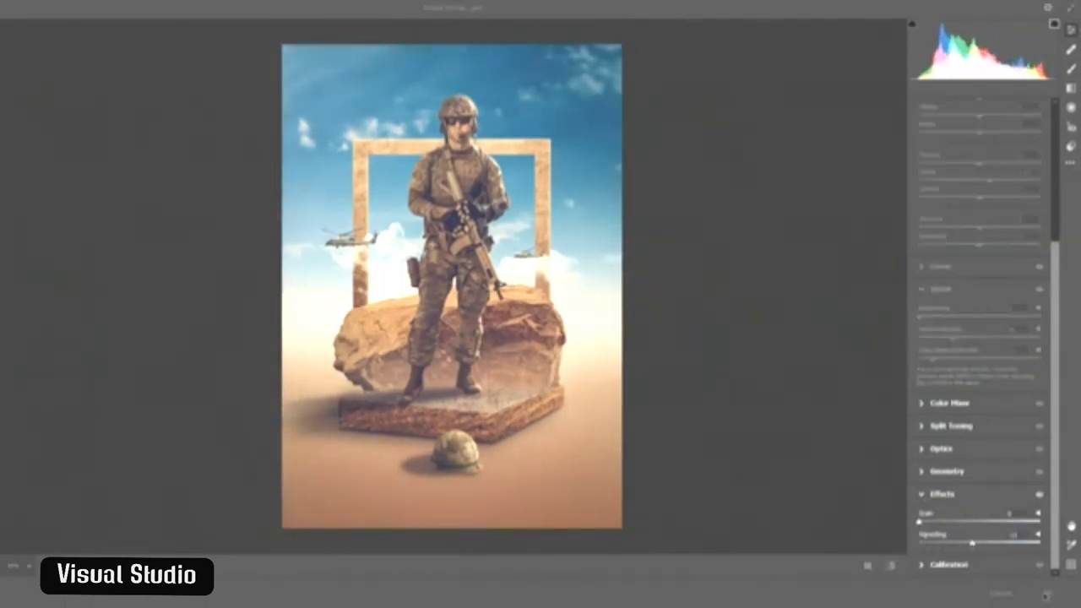